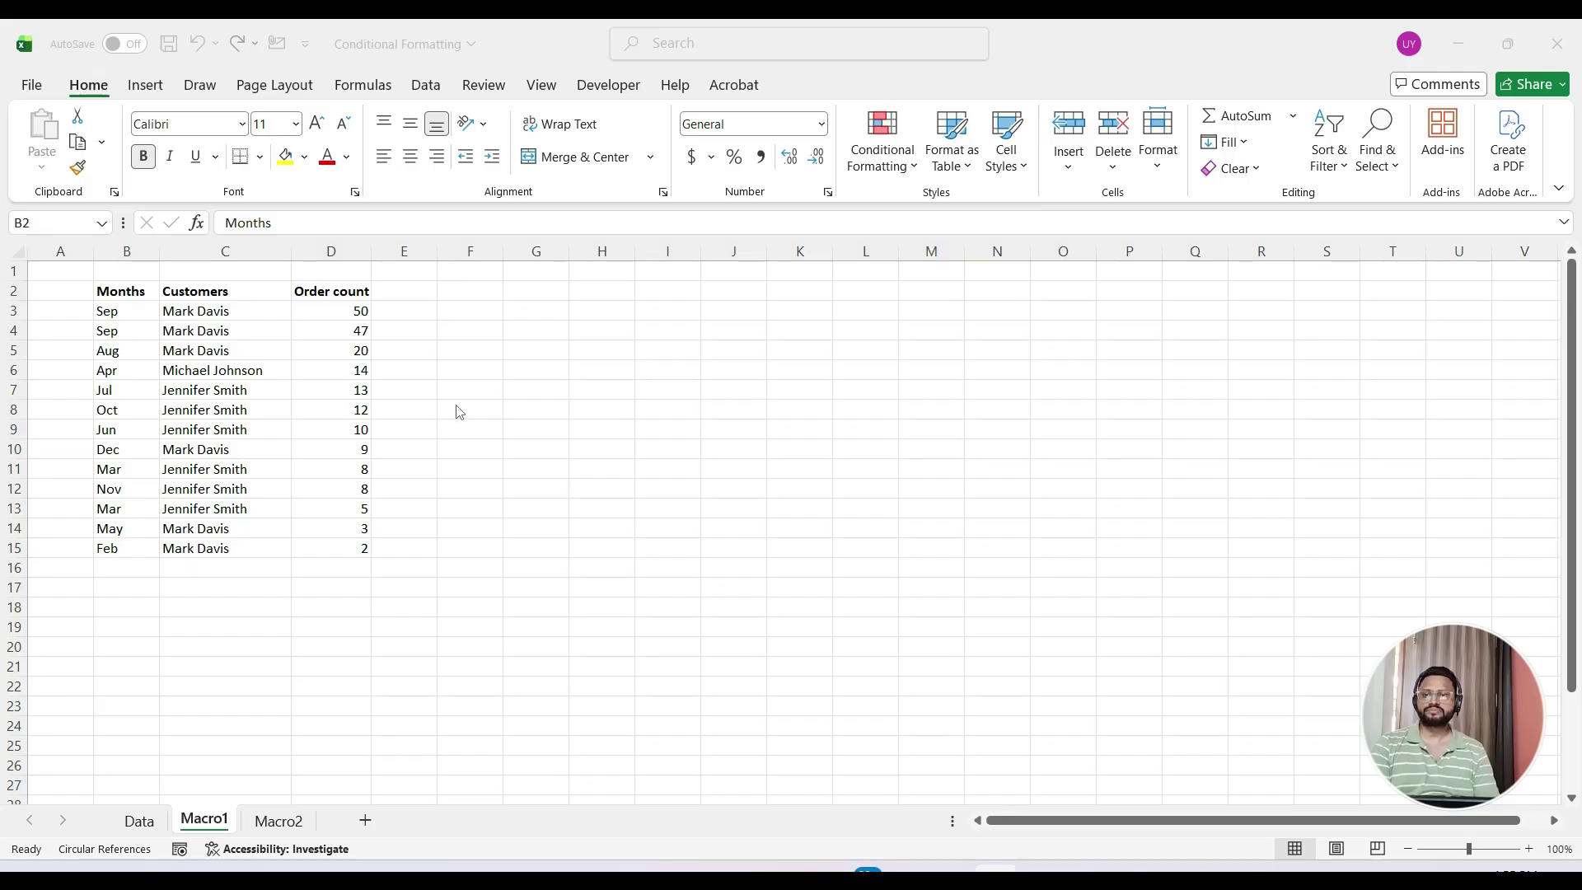
Examine the source table's Months, Customers, Order count and Sales columns on the Data sheet.
{"action": "left_click", "coordinate": [277, 434]}
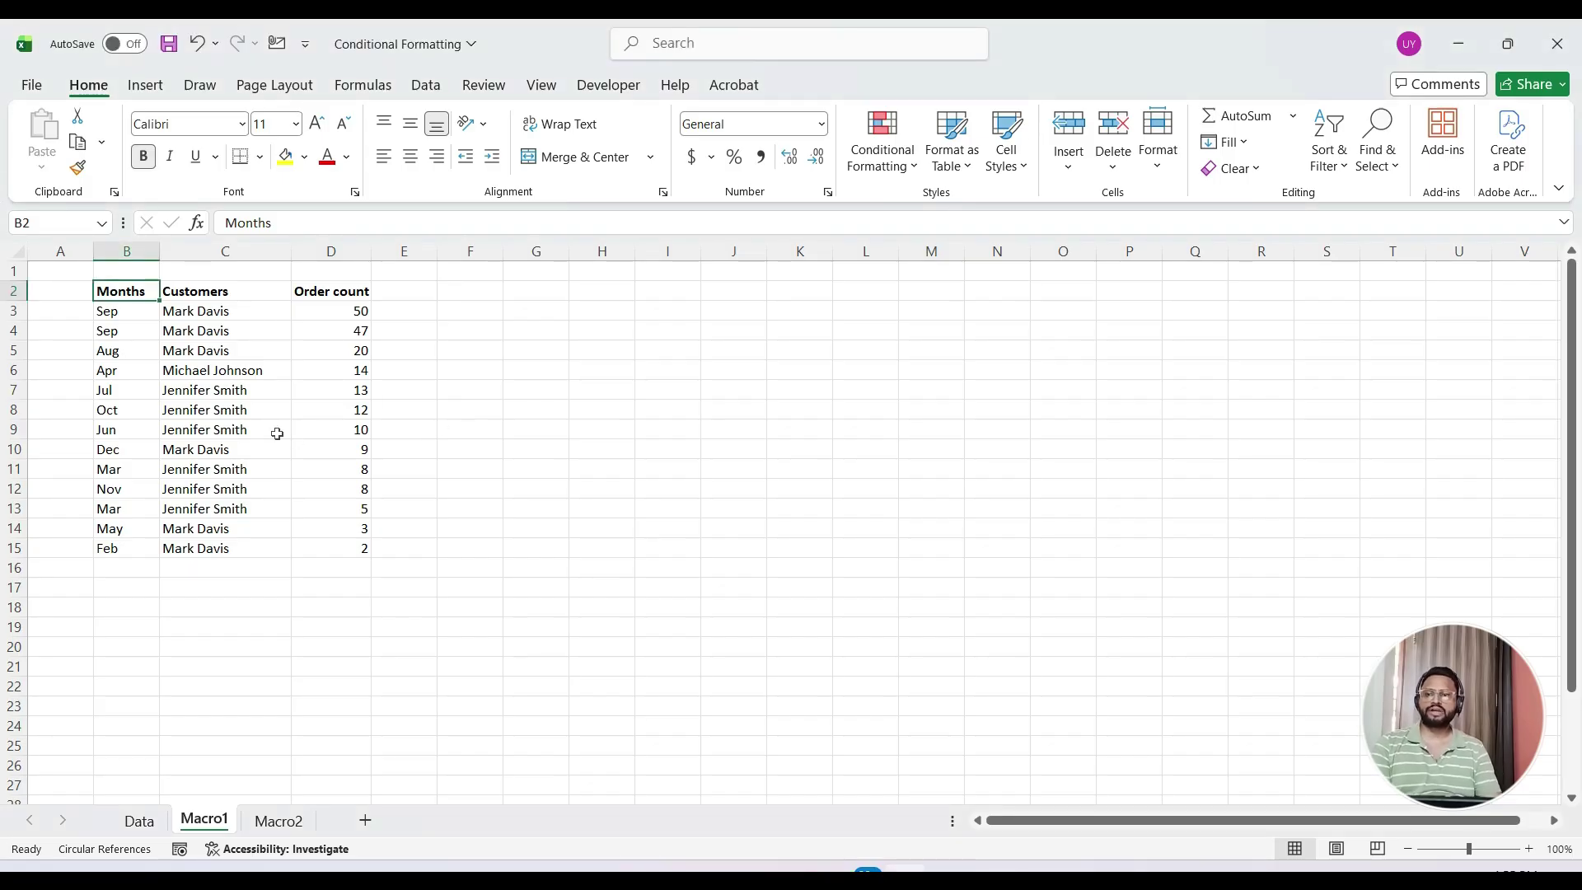
{"action": "key", "text": "ctrl+Page_Up"}
{"action": "key", "text": "Left"}
{"action": "key", "text": "Left"}
{"action": "key", "text": "Left"}
{"action": "key", "text": "Left"}
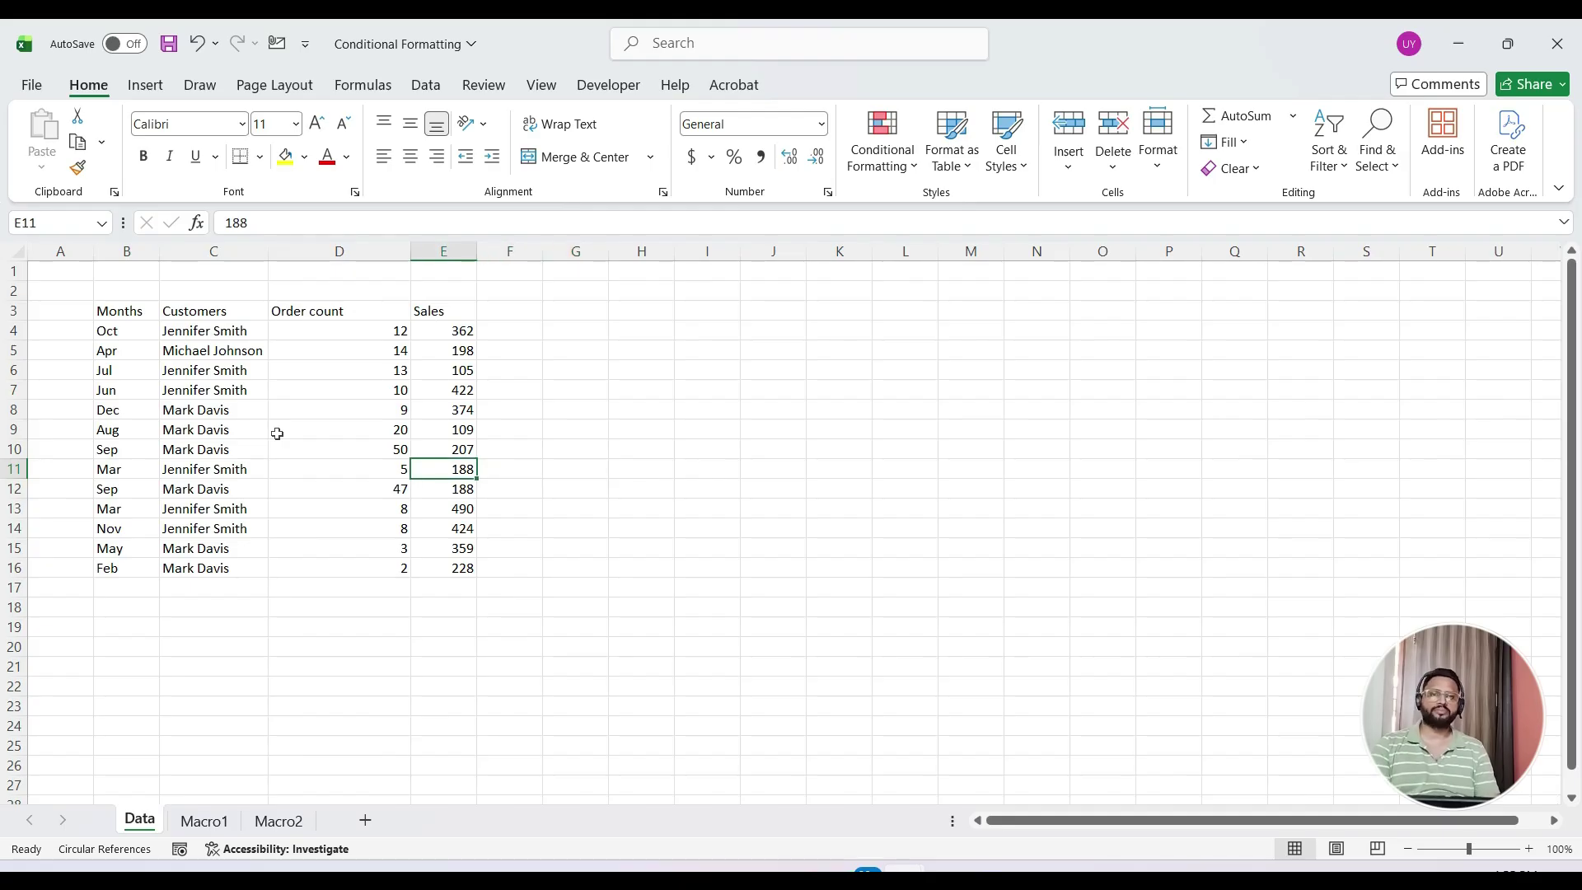
{"action": "key", "text": "Left"}
{"action": "key", "text": "Left"}
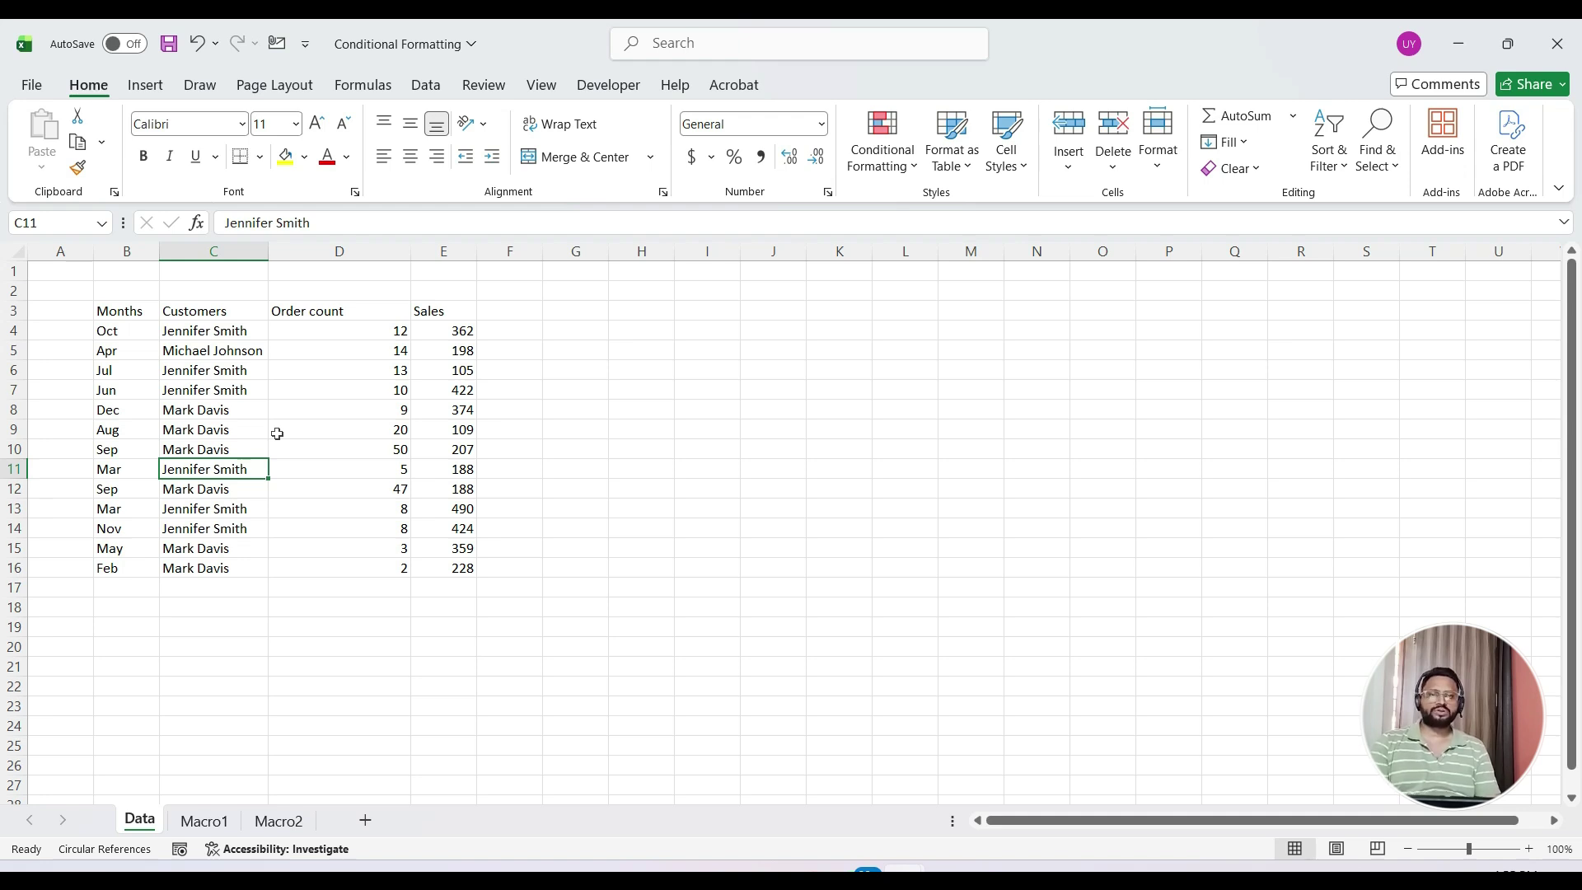
Return to the Macro1 sheet and examine the Months, Customers and Order count columns of its table.
{"action": "key", "text": "ctrl+Page_Down"}
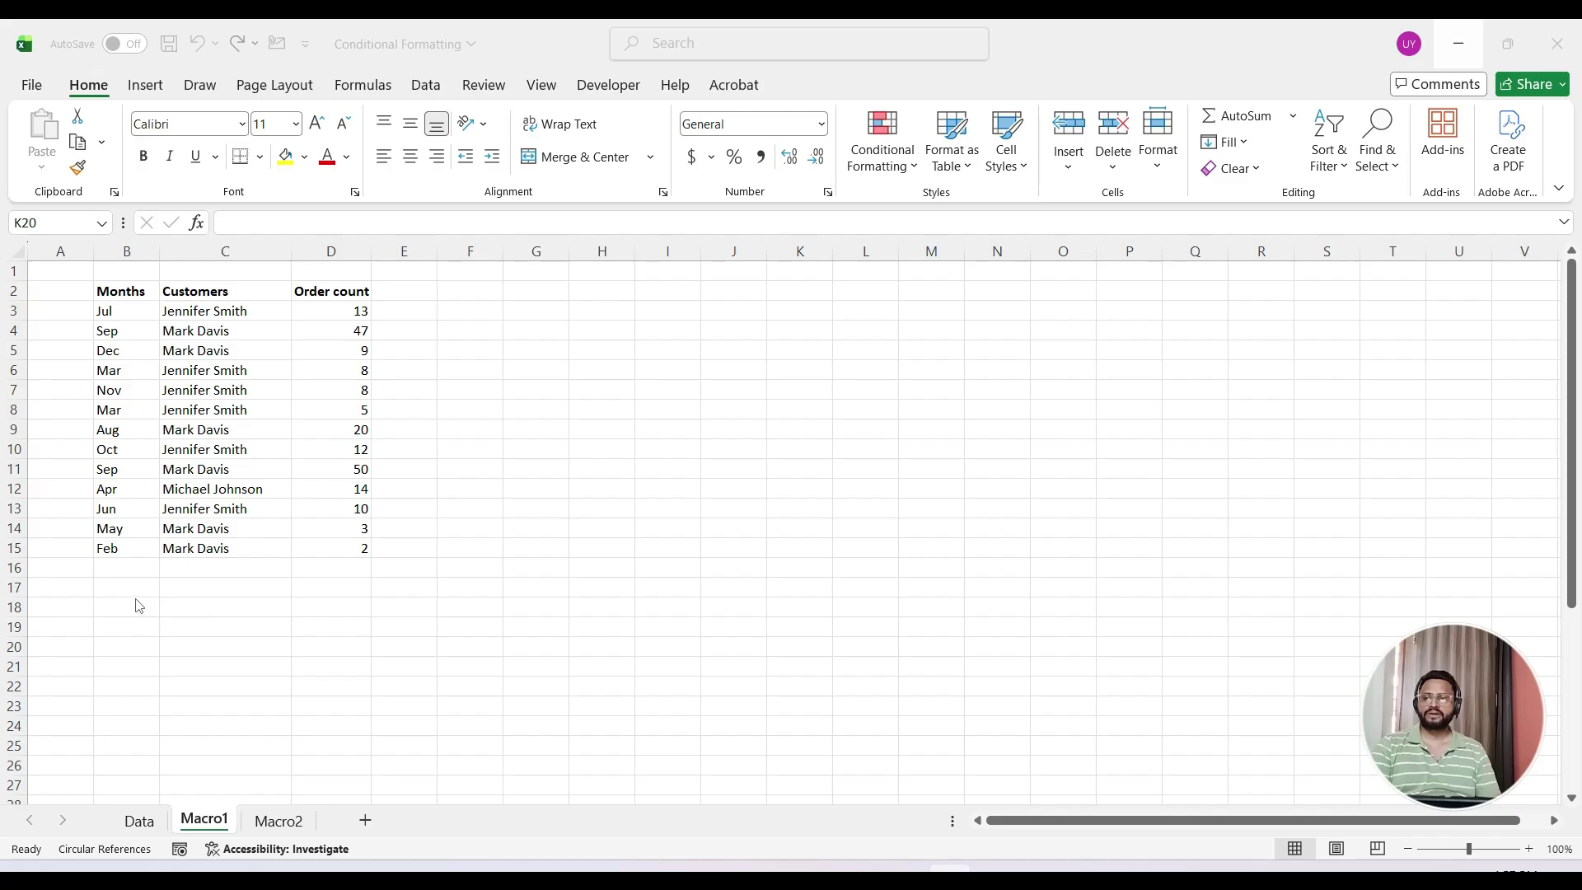
{"action": "key", "text": "Left"}
{"action": "key", "text": "Left"}
{"action": "key", "text": "Left"}
{"action": "key", "text": "Left"}
{"action": "key", "text": "Left"}
{"action": "key", "text": "Left"}
{"action": "key", "text": "Left"}
{"action": "key", "text": "Left"}
{"action": "key", "text": "Left"}
{"action": "key", "text": "Left"}
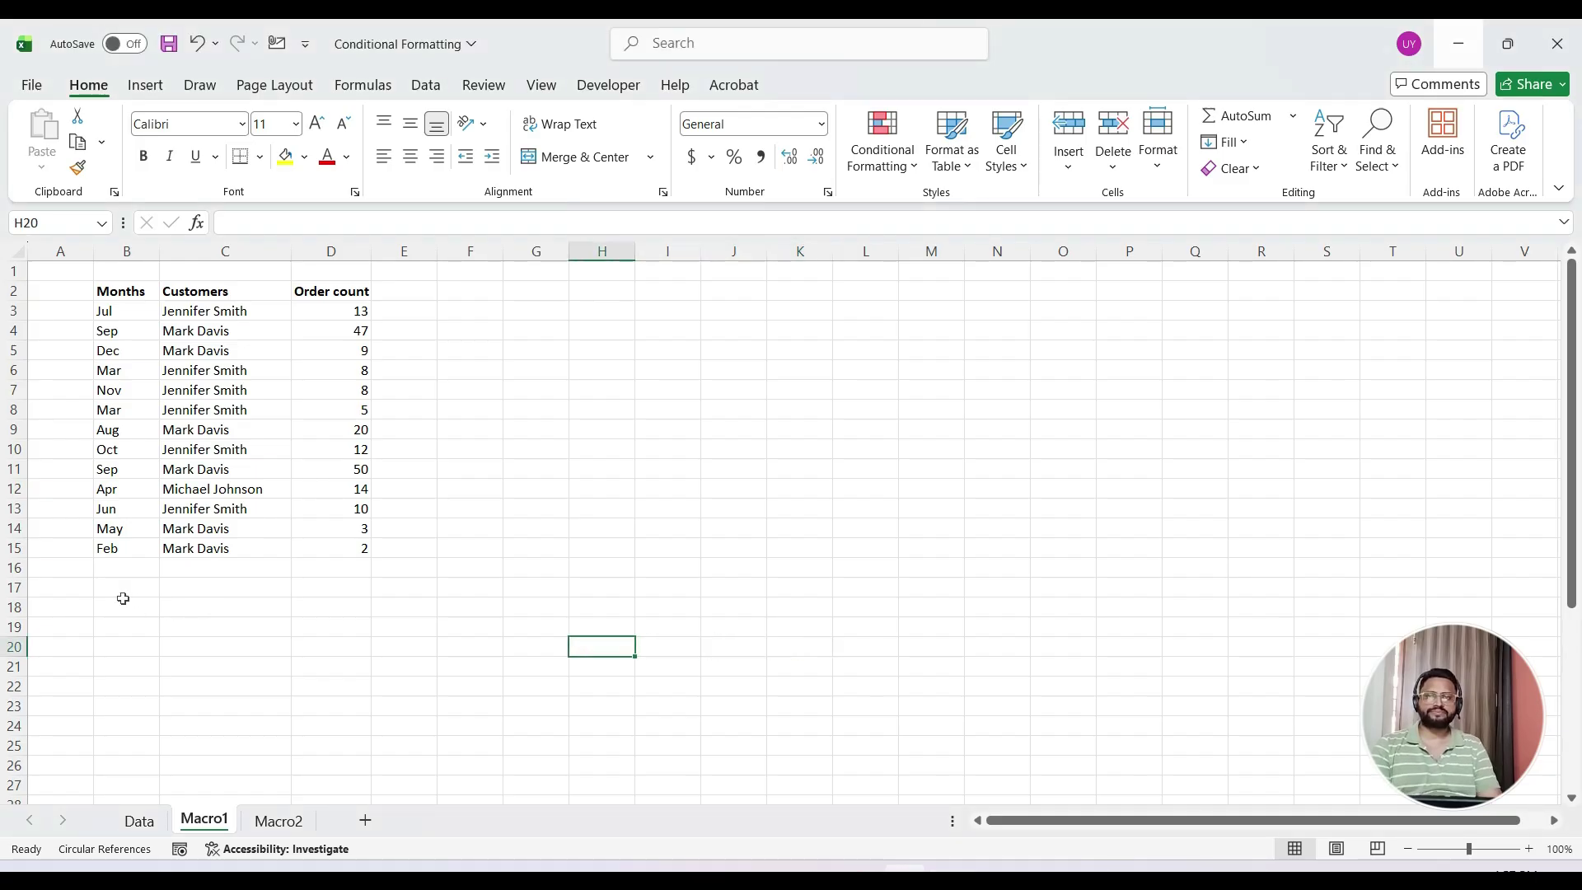
{"action": "key", "text": "Up"}
{"action": "key", "text": "Up"}
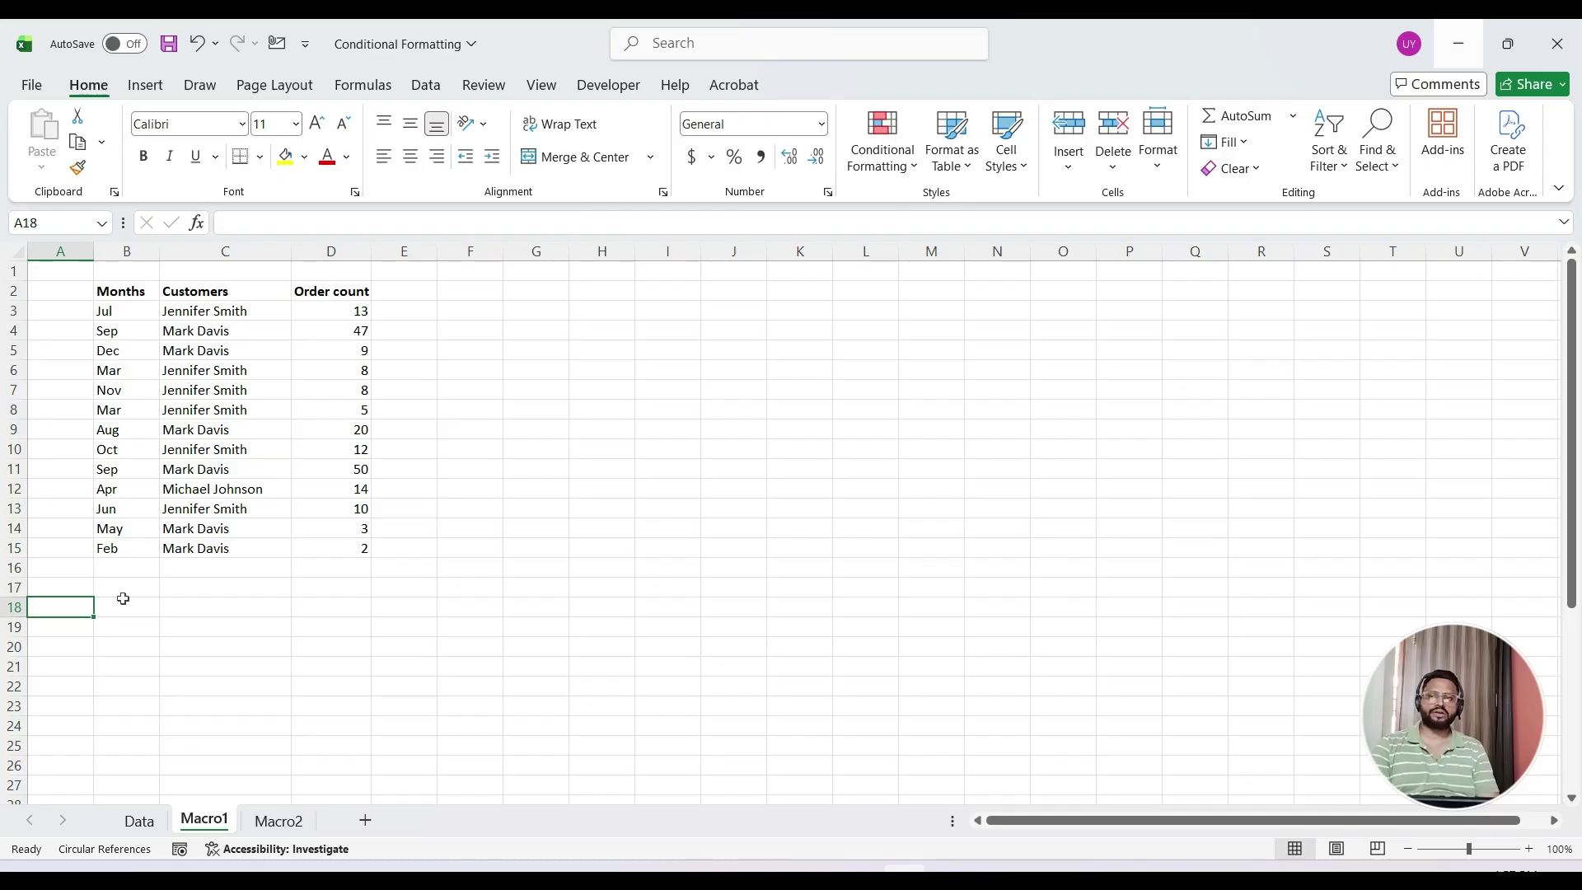
{"action": "key", "text": "Right"}
{"action": "key", "text": "Right"}
{"action": "key", "text": "Up"}
{"action": "key", "text": "Up"}
{"action": "key", "text": "Up"}
{"action": "key", "text": "Up"}
{"action": "key", "text": "Up"}
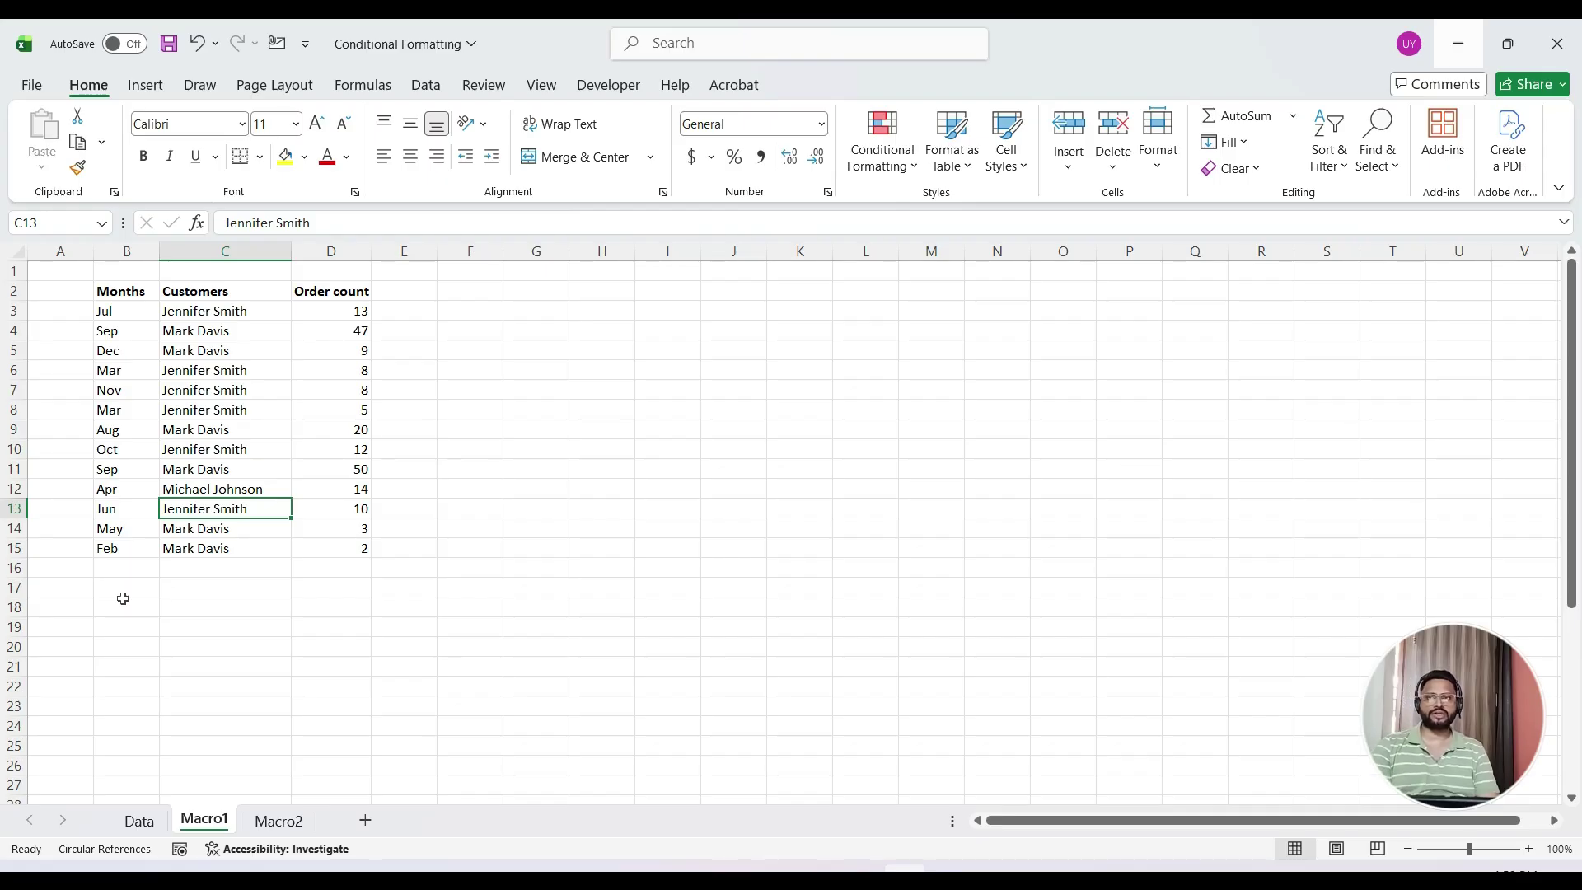
{"action": "key", "text": "Left"}
{"action": "key", "text": "Up"}
{"action": "key", "text": "Up"}
{"action": "key", "text": "Up"}
{"action": "key", "text": "Up"}
{"action": "key", "text": "Up"}
{"action": "key", "text": "Up"}
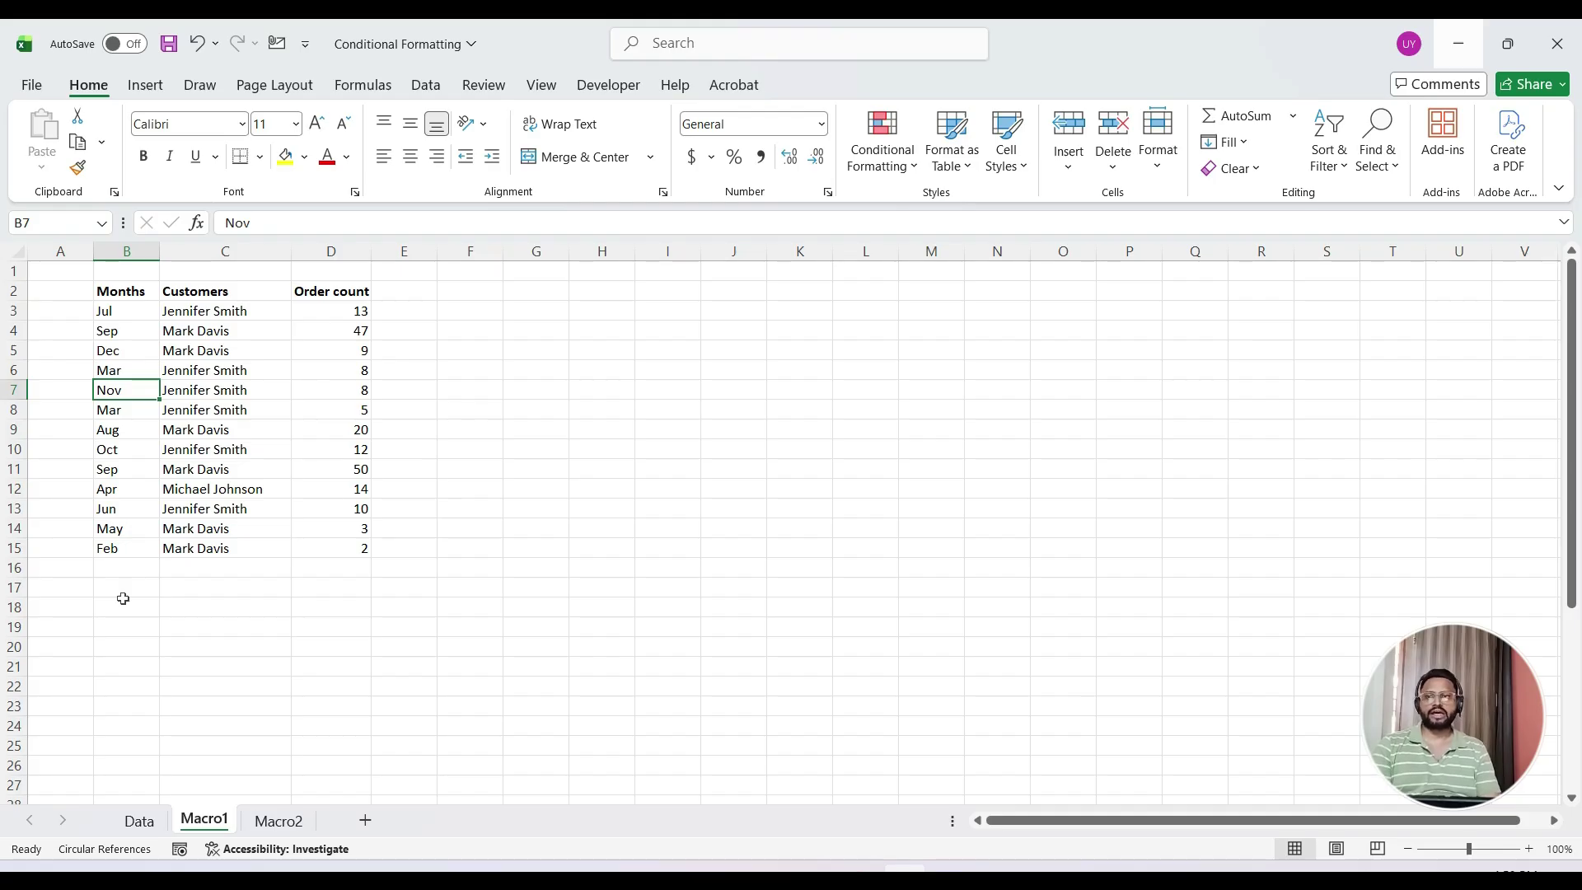
{"action": "key", "text": "Right"}
{"action": "key", "text": "Right"}
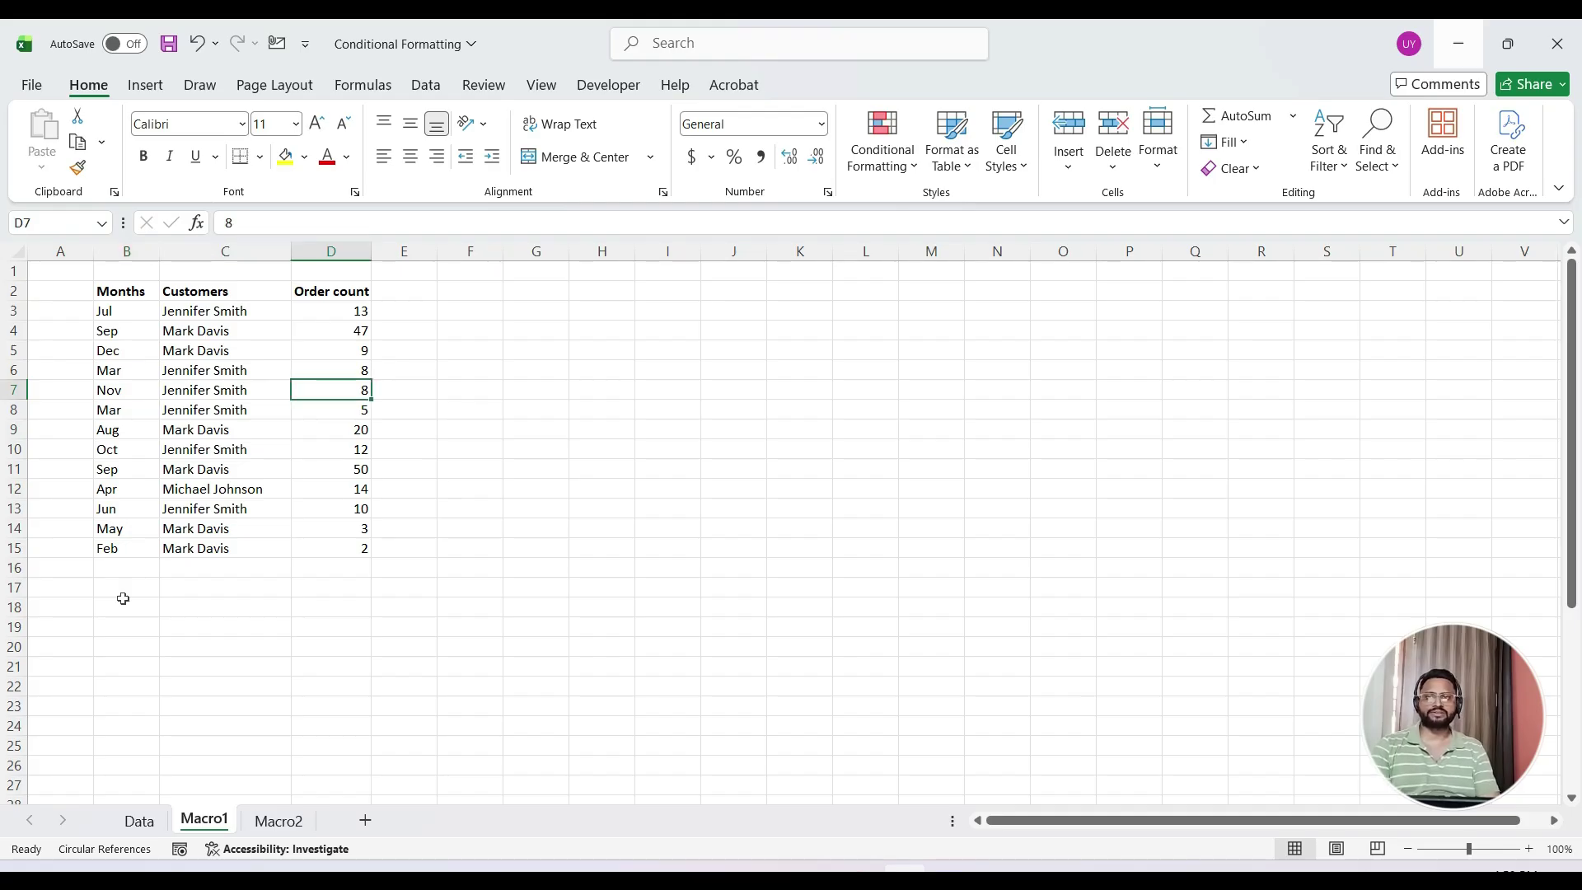
{"action": "key", "text": "Left"}
{"action": "key", "text": "Left"}
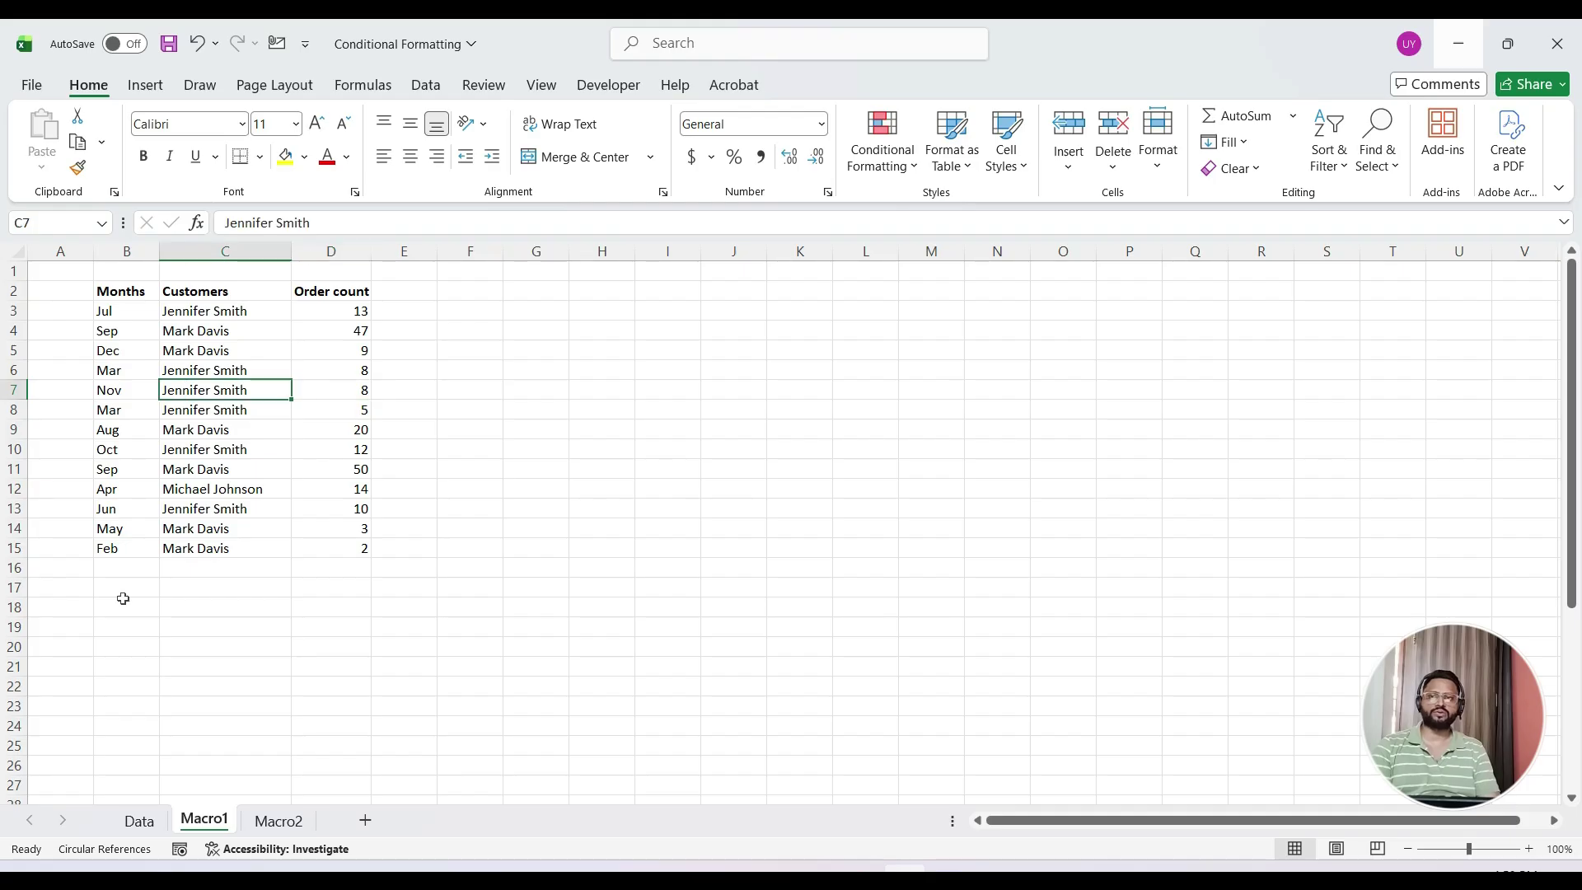
{"action": "key", "text": "Up"}
{"action": "key", "text": "Up"}
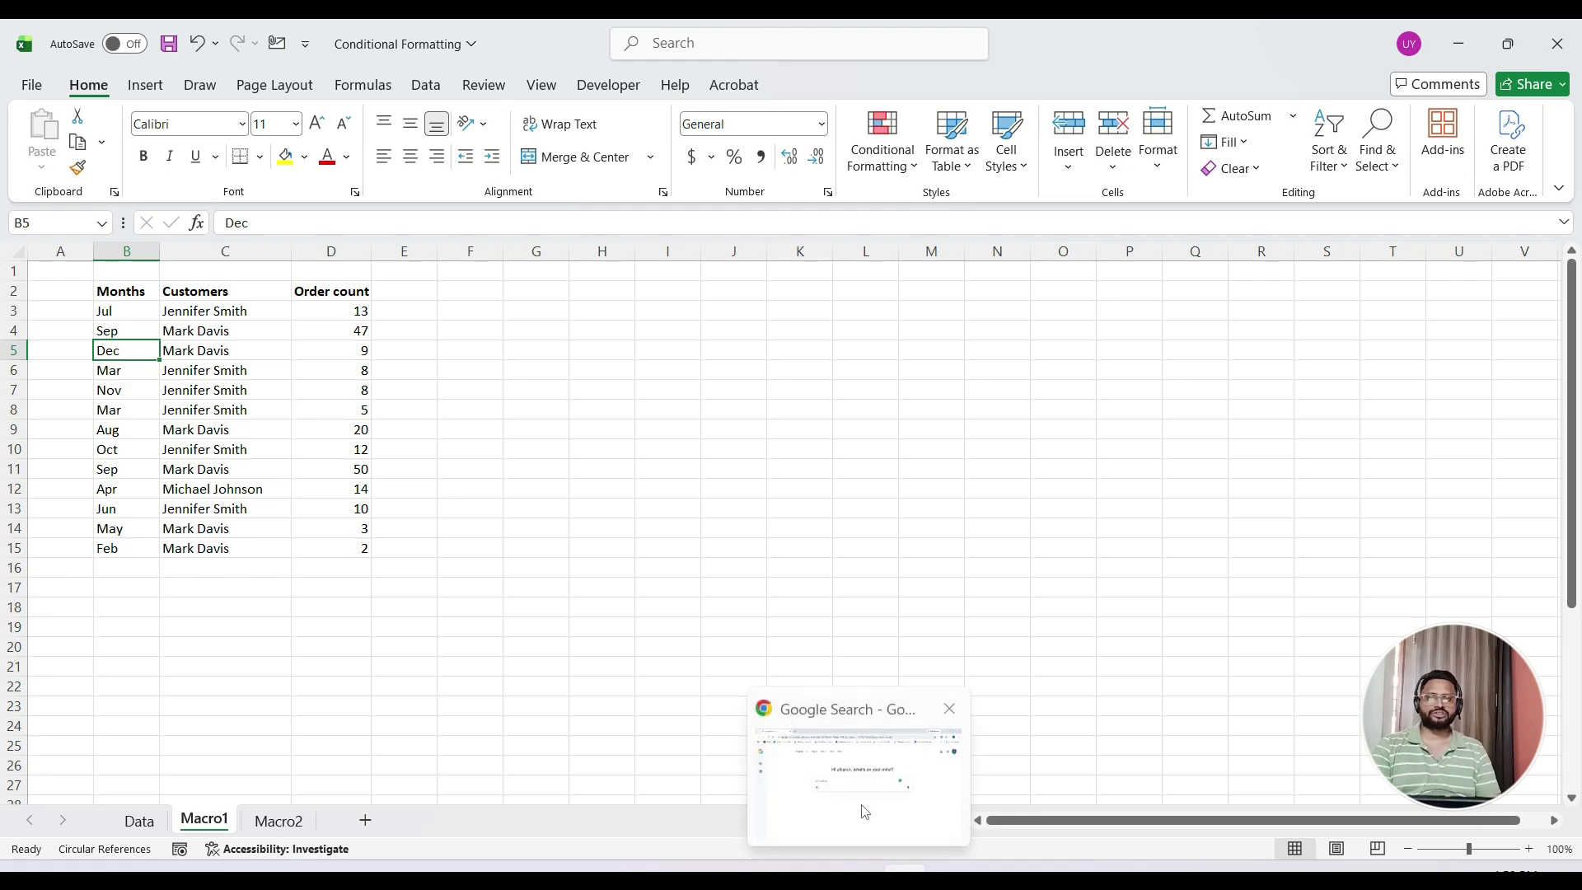
Switch to Chrome, search for "chat gpt" and open the ChatGPT site.
{"action": "left_click", "coordinate": [863, 822]}
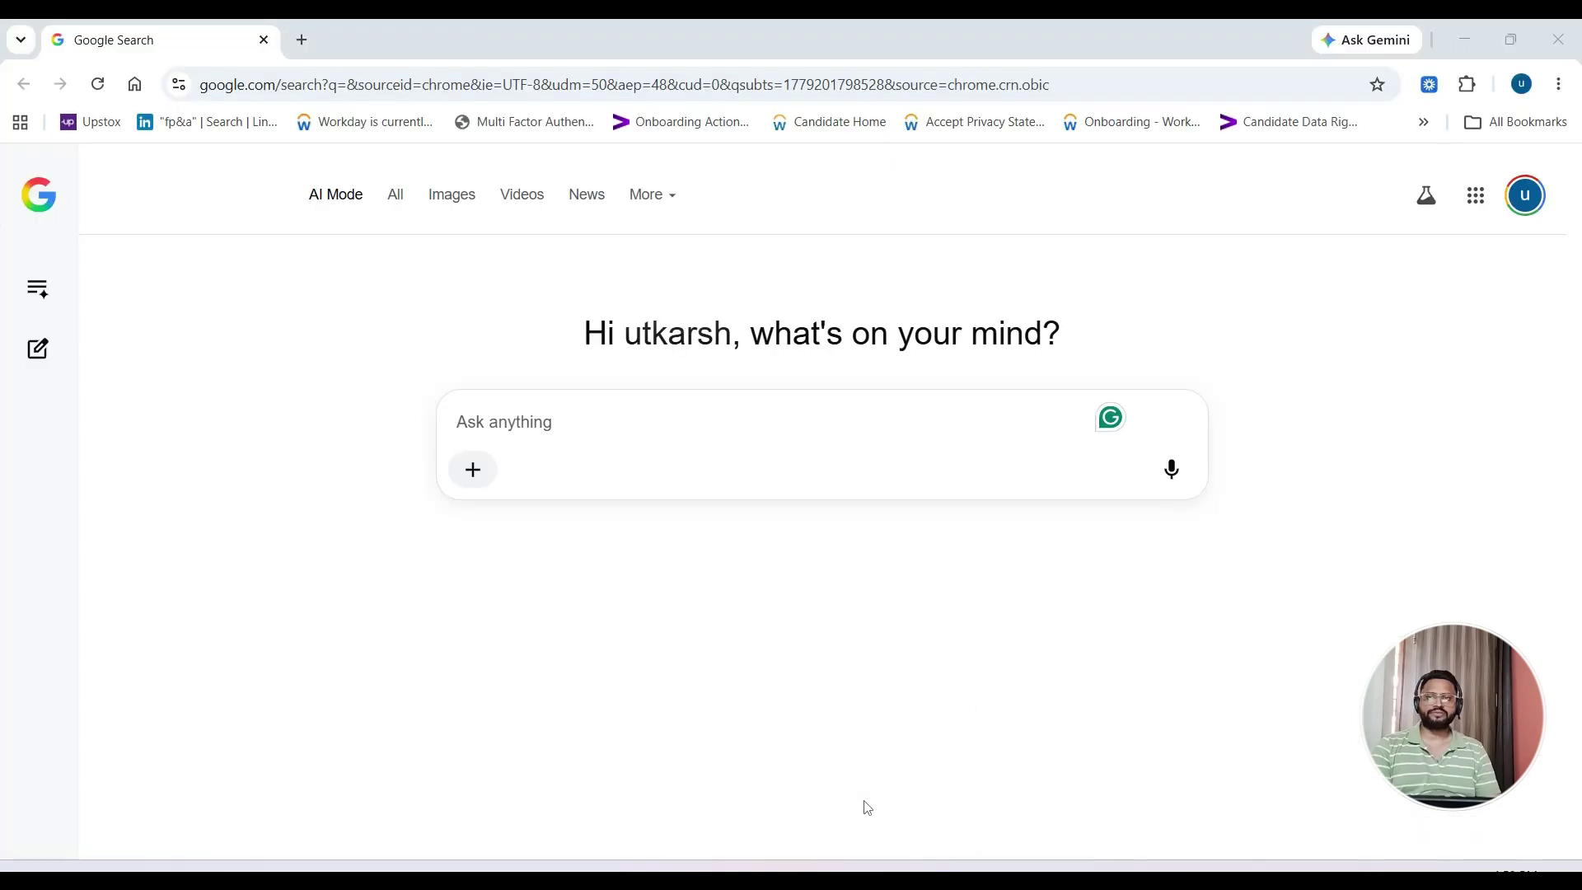
{"action": "left_click", "coordinate": [415, 80]}
{"action": "type", "text": "chat gpt"}
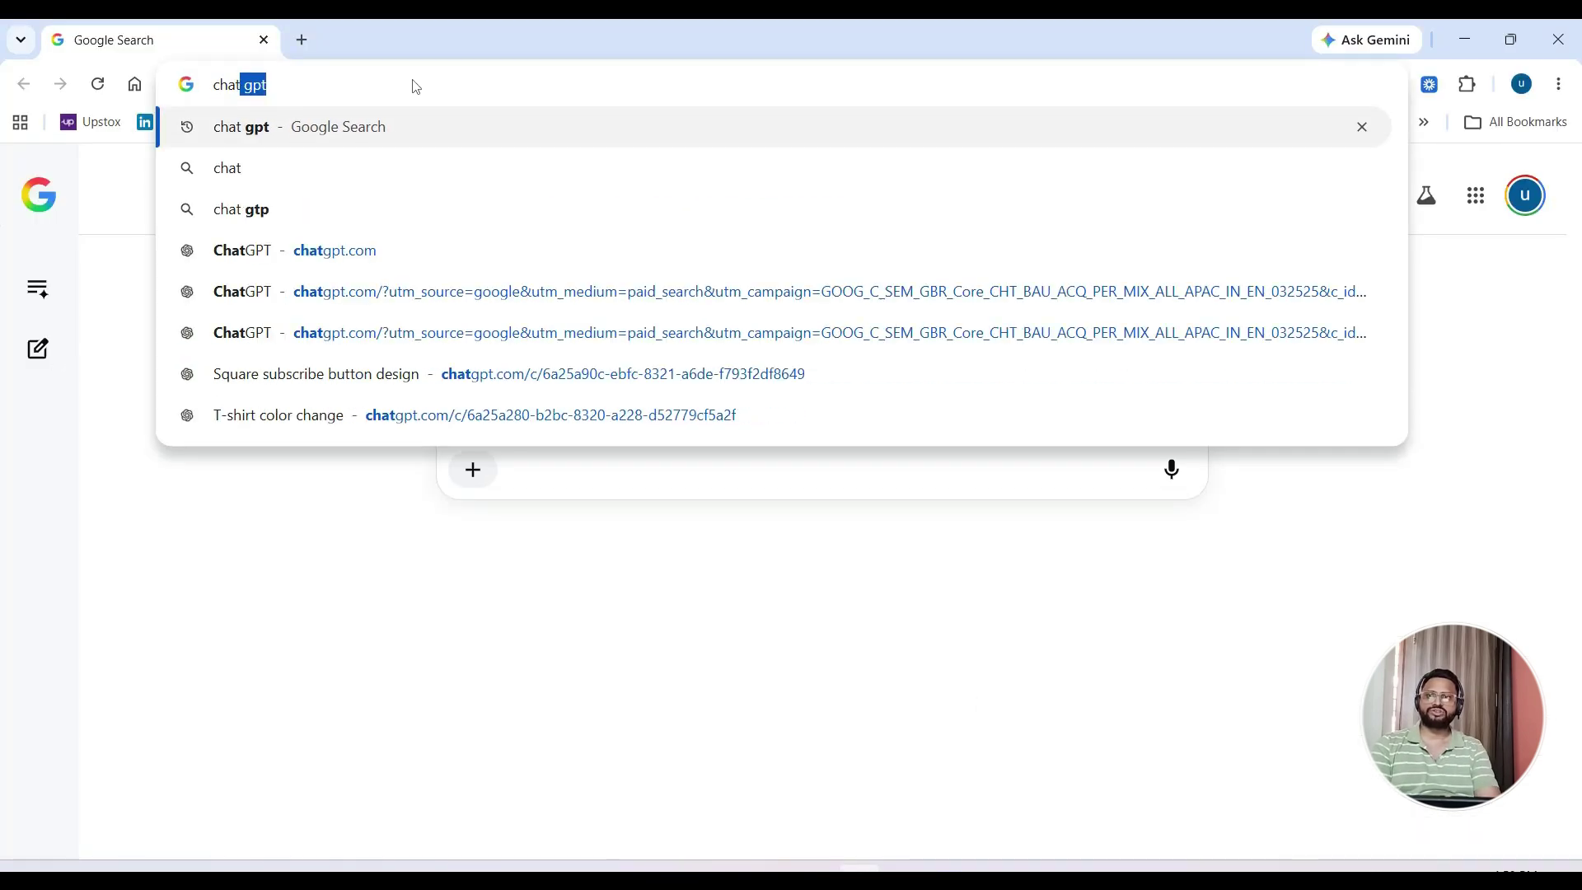
{"action": "key", "text": "Return"}
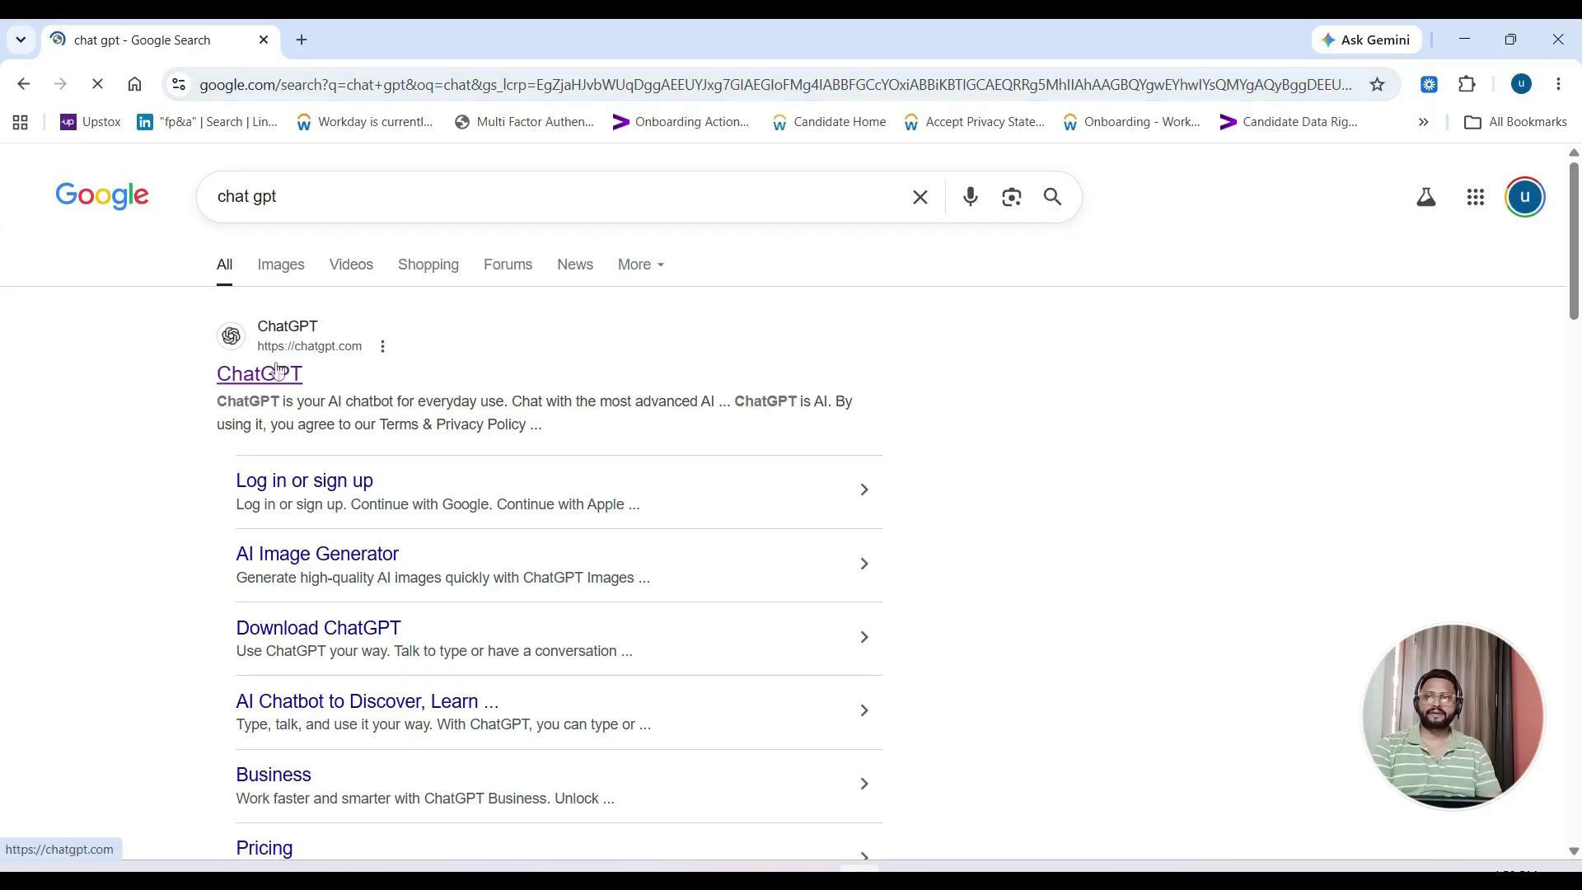
{"action": "left_click", "coordinate": [278, 372]}
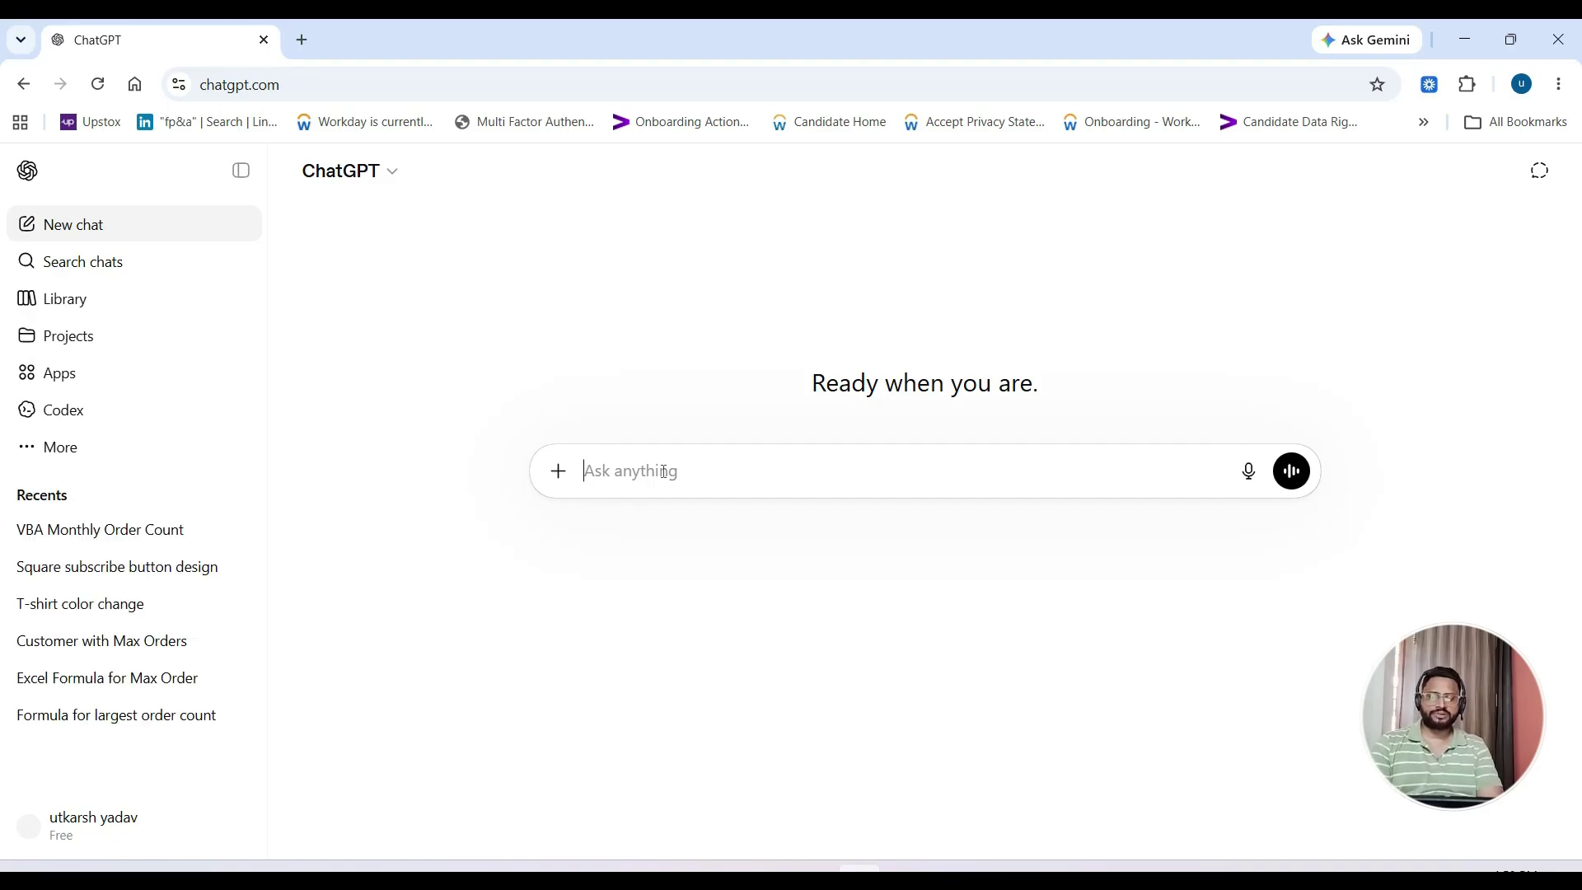
Start a ChatGPT prompt reading "Sort my data by order count(column D) in the descending order".
{"action": "type", "text": "Sor"}
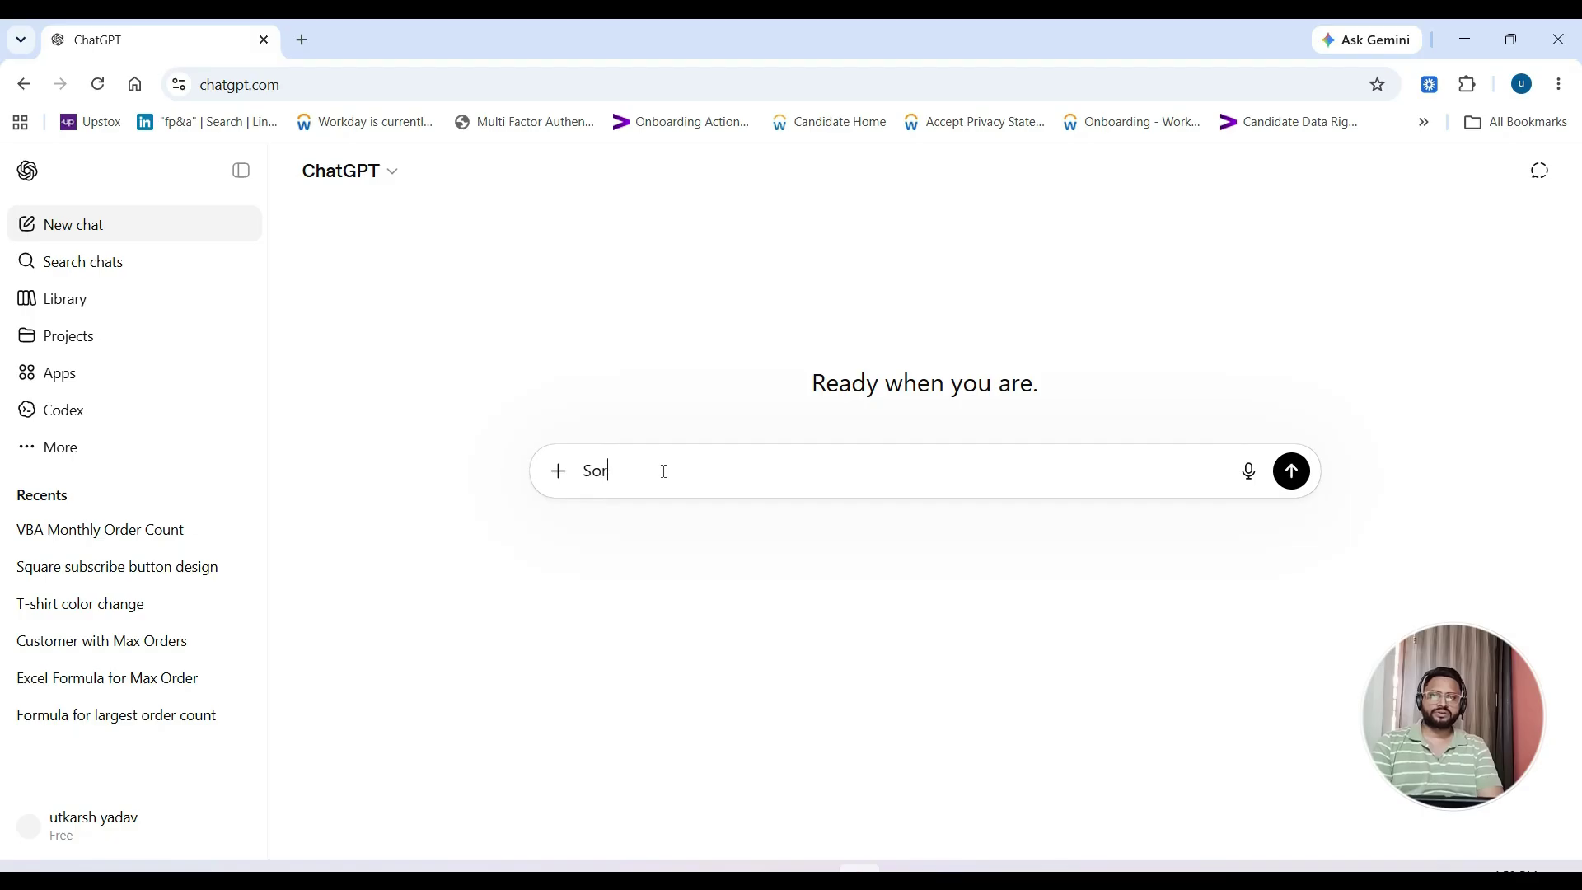
{"action": "type", "text": "t my "}
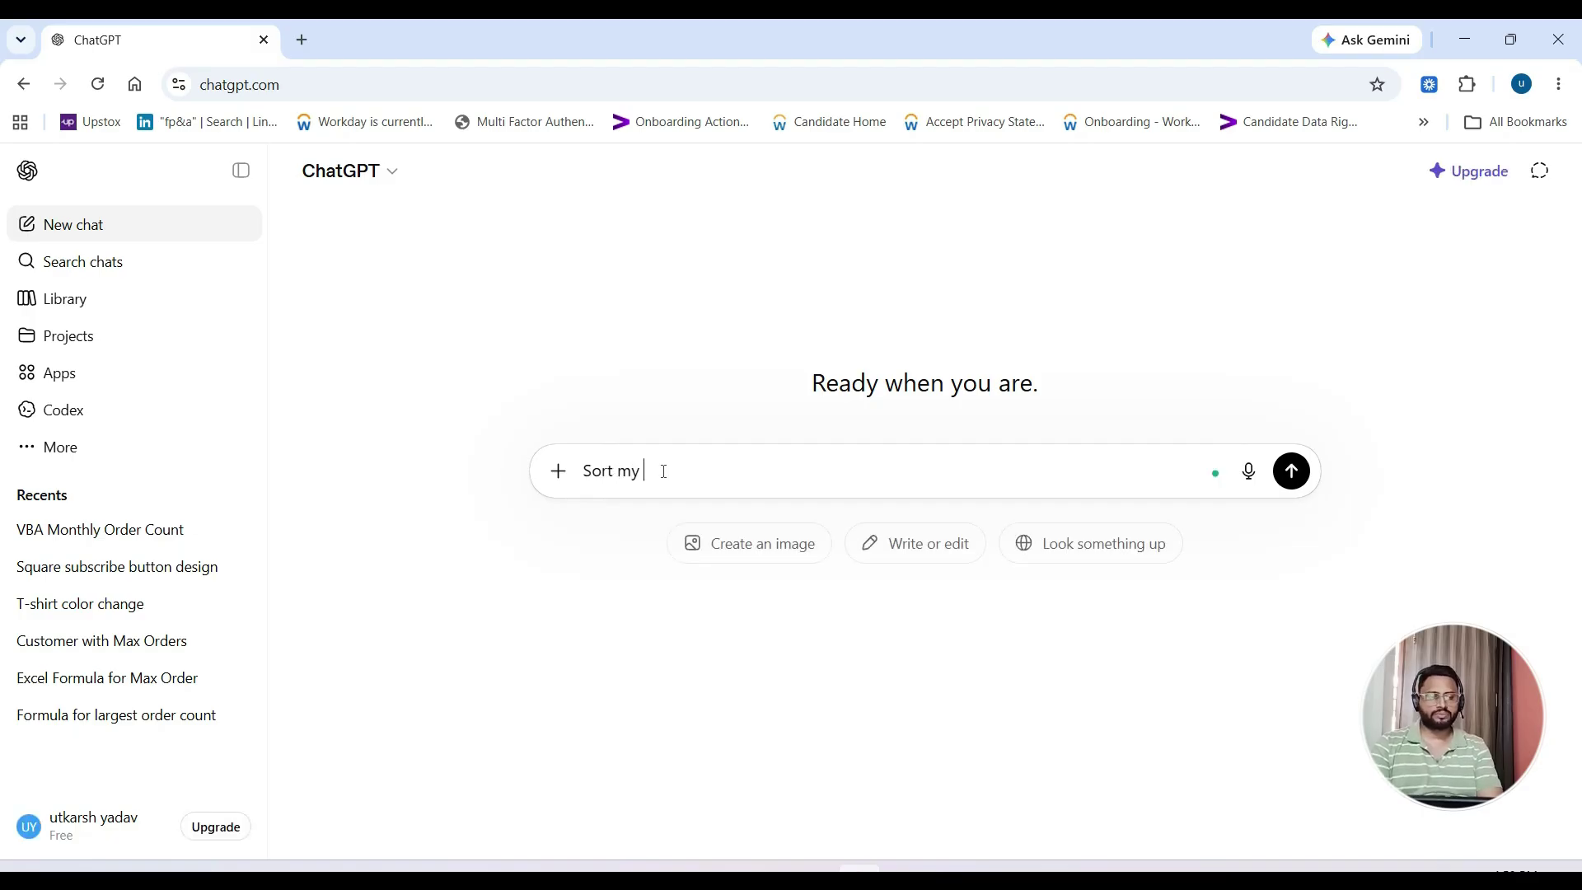
{"action": "type", "text": "data by order cou"}
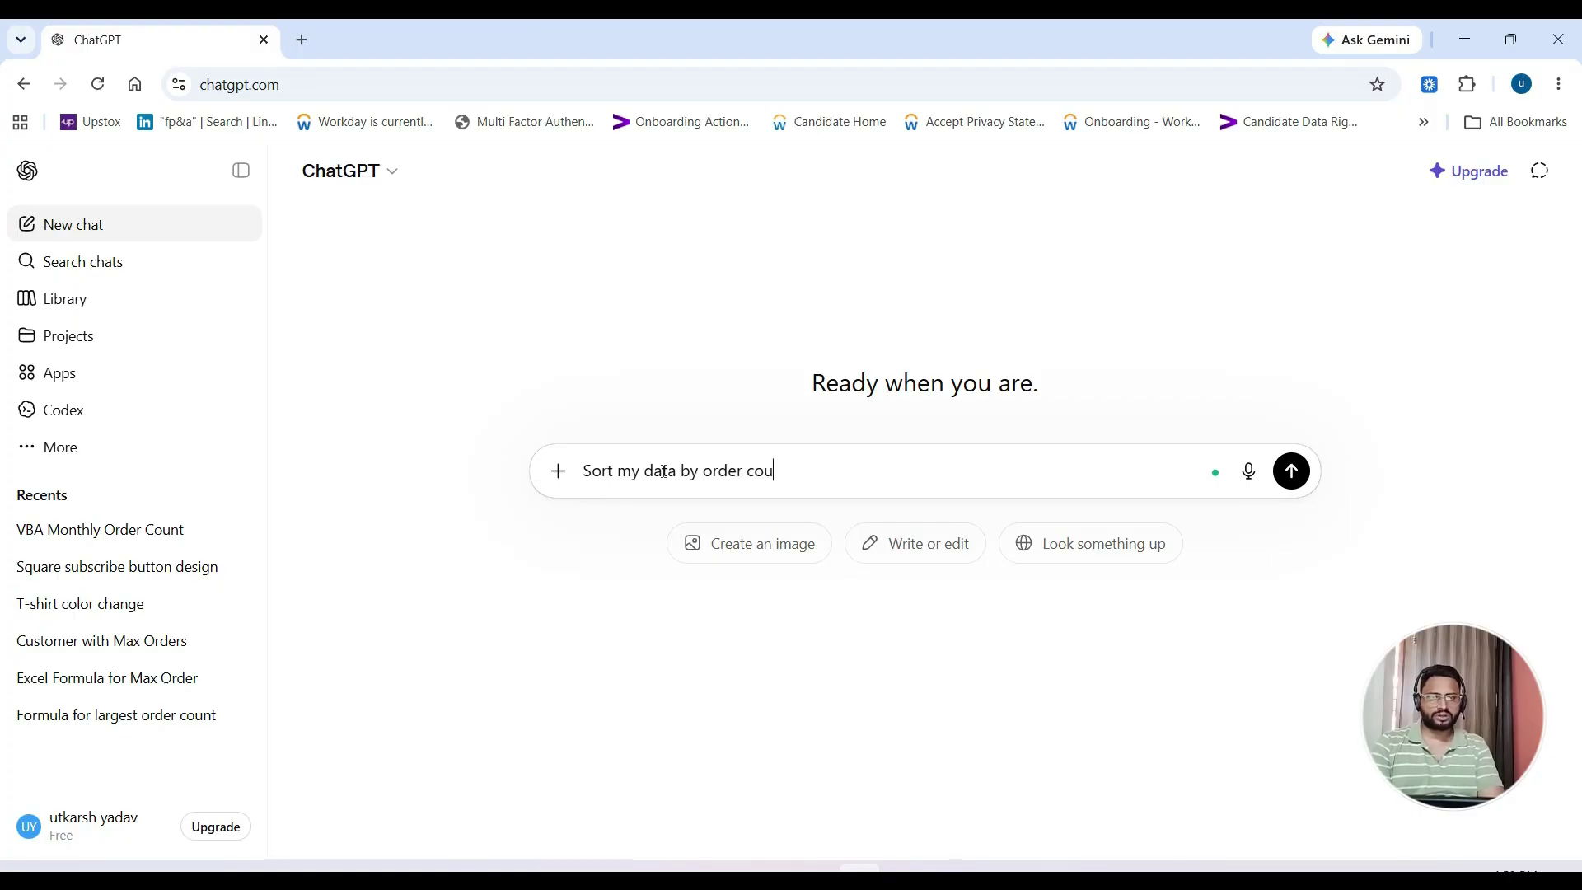
{"action": "type", "text": "nt("}
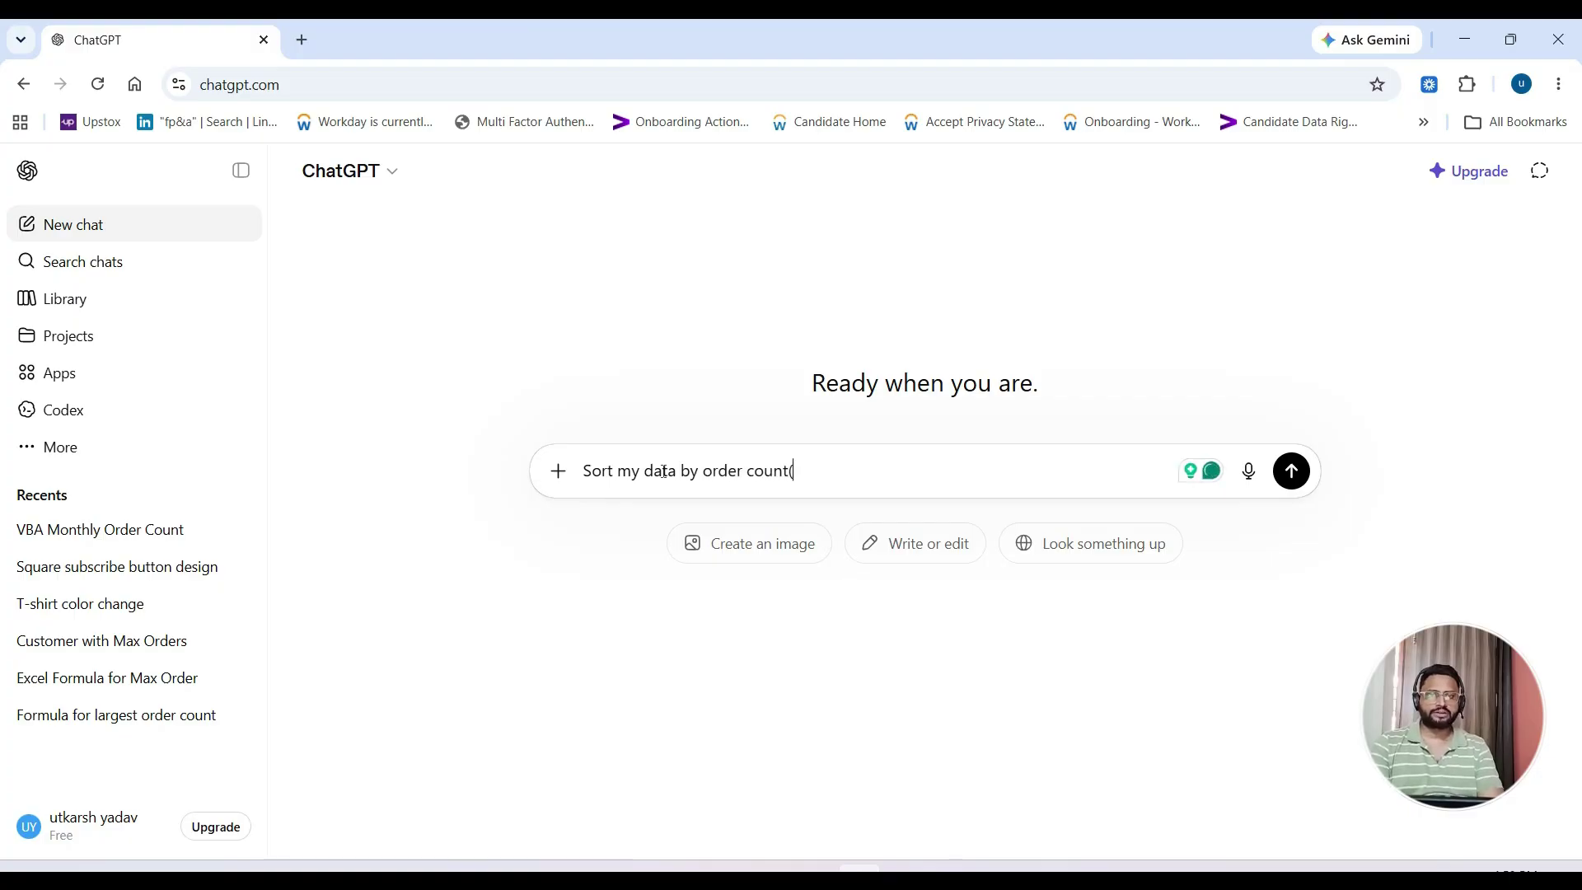
{"action": "type", "text": "col"}
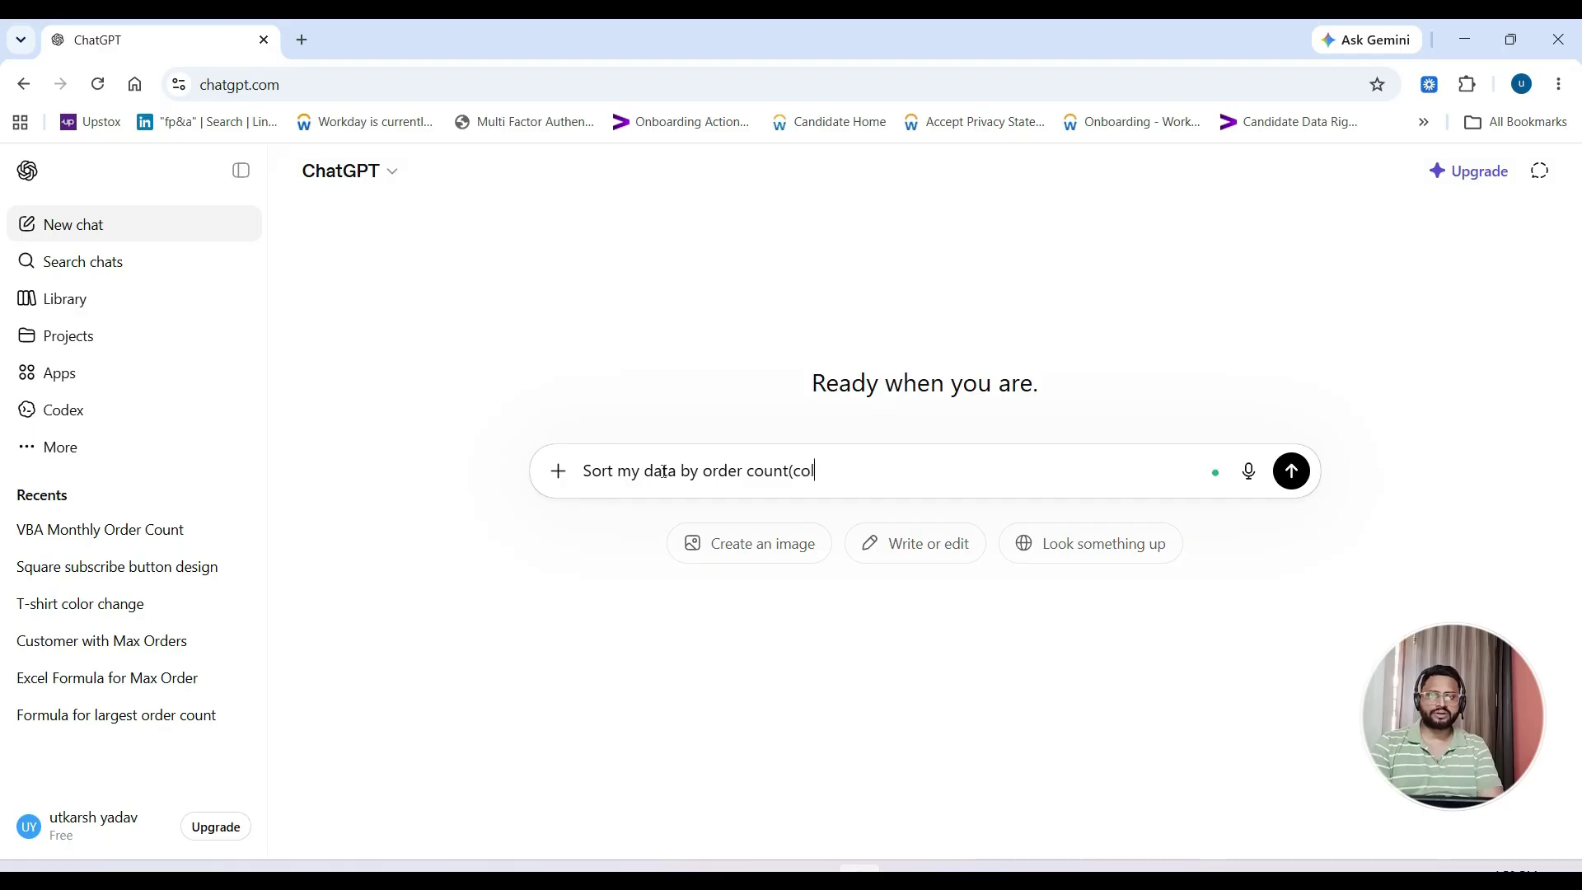
{"action": "type", "text": "umn"}
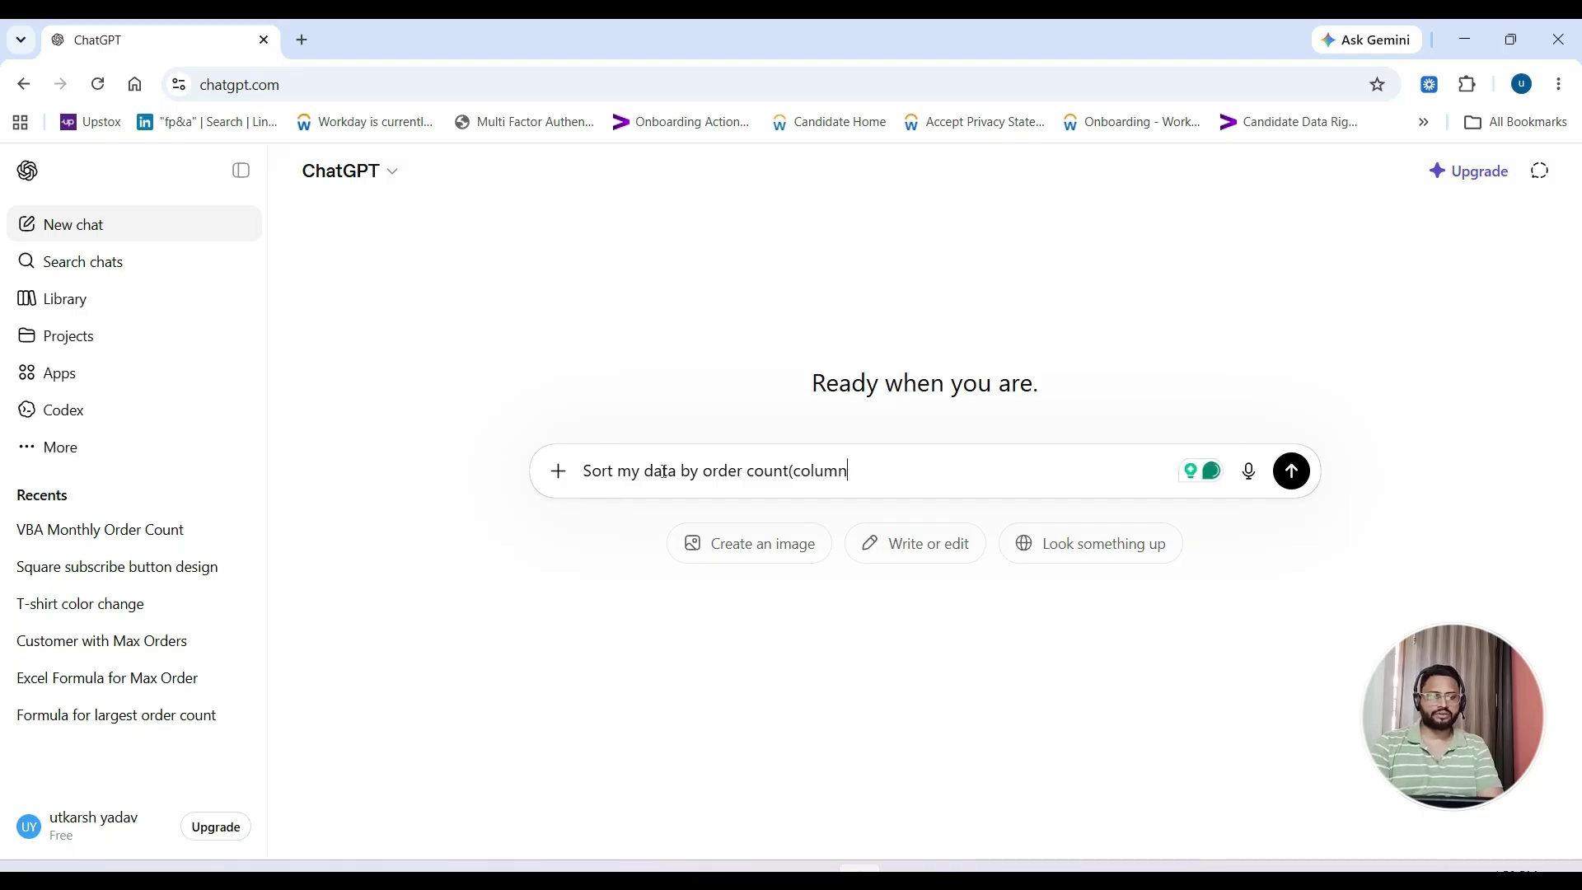
{"action": "type", "text": " D) in the de"}
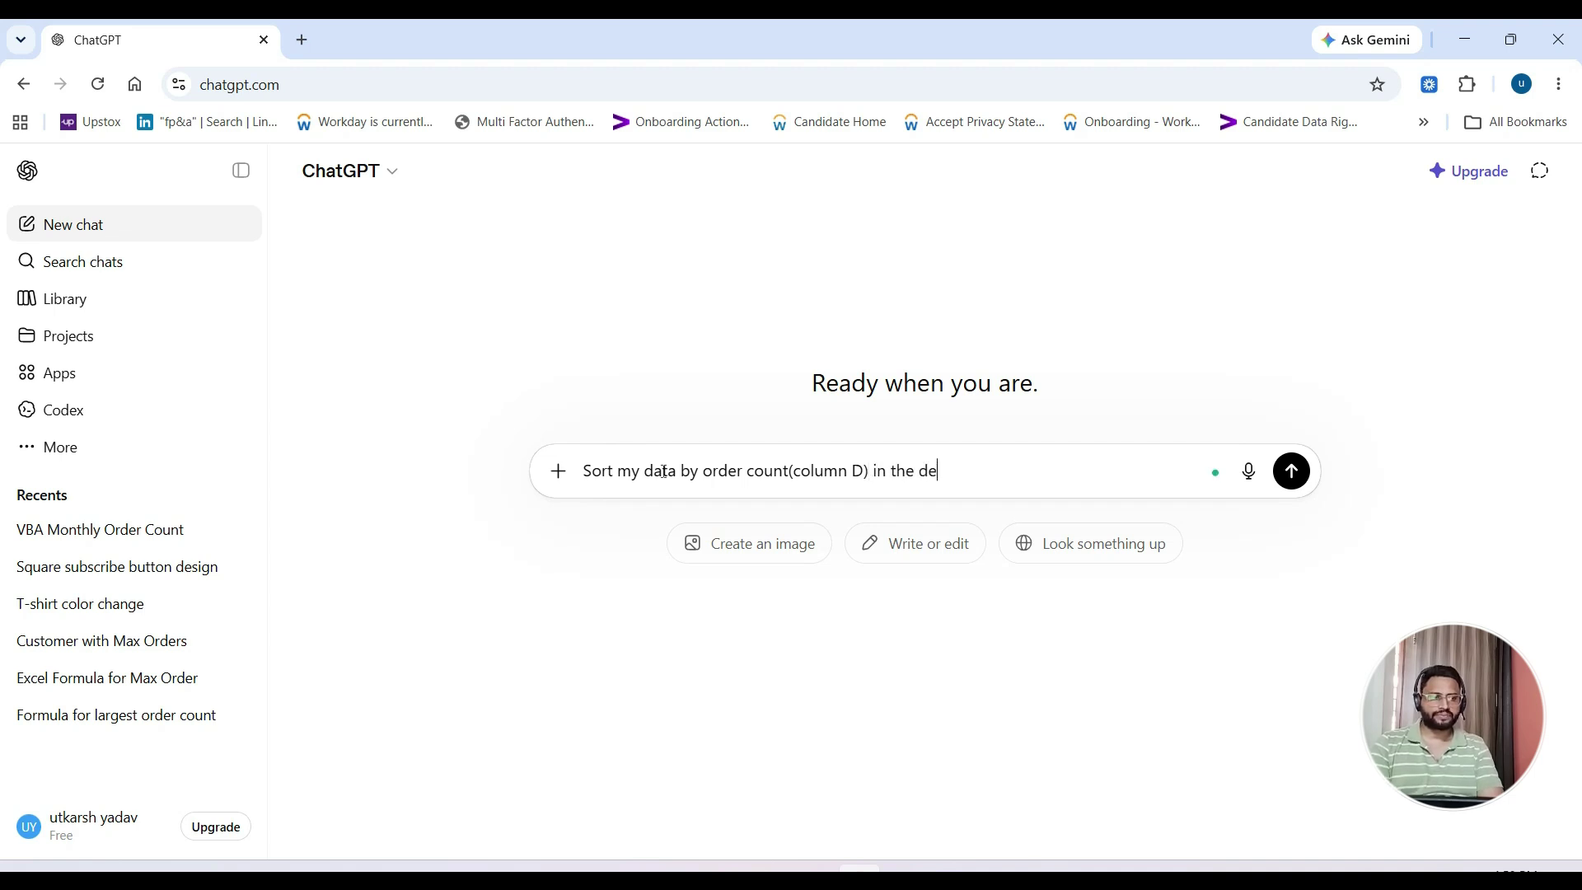
{"action": "type", "text": "scending order"}
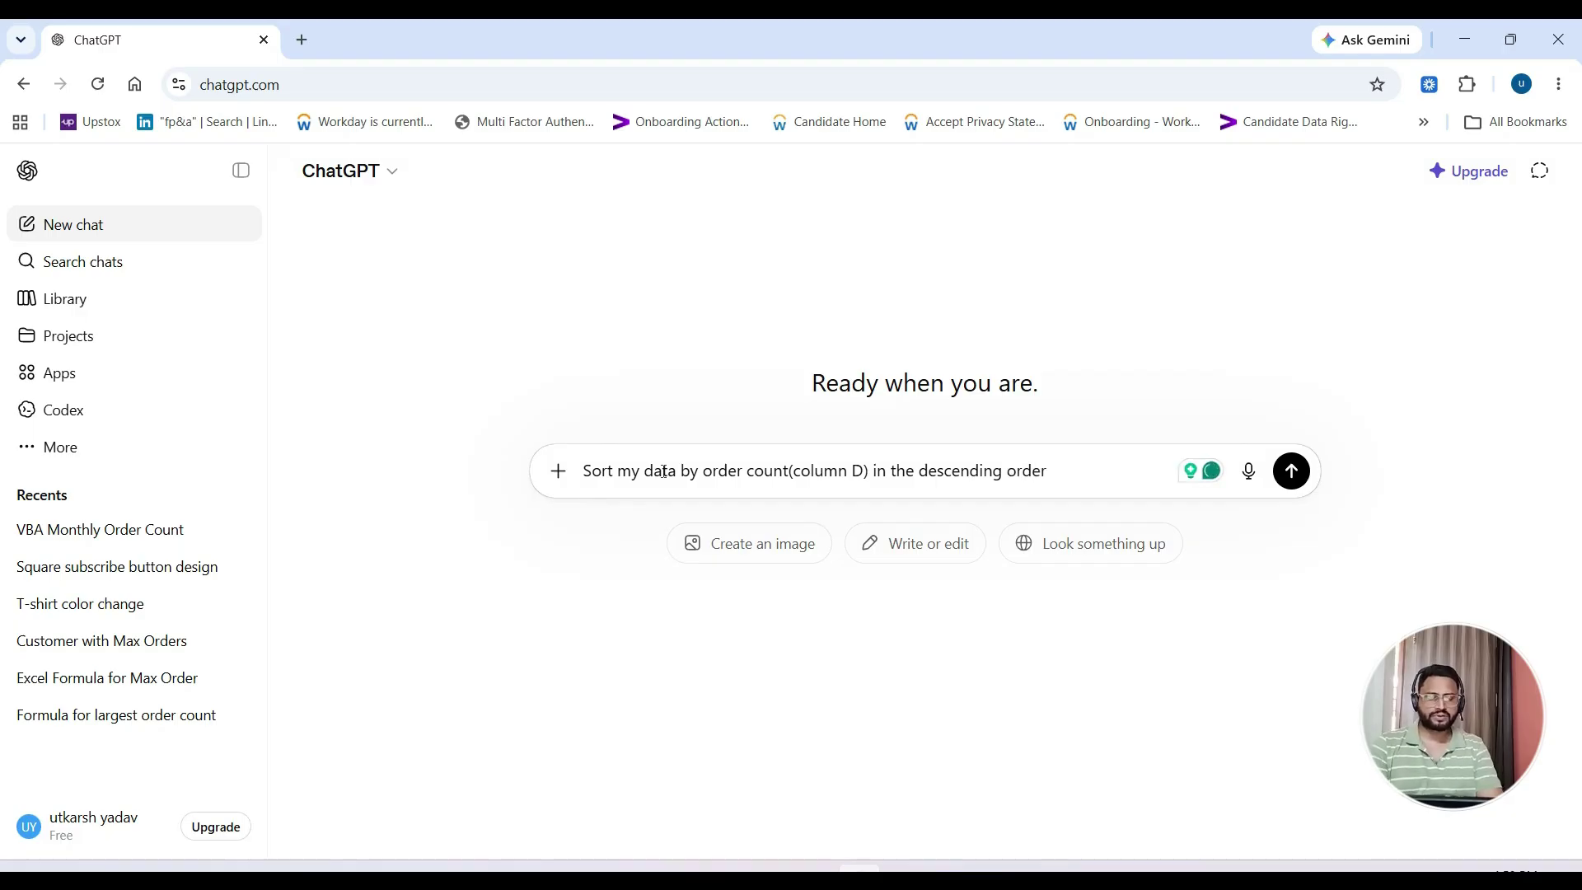
Extend the prompt with "so that the customer with the highest order count appears at top".
{"action": "type", "text": " so that "}
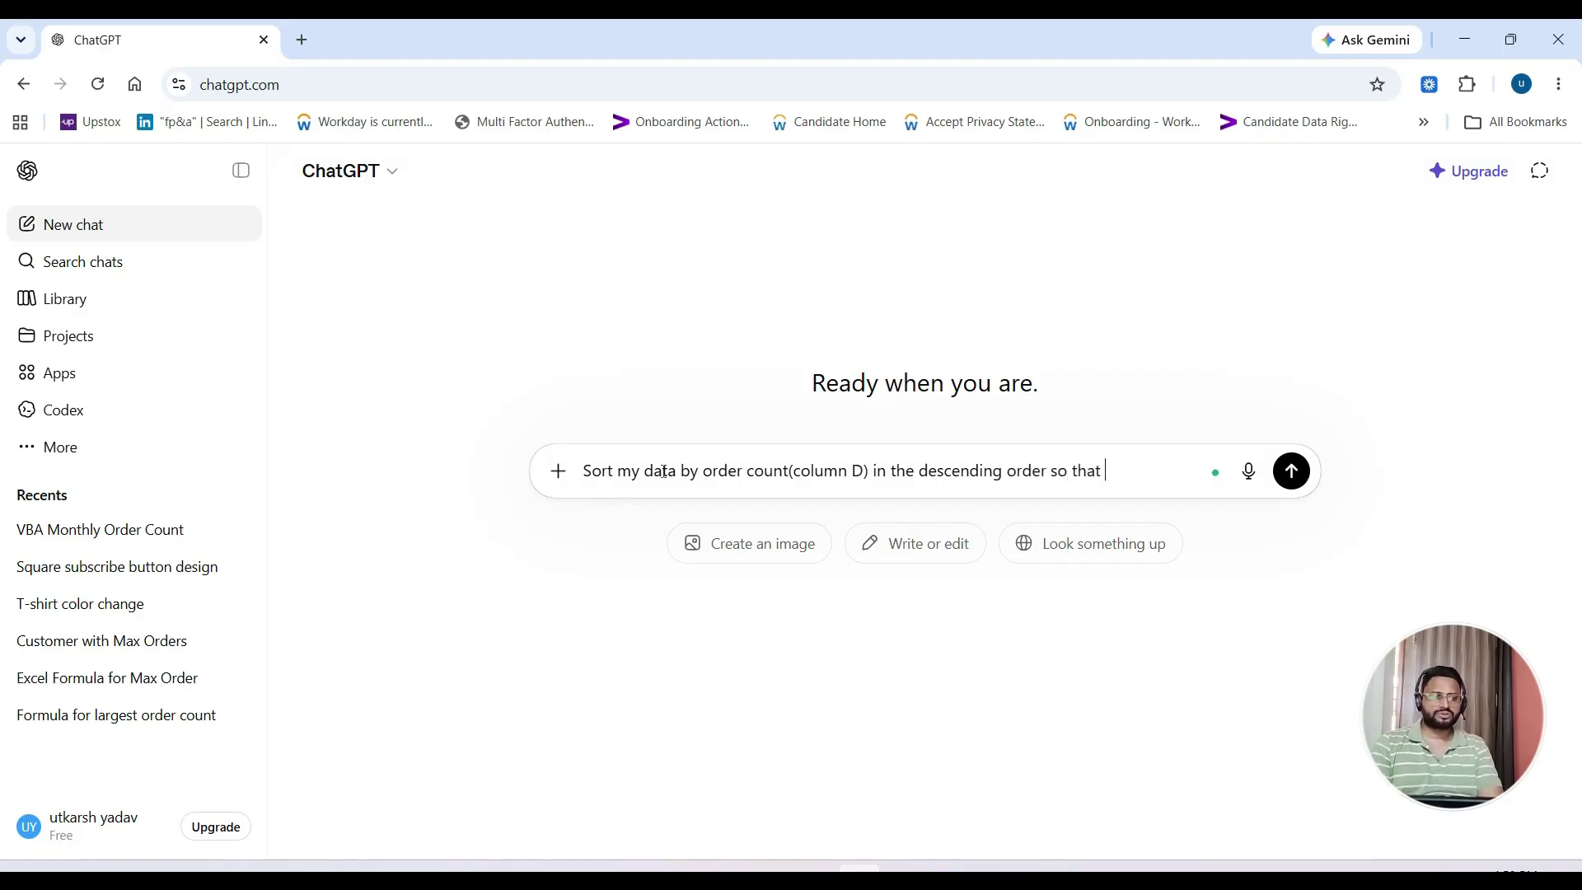
{"action": "type", "text": "the sut"}
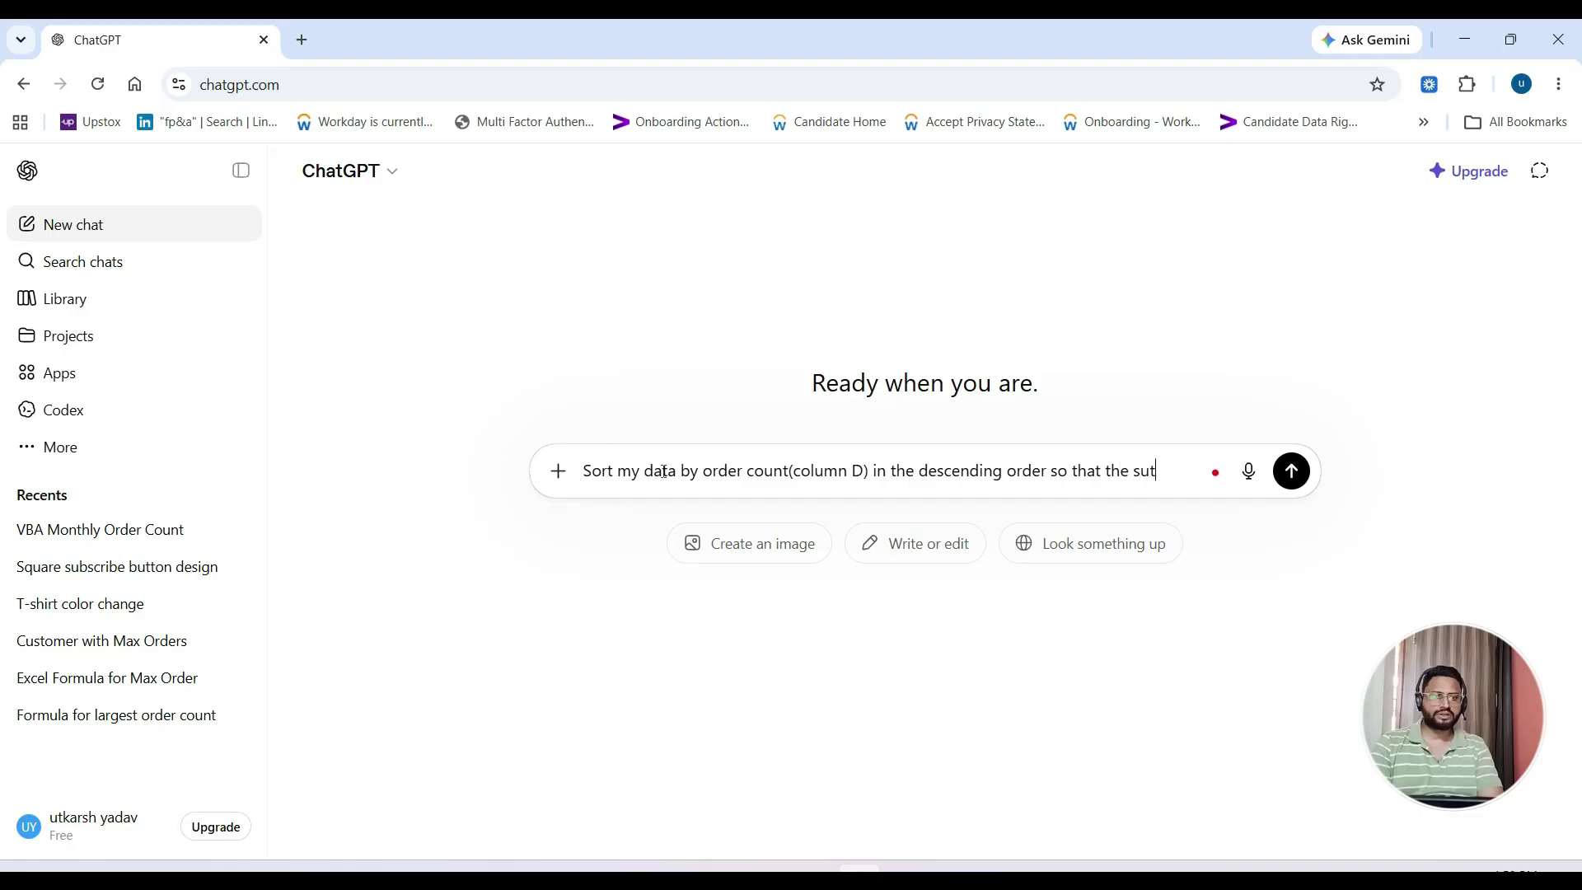
{"action": "key", "text": "BackSpace"}
{"action": "key", "text": "BackSpace"}
{"action": "key", "text": "BackSpace"}
{"action": "type", "text": "cus"}
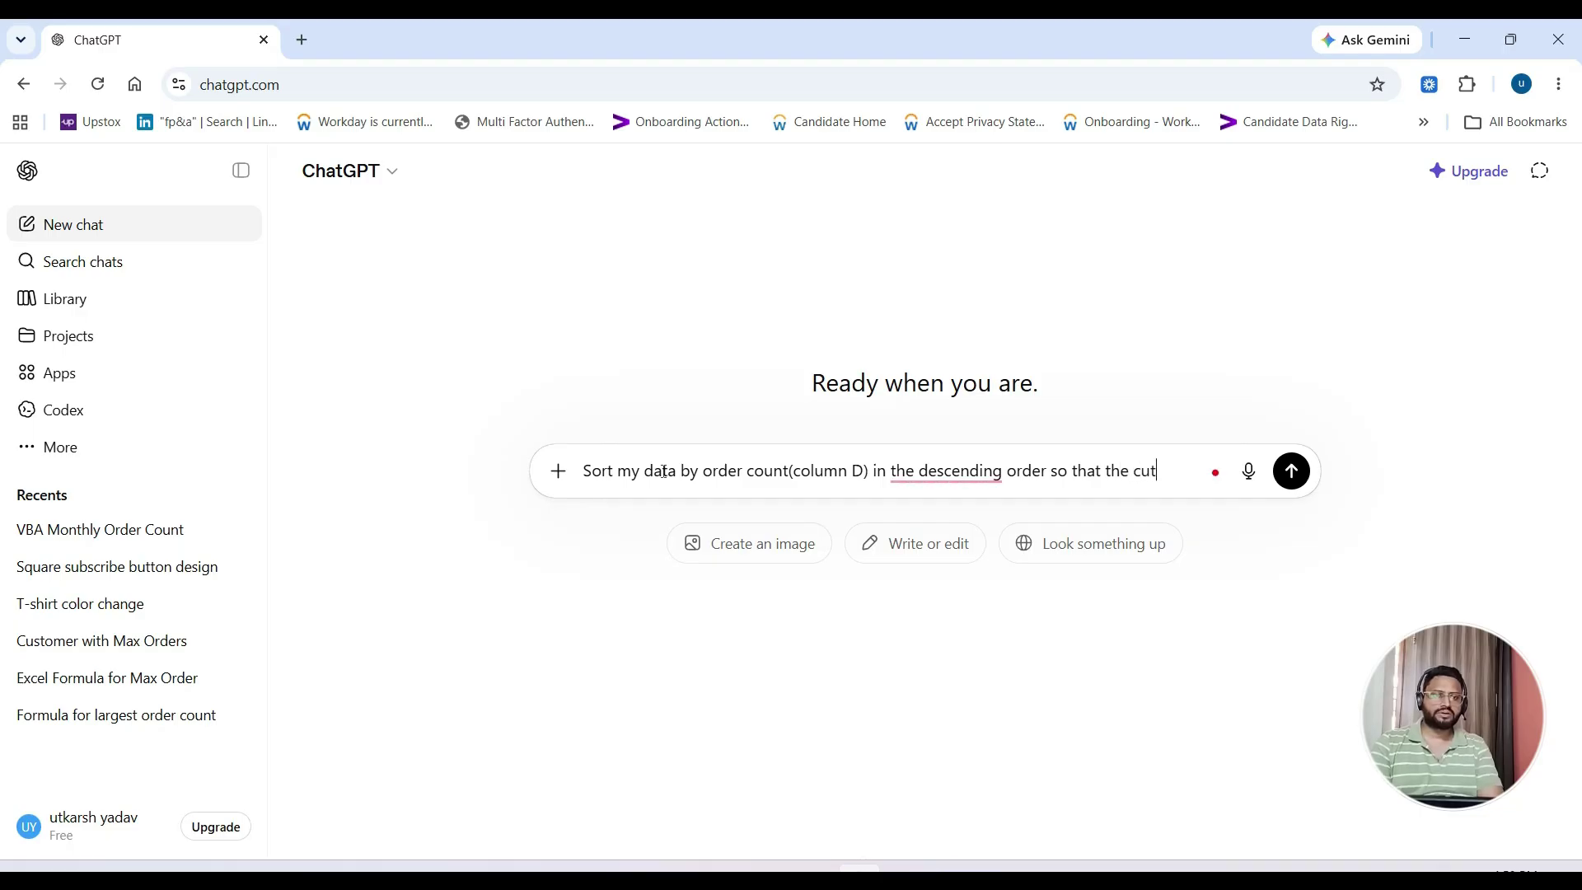
{"action": "type", "text": "tomer"}
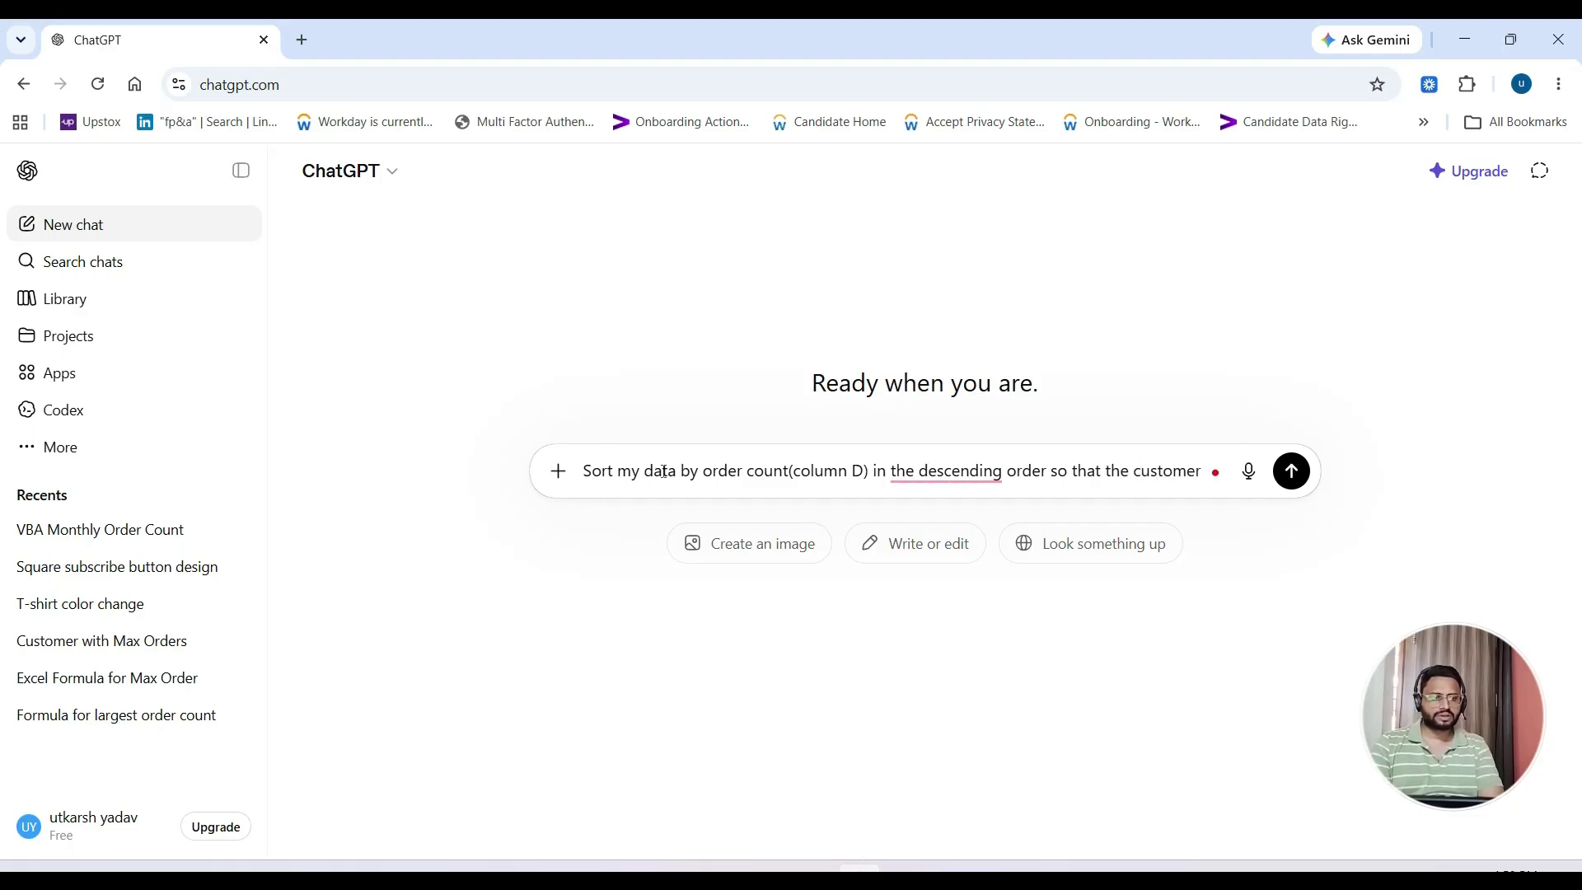
{"action": "type", "text": " with th"}
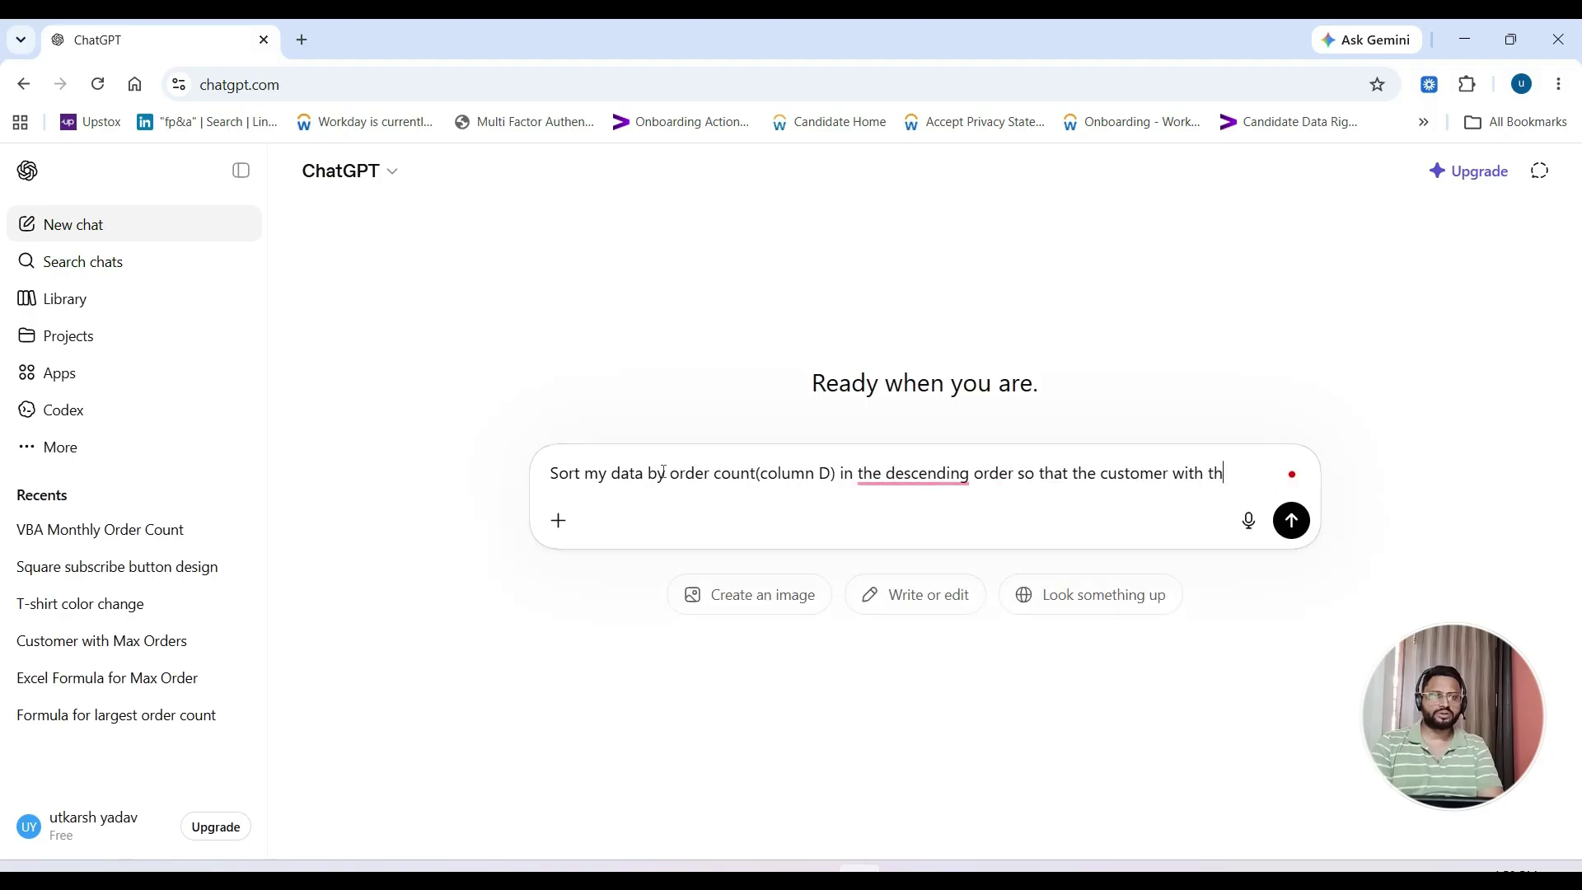
{"action": "type", "text": "e high"}
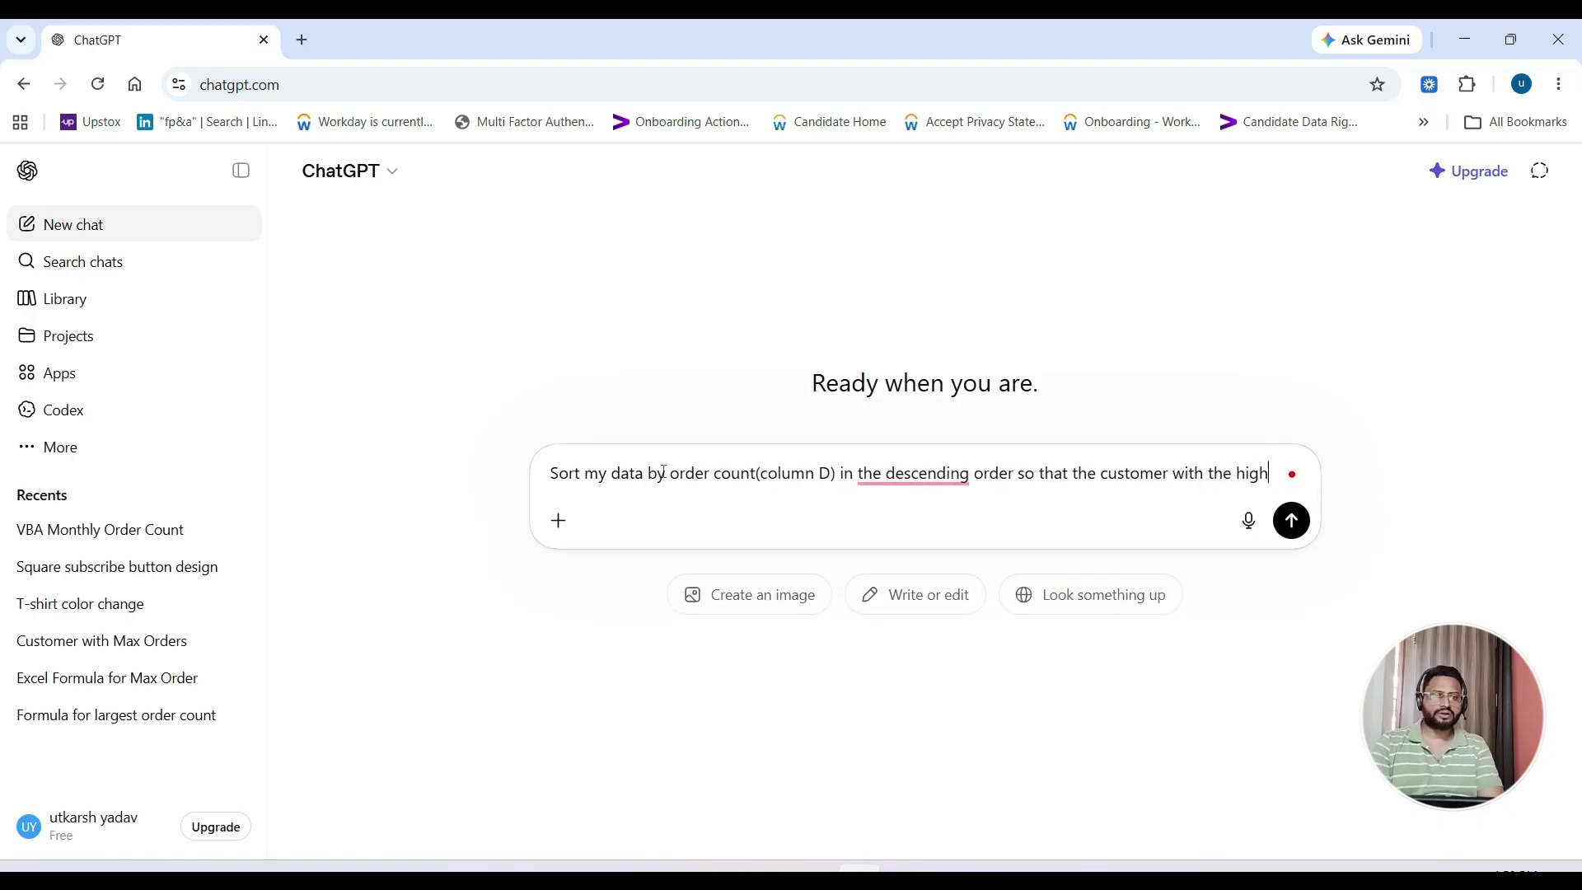
{"action": "type", "text": "est order count"}
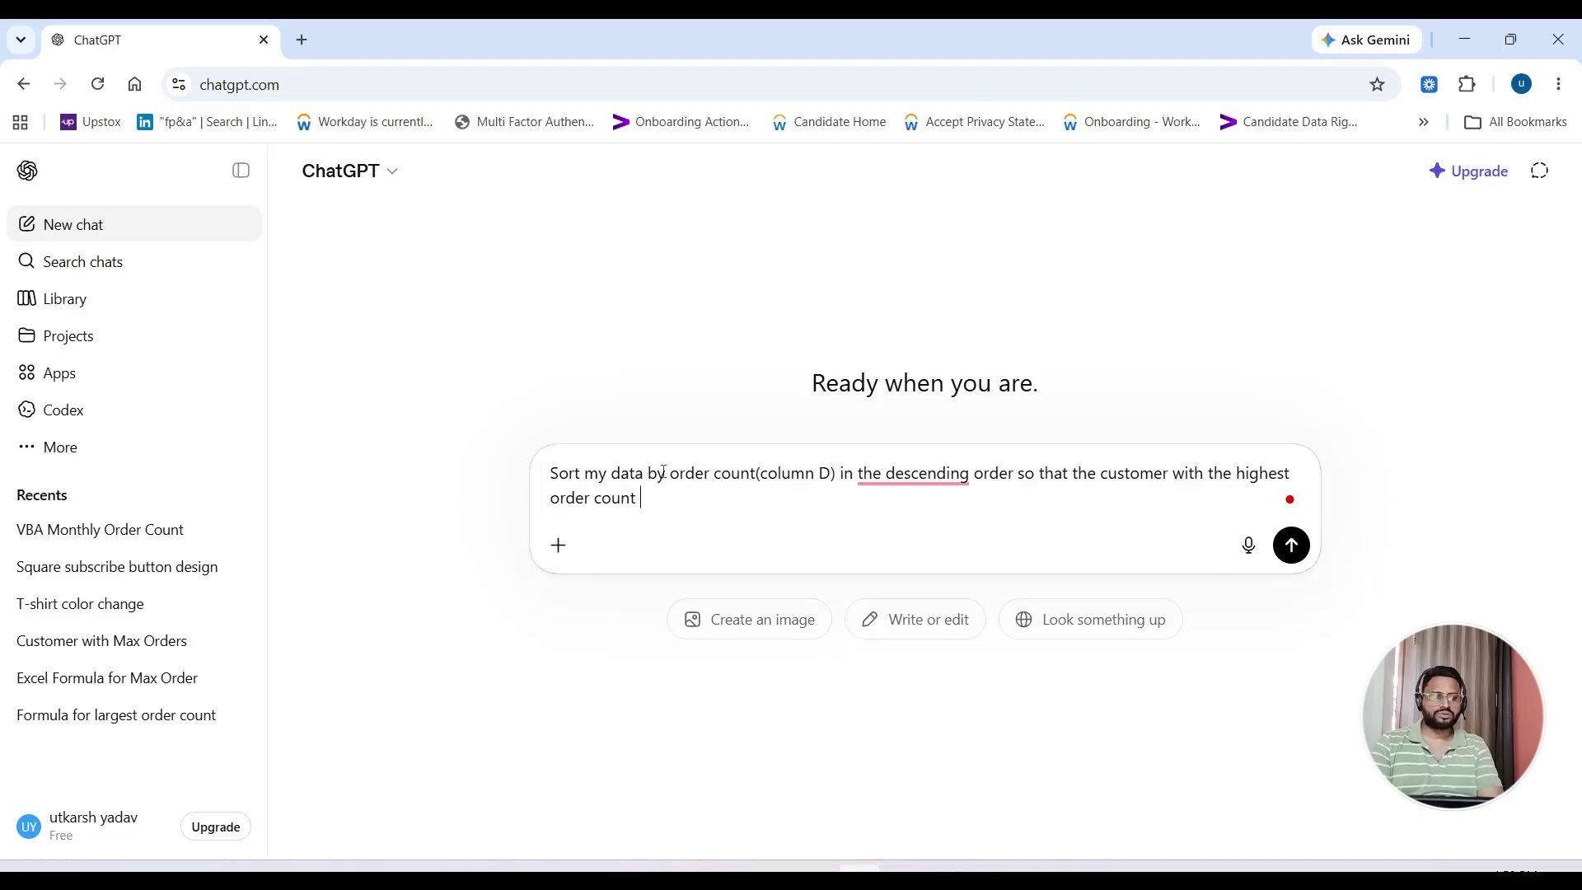
{"action": "type", "text": " appear"}
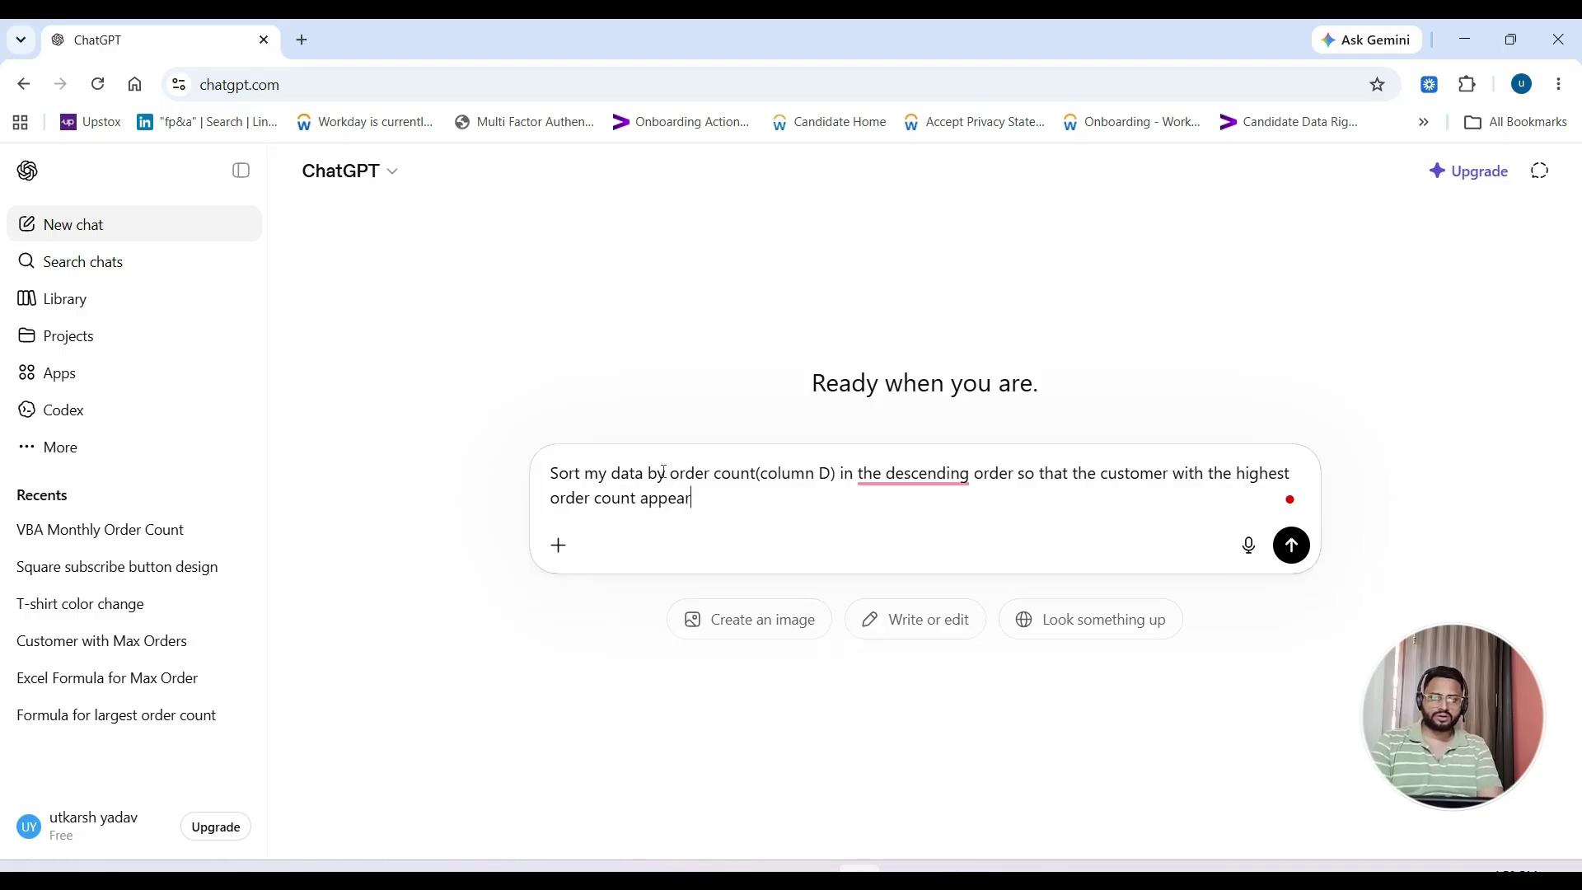
{"action": "type", "text": "s at top"}
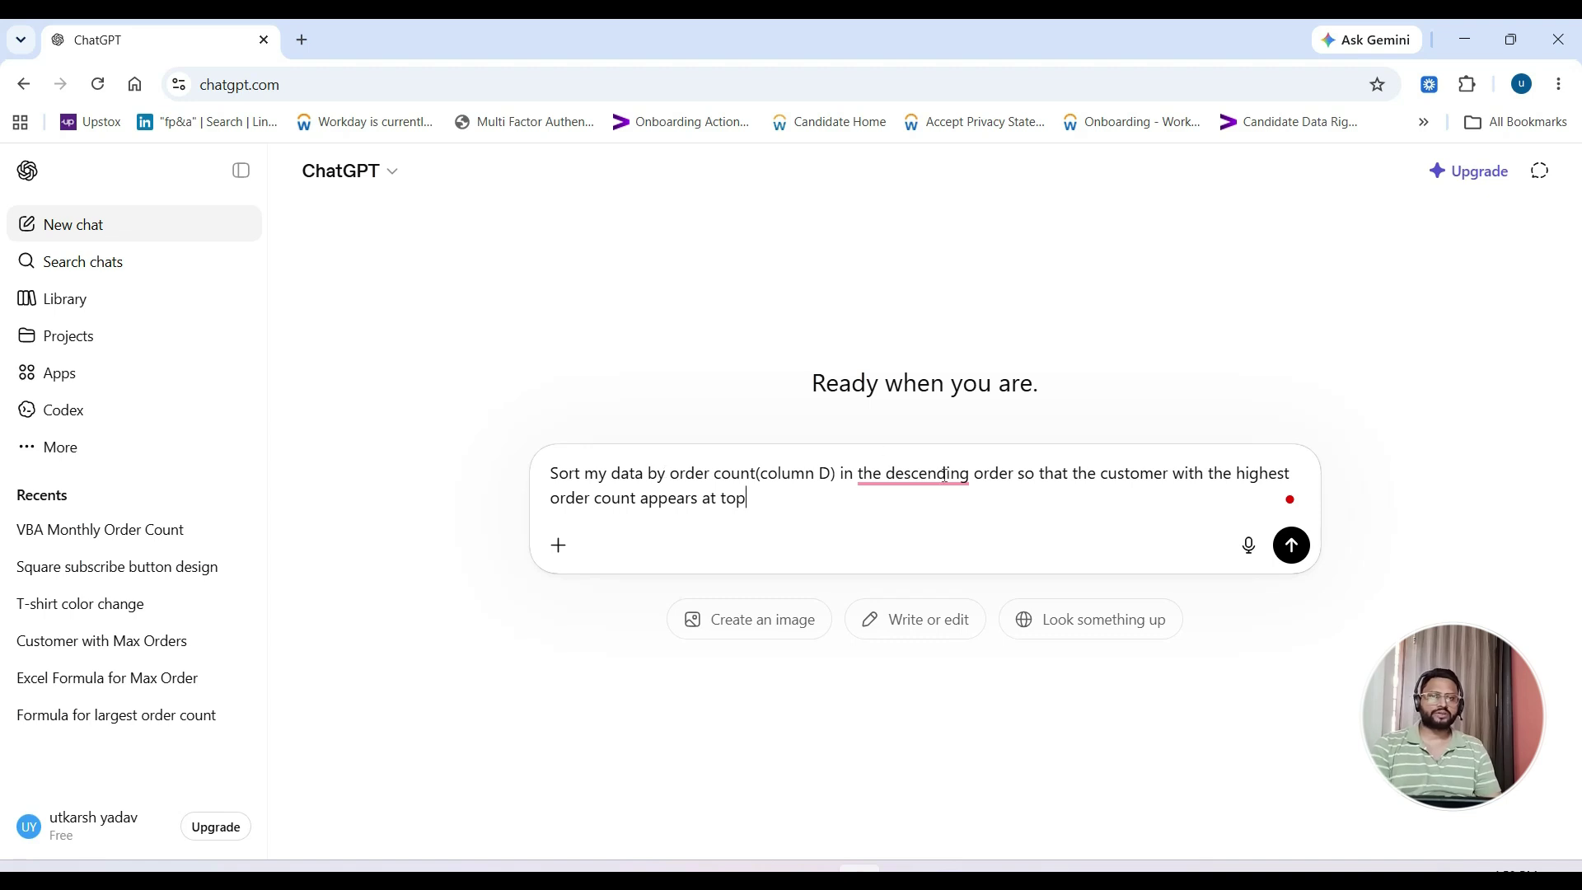
{"action": "mouse_move", "coordinate": [957, 478]}
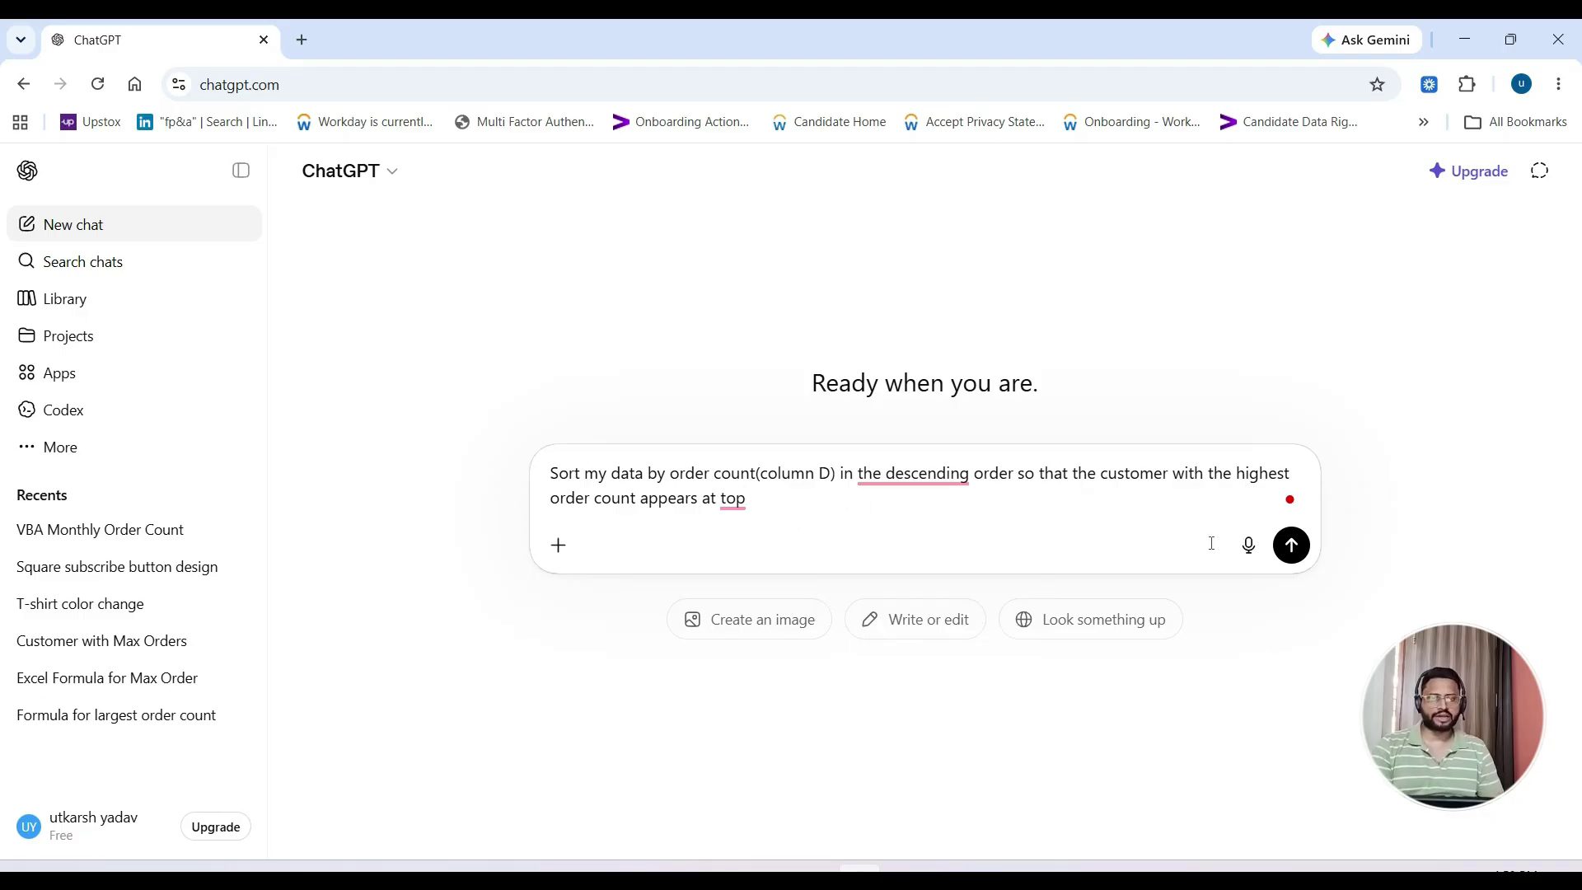
Begin the prompt with "give me a excel VBA code to" ahead of the sort request and submit it to ChatGPT.
{"action": "left_click", "coordinate": [552, 472]}
{"action": "type", "text": "give "}
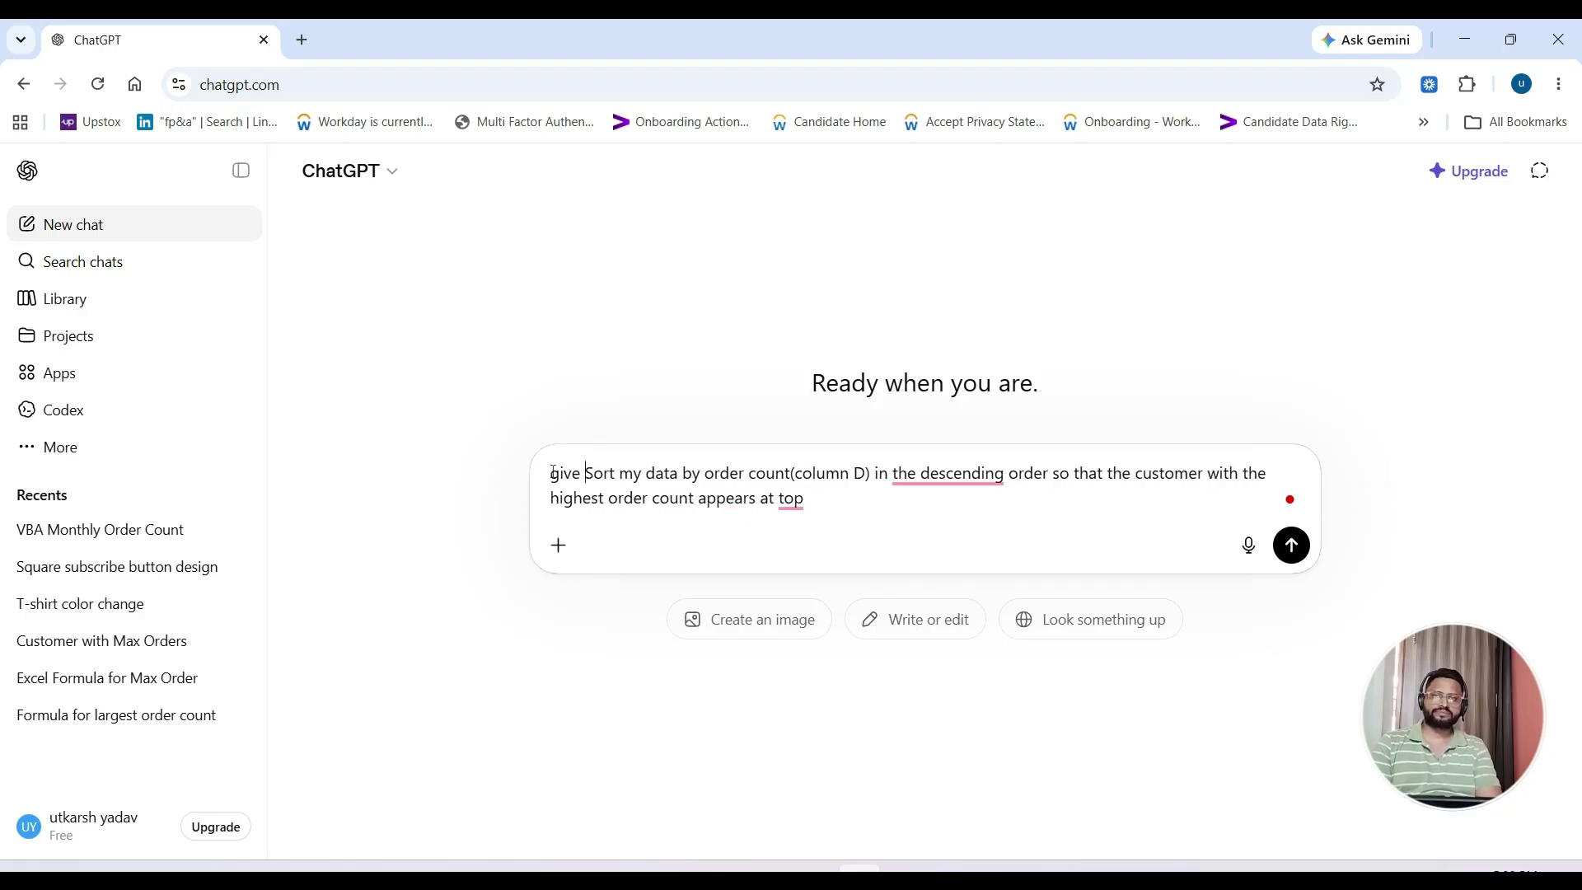
{"action": "type", "text": "me a "}
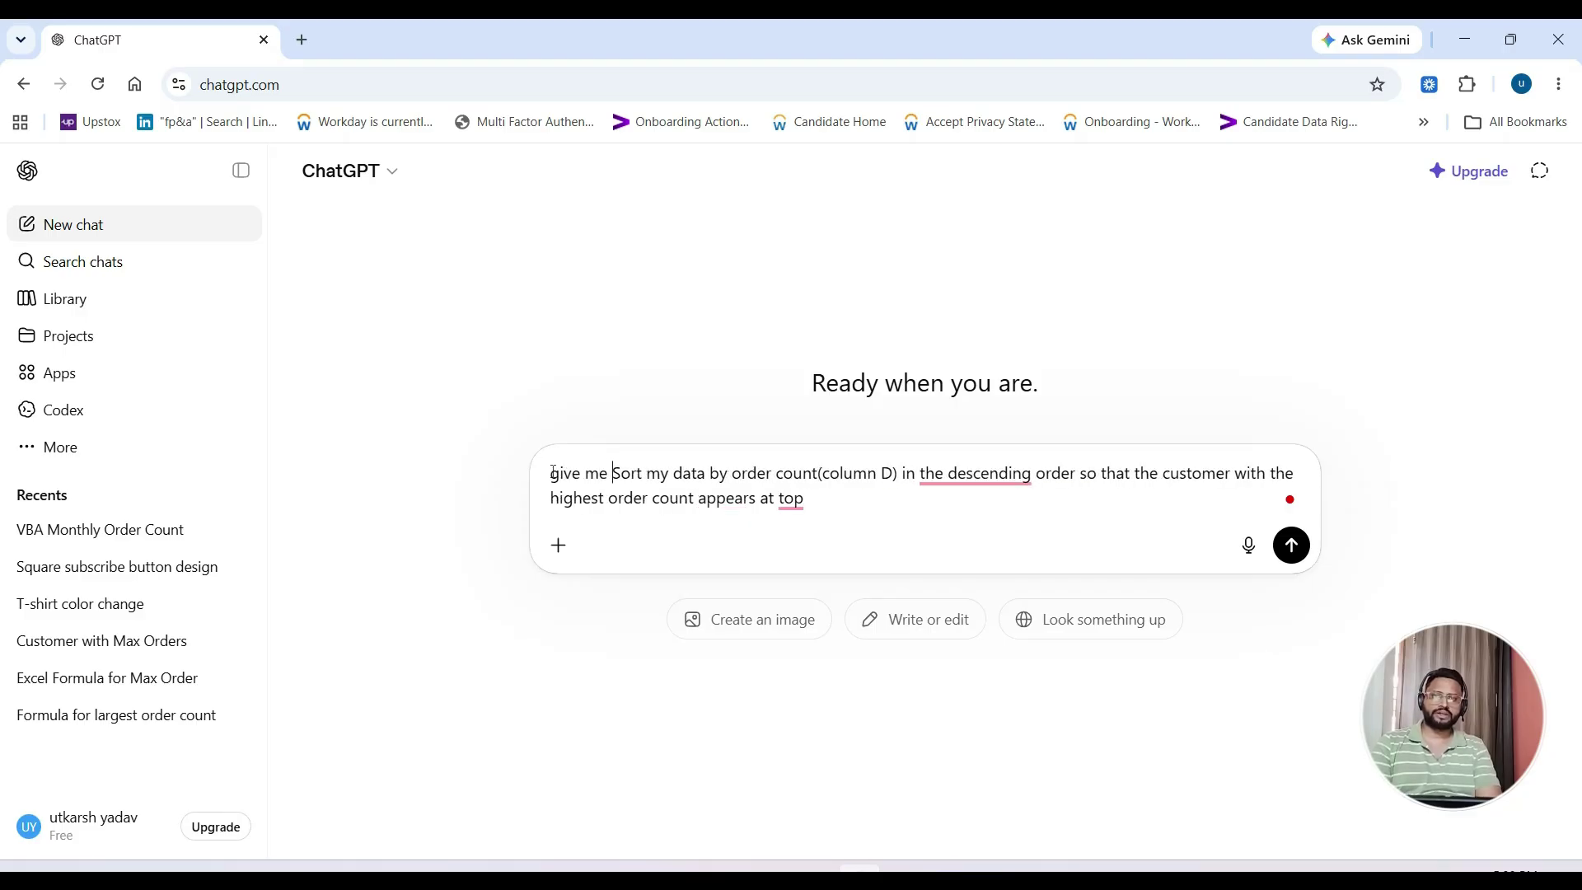
{"action": "type", "text": "excel"}
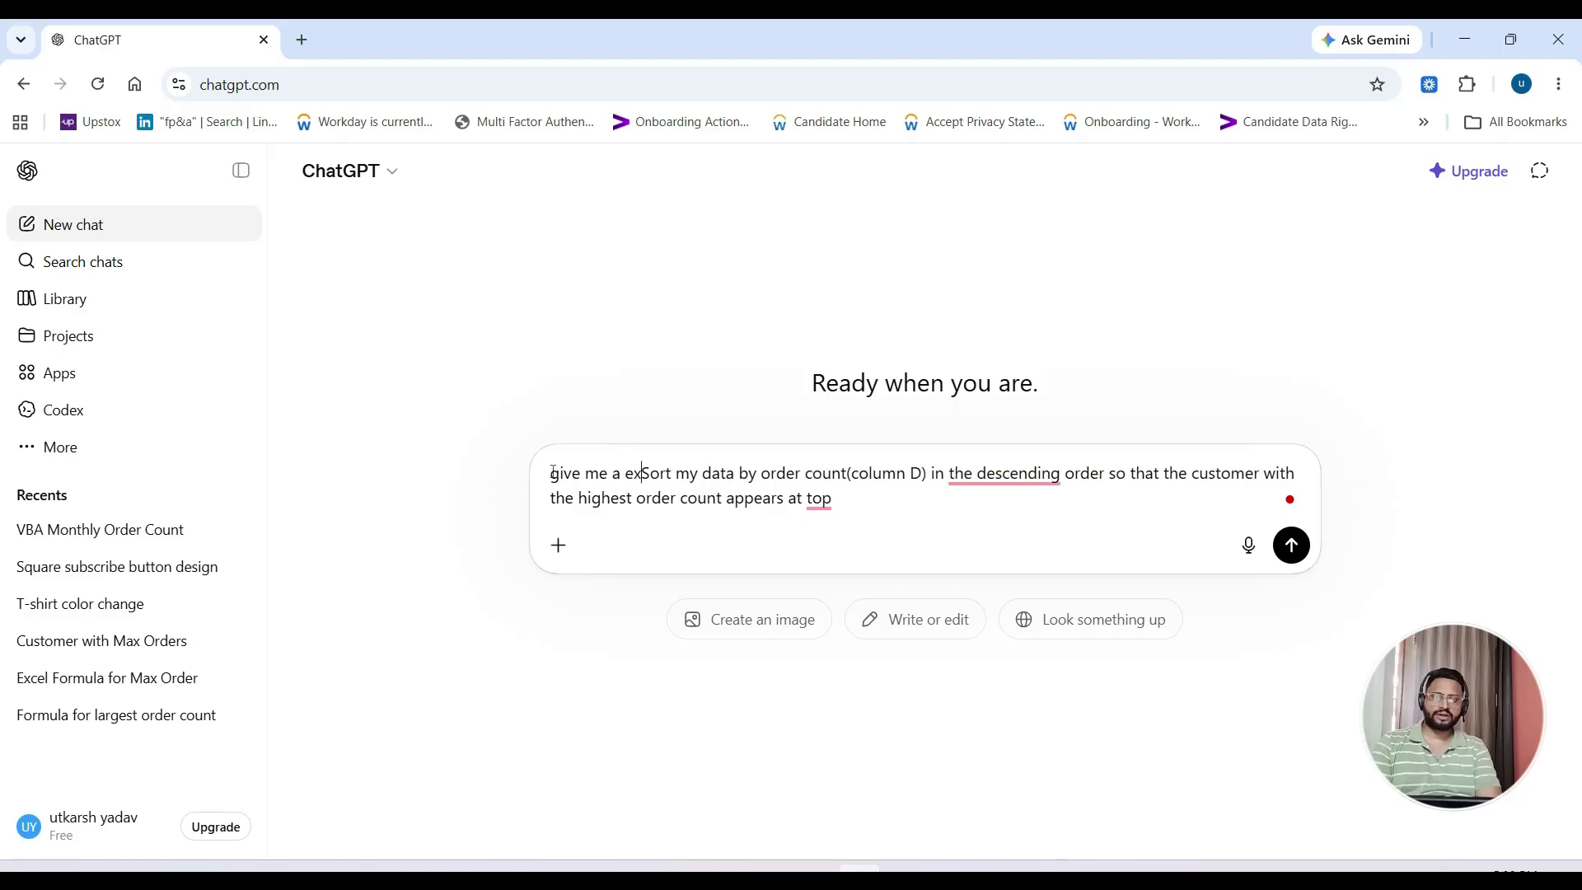
{"action": "type", "text": "V"}
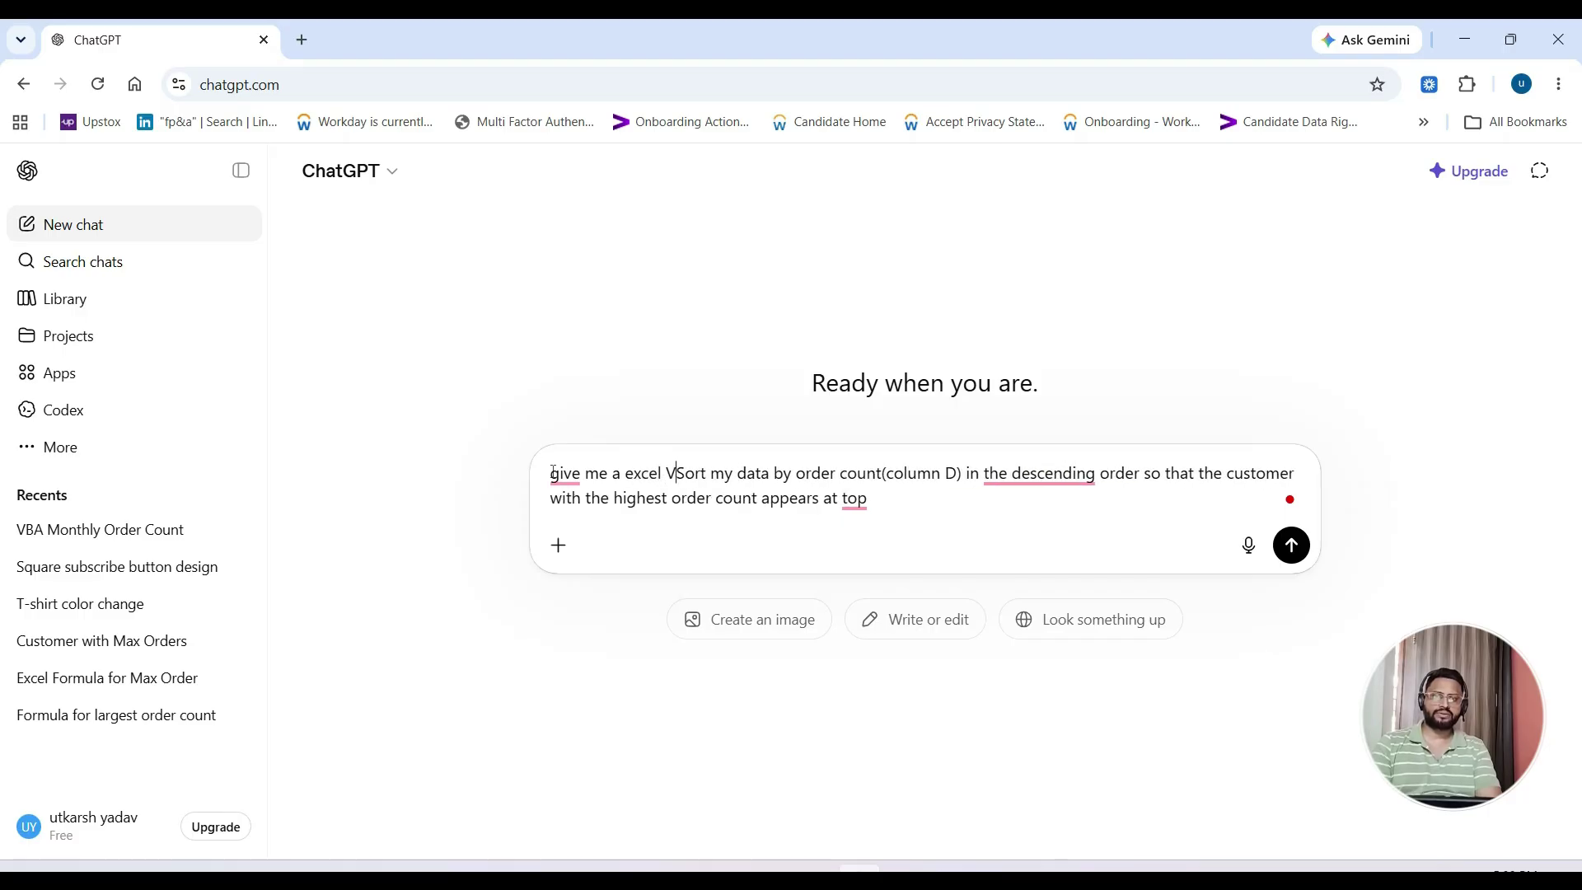
{"action": "type", "text": "BA colde to"}
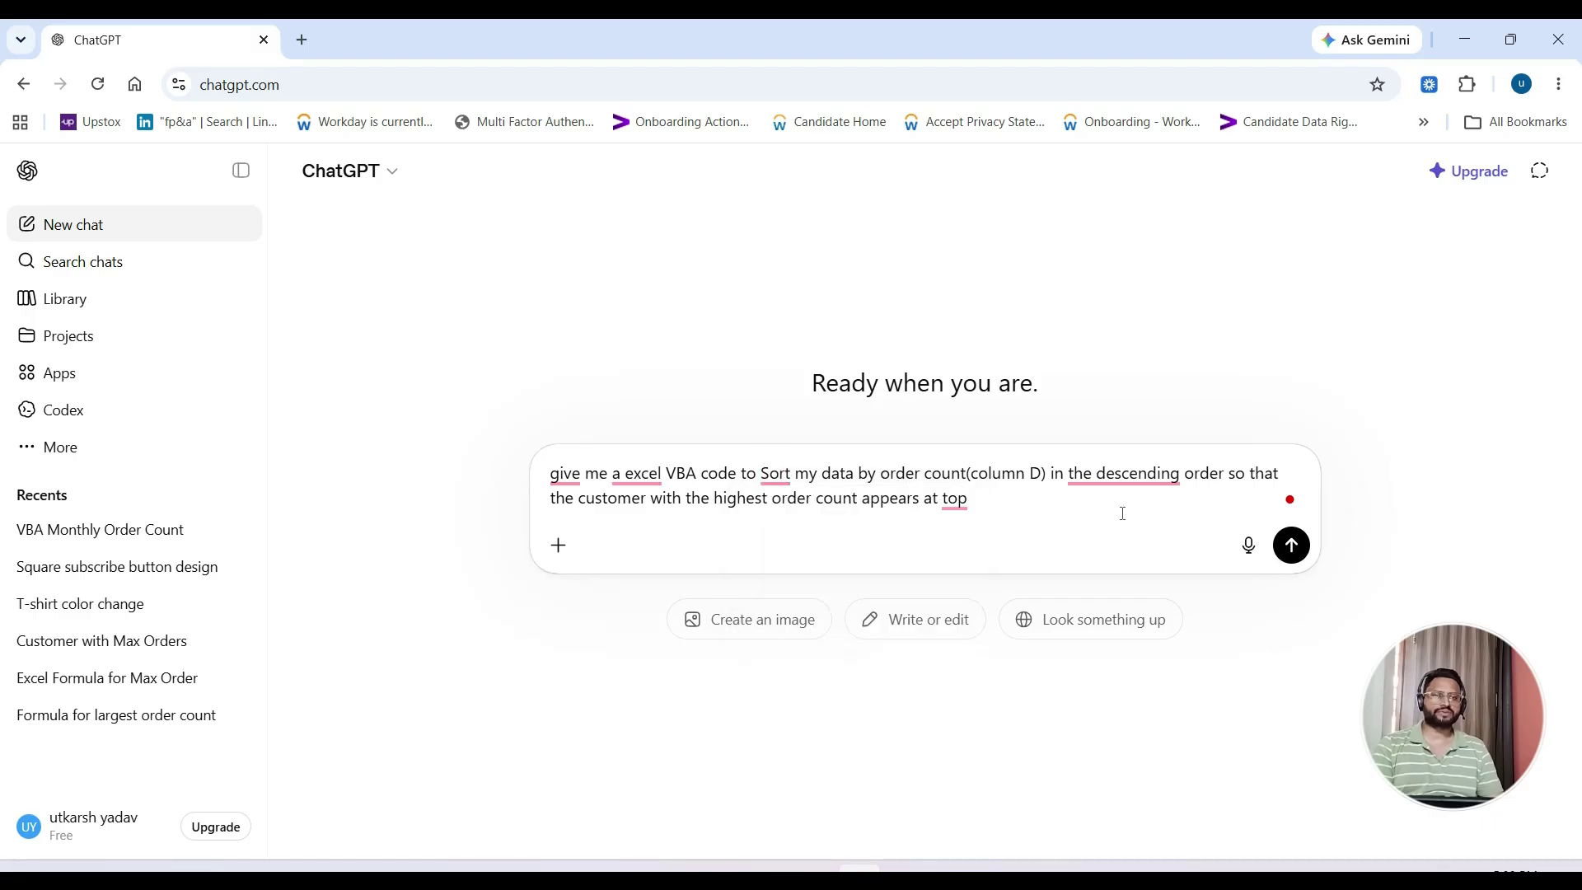
{"action": "left_click", "coordinate": [1293, 547]}
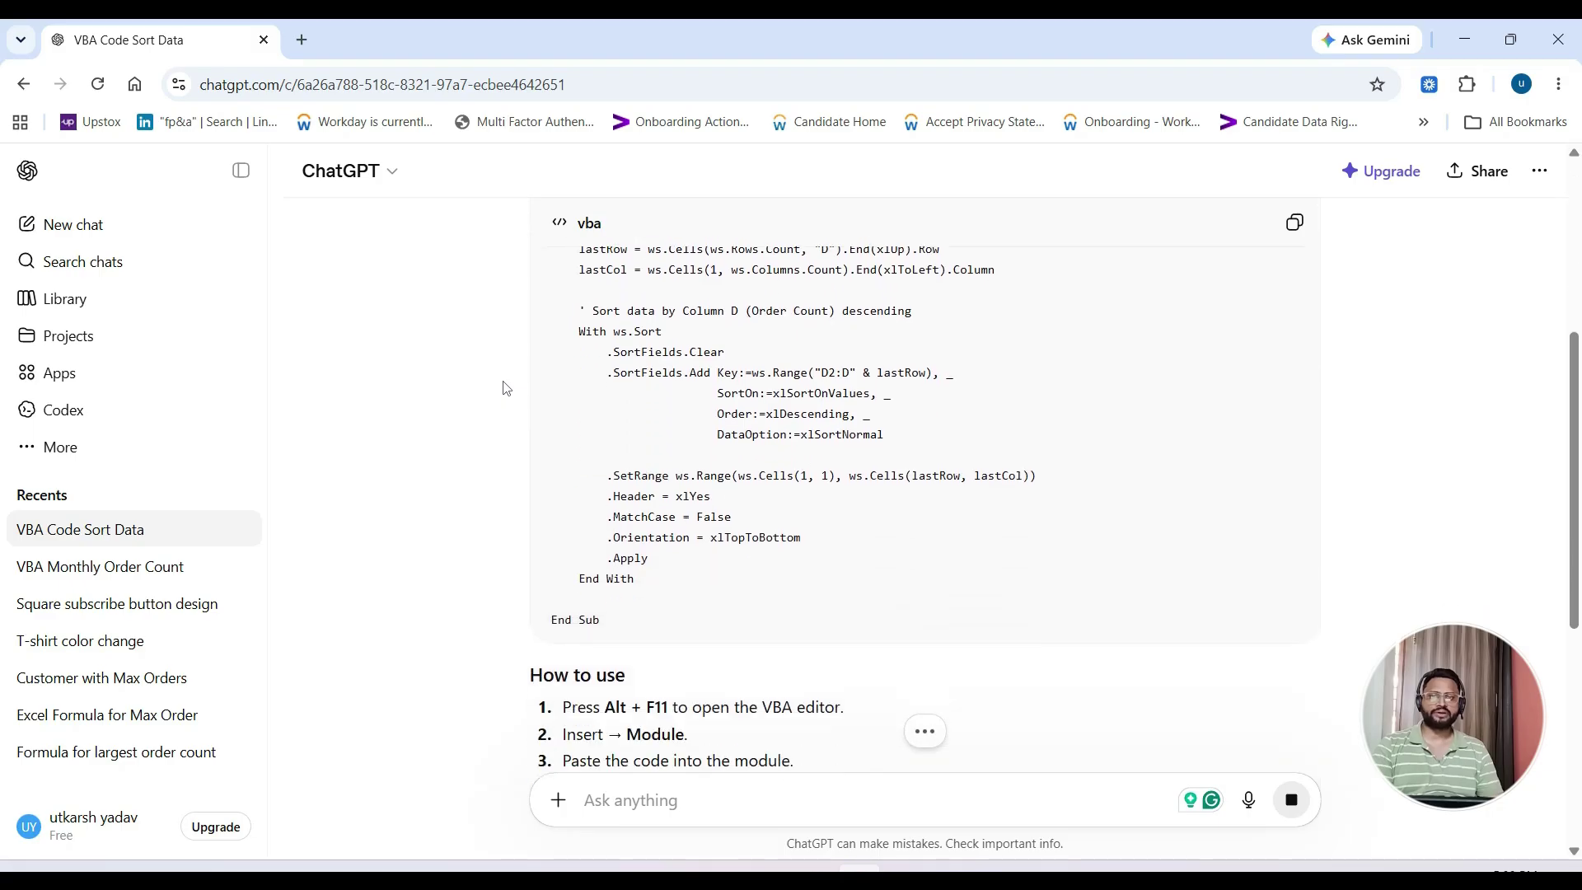
Read through the generated SortByOrderCountDescending macro and the introductory note on headers and Column D.
{"action": "scroll", "coordinate": [506, 388], "scroll_direction": "up", "scroll_amount": 5}
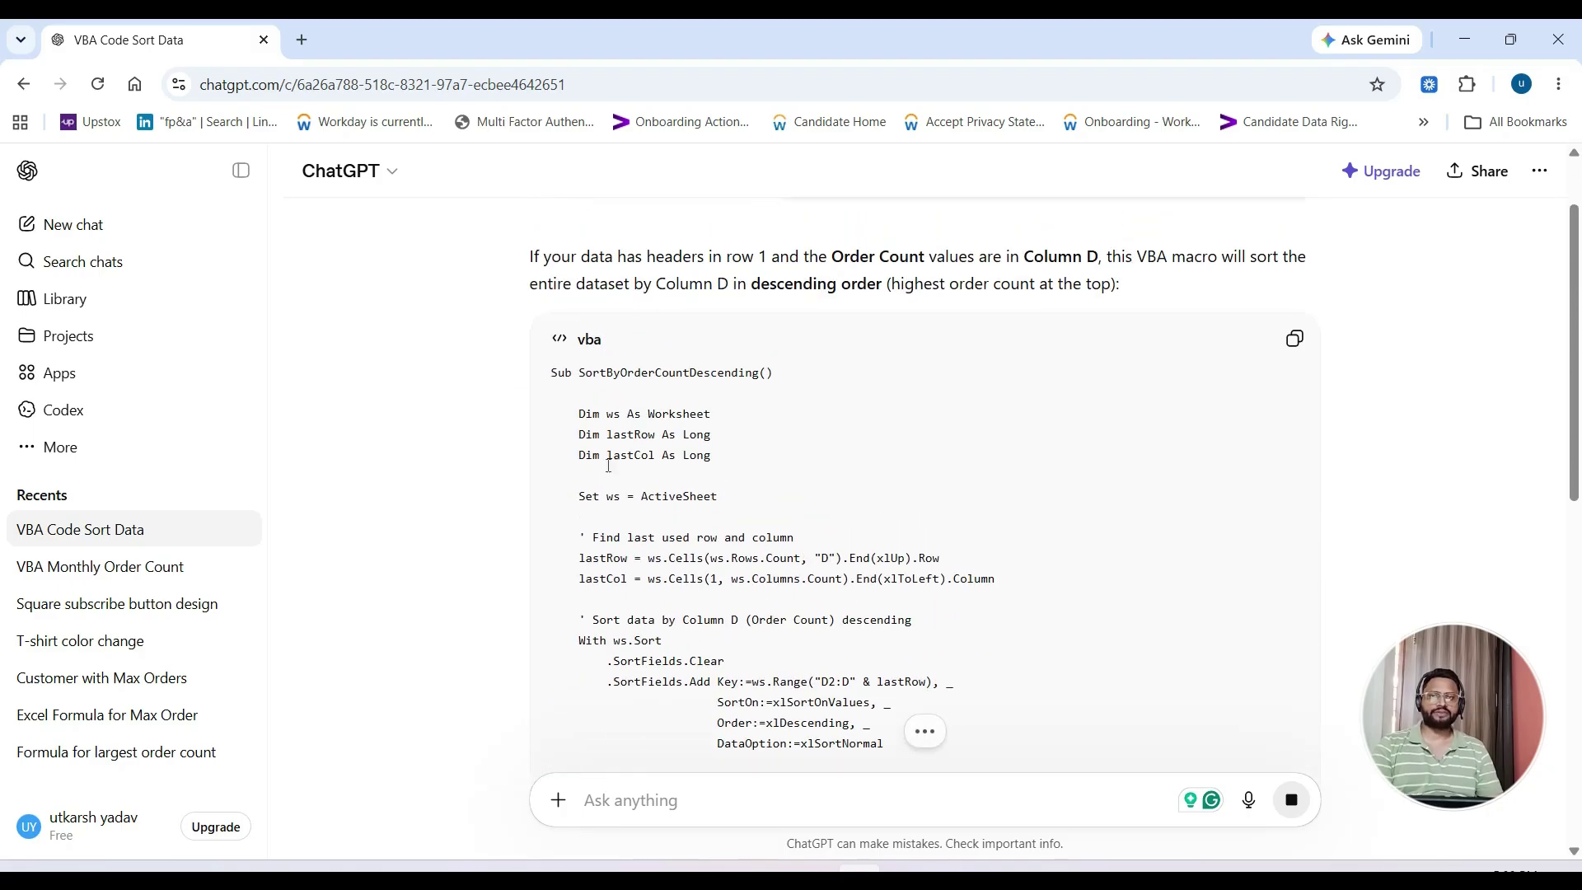
{"action": "scroll", "coordinate": [626, 458], "scroll_direction": "down", "scroll_amount": 1}
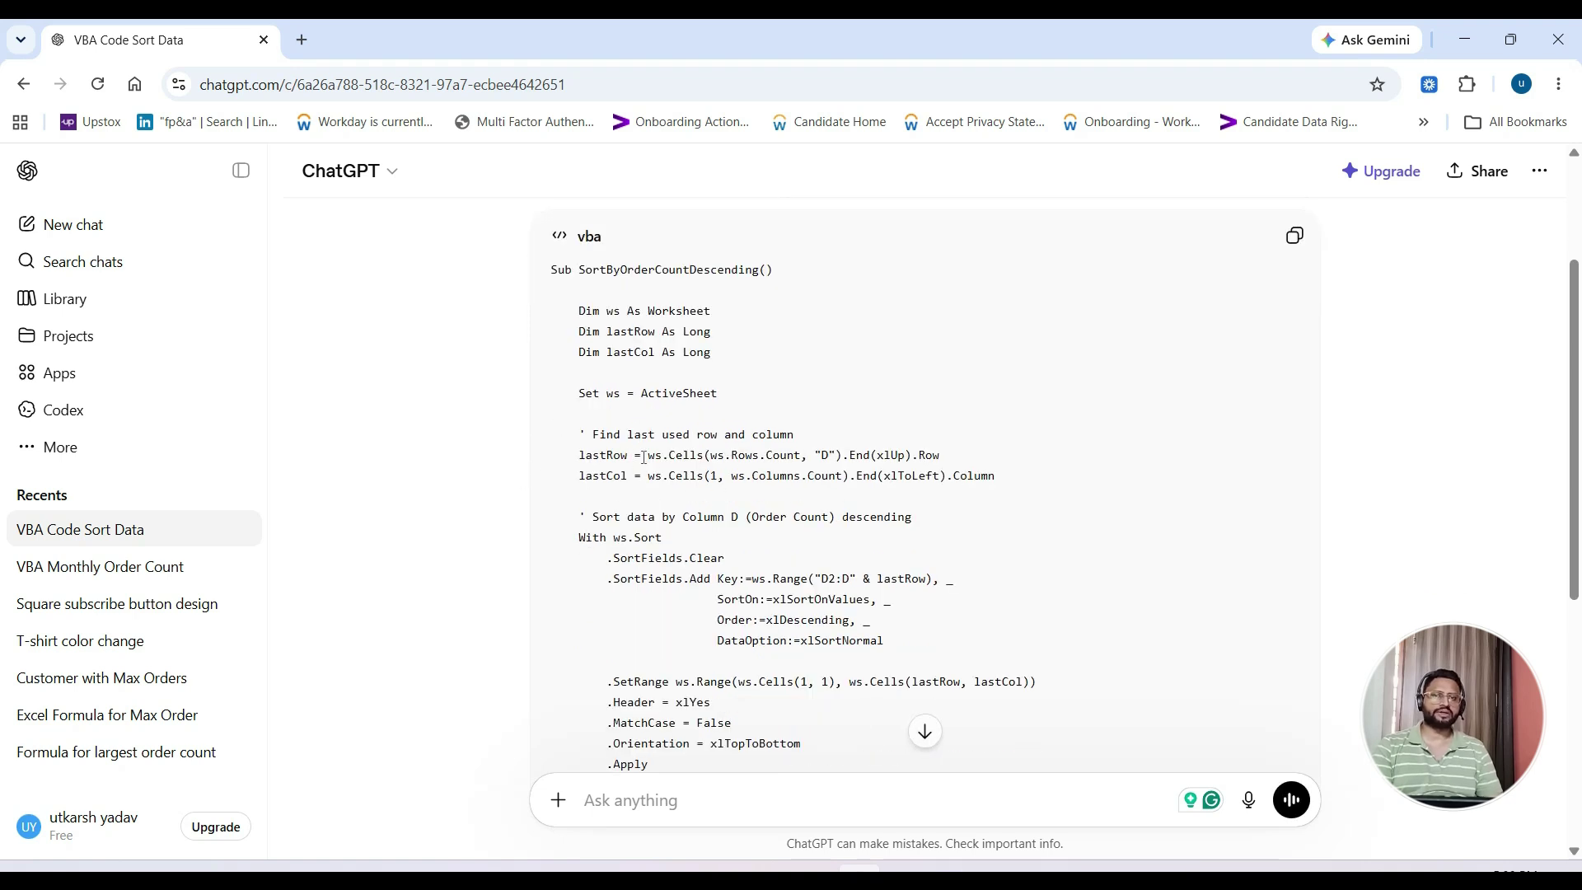
{"action": "scroll", "coordinate": [640, 436], "scroll_direction": "down", "scroll_amount": 1}
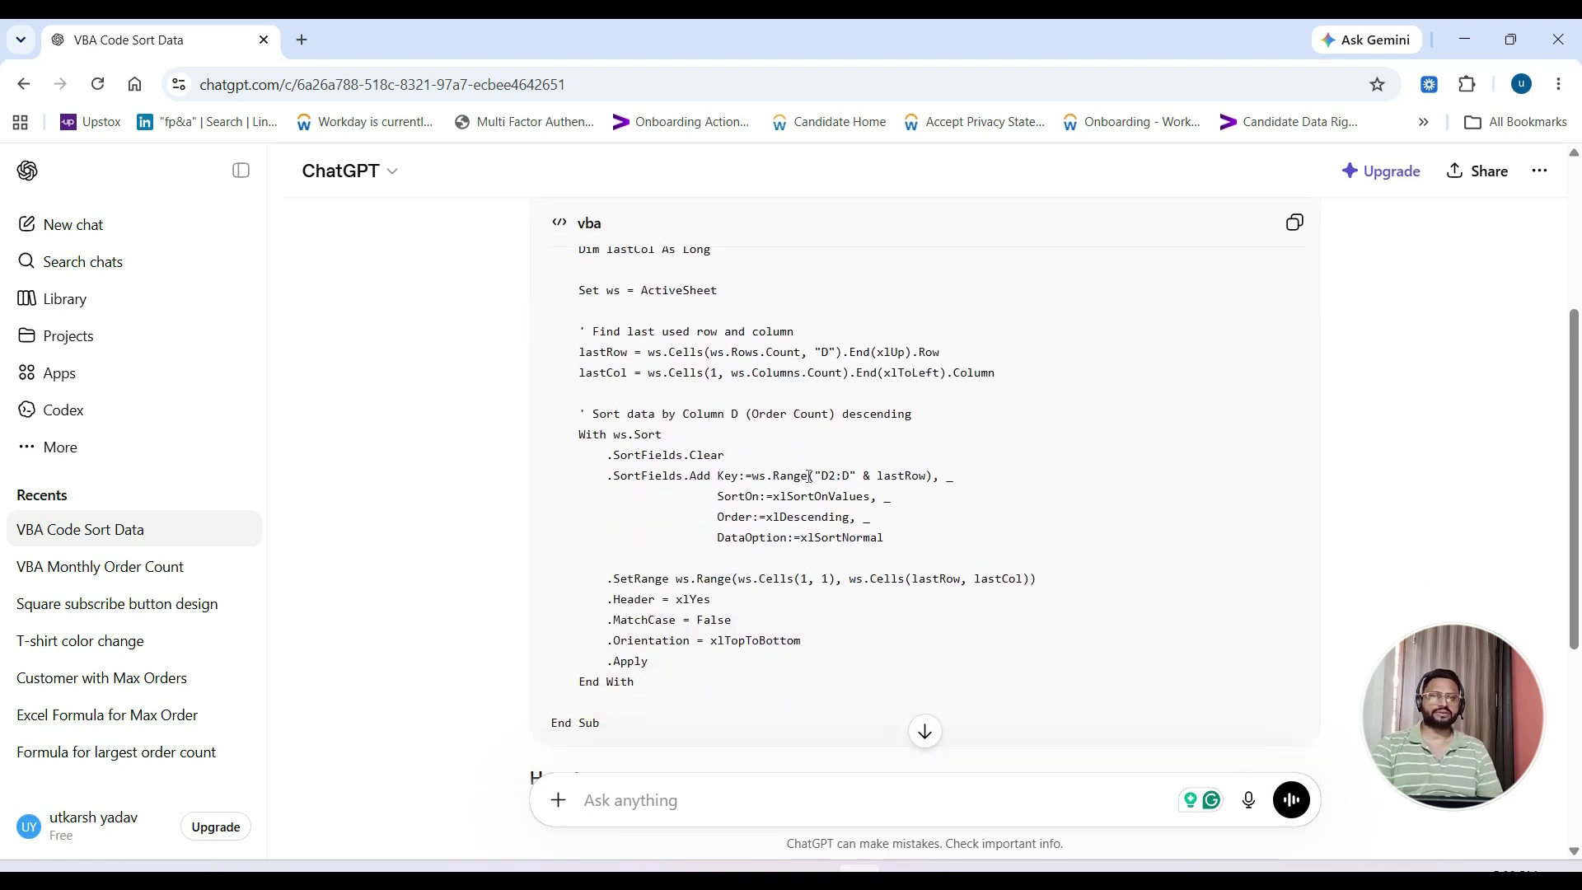
{"action": "scroll", "coordinate": [456, 524], "scroll_direction": "up", "scroll_amount": 2}
{"action": "scroll", "coordinate": [456, 524], "scroll_direction": "up", "scroll_amount": 2}
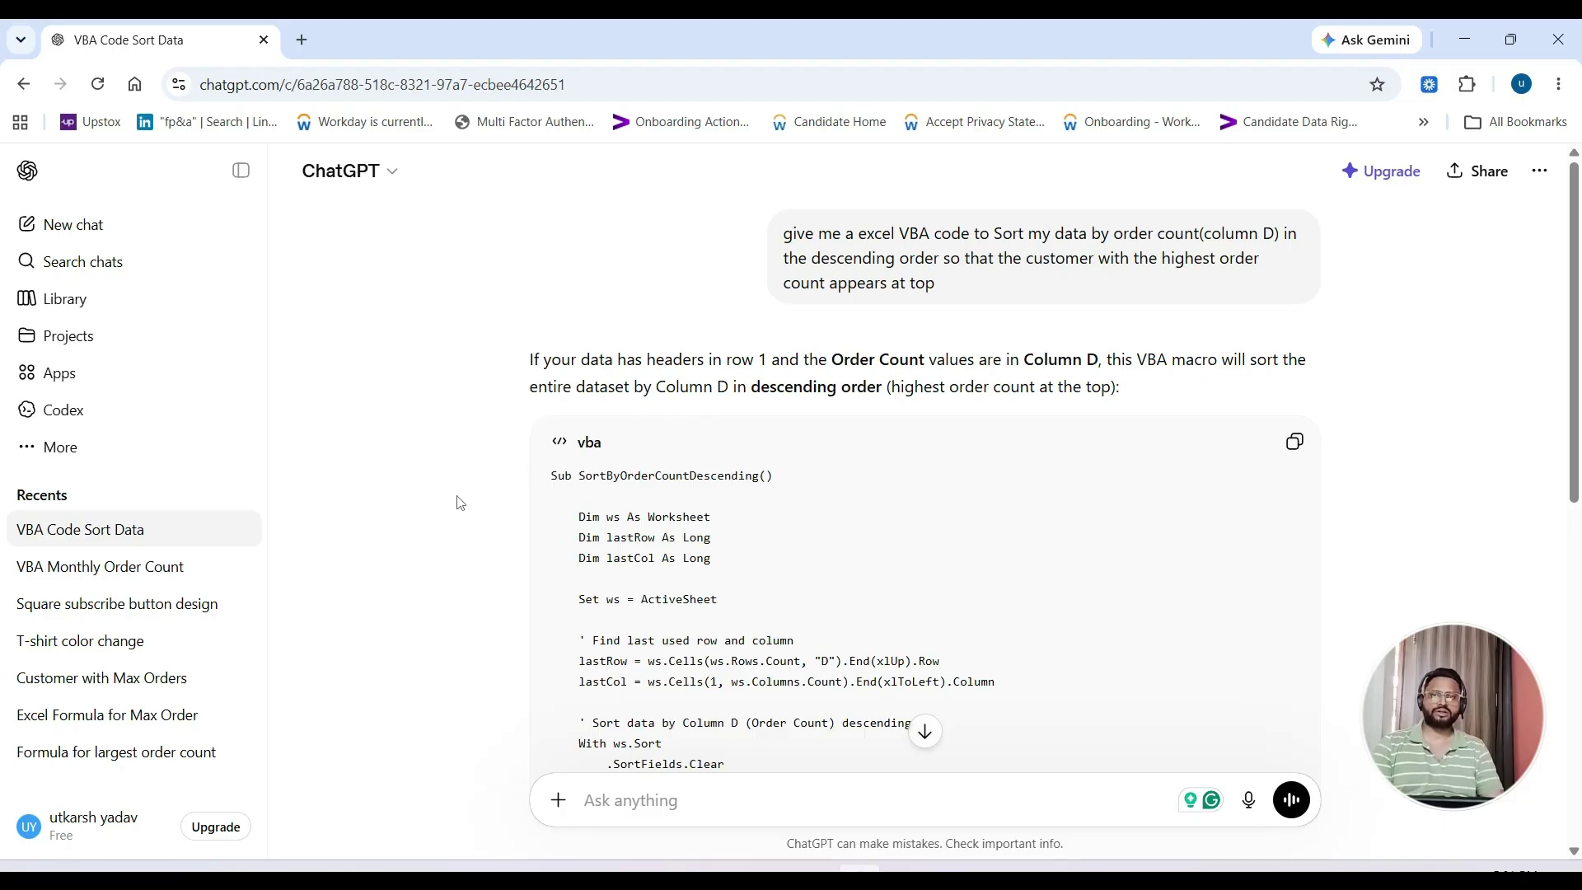
Switch to Excel and move the whole Months, Customers and Order count table up one row to start at B1.
{"action": "key", "text": "alt+Tab"}
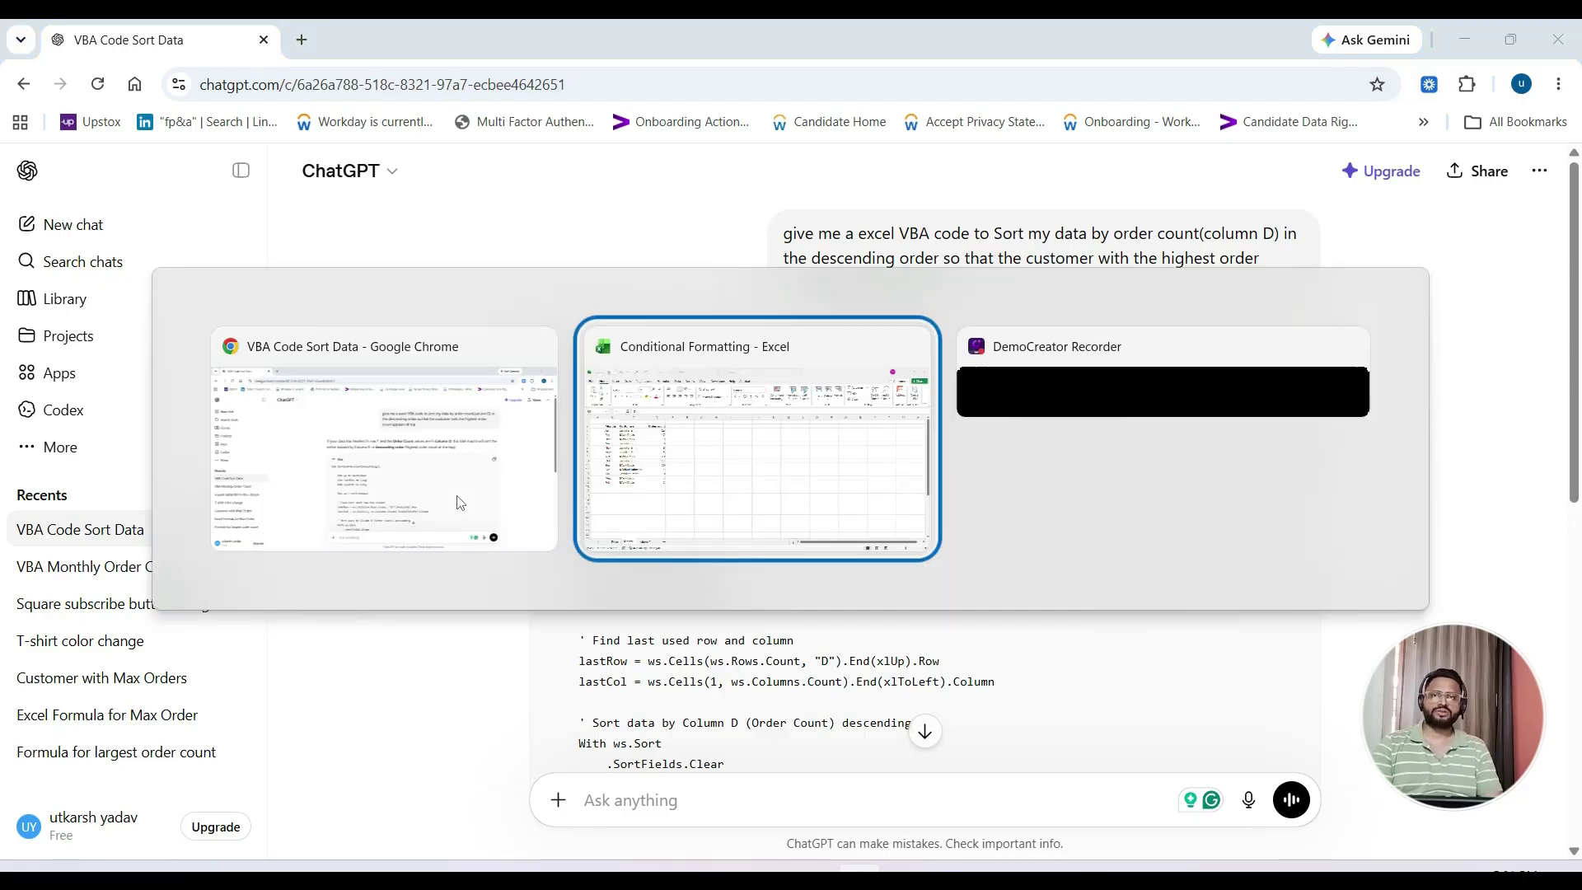
{"action": "key", "text": "Up"}
{"action": "key", "text": "Up"}
{"action": "key", "text": "Up"}
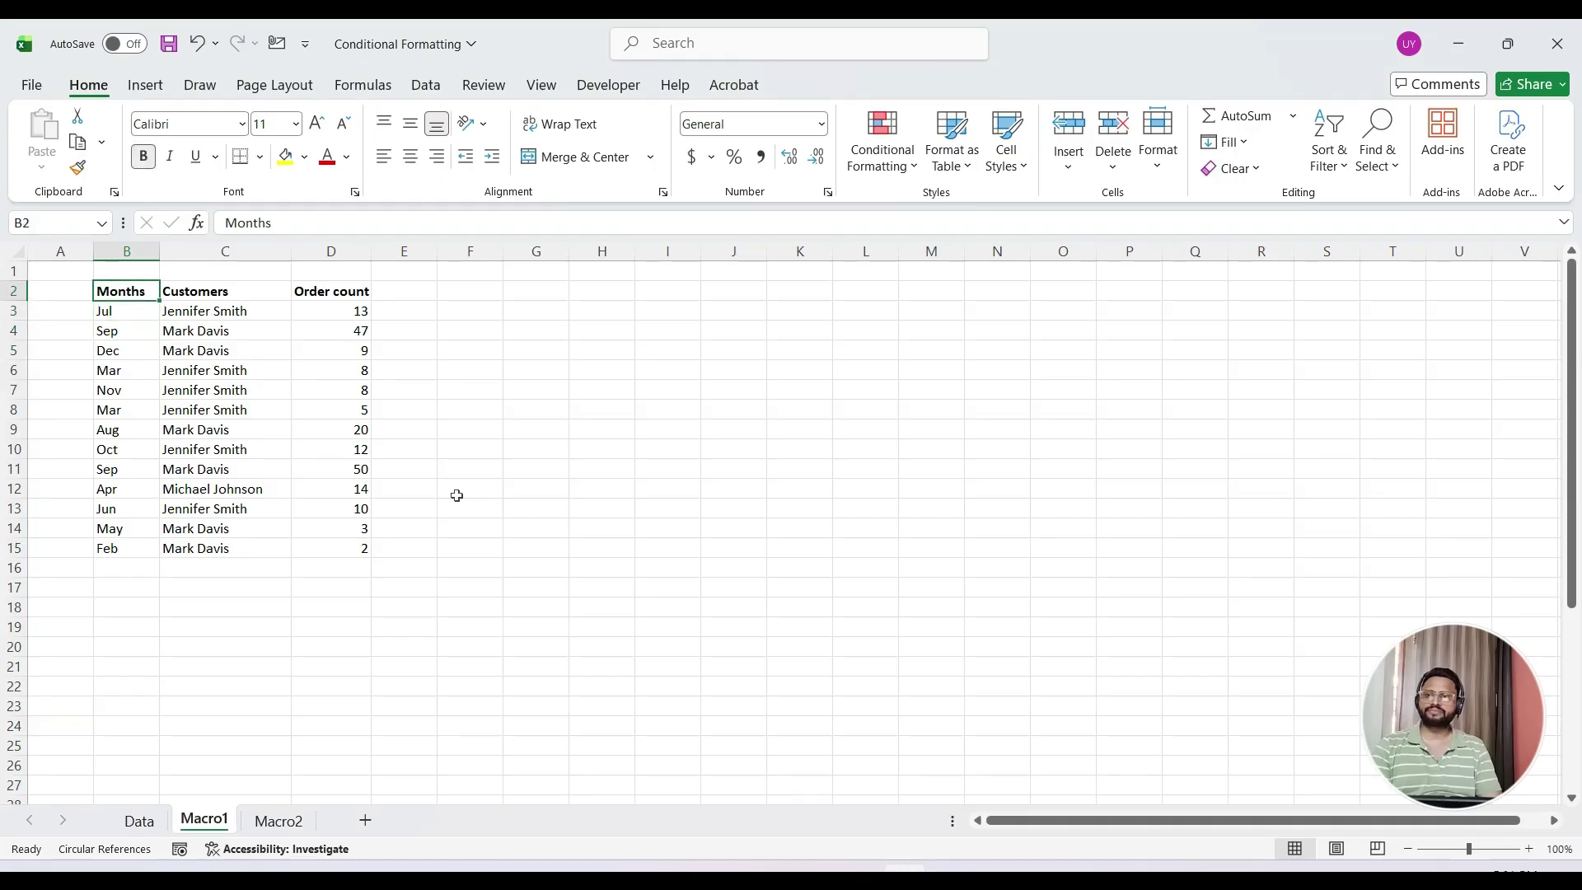
{"action": "key", "text": "ctrl+shift+Right"}
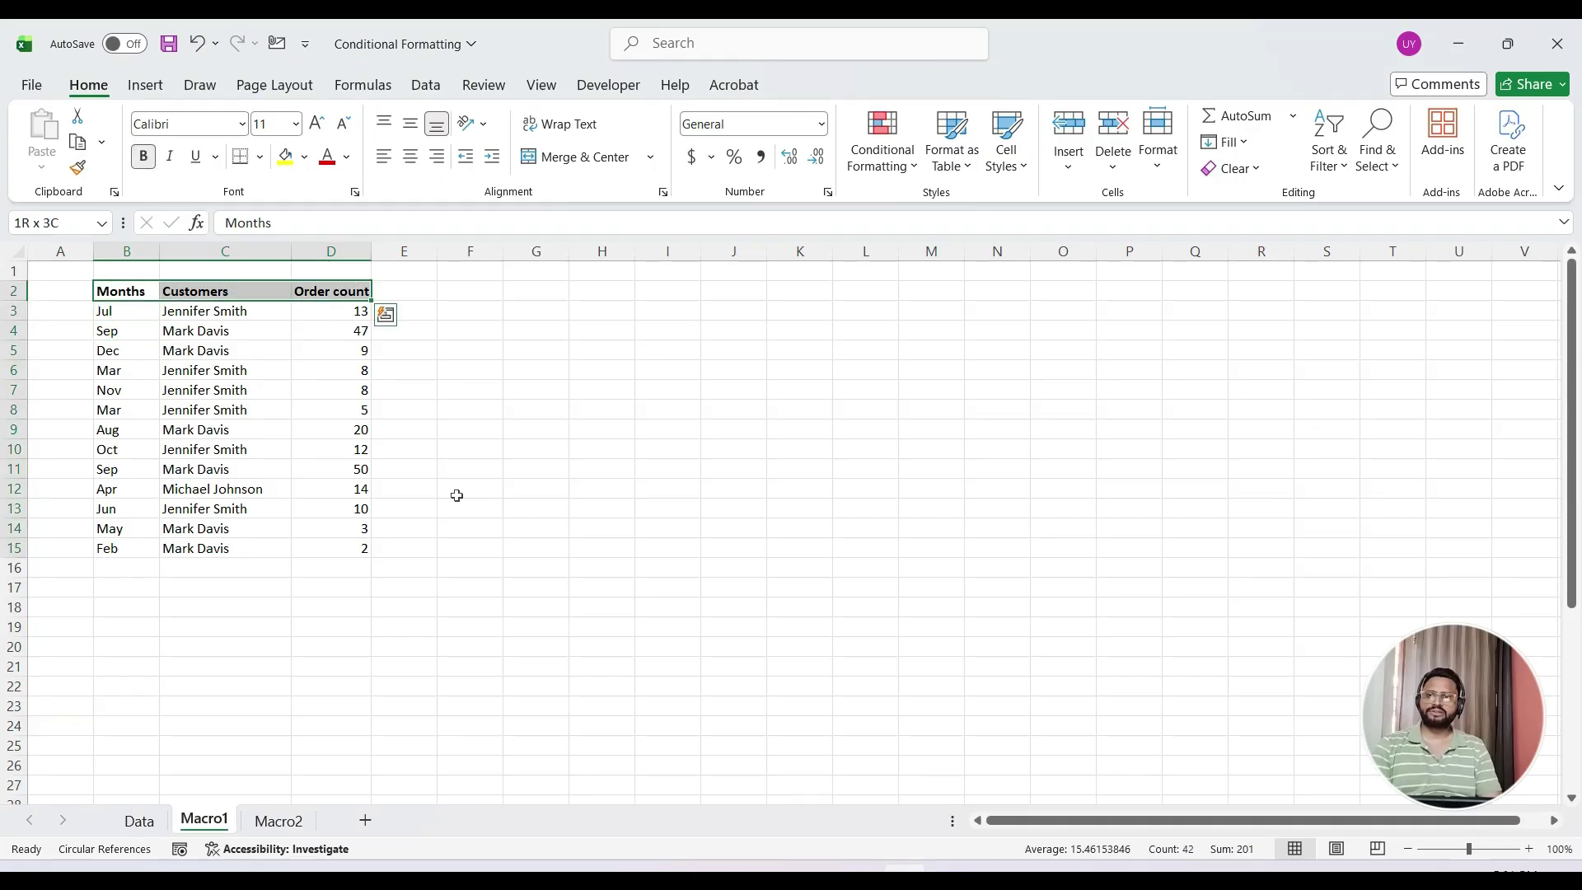
{"action": "key", "text": "ctrl+shift+Down"}
{"action": "key", "text": "ctrl+x"}
{"action": "key", "text": "Up"}
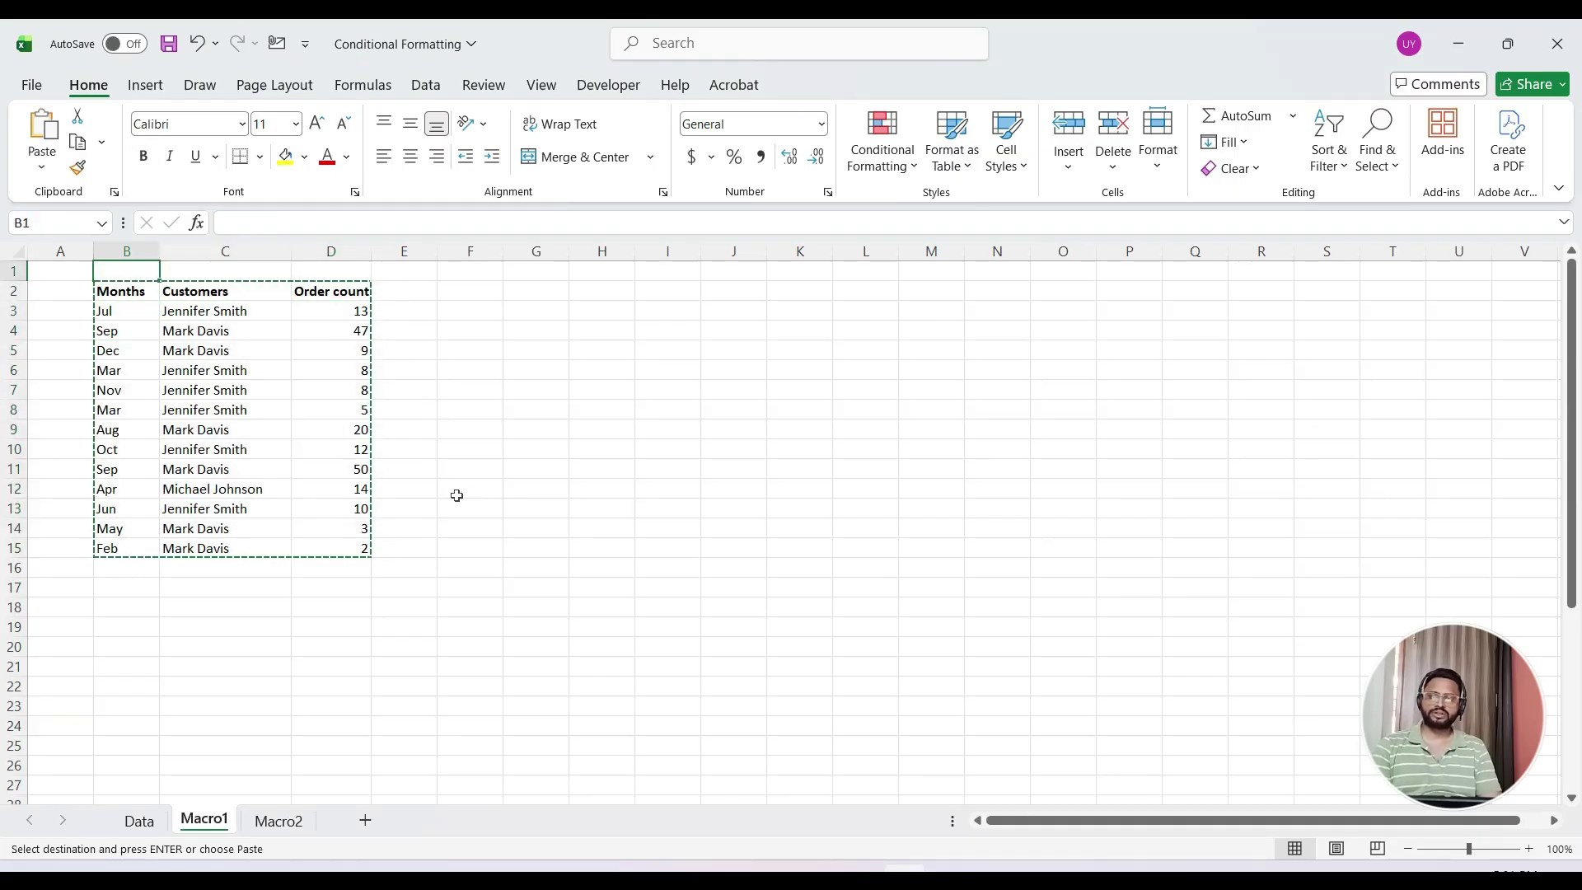
{"action": "key", "text": "ctrl+v"}
{"action": "key", "text": "Down"}
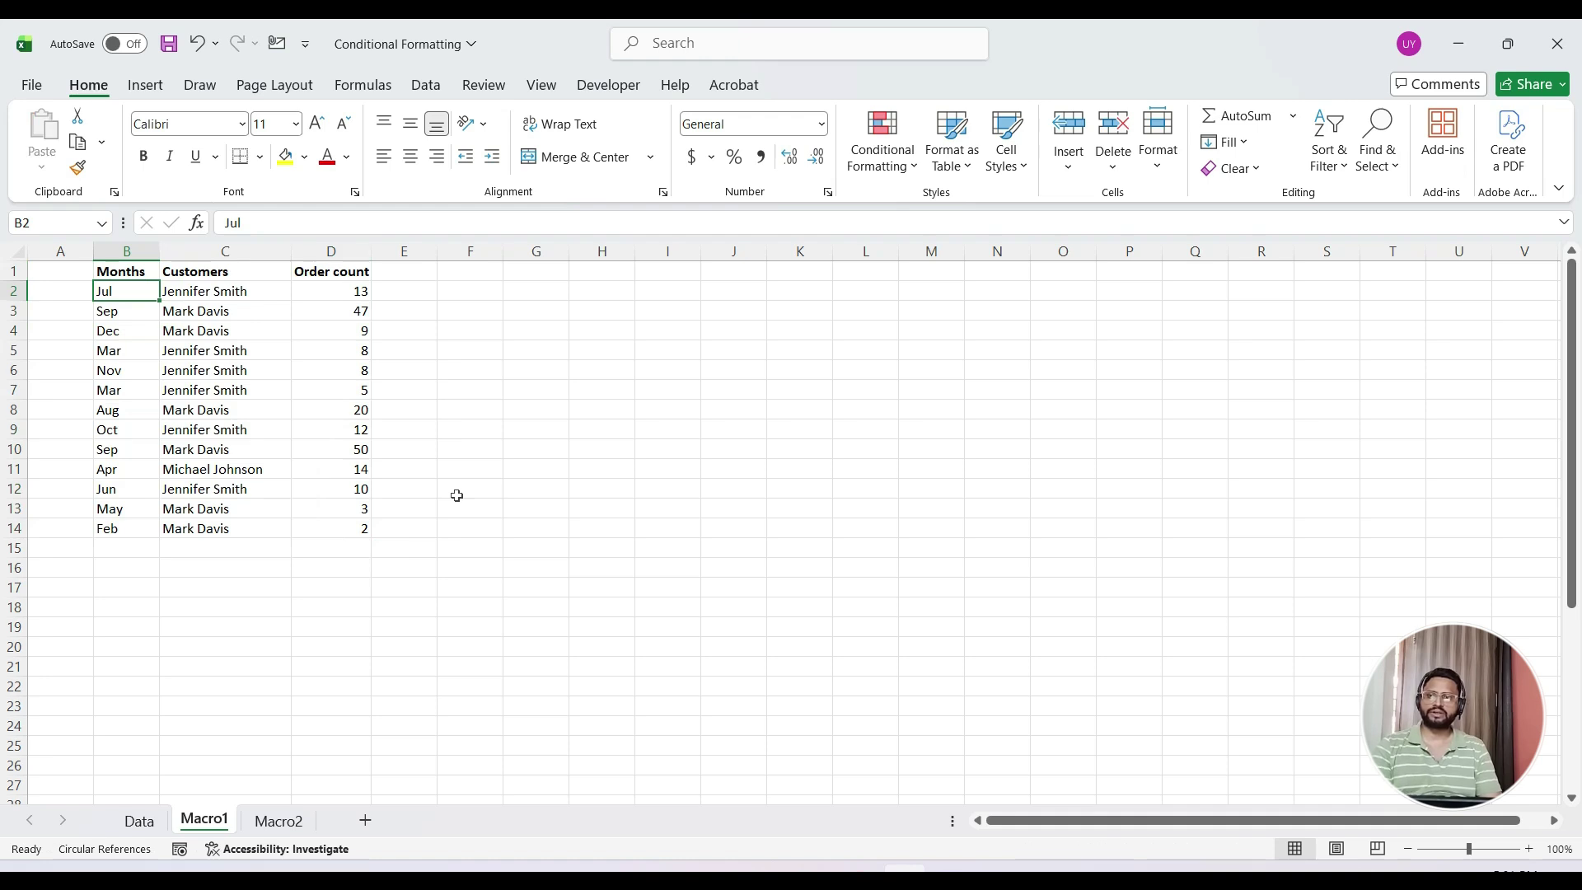
Examine the table's header row and the Order count values in column D of the Macro1 sheet.
{"action": "key", "text": "Right"}
{"action": "key", "text": "Right"}
{"action": "key", "text": "Up"}
{"action": "key", "text": "Down"}
{"action": "key", "text": "Down"}
{"action": "key", "text": "Down"}
{"action": "key", "text": "Down"}
{"action": "key", "text": "Down"}
{"action": "key", "text": "Down"}
{"action": "key", "text": "Up"}
{"action": "key", "text": "Up"}
{"action": "key", "text": "Up"}
{"action": "key", "text": "Left"}
{"action": "key", "text": "Left"}
{"action": "key", "text": "Up"}
{"action": "key", "text": "Up"}
{"action": "key", "text": "Up"}
{"action": "key", "text": "Right"}
{"action": "key", "text": "Right"}
{"action": "key", "text": "Left"}
{"action": "key", "text": "Left"}
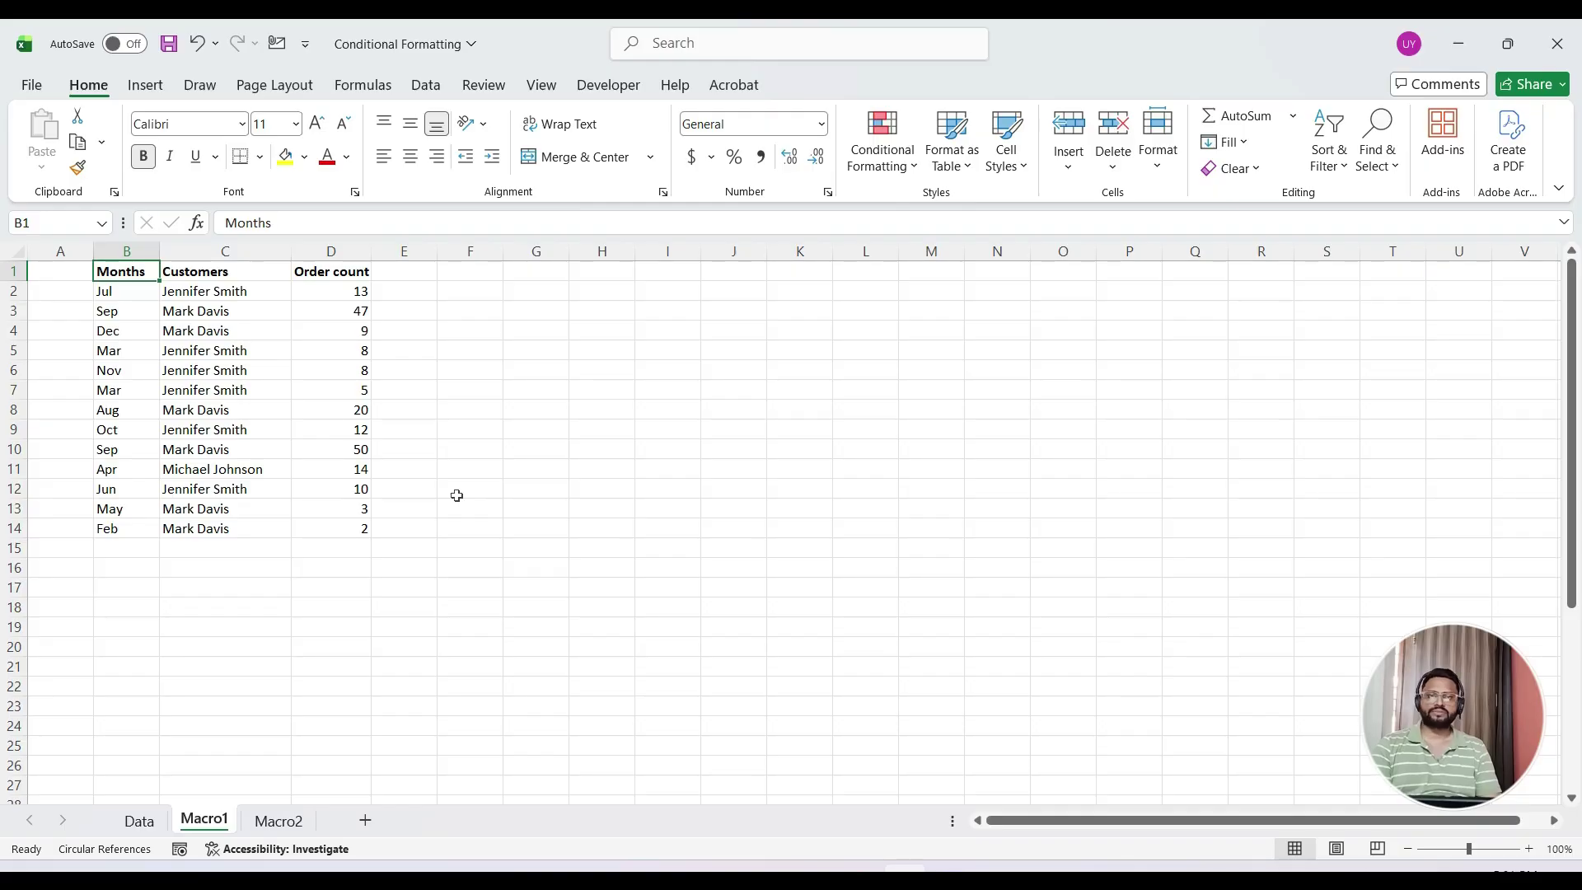
Switch to Chrome and reread ChatGPT's note about headers in row 1 and the start of the macro code.
{"action": "key", "text": "alt+Tab"}
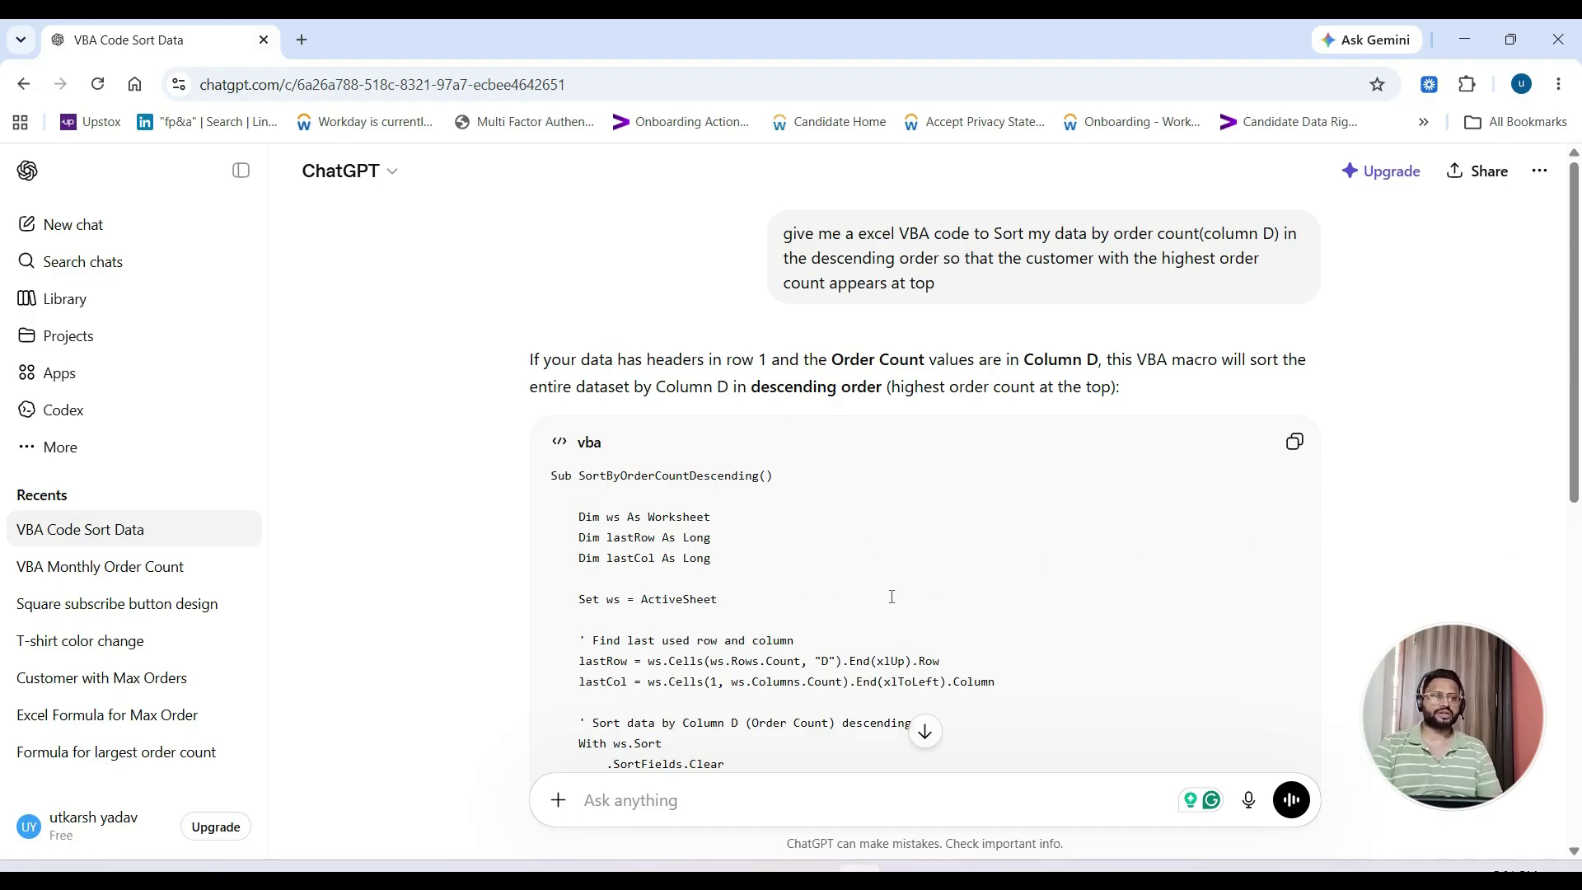
{"action": "scroll", "coordinate": [755, 515], "scroll_direction": "down", "scroll_amount": 1}
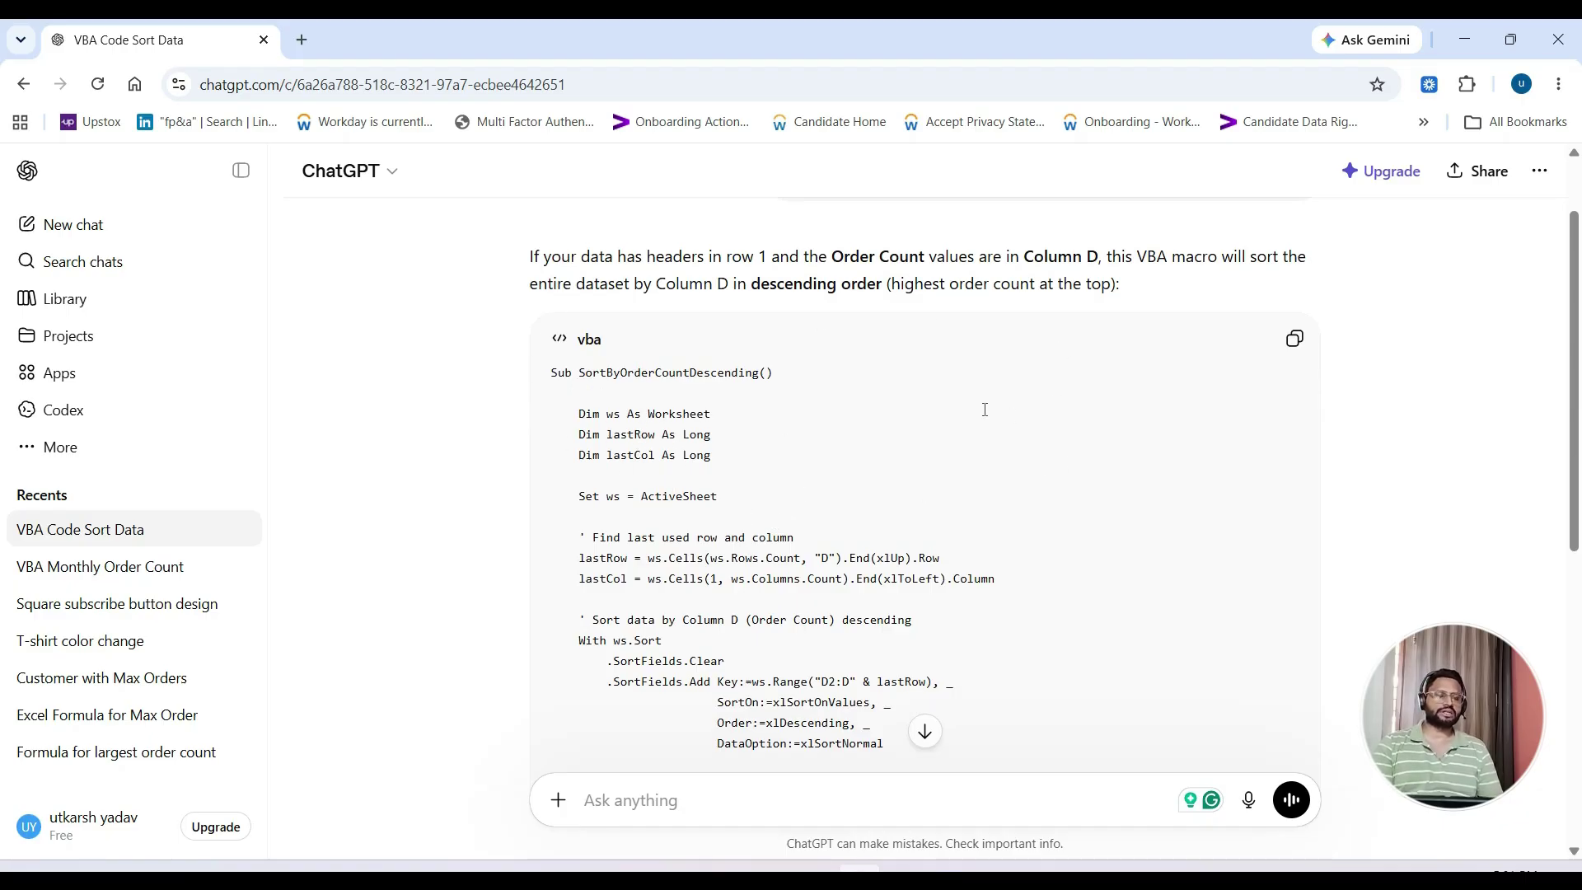
{"action": "scroll", "coordinate": [931, 509], "scroll_direction": "up", "scroll_amount": 1}
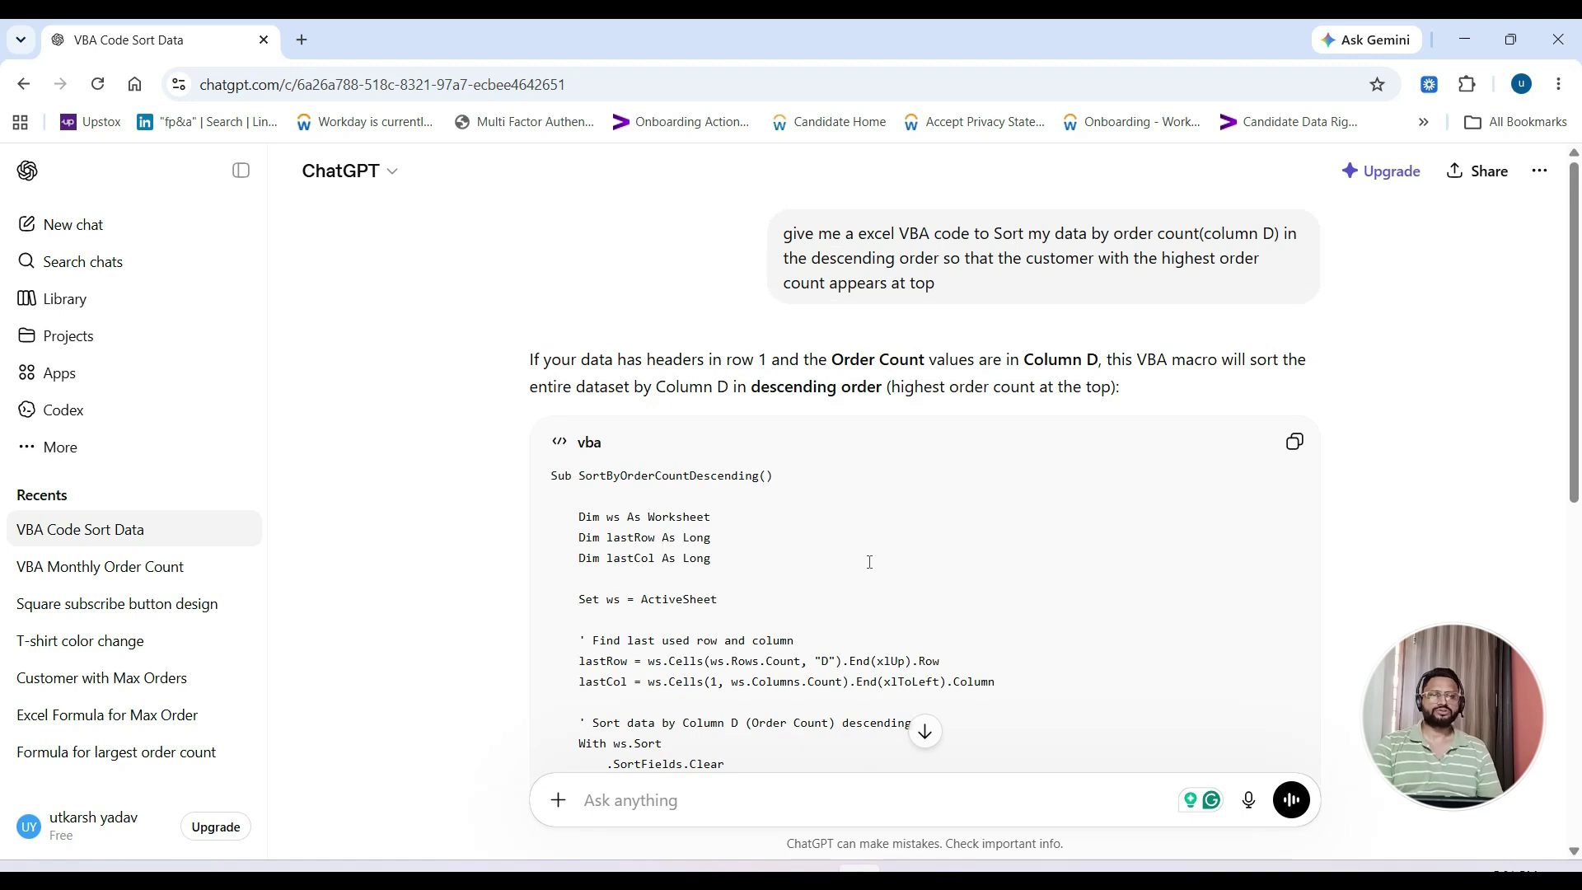
{"action": "scroll", "coordinate": [869, 563], "scroll_direction": "down", "scroll_amount": 1}
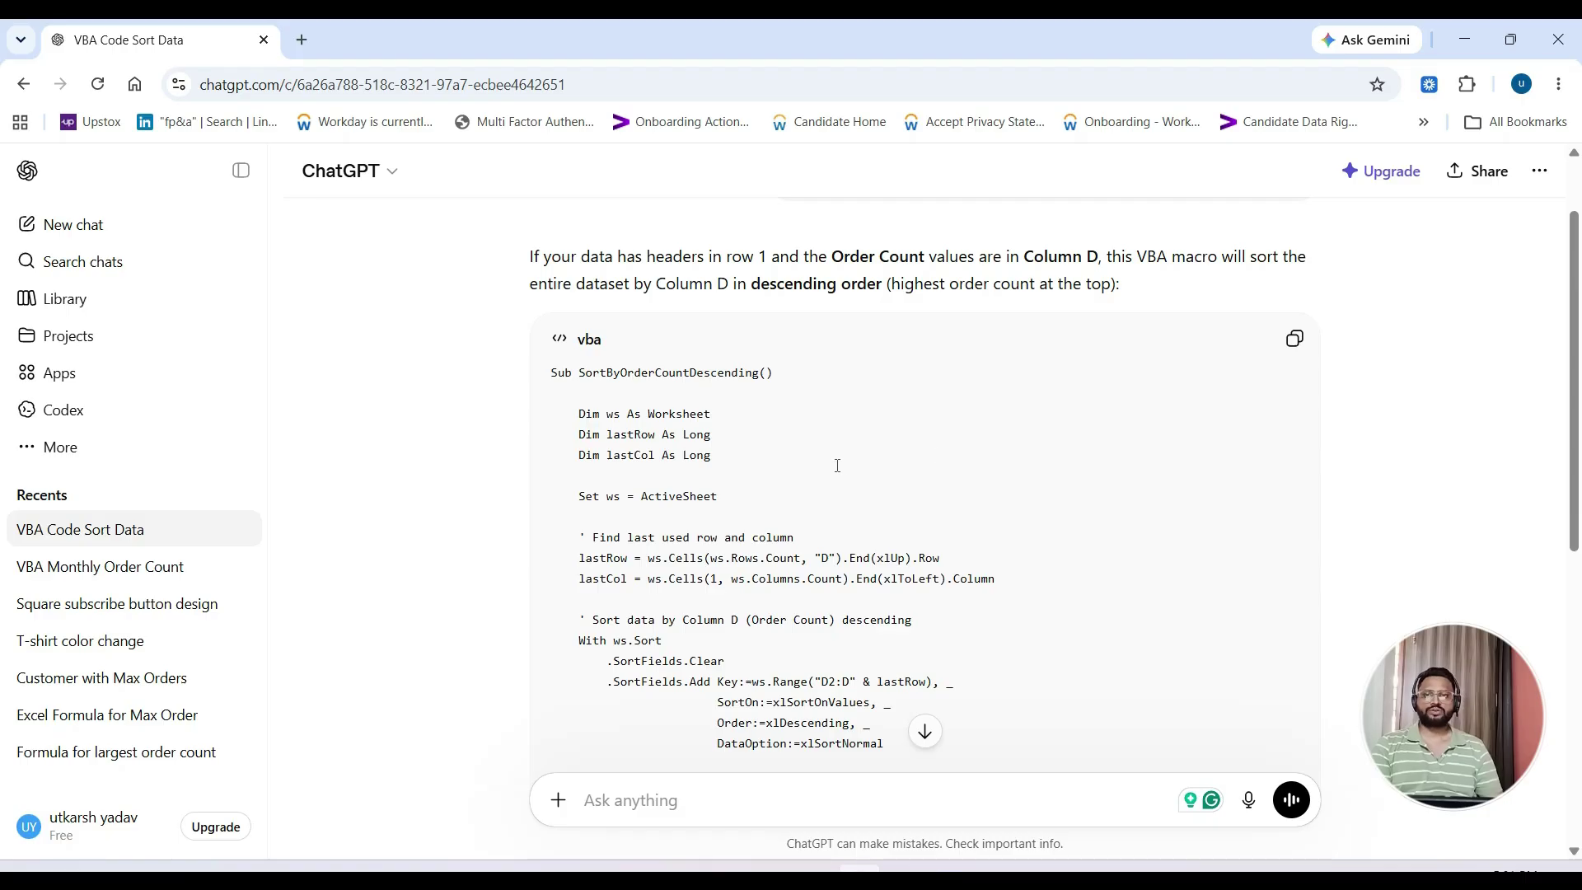
Return to Excel, open the Visual Basic editor and insert a new module into the Conditional Formatting workbook's project.
{"action": "key", "text": "alt+Tab"}
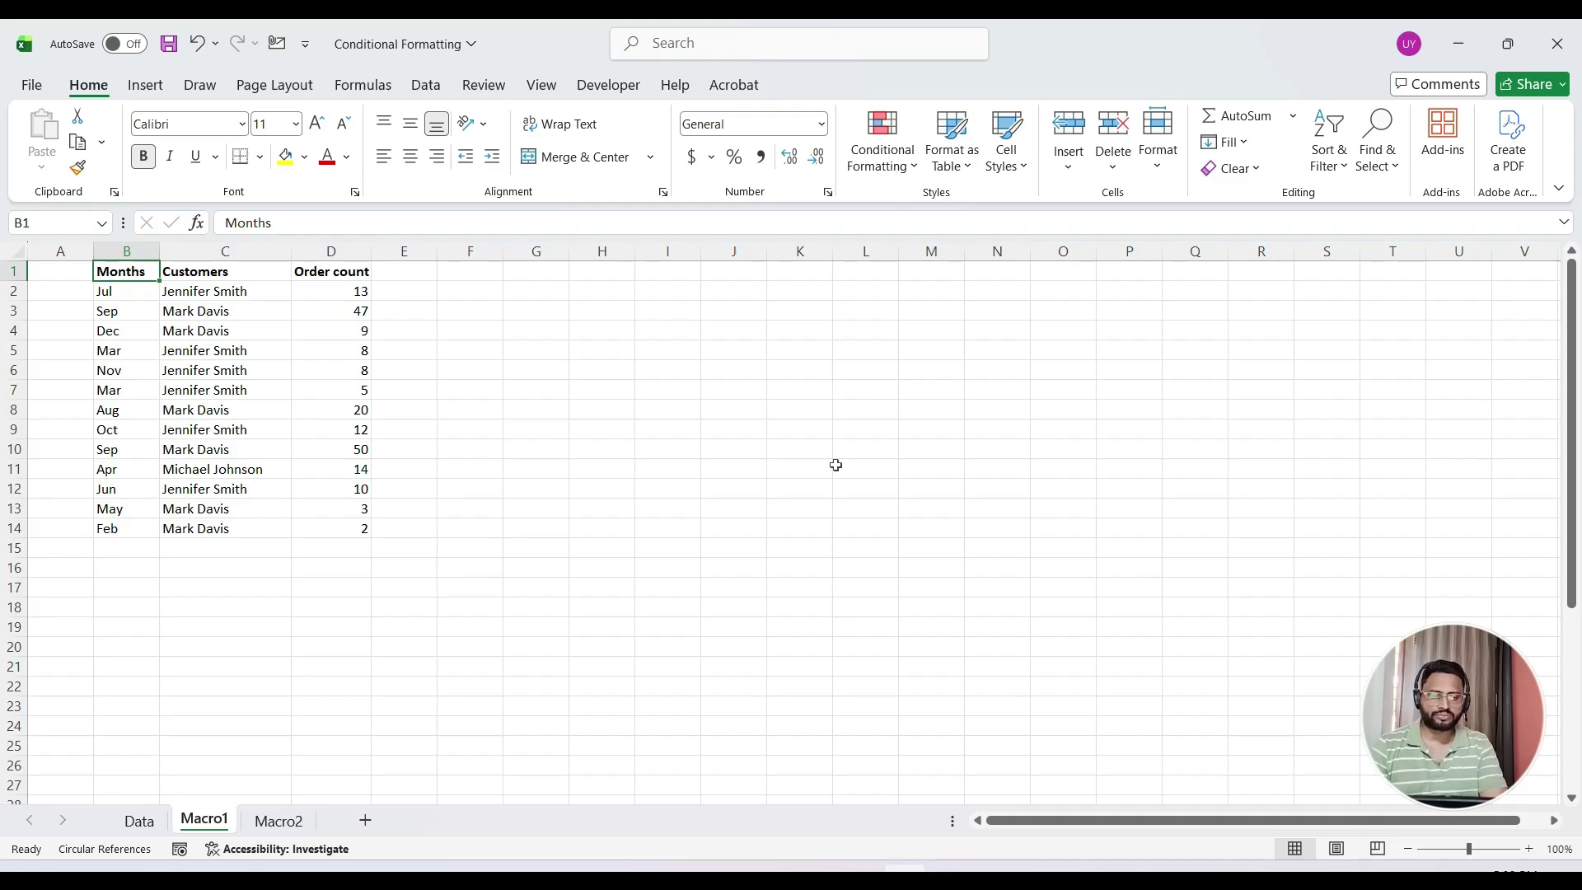
{"action": "key", "text": "alt+F11"}
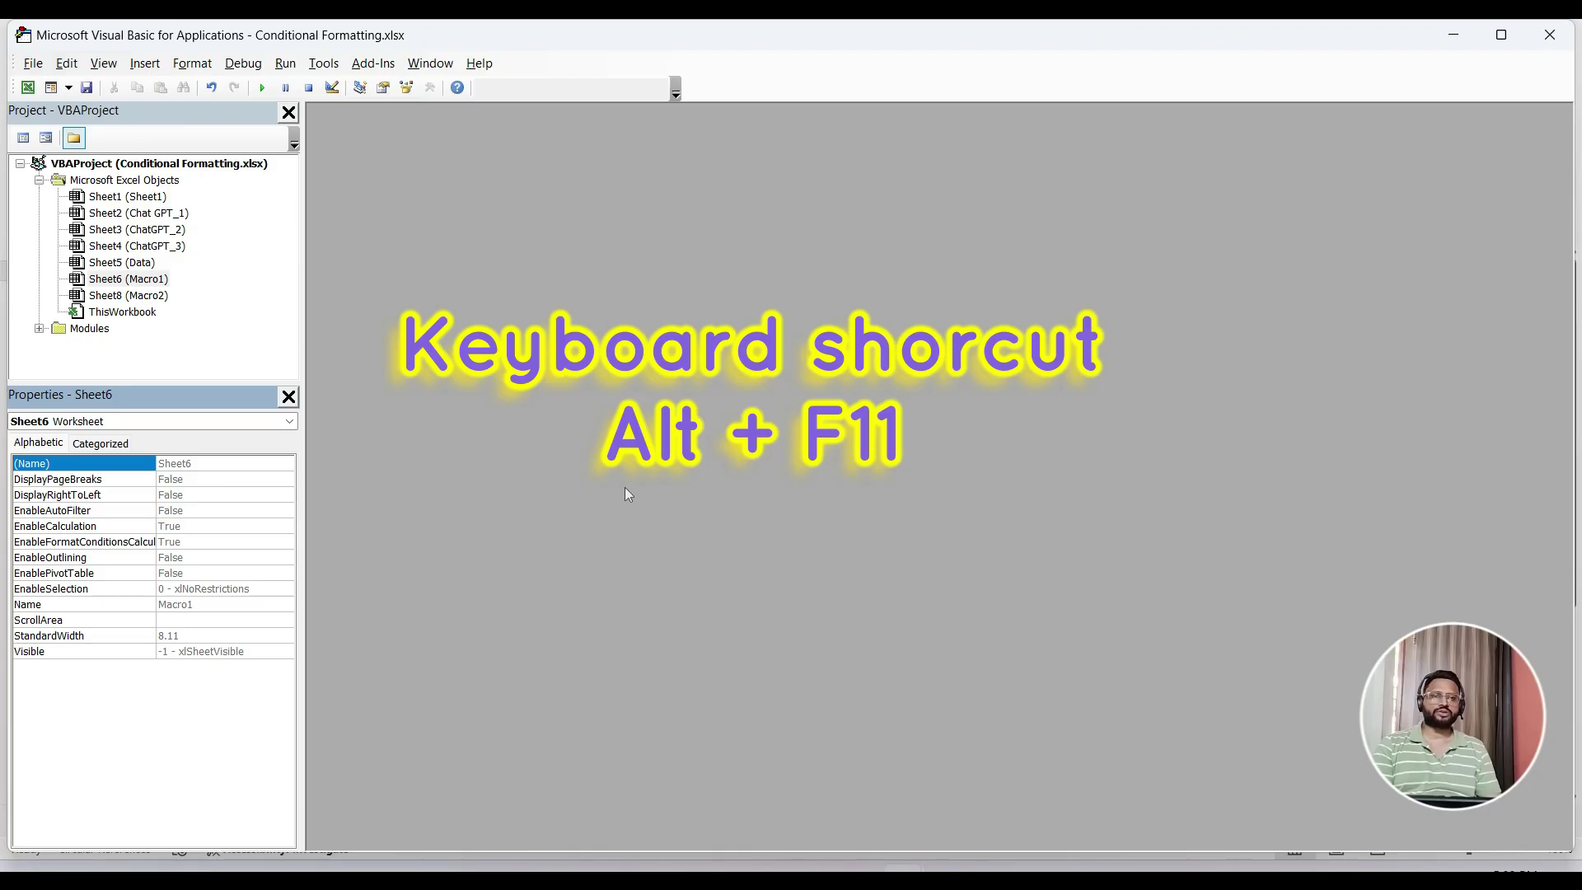
{"action": "left_click", "coordinate": [145, 63]}
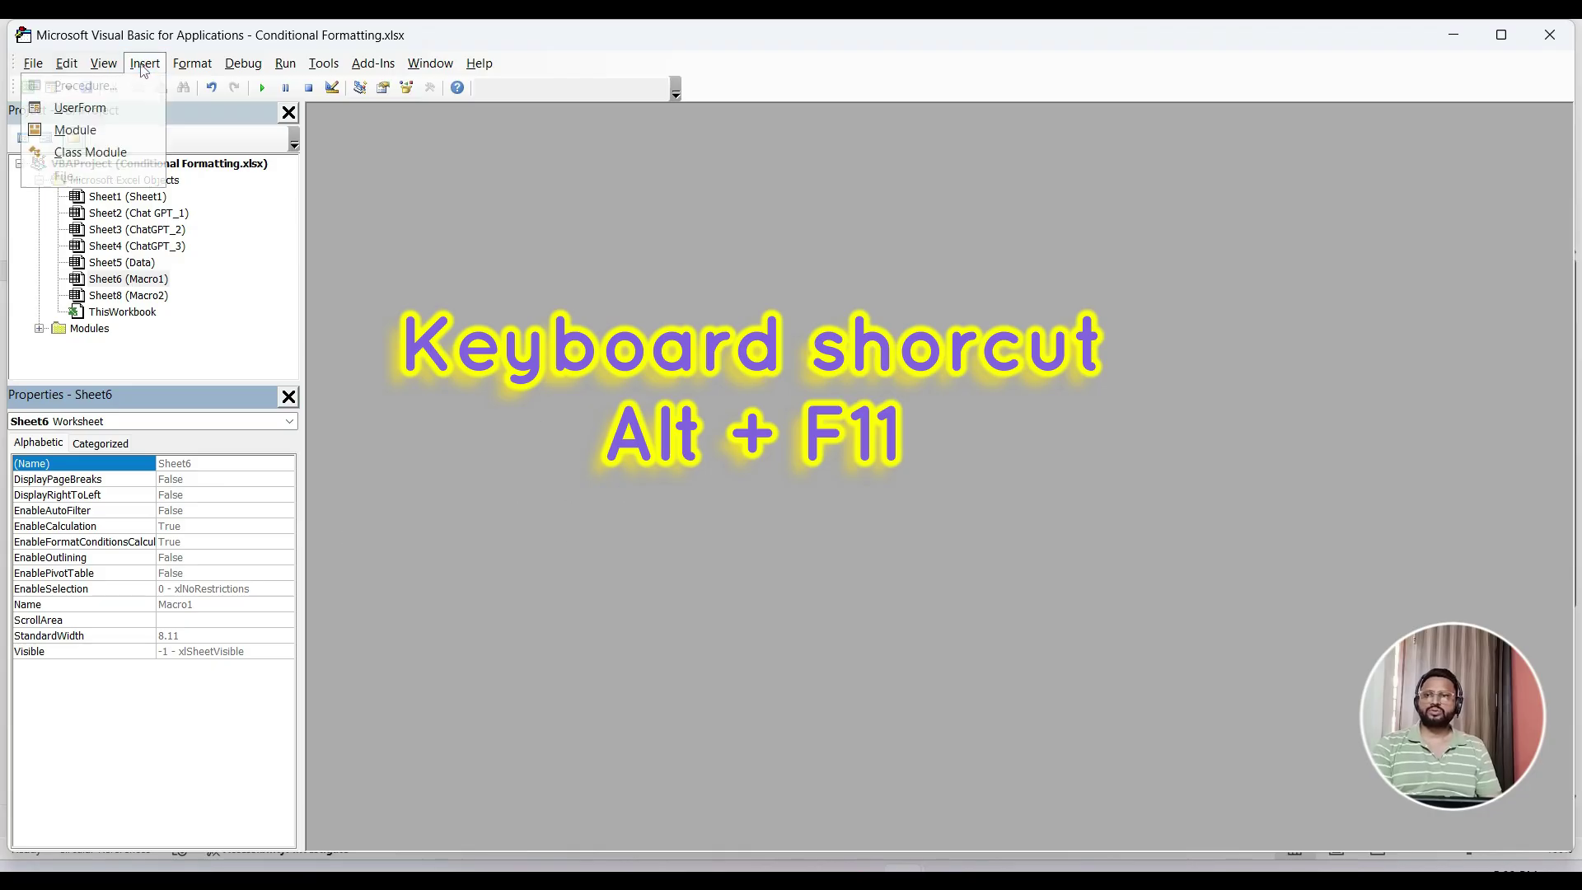
{"action": "left_click", "coordinate": [102, 132]}
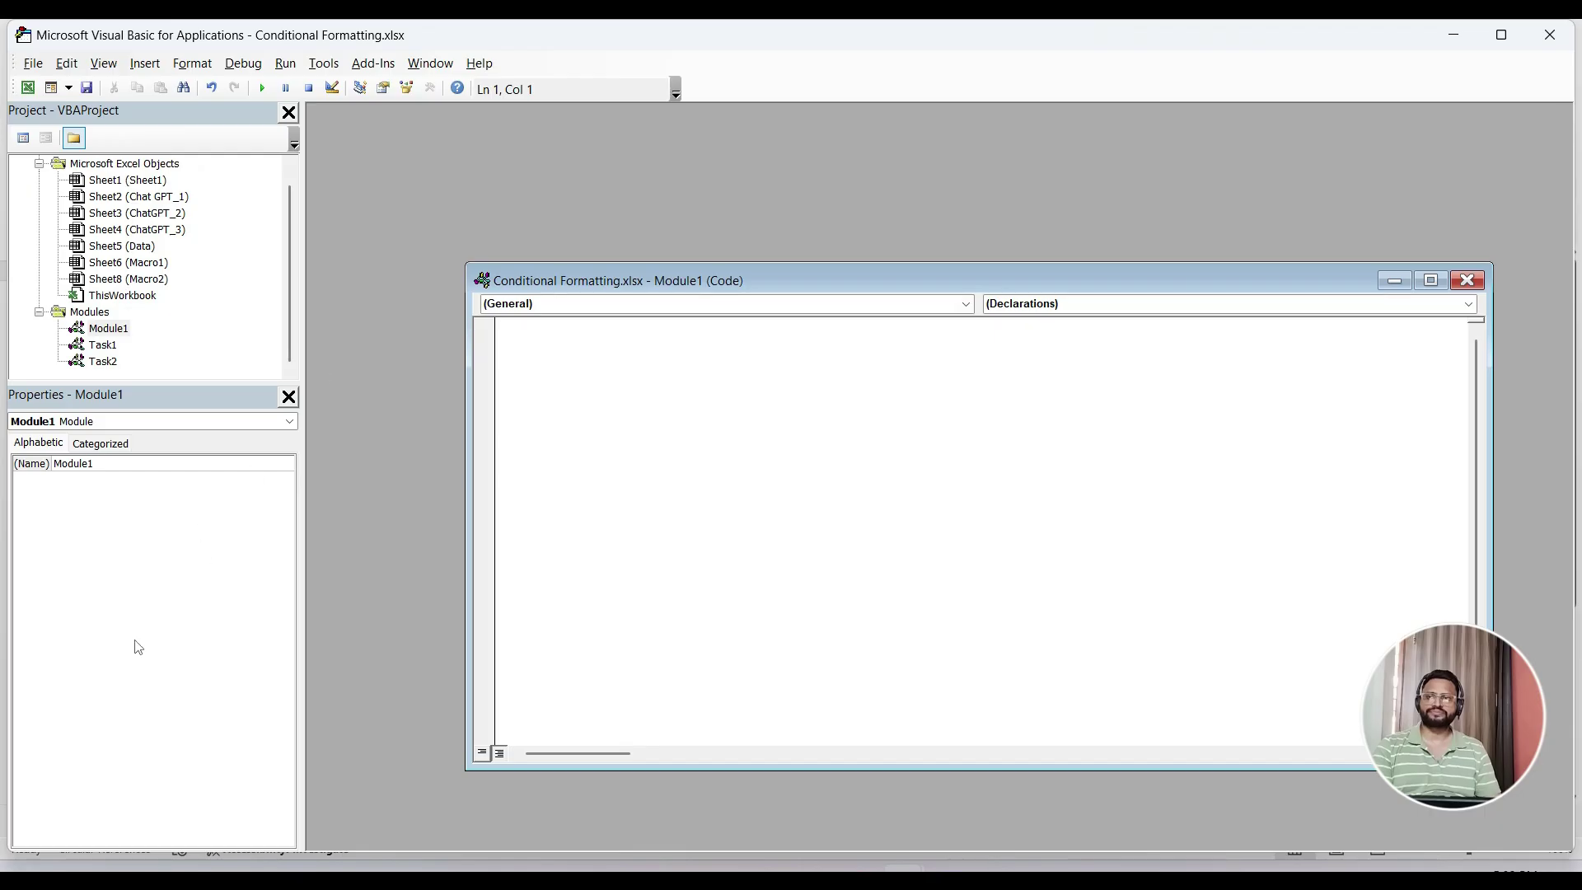
{"action": "left_click_drag", "start_coordinate": [623, 285], "coordinate": [529, 230]}
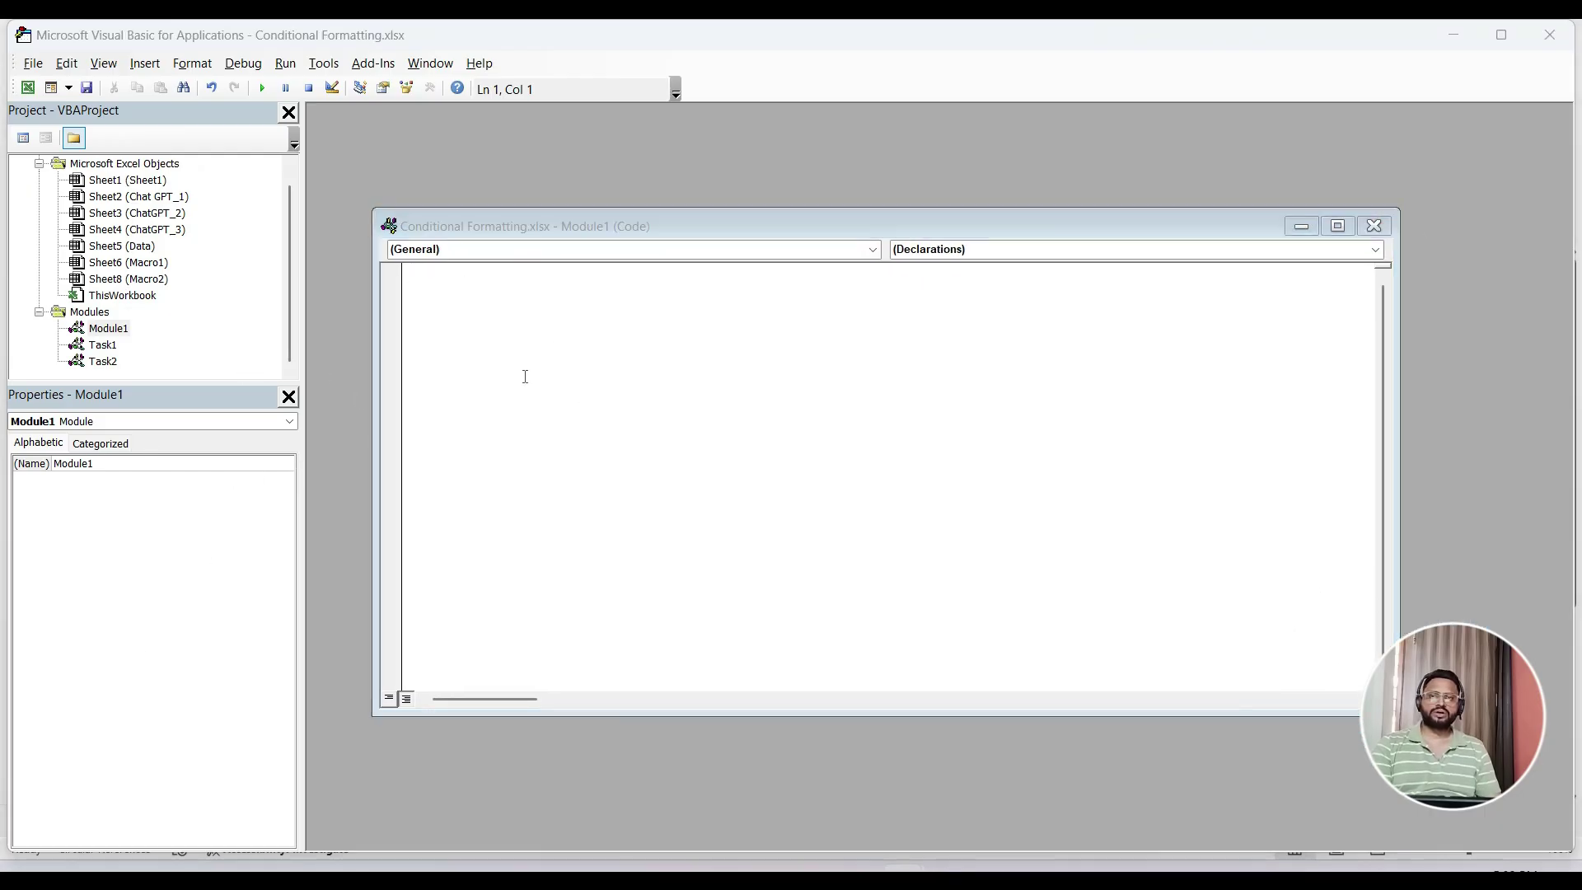
Copy the VBA sort macro from ChatGPT in Chrome and paste it into the empty Module1 code window.
{"action": "key", "text": "alt+Tab"}
{"action": "key", "text": "alt+Tab"}
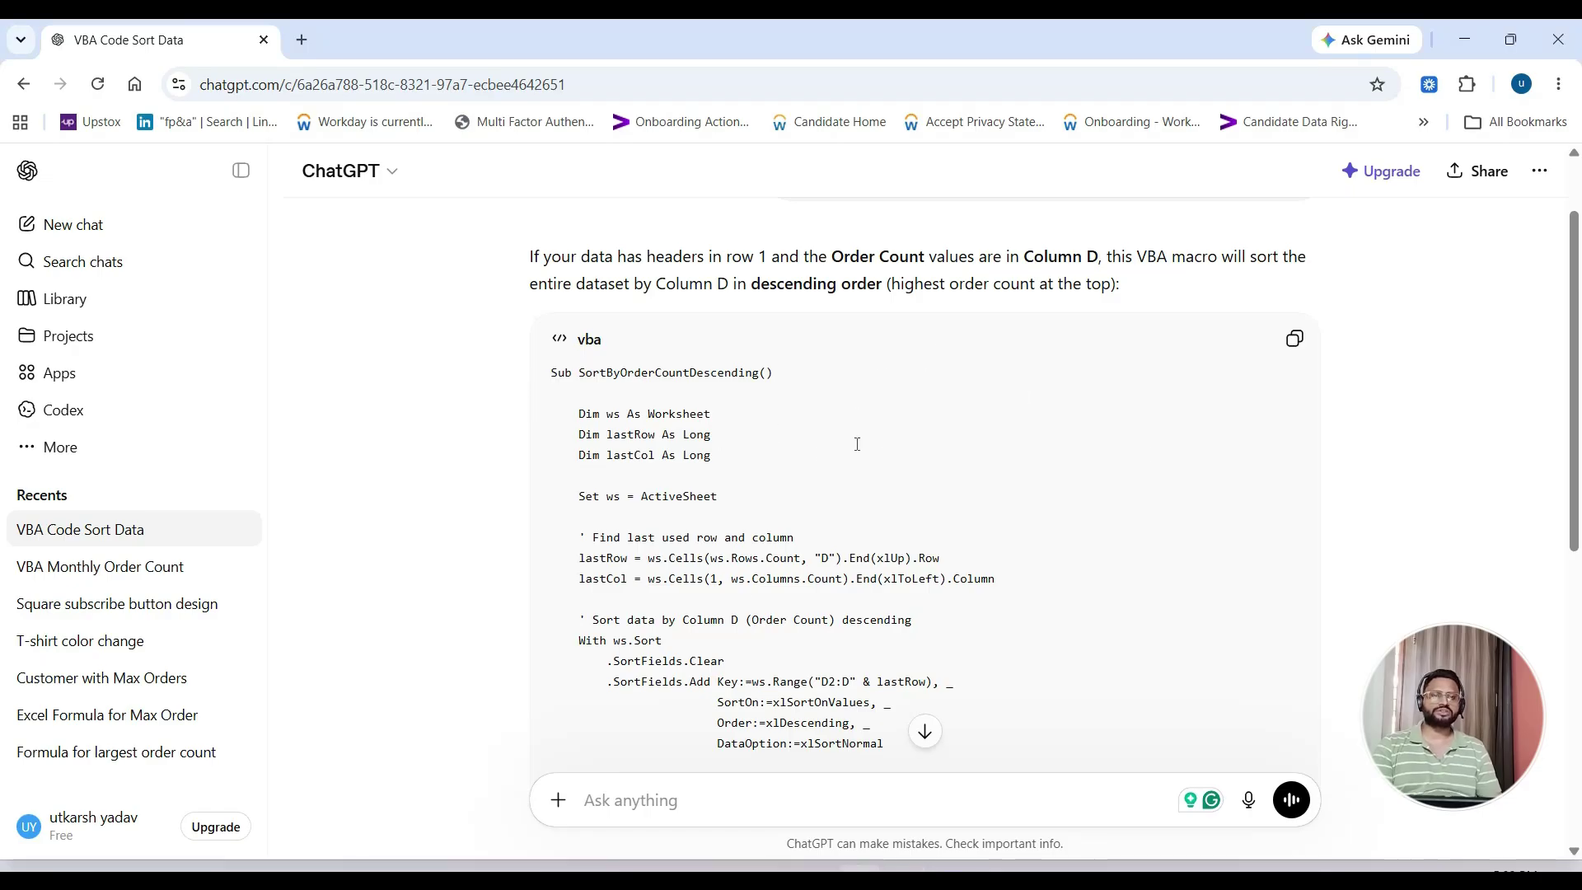
{"action": "left_click", "coordinate": [1297, 341]}
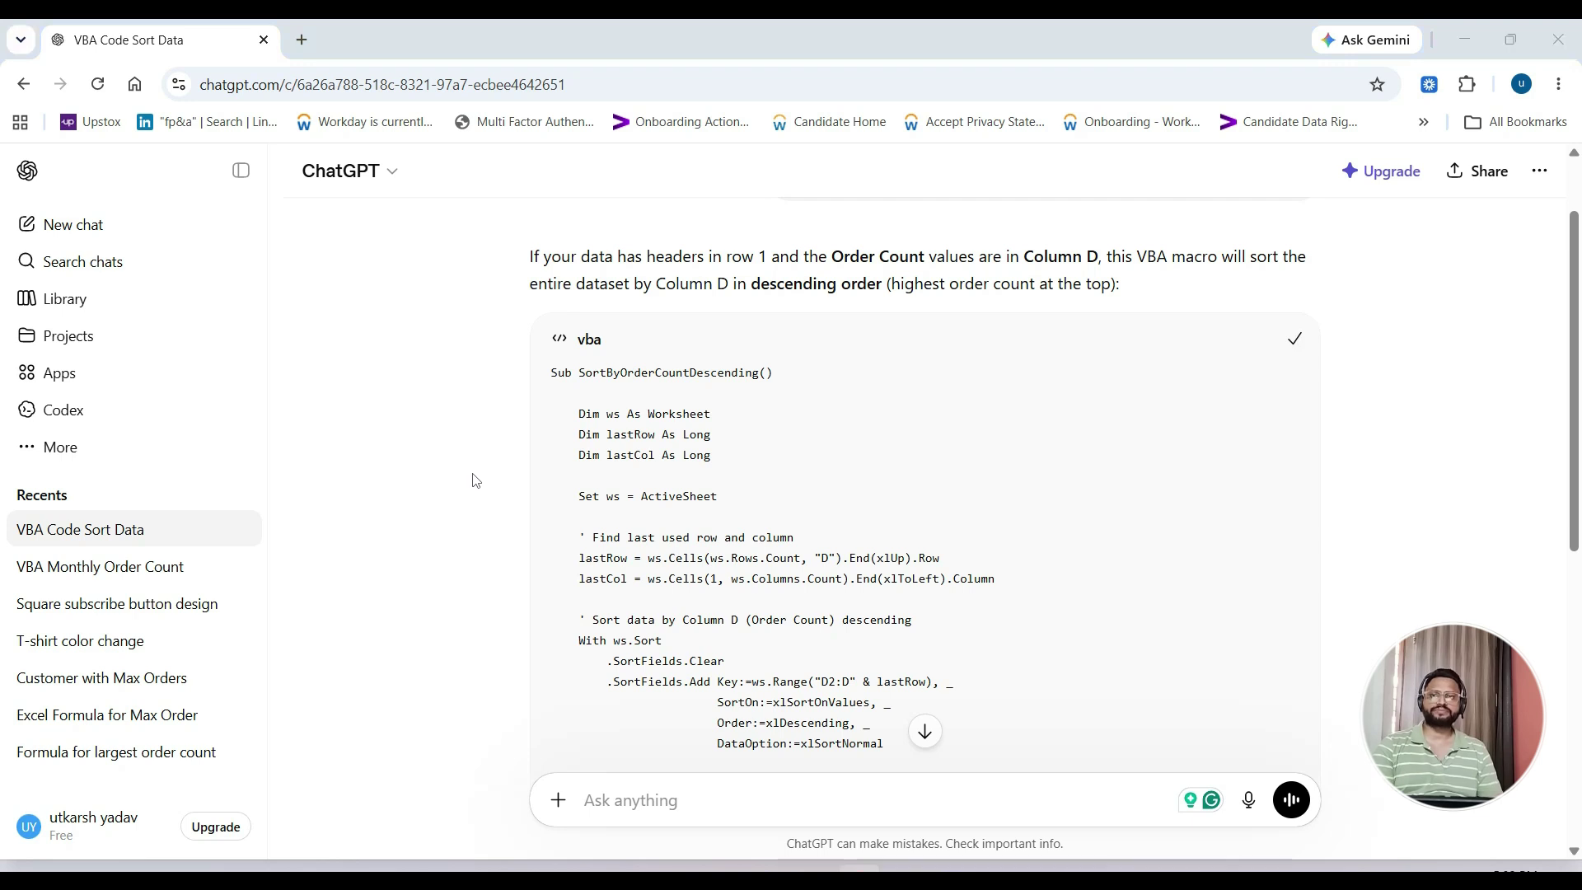
{"action": "key", "text": "alt+Tab"}
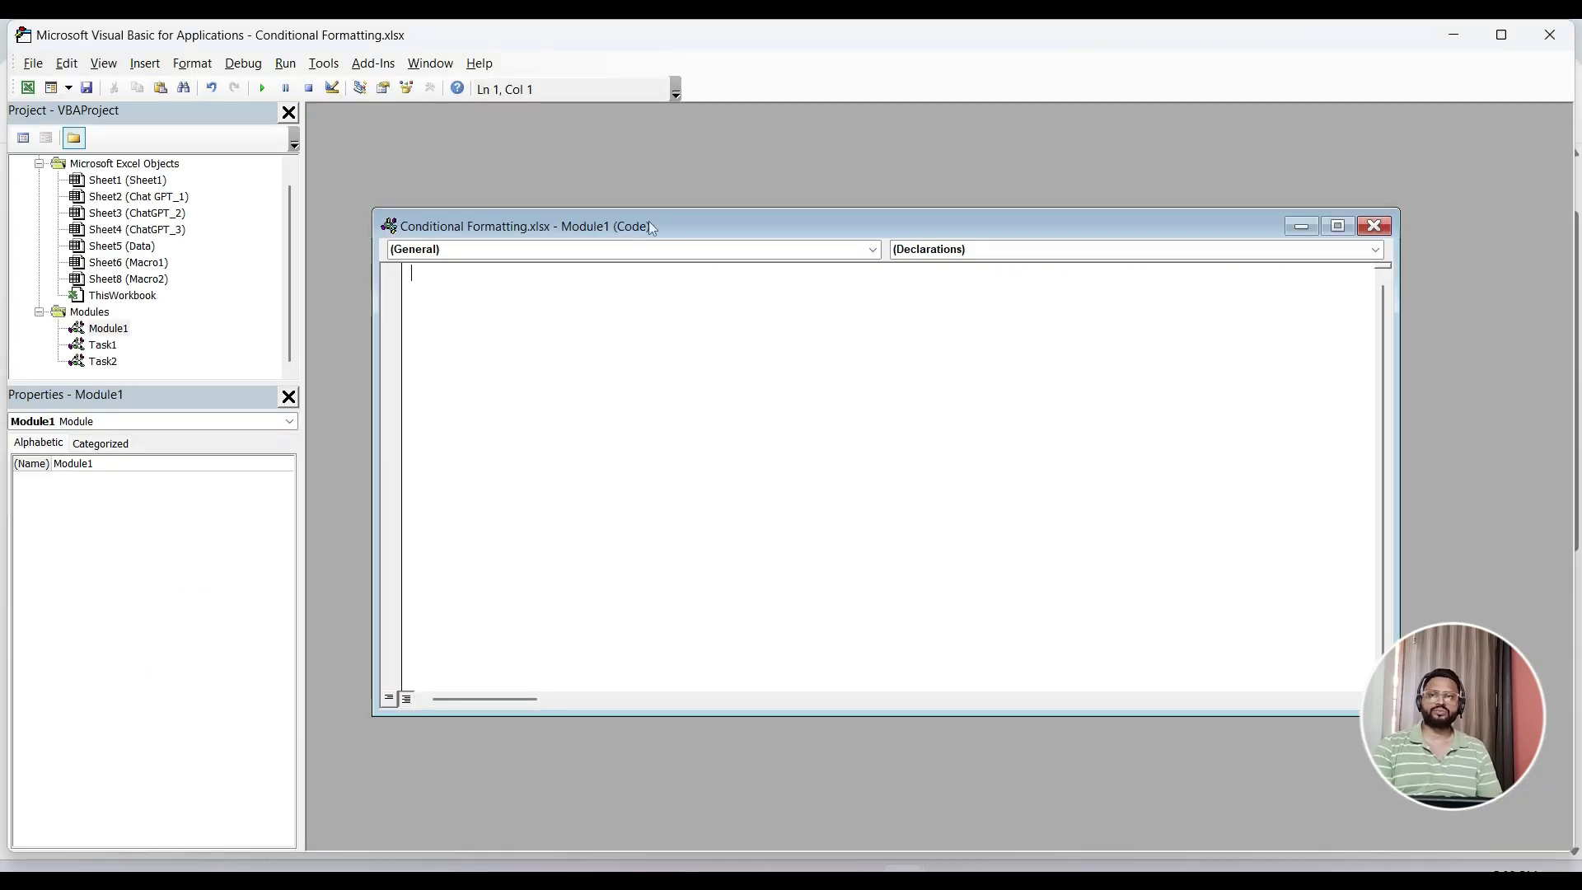
{"action": "left_click_drag", "start_coordinate": [647, 225], "coordinate": [622, 155]}
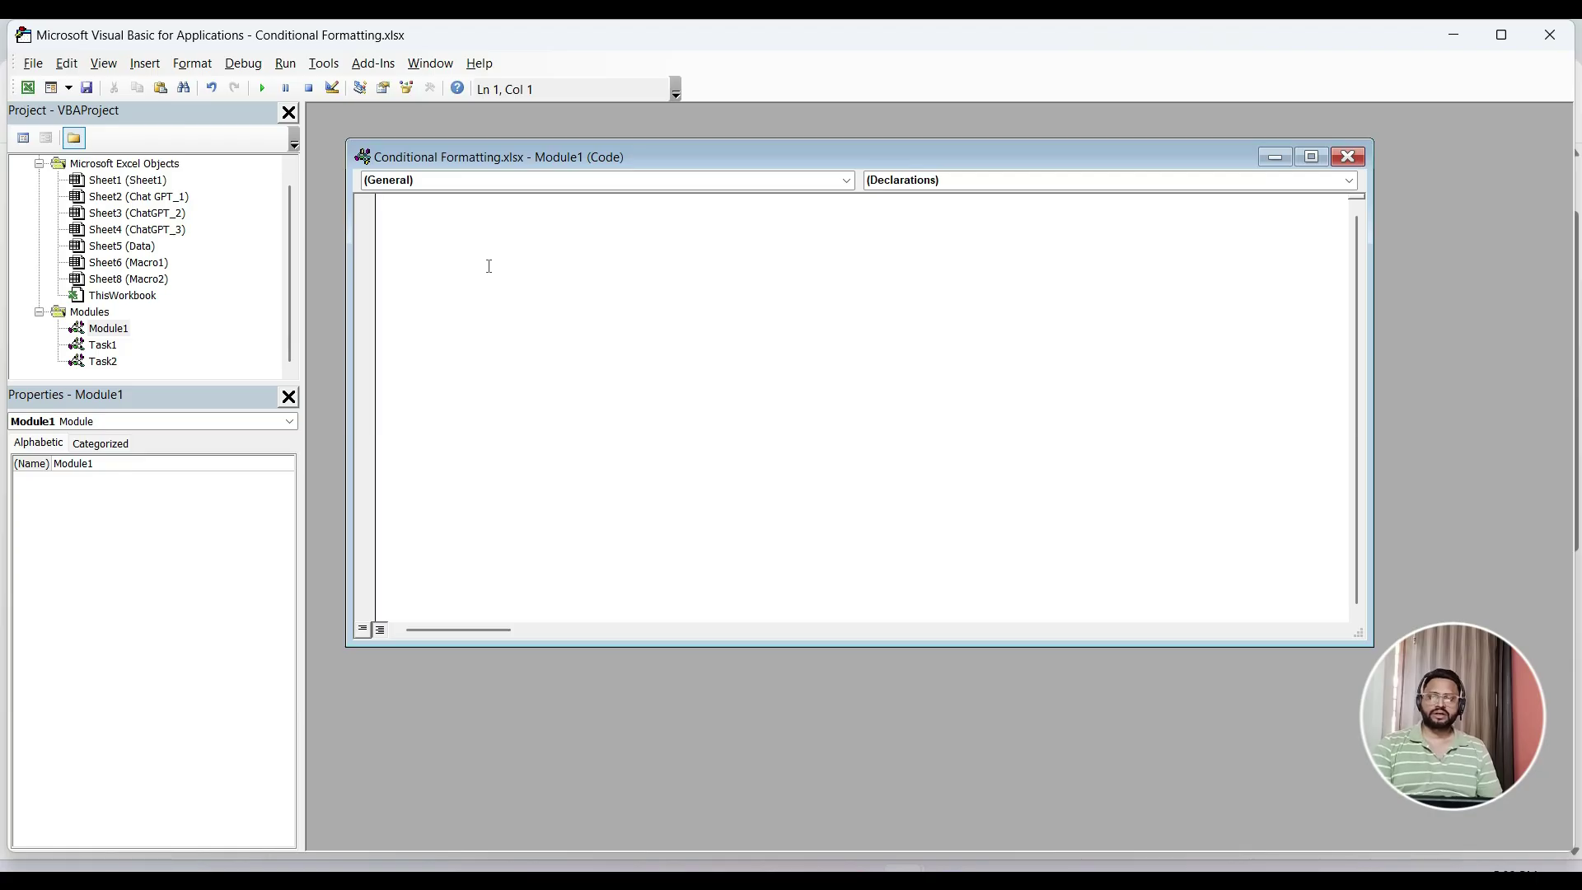
{"action": "key", "text": "ctrl+v"}
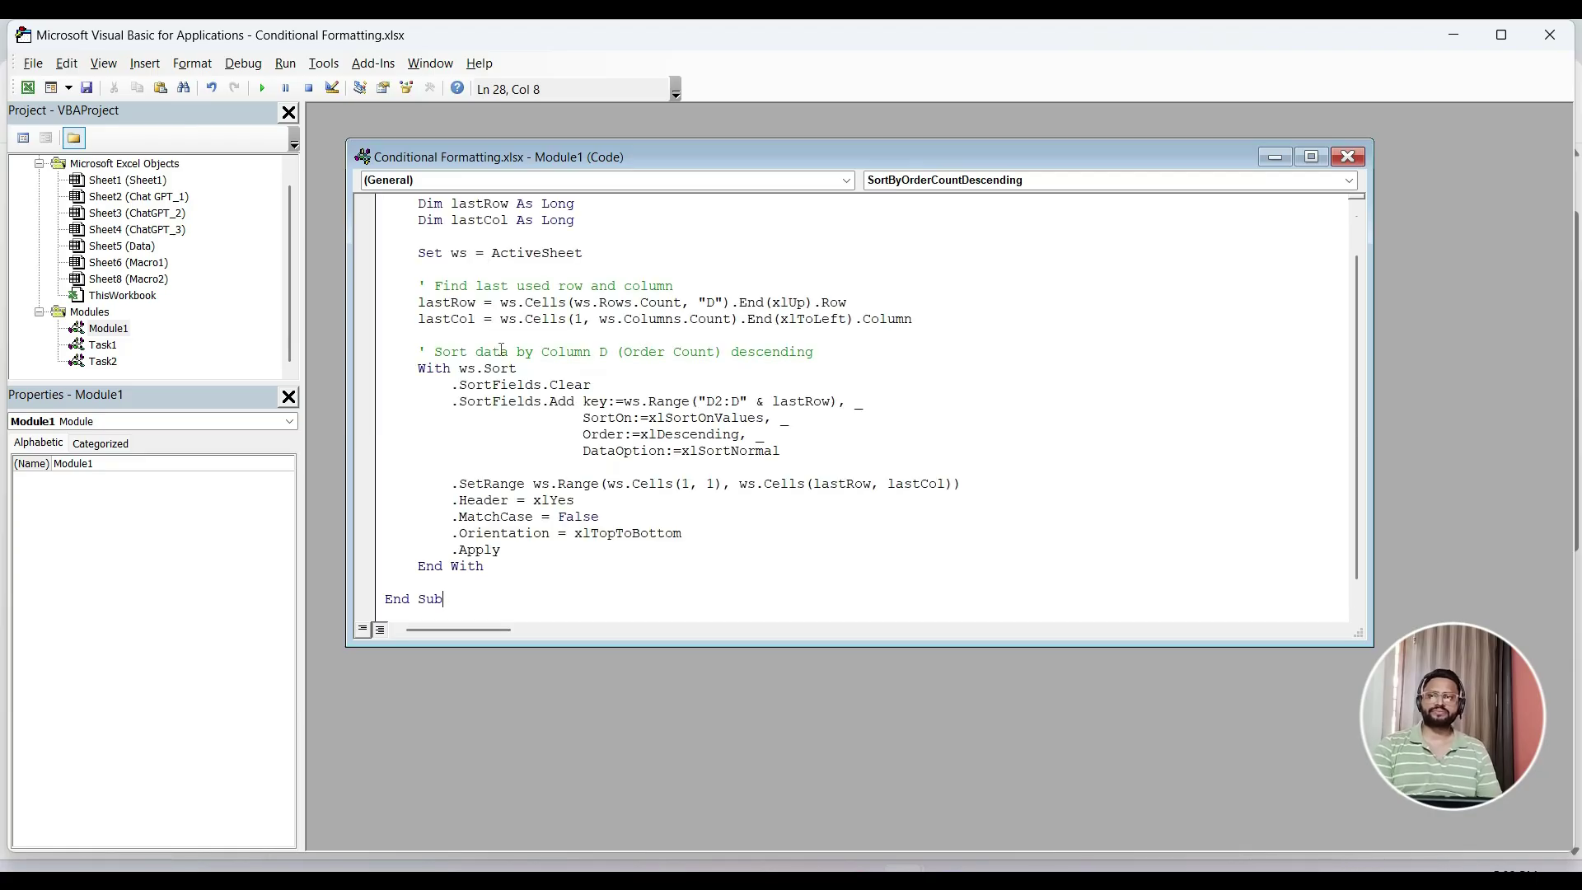
Close the Module1 code window and the Visual Basic editor to return to the worksheet.
{"action": "left_click", "coordinate": [80, 528]}
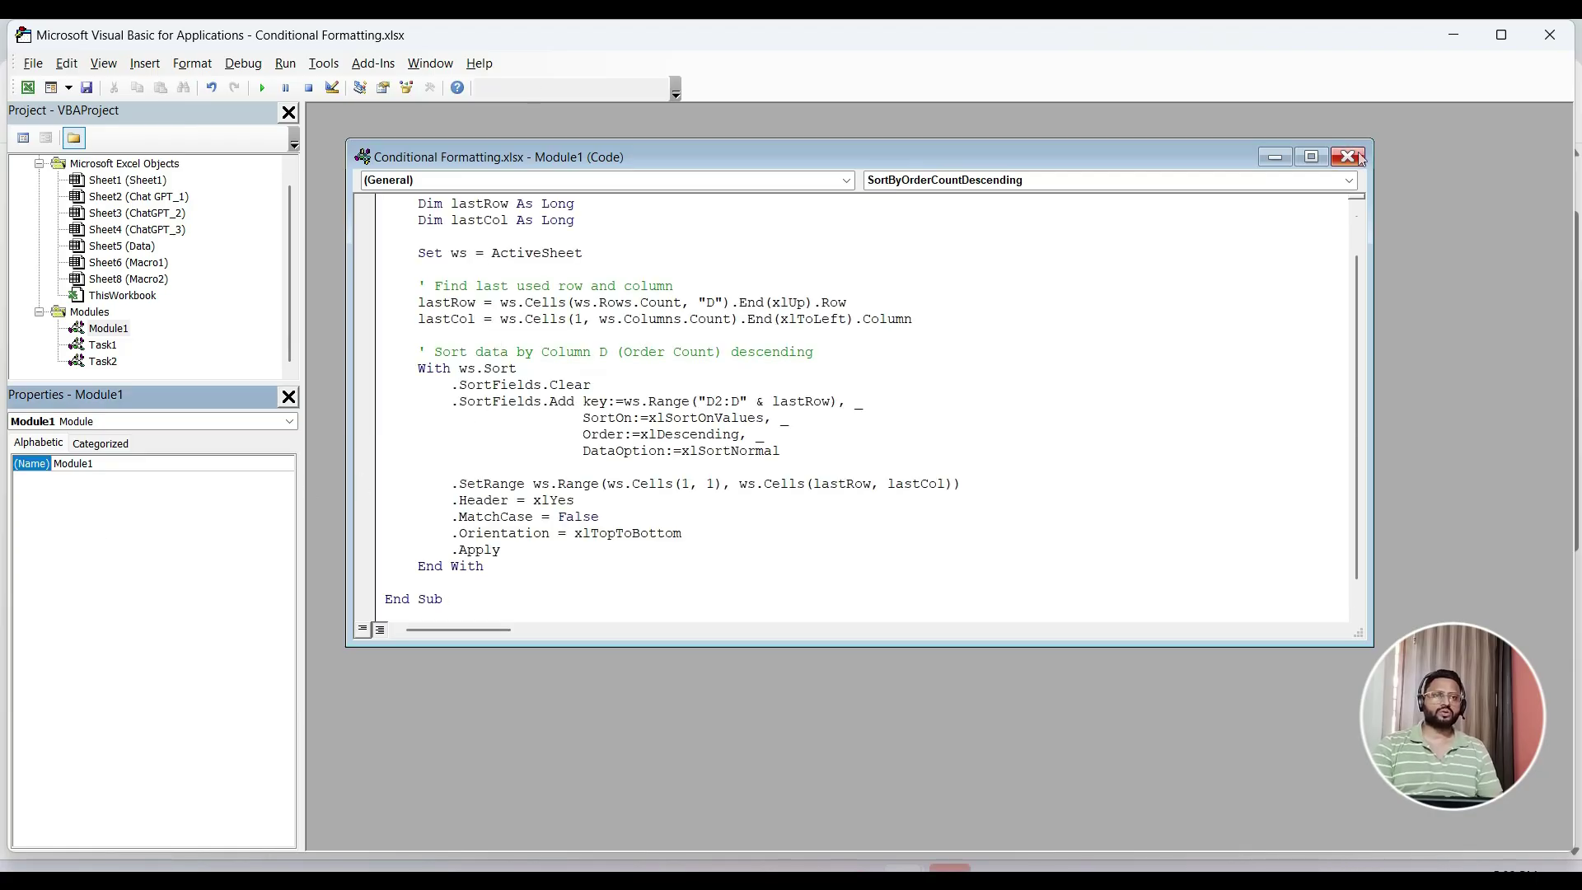
{"action": "left_click", "coordinate": [1358, 157]}
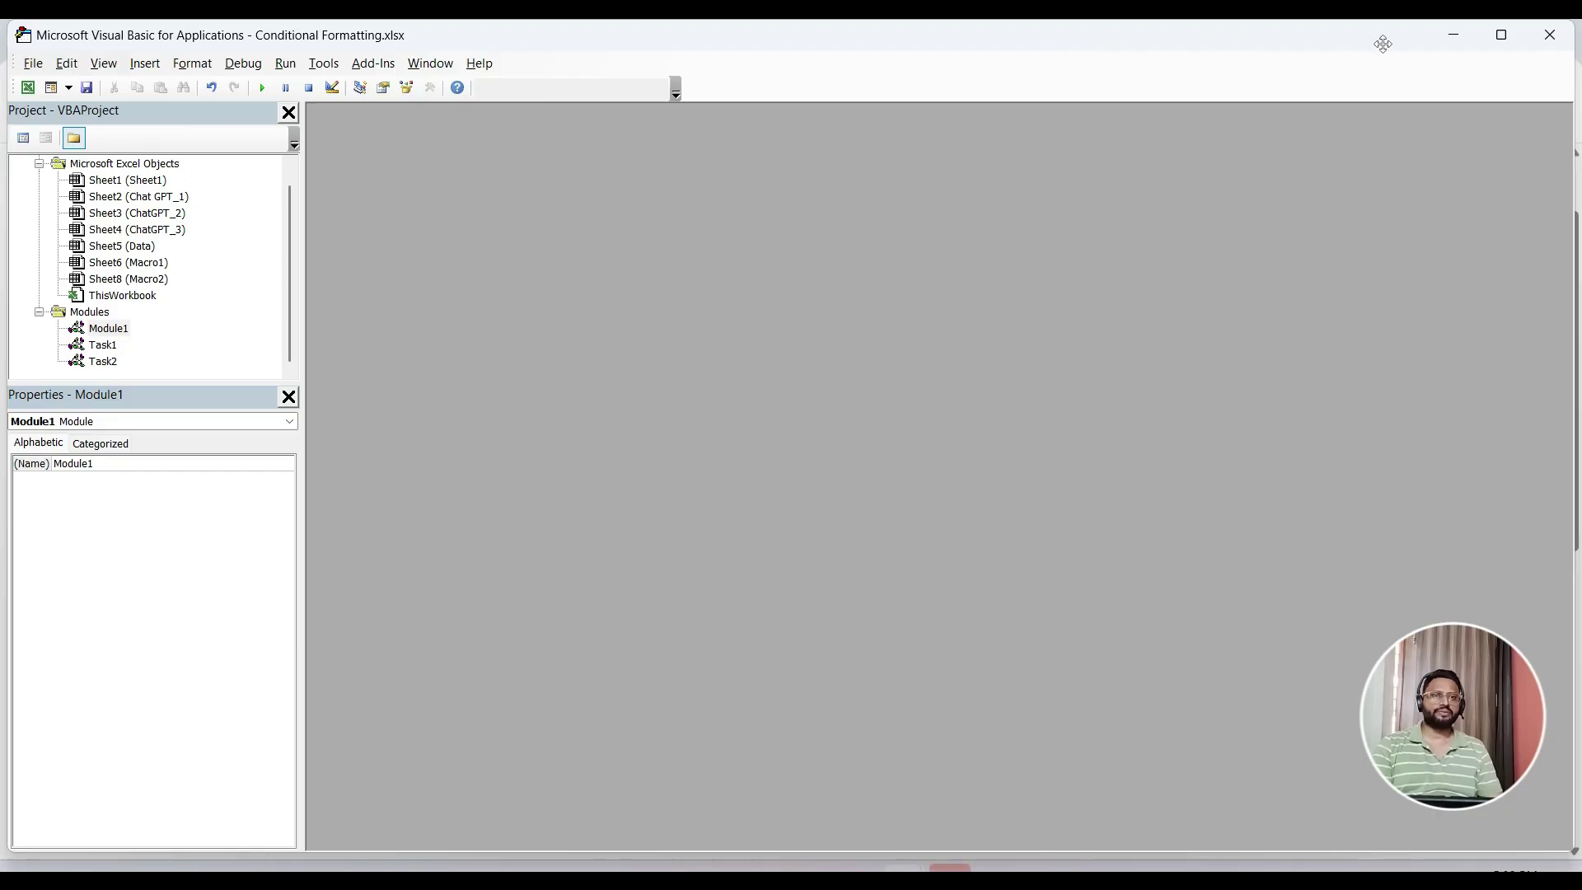
{"action": "left_click", "coordinate": [1550, 35]}
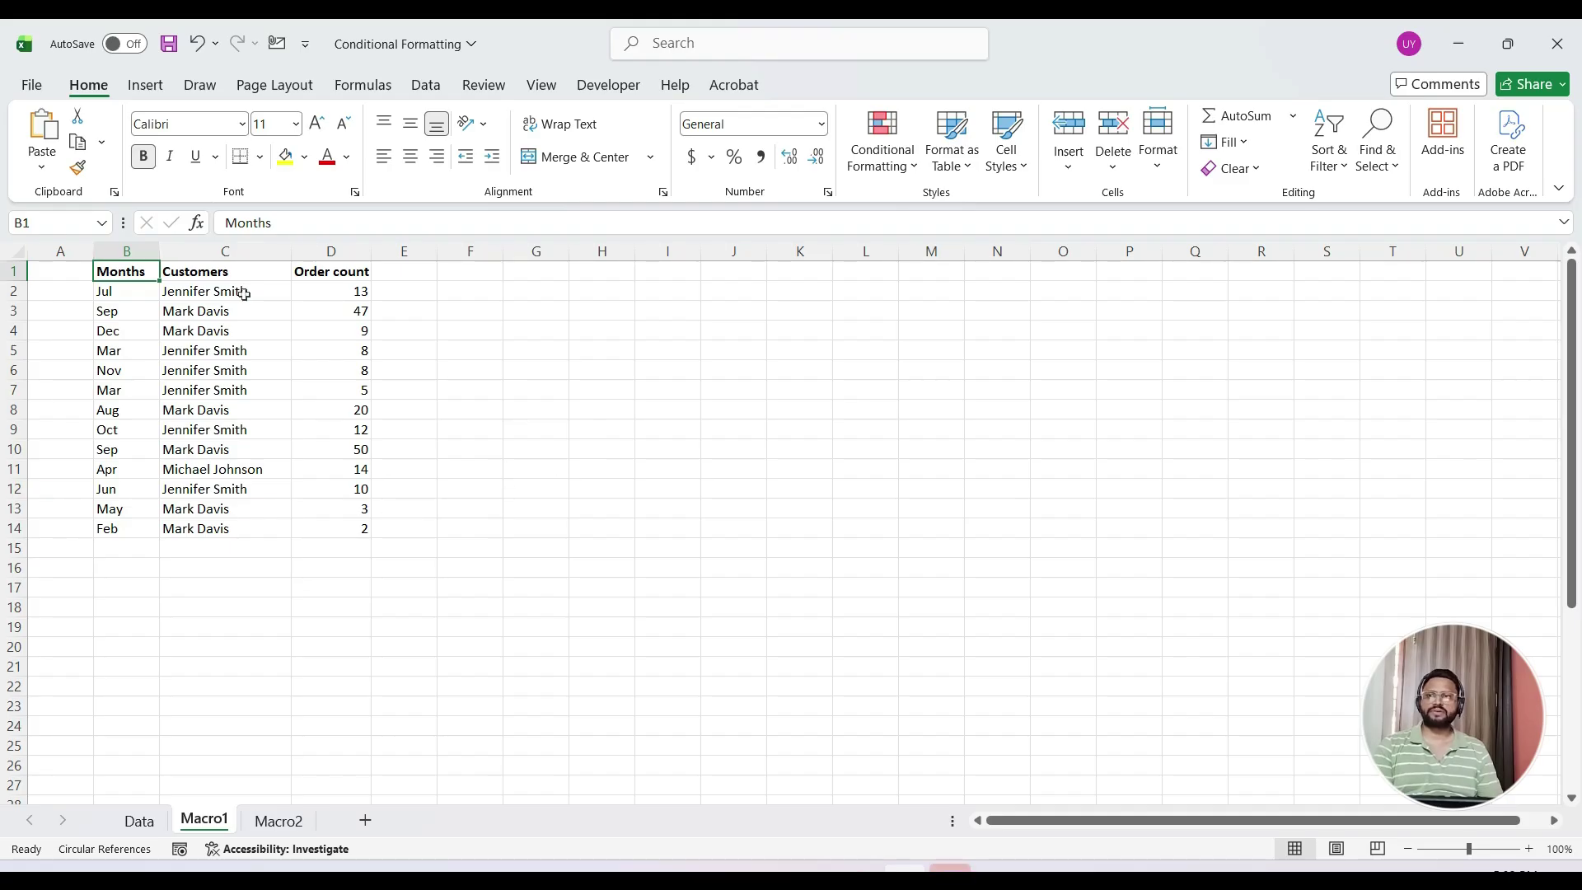
Examine the Developer entry in Excel's ribbon customization options with All Tabs listed, and leave the options without saving.
{"action": "left_click", "coordinate": [615, 87]}
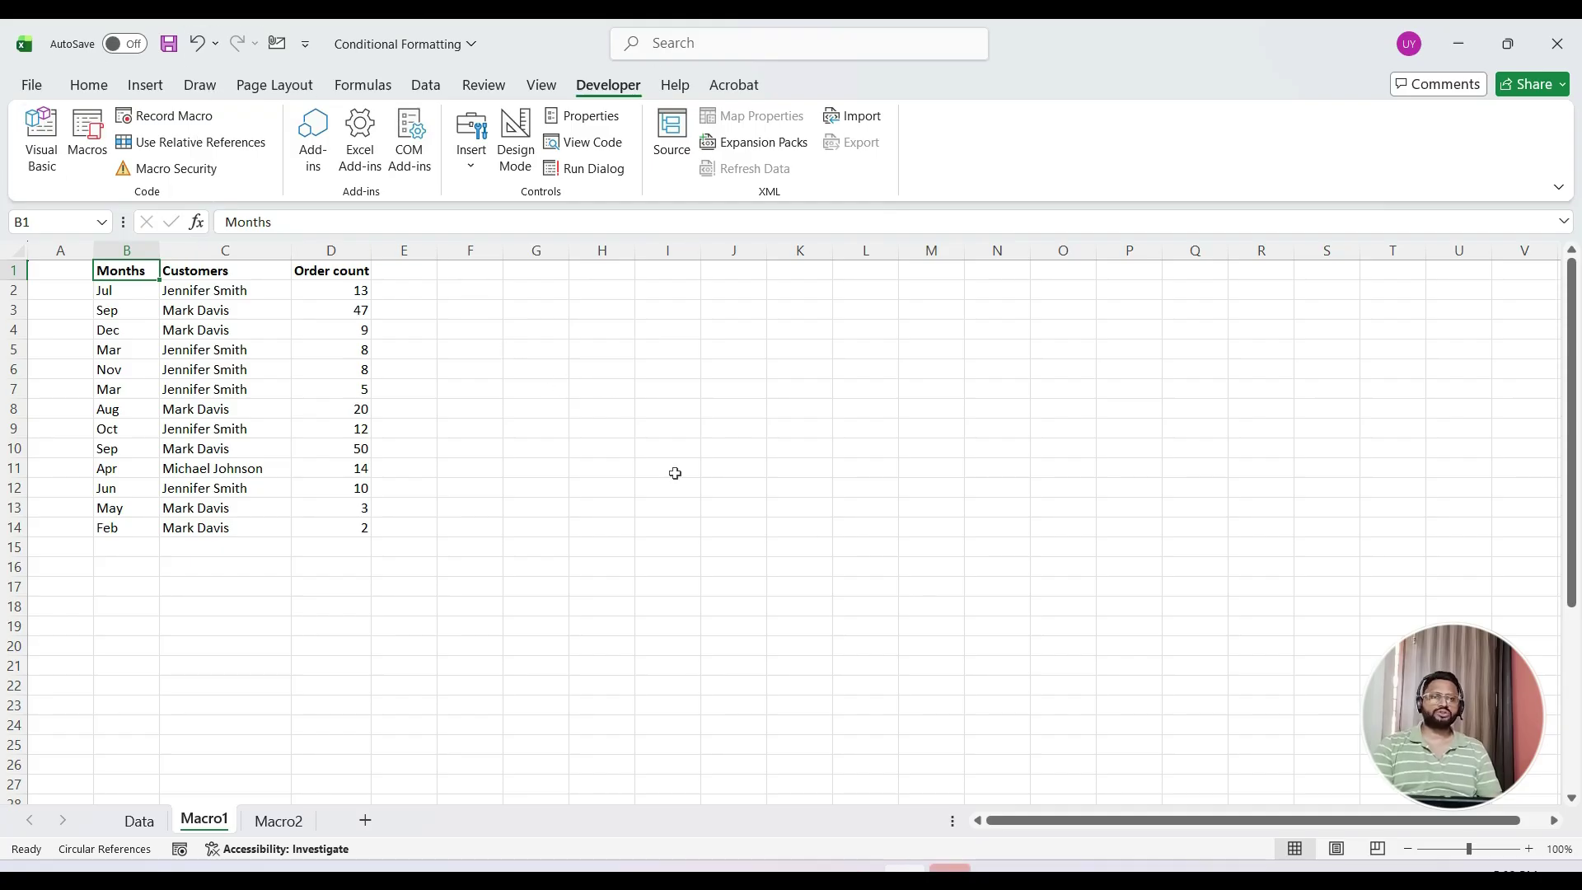
{"action": "left_click", "coordinate": [520, 423]}
{"action": "left_click", "coordinate": [31, 93]}
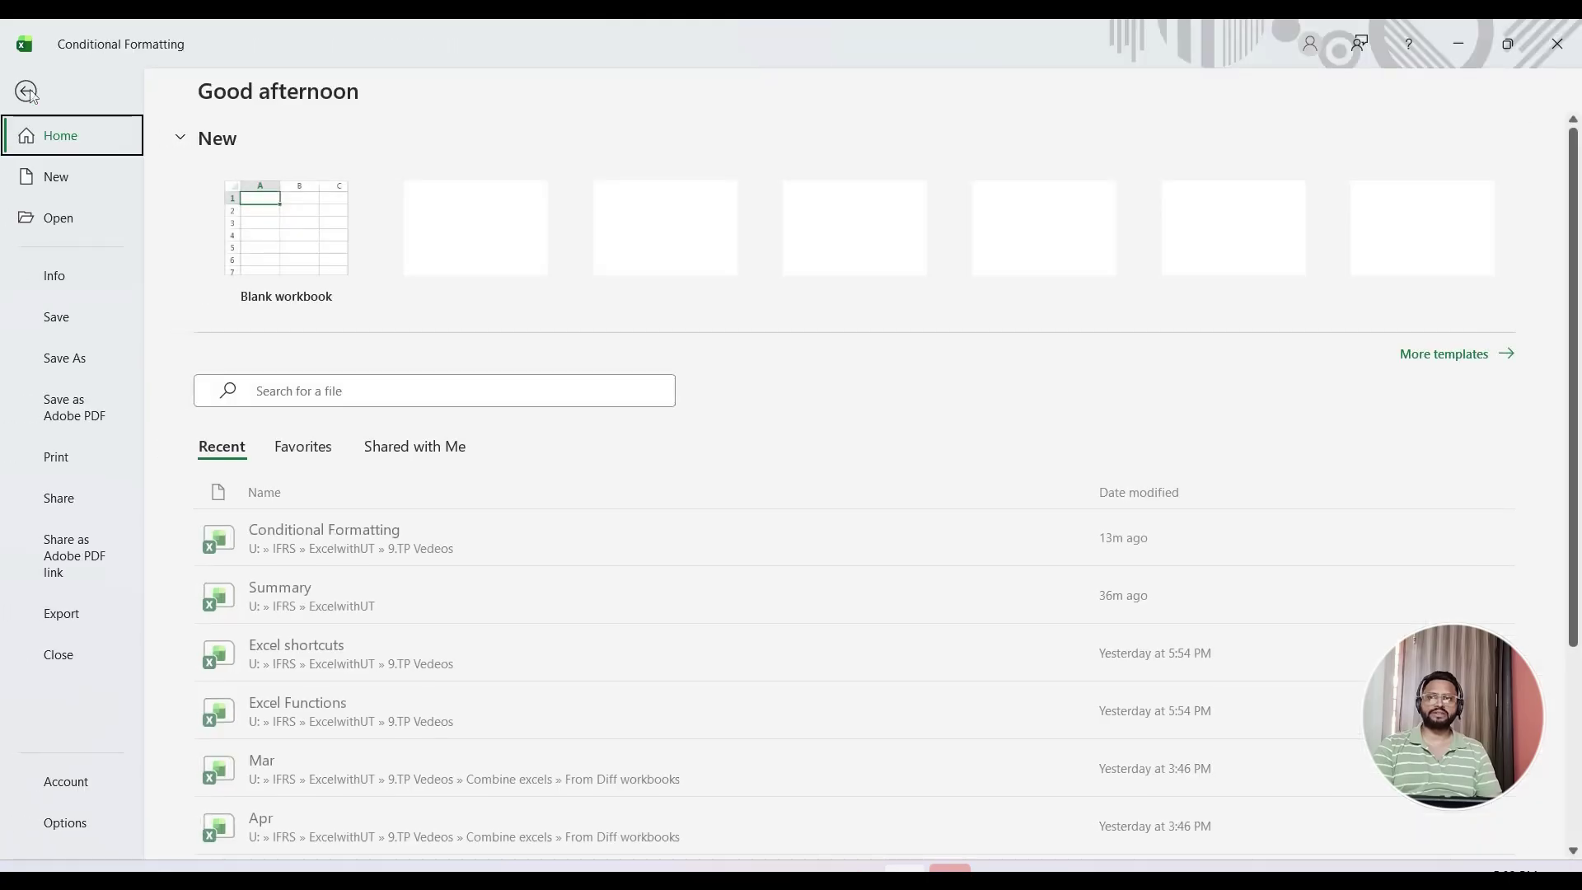
{"action": "left_click", "coordinate": [64, 826]}
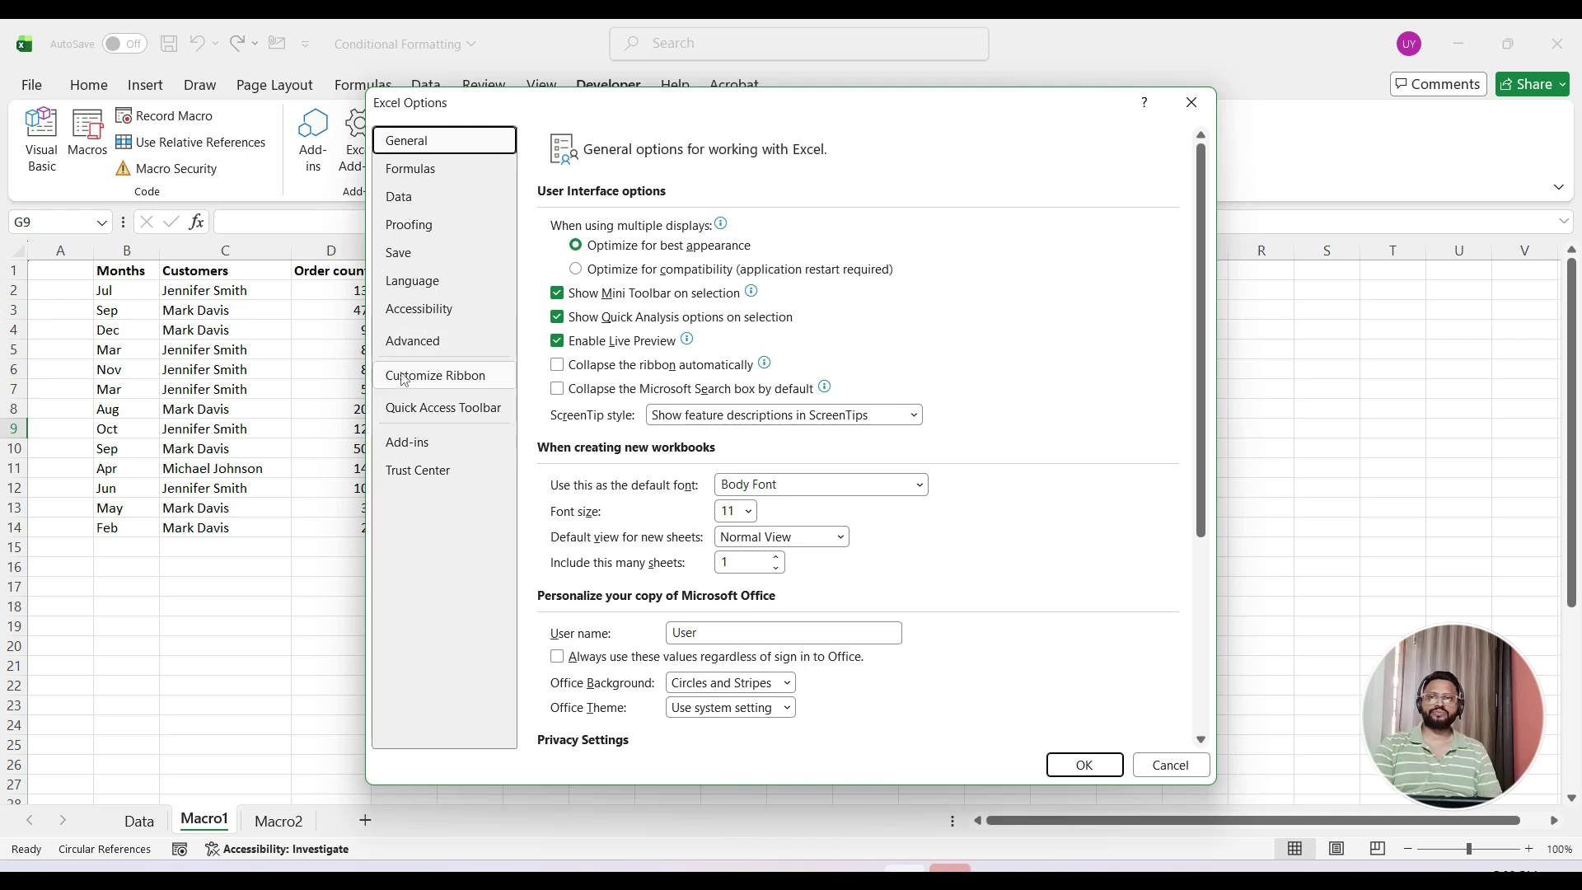
{"action": "left_click", "coordinate": [404, 376]}
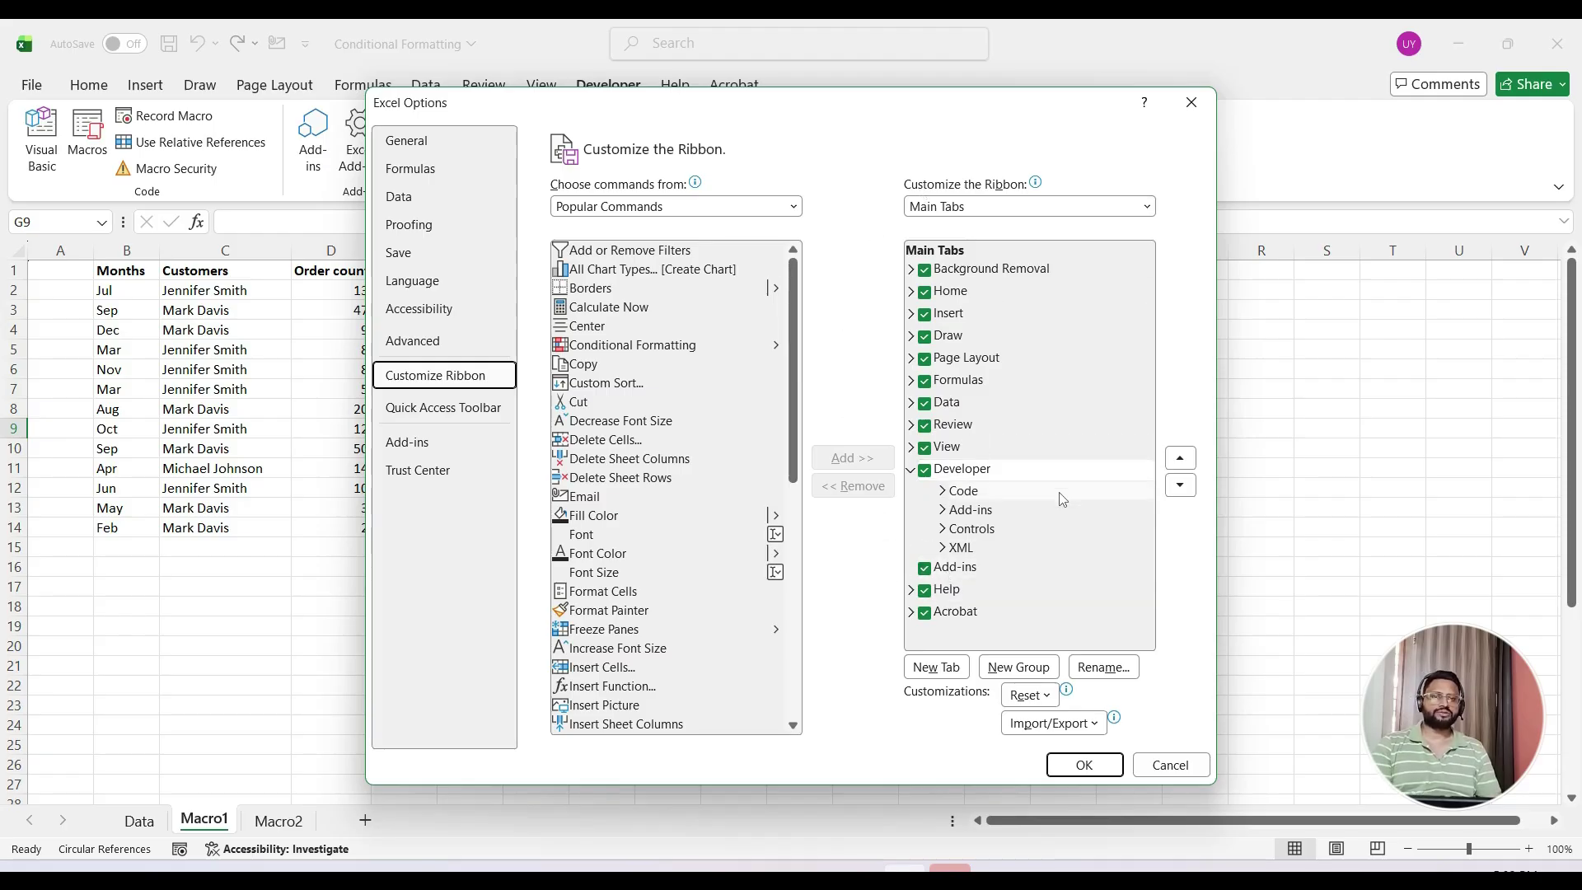
{"action": "left_click", "coordinate": [1014, 207]}
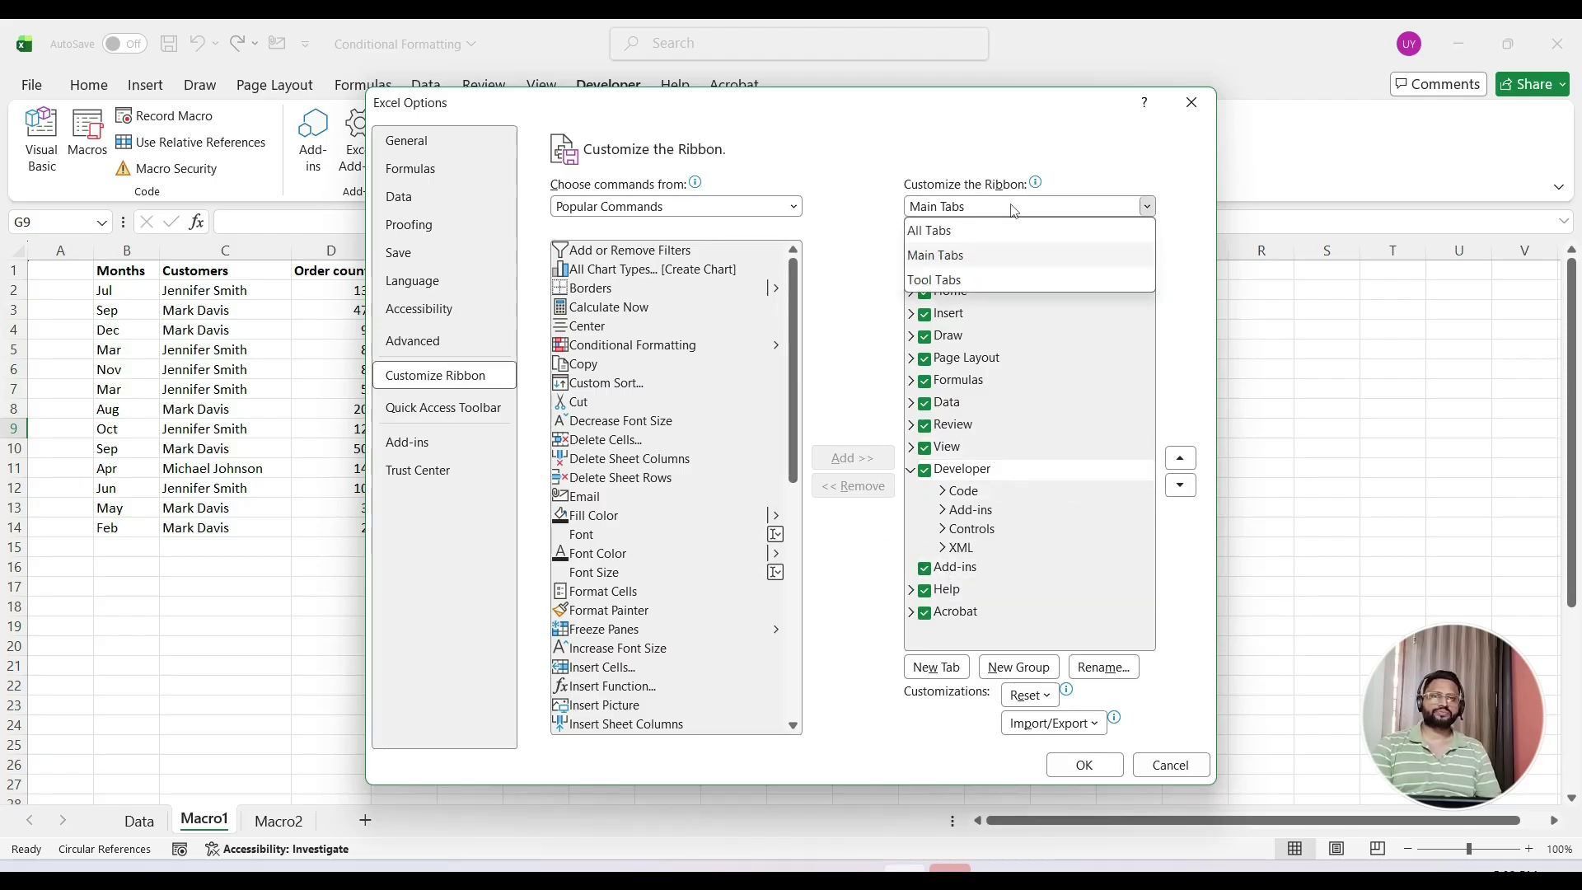
{"action": "left_click", "coordinate": [932, 231]}
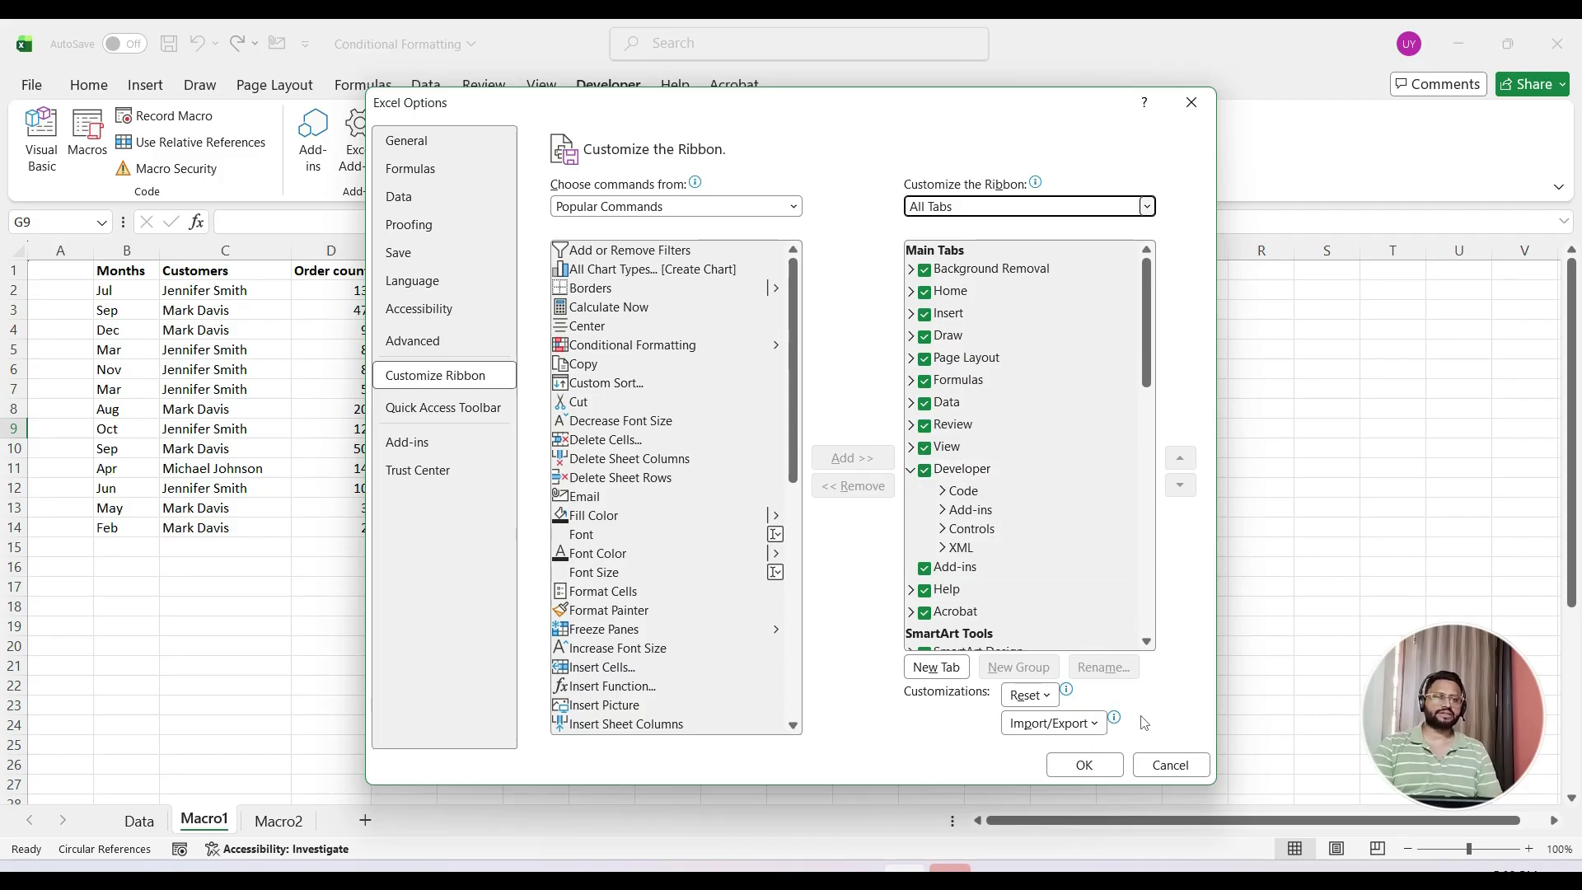
{"action": "left_click", "coordinate": [1162, 766]}
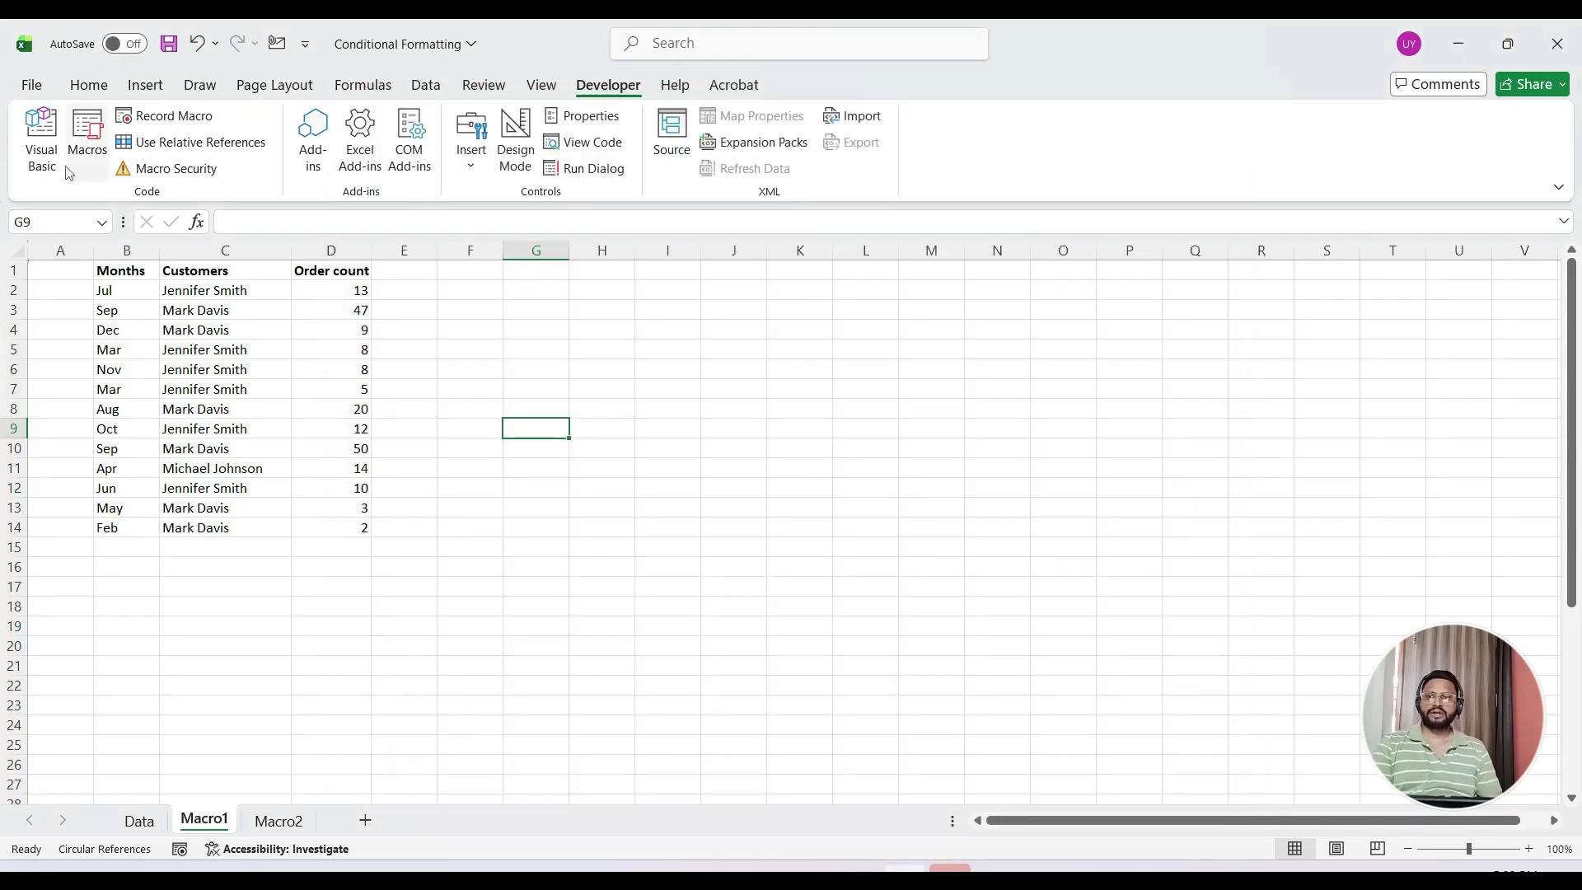
Run the SortByOrderCount macro on the Macro1 sheet and dismiss its message.
{"action": "left_click", "coordinate": [86, 128]}
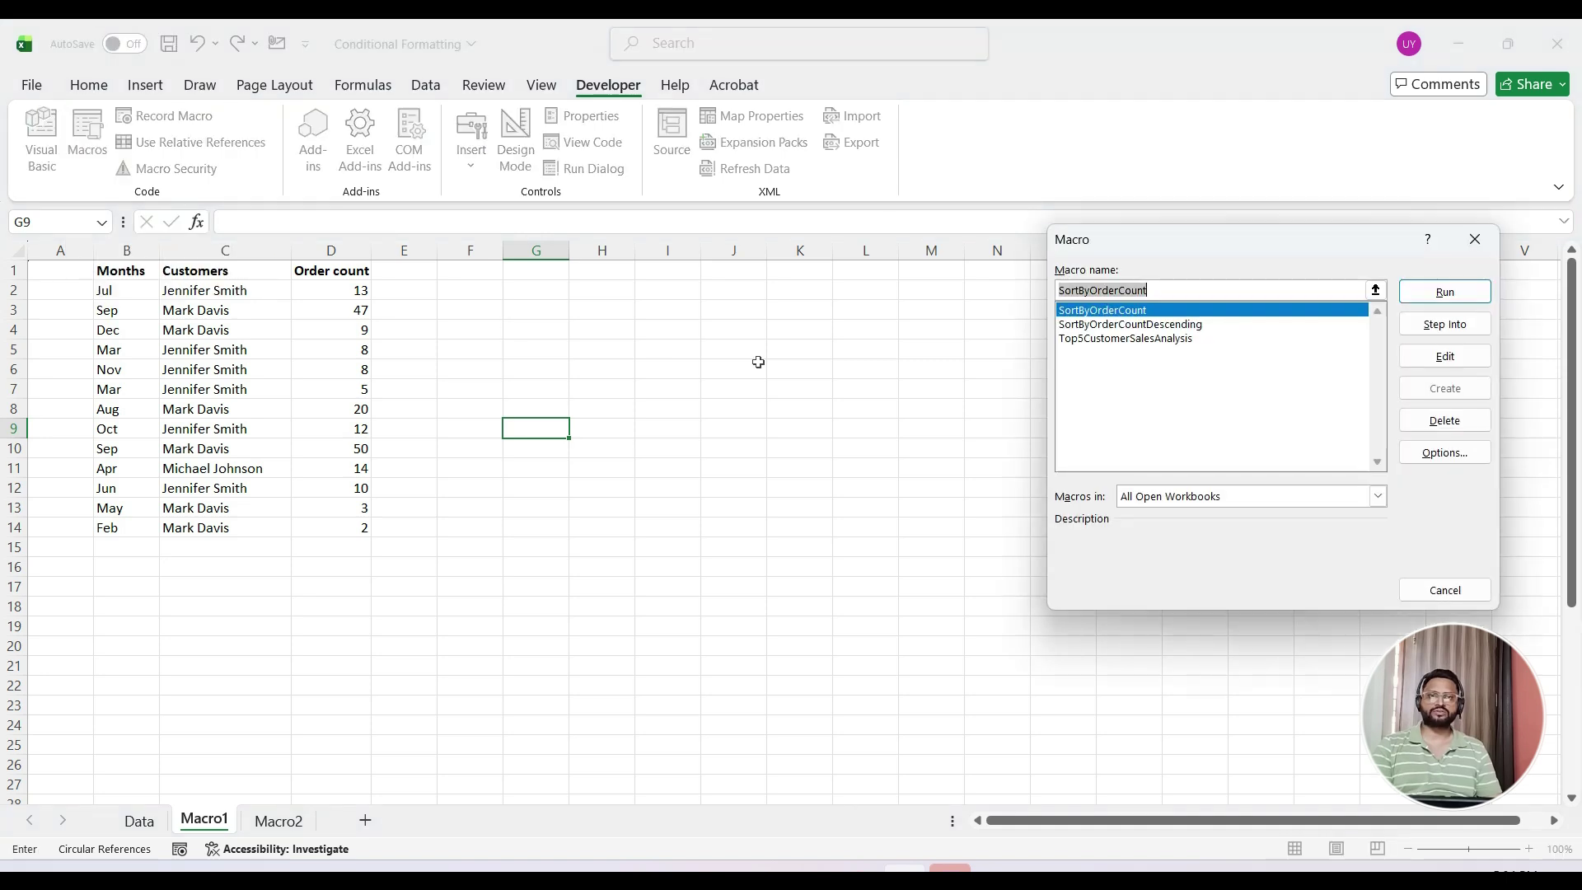
{"action": "left_click_drag", "start_coordinate": [1127, 250], "coordinate": [724, 229]}
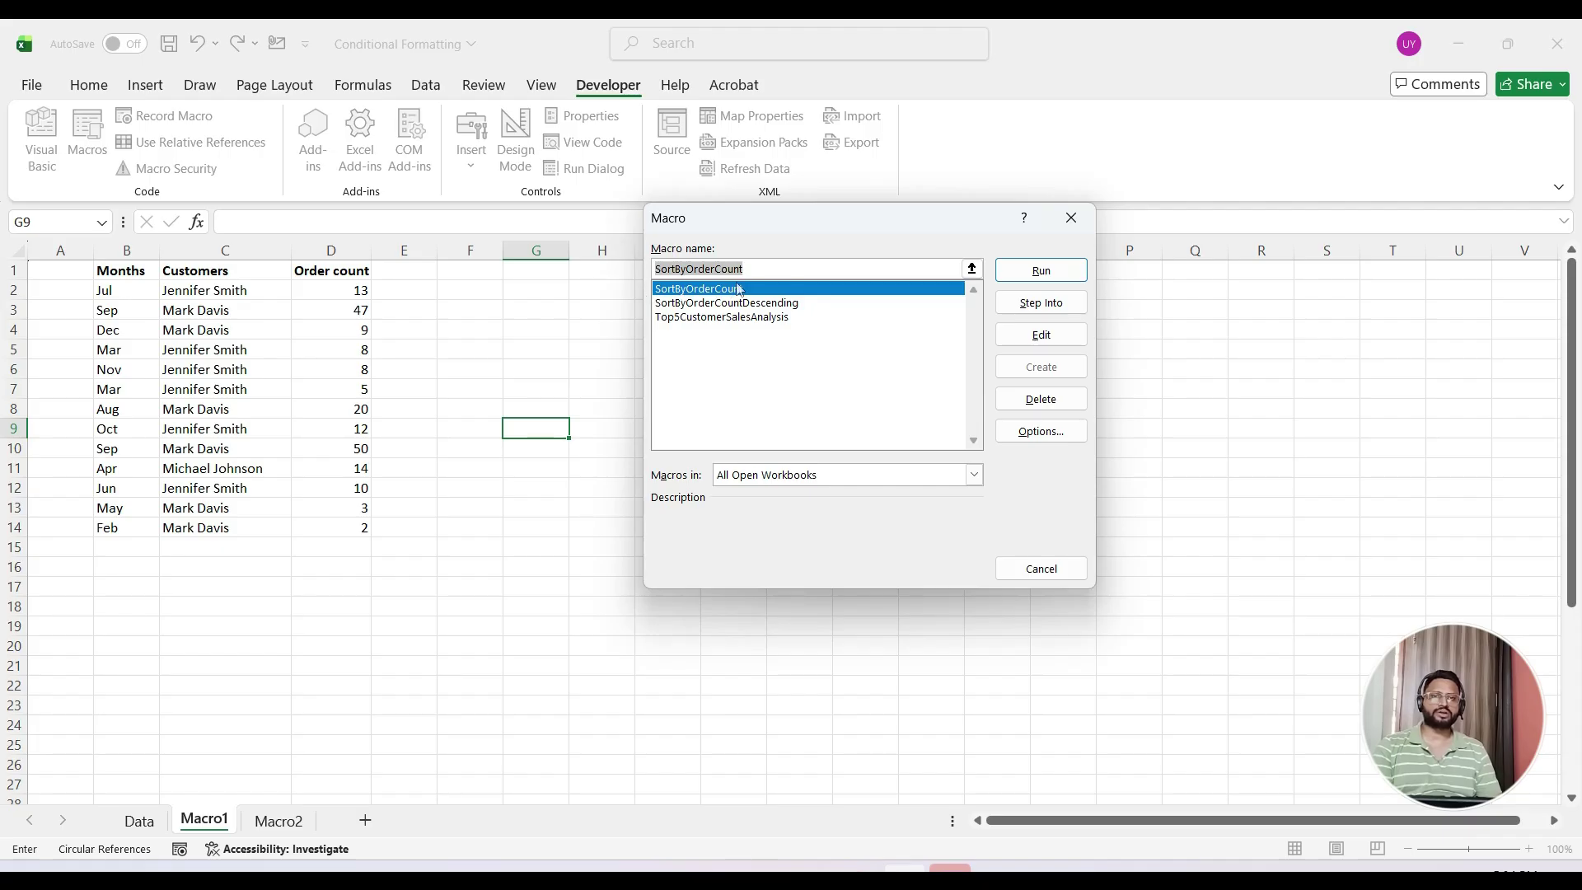
{"action": "left_click_drag", "start_coordinate": [816, 232], "coordinate": [1125, 216]}
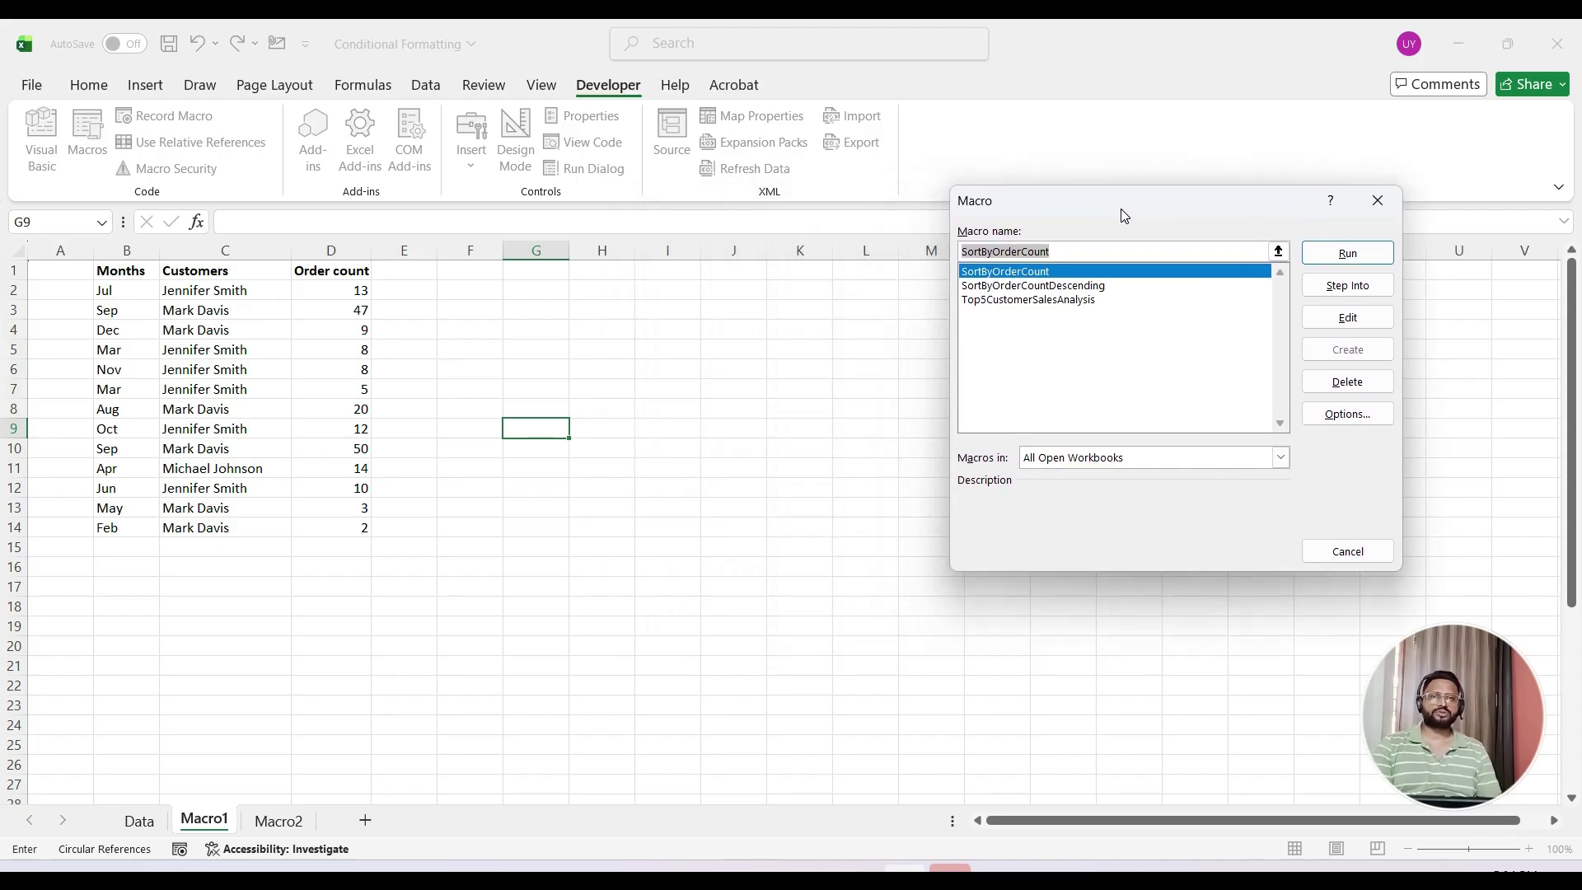
{"action": "left_click", "coordinate": [1345, 255]}
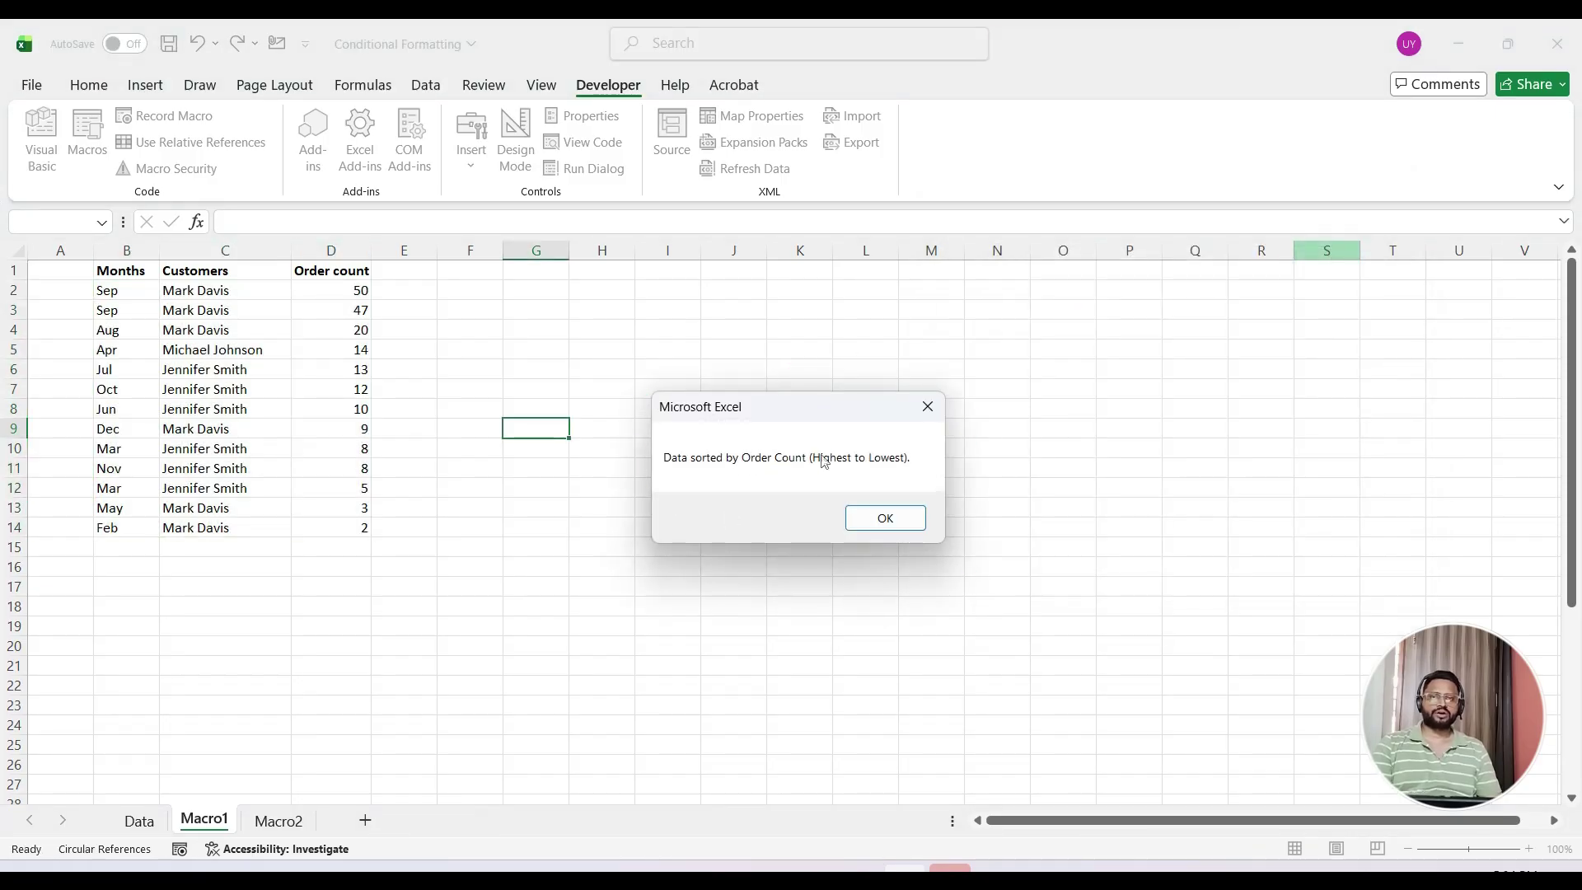
{"action": "left_click_drag", "start_coordinate": [816, 410], "coordinate": [957, 314]}
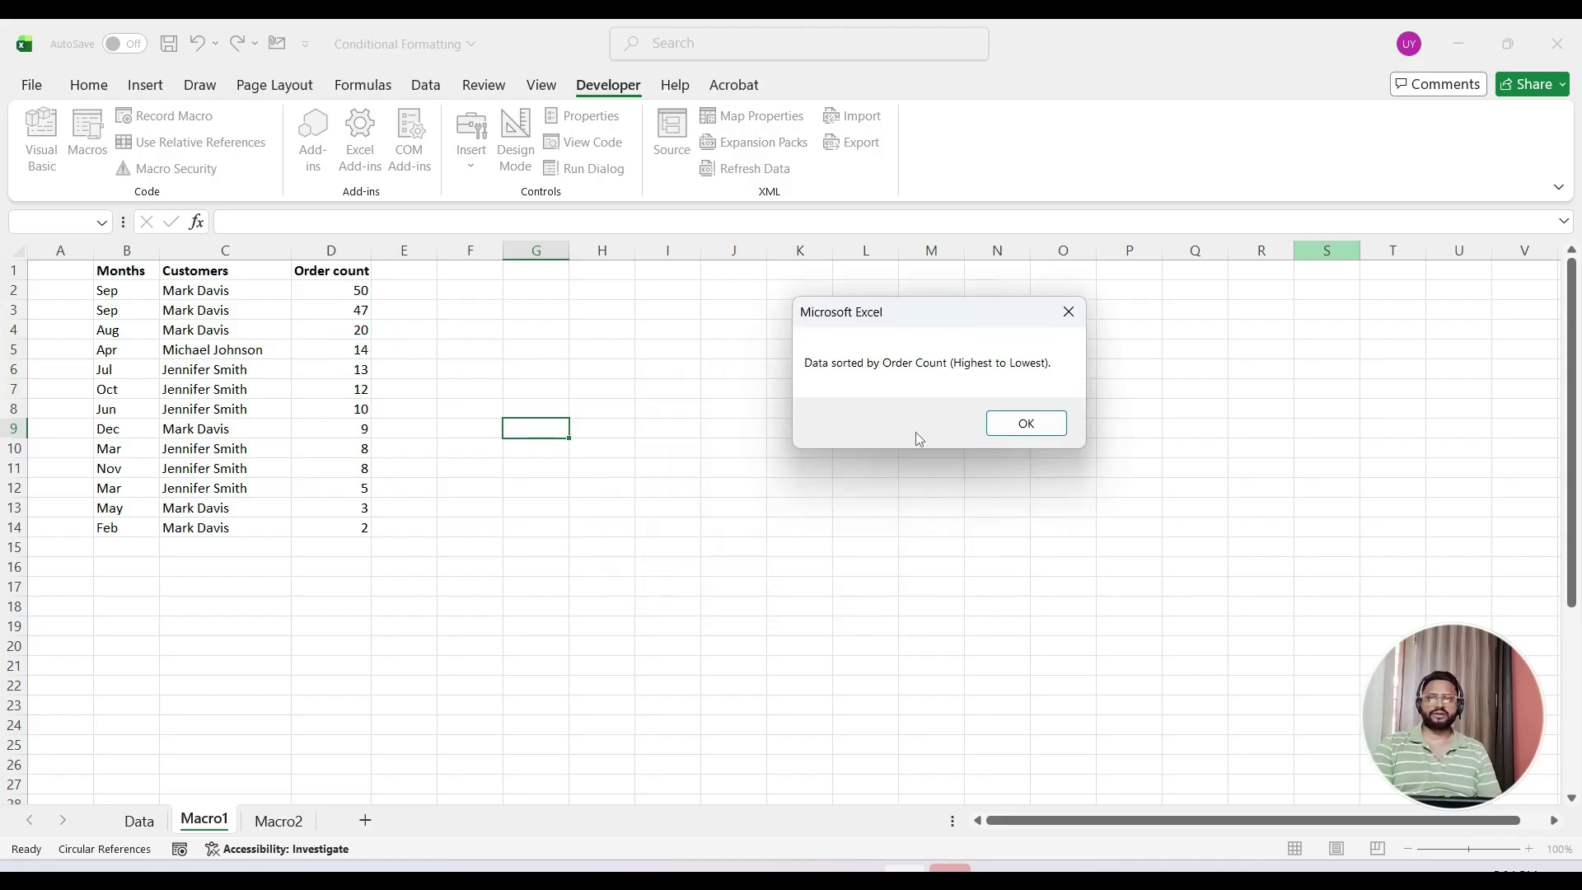
{"action": "left_click", "coordinate": [1026, 424]}
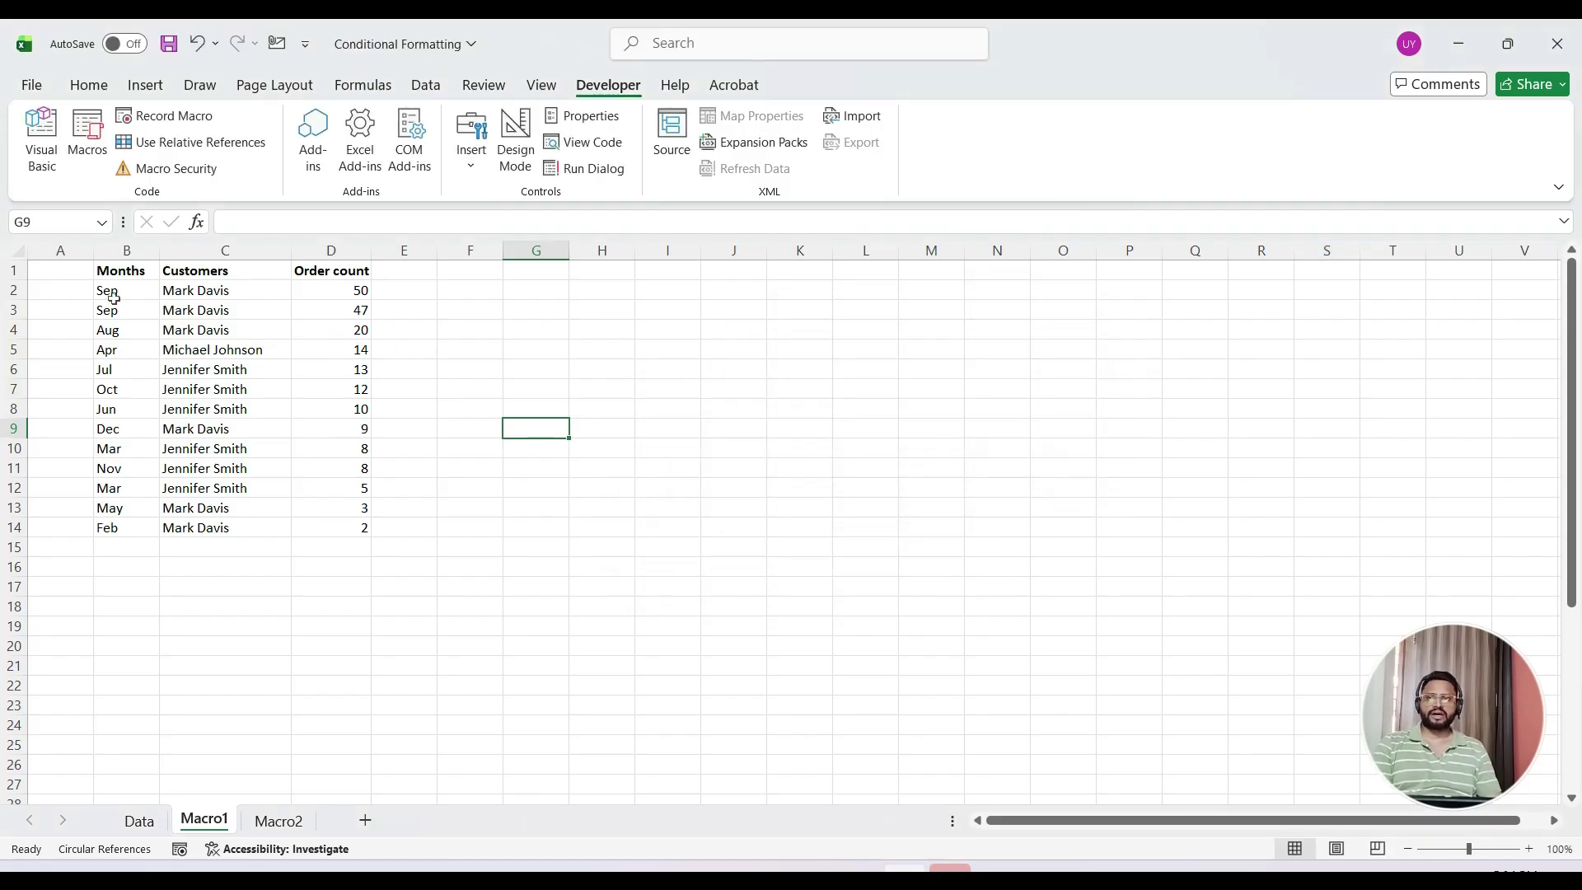
Check the order of the sorted order counts in D2:D14 and the matching customer rows.
{"action": "left_click_drag", "start_coordinate": [330, 289], "coordinate": [345, 524]}
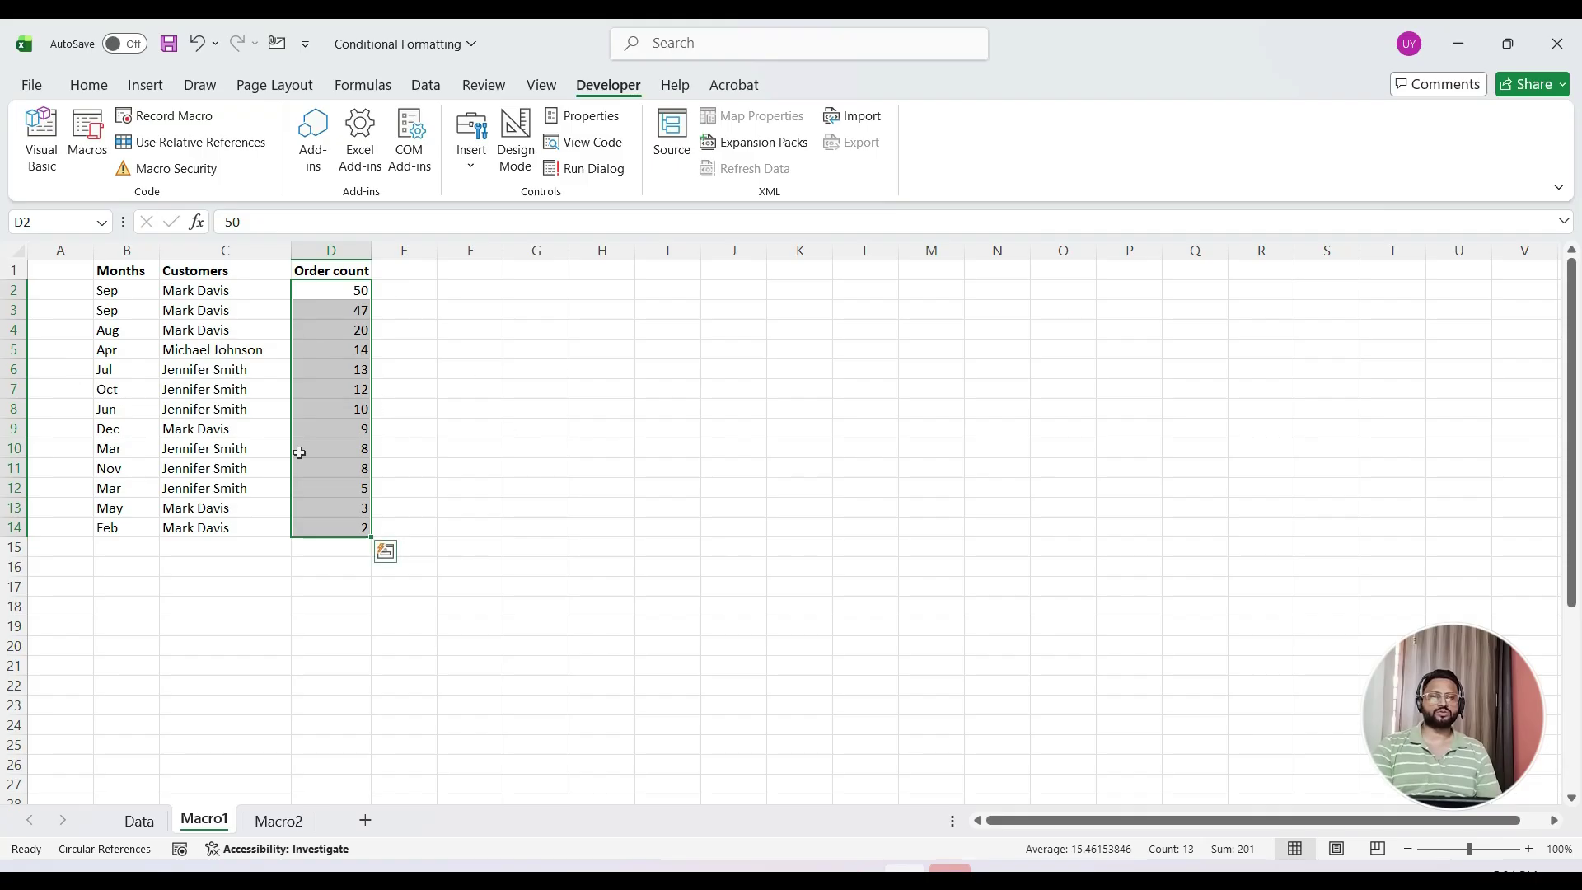
{"action": "left_click", "coordinate": [209, 347]}
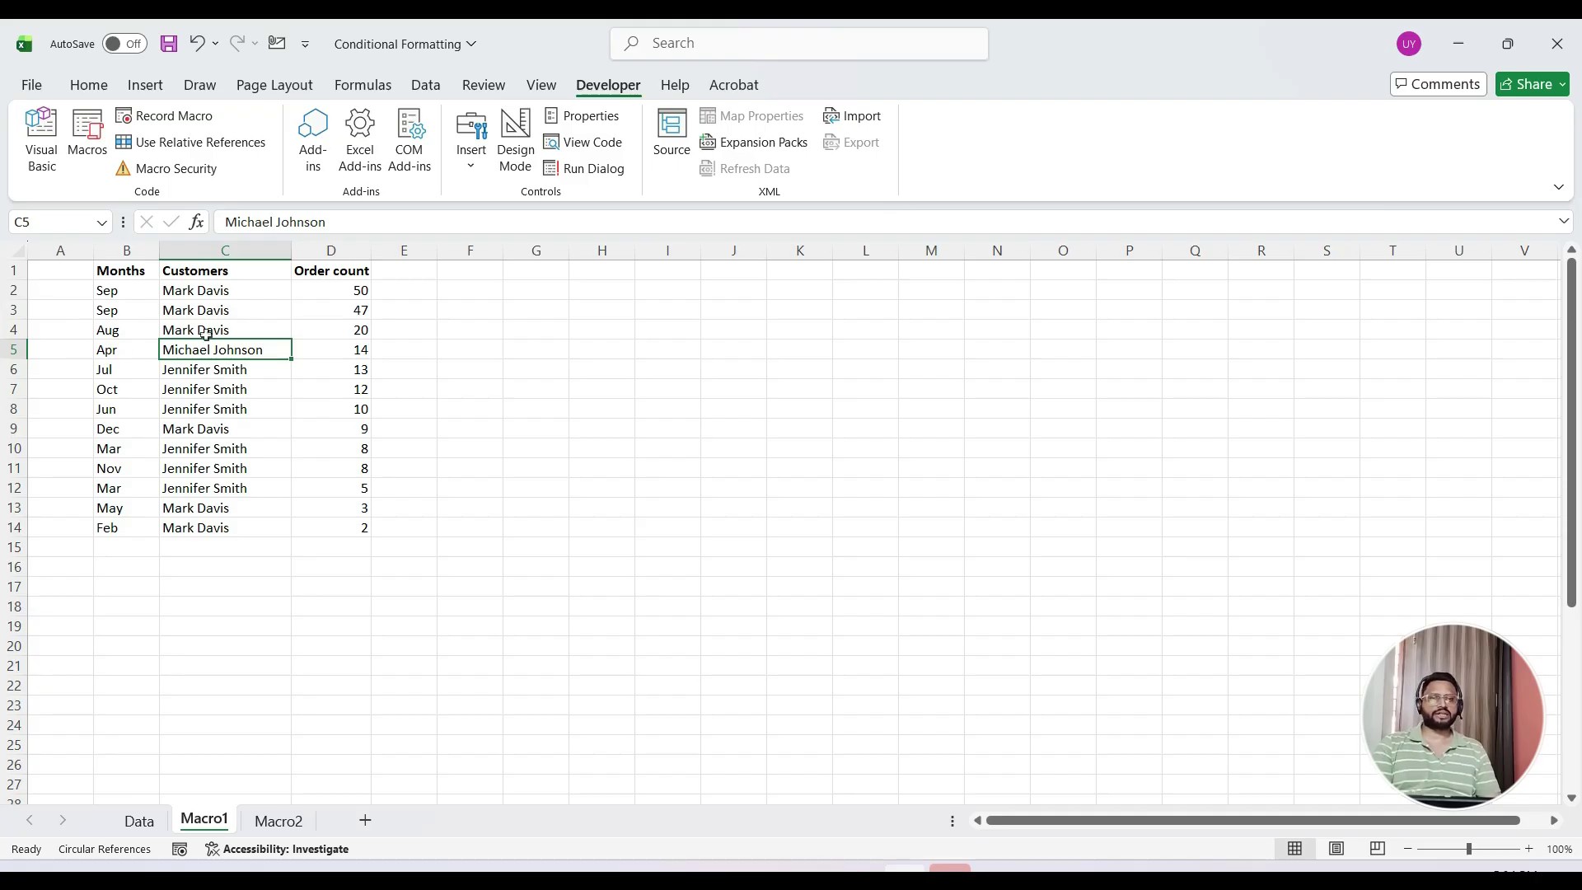
{"action": "left_click", "coordinate": [178, 563]}
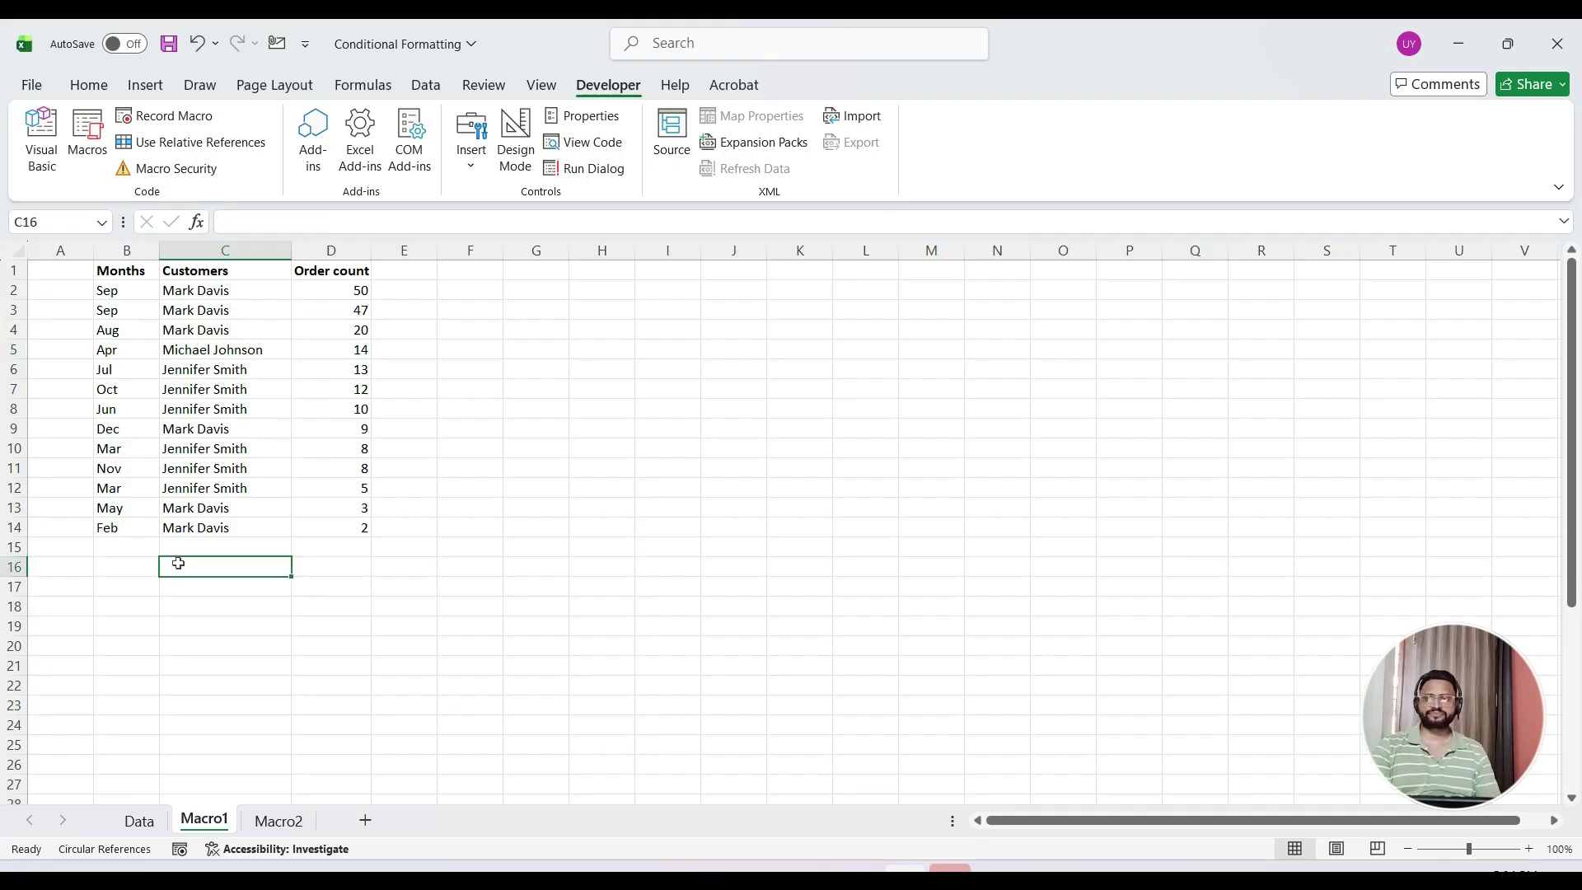
Switch to the Macro2 sheet and slightly widen the Sales column E.
{"action": "key", "text": "Up"}
{"action": "key", "text": "Up"}
{"action": "key", "text": "Up"}
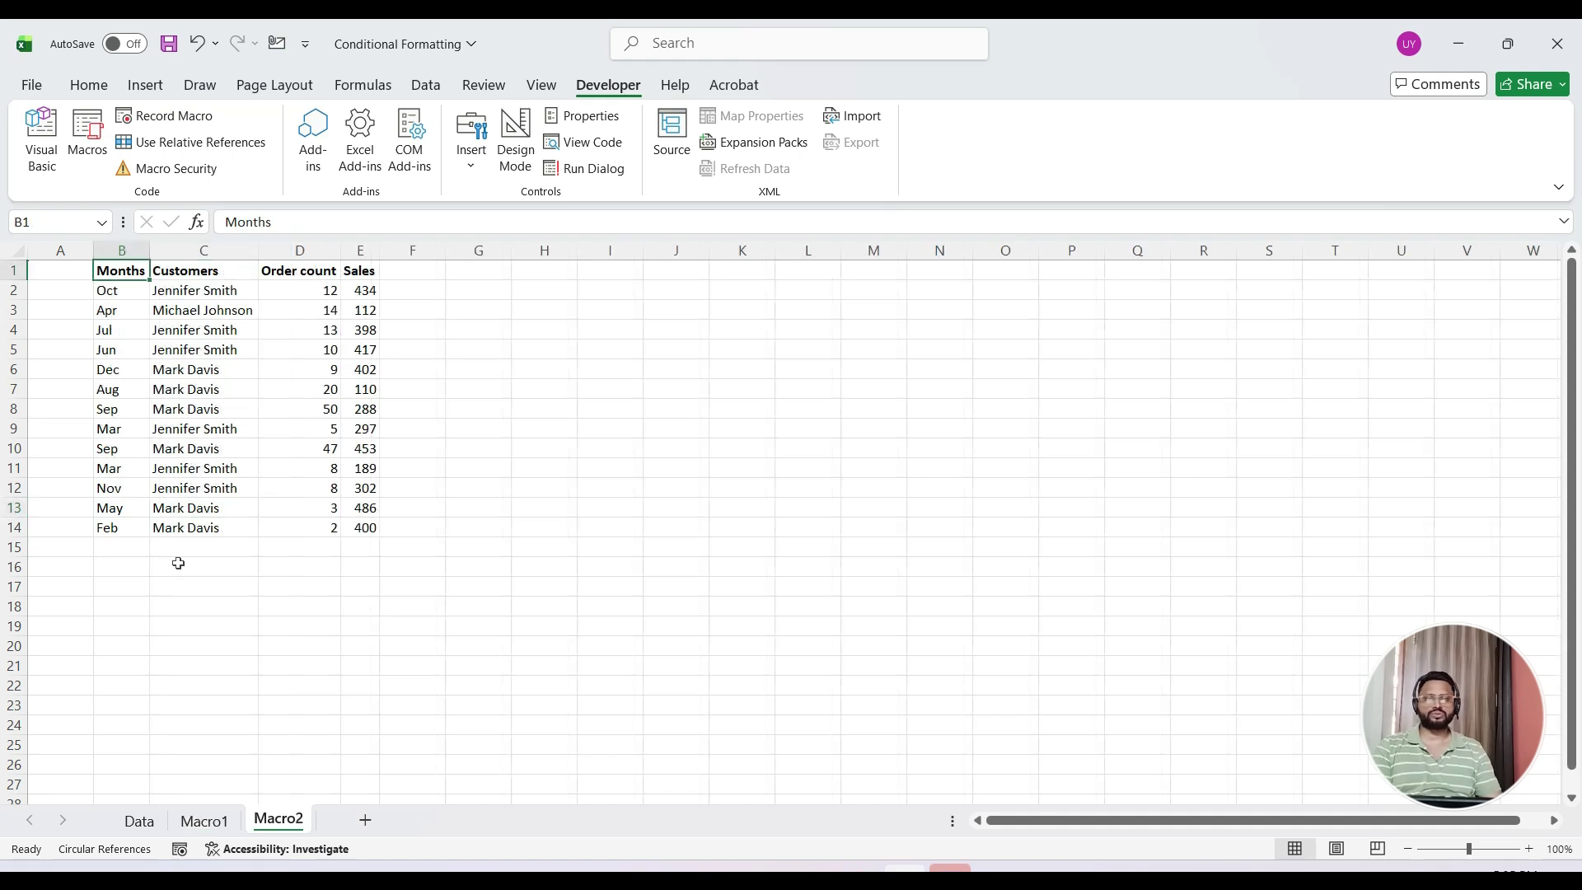
{"action": "left_click", "coordinate": [532, 470]}
{"action": "left_click", "coordinate": [264, 625]}
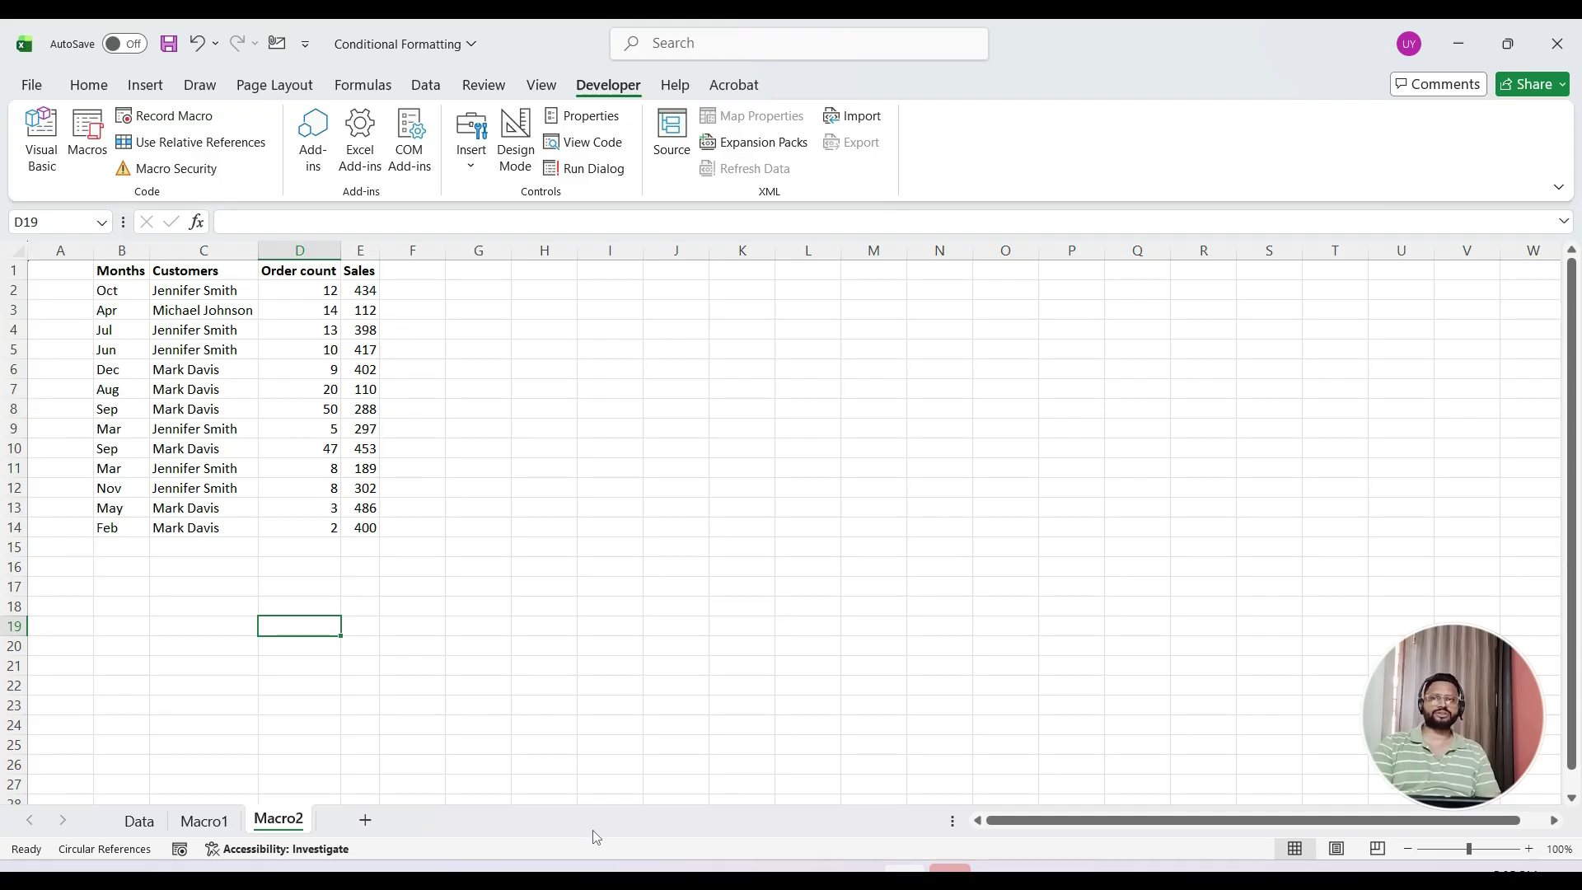
{"action": "left_click_drag", "start_coordinate": [378, 248], "coordinate": [400, 248]}
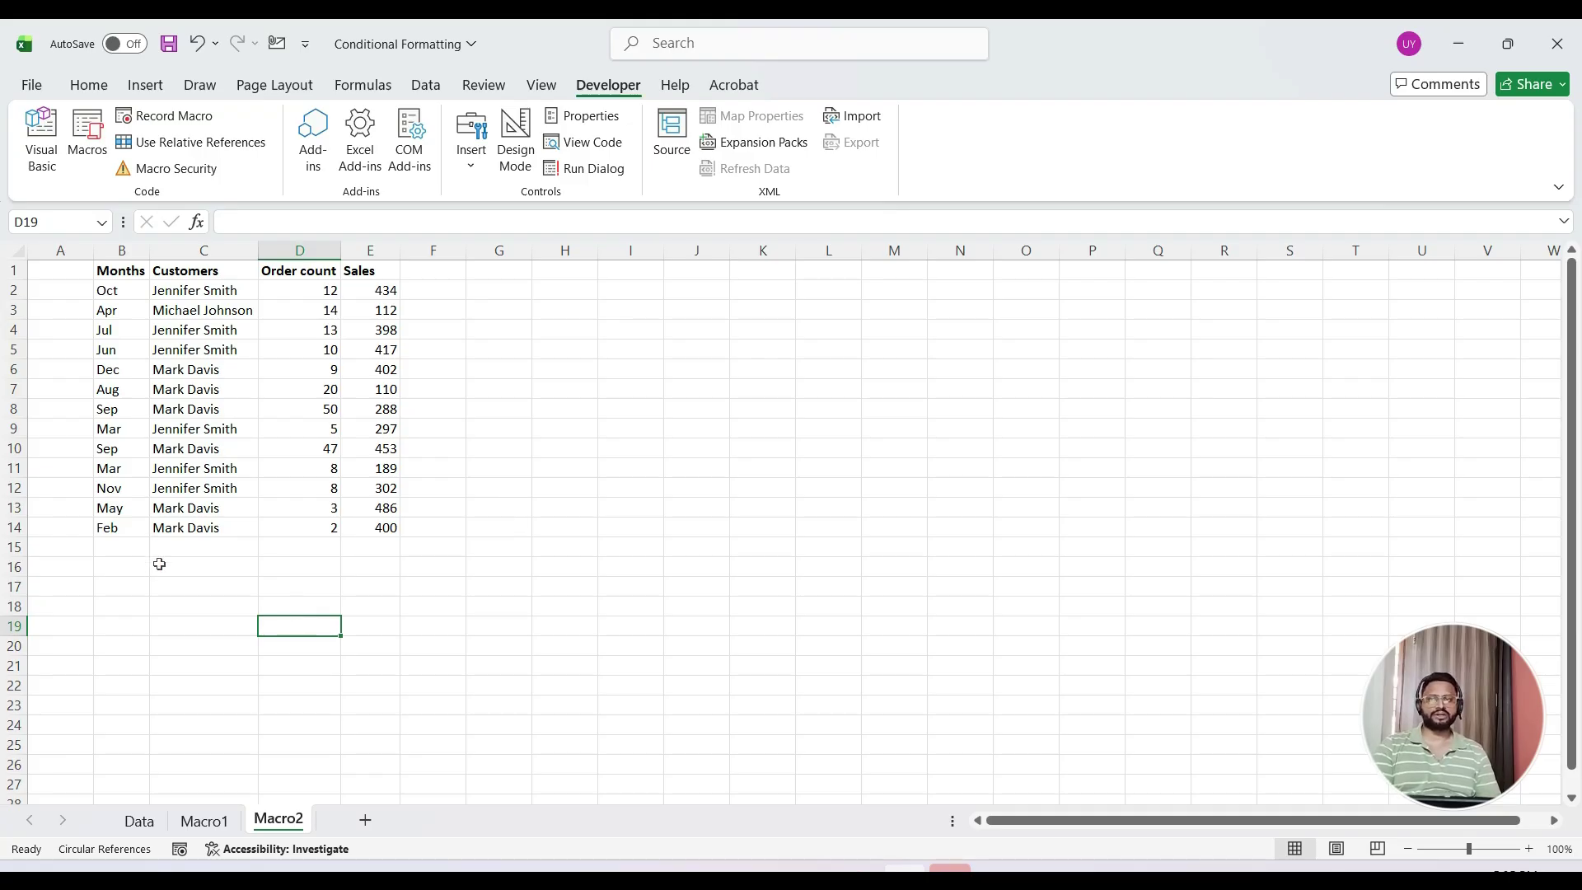
{"action": "left_click", "coordinate": [159, 566]}
{"action": "left_click", "coordinate": [107, 585]}
{"action": "left_click", "coordinate": [328, 584]}
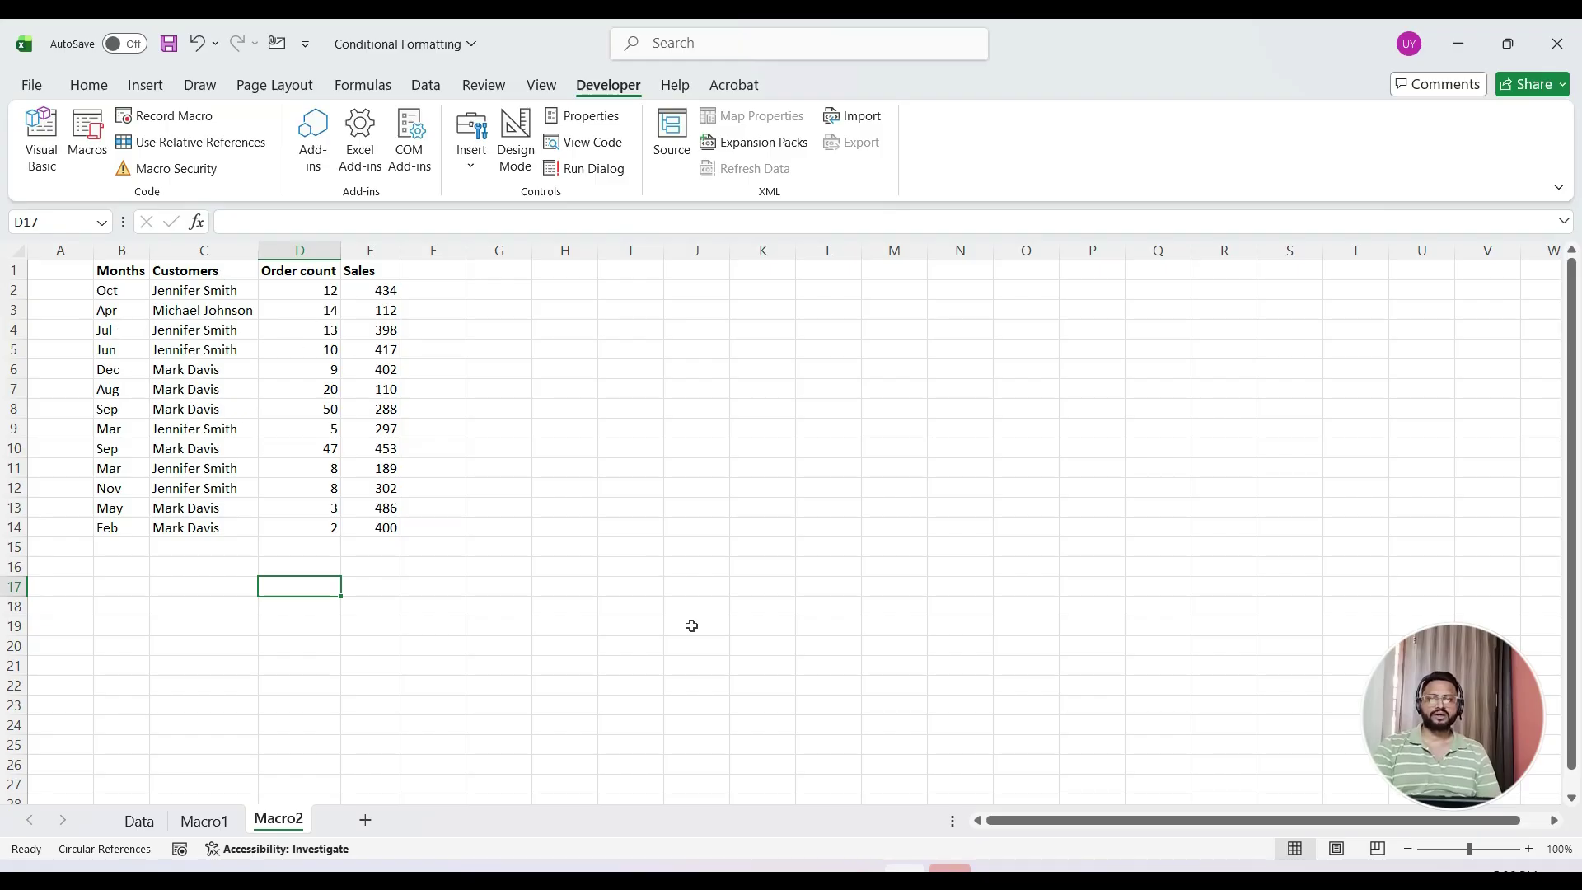
Switch to ChatGPT and write a prompt asking for a macro to separate customers' first and last names, with space in between, in new columns.
{"action": "left_click", "coordinate": [860, 871]}
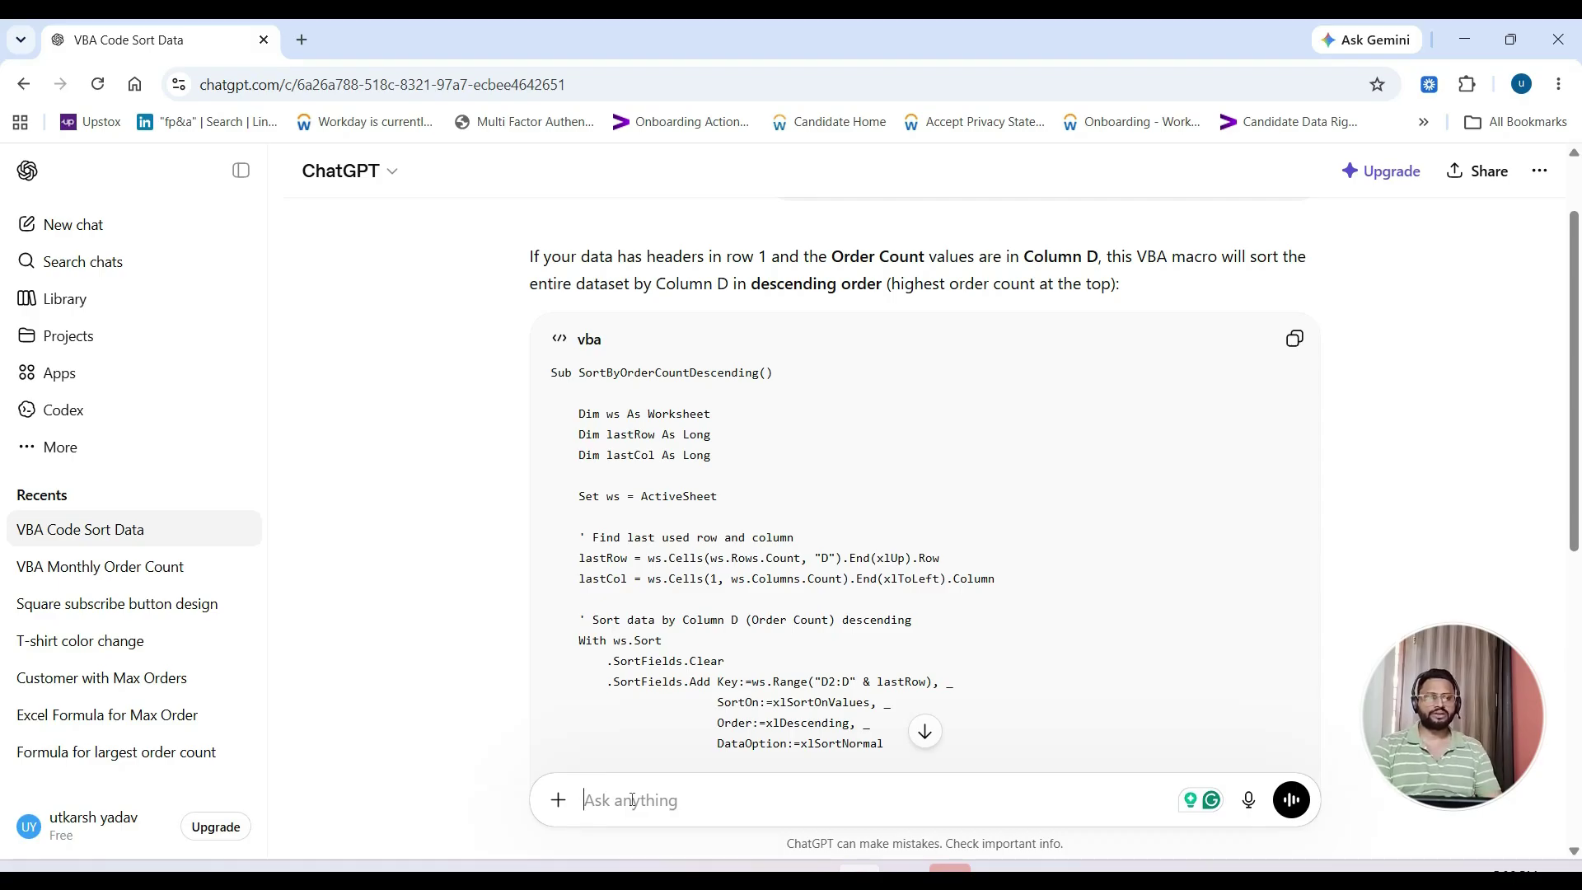
{"action": "scroll", "coordinate": [497, 659], "scroll_direction": "down", "scroll_amount": 4}
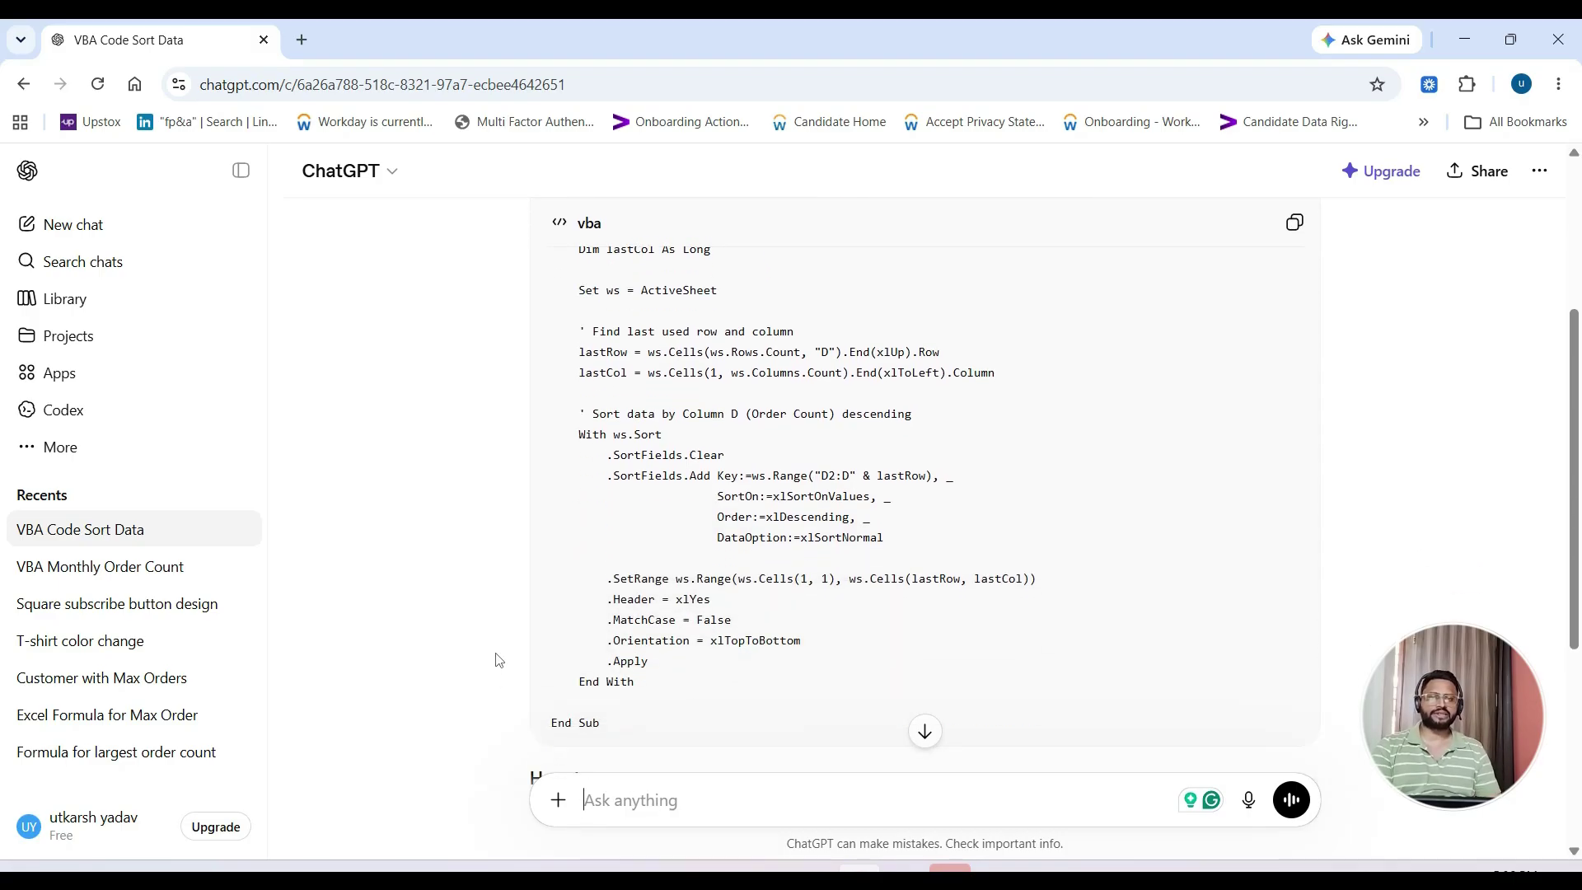
{"action": "scroll", "coordinate": [497, 659], "scroll_direction": "down", "scroll_amount": 2}
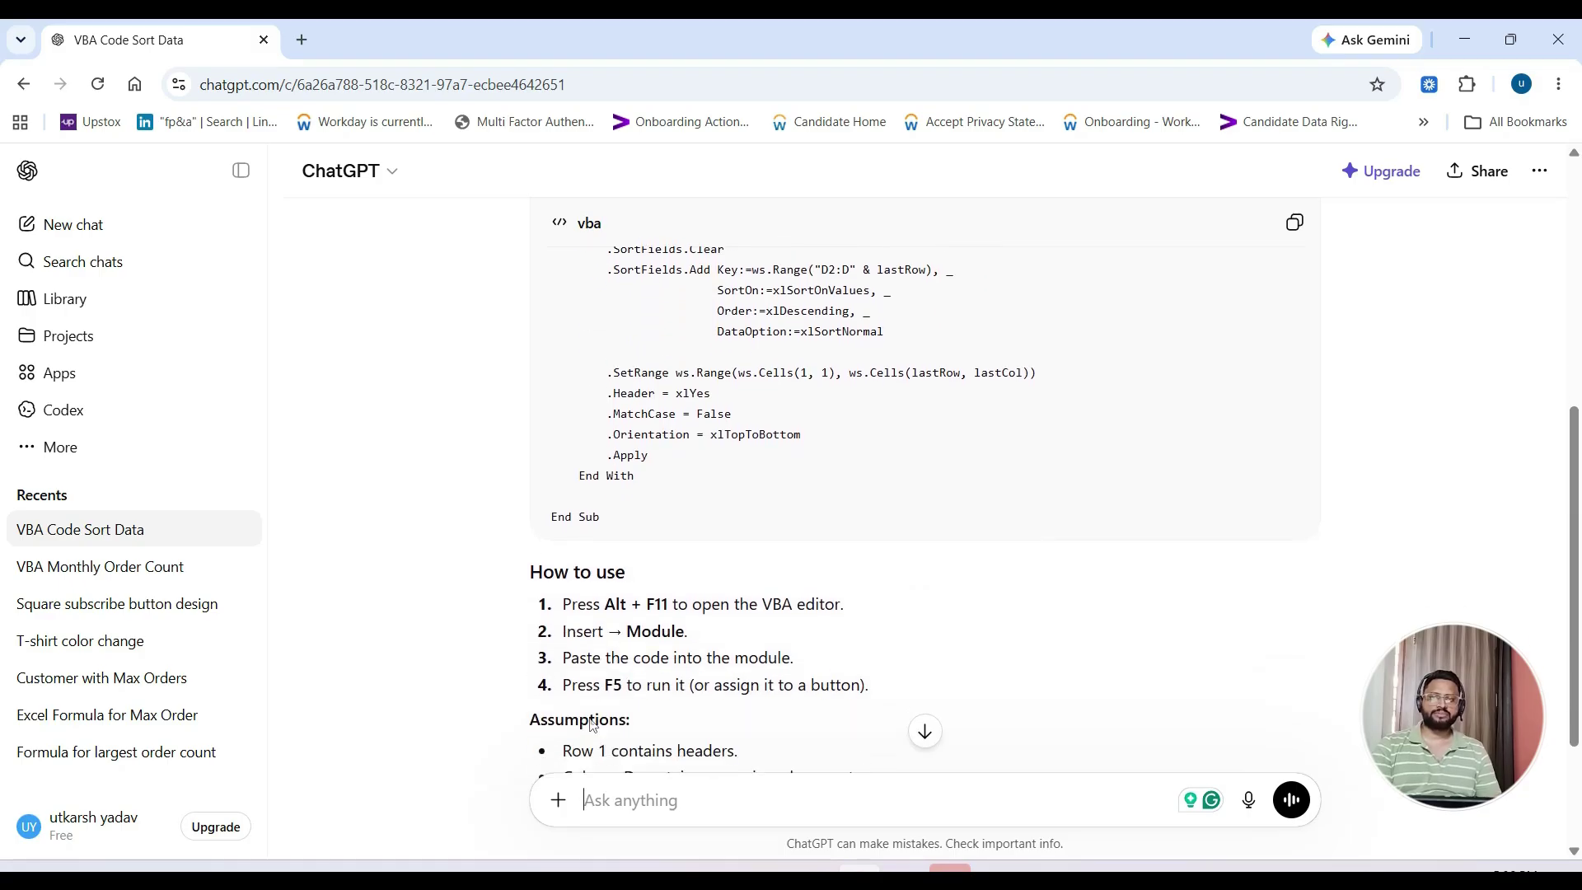
{"action": "scroll", "coordinate": [932, 660], "scroll_direction": "down", "scroll_amount": 3}
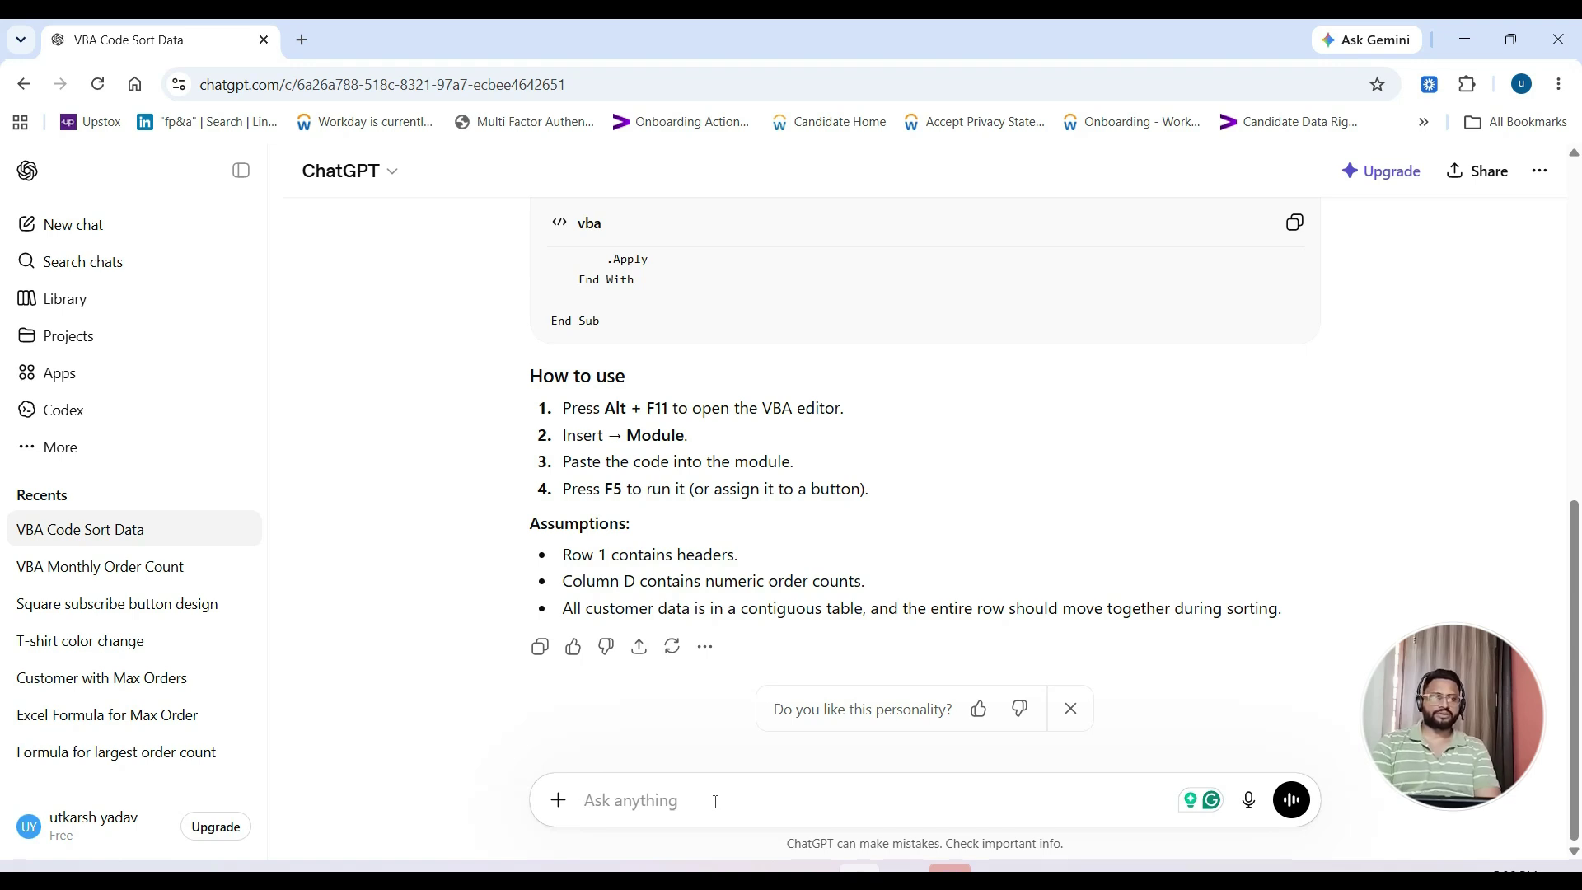
{"action": "type", "text": "Give me a macro to separ"}
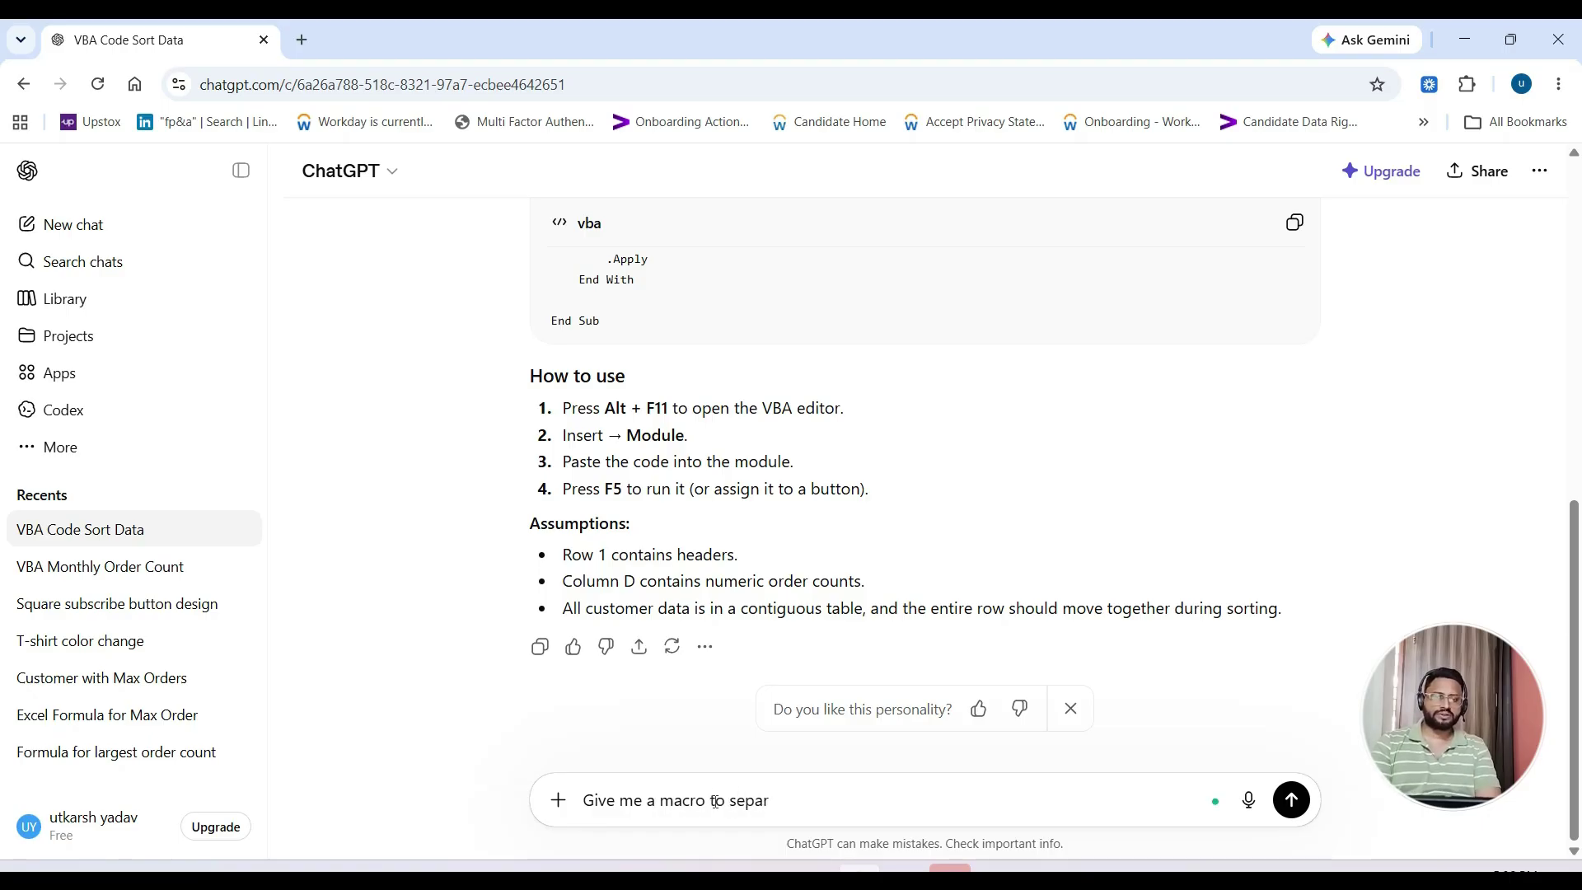
{"action": "type", "text": "ate the f"}
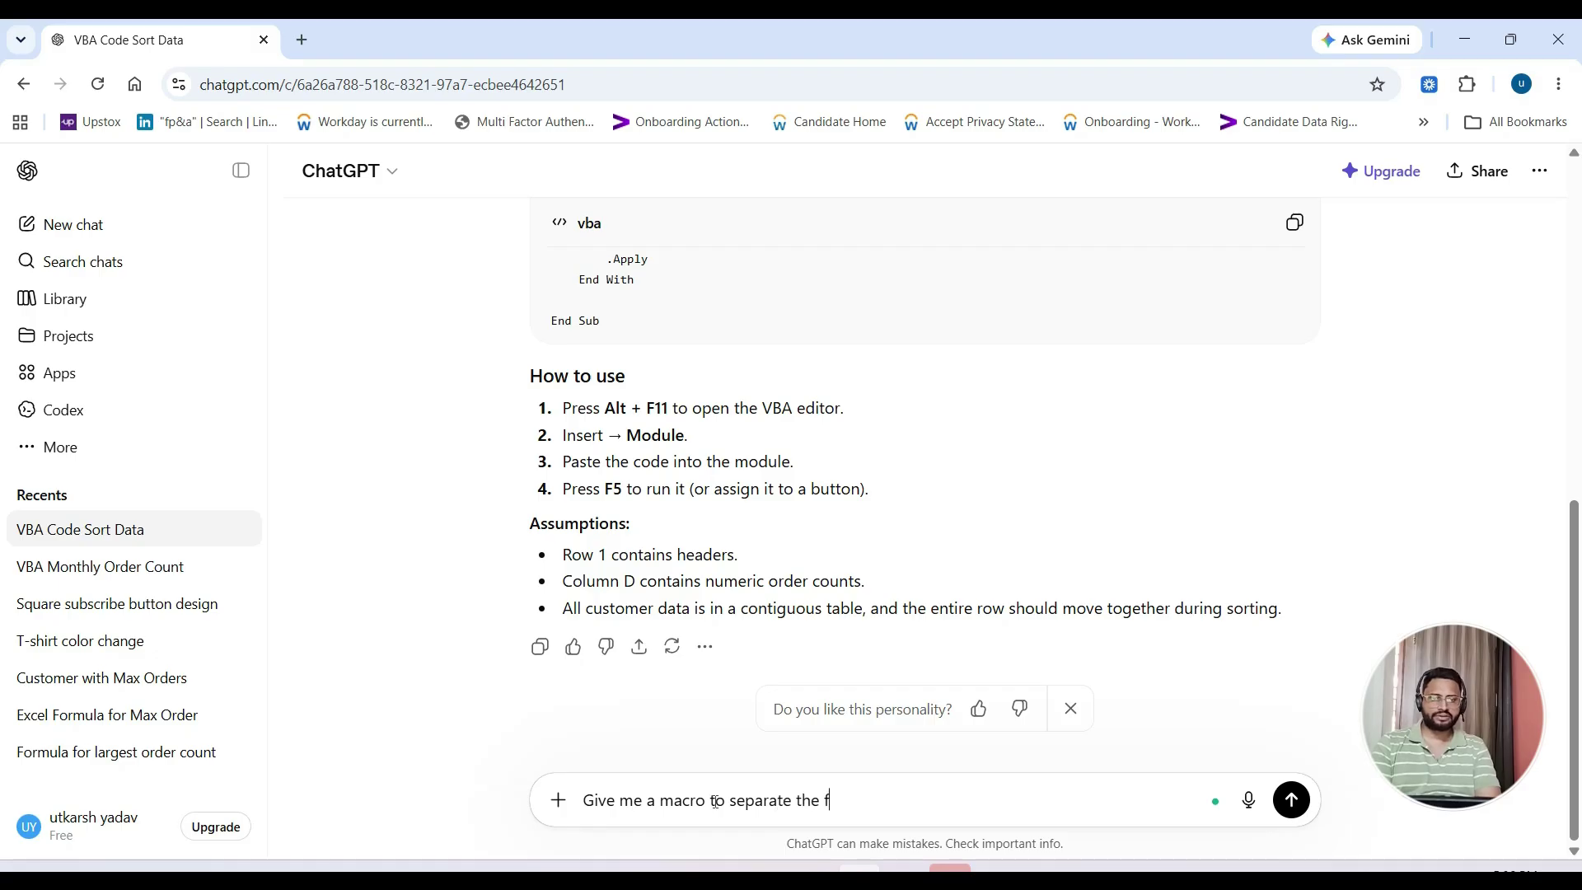
{"action": "type", "text": "irst and the last name of the"}
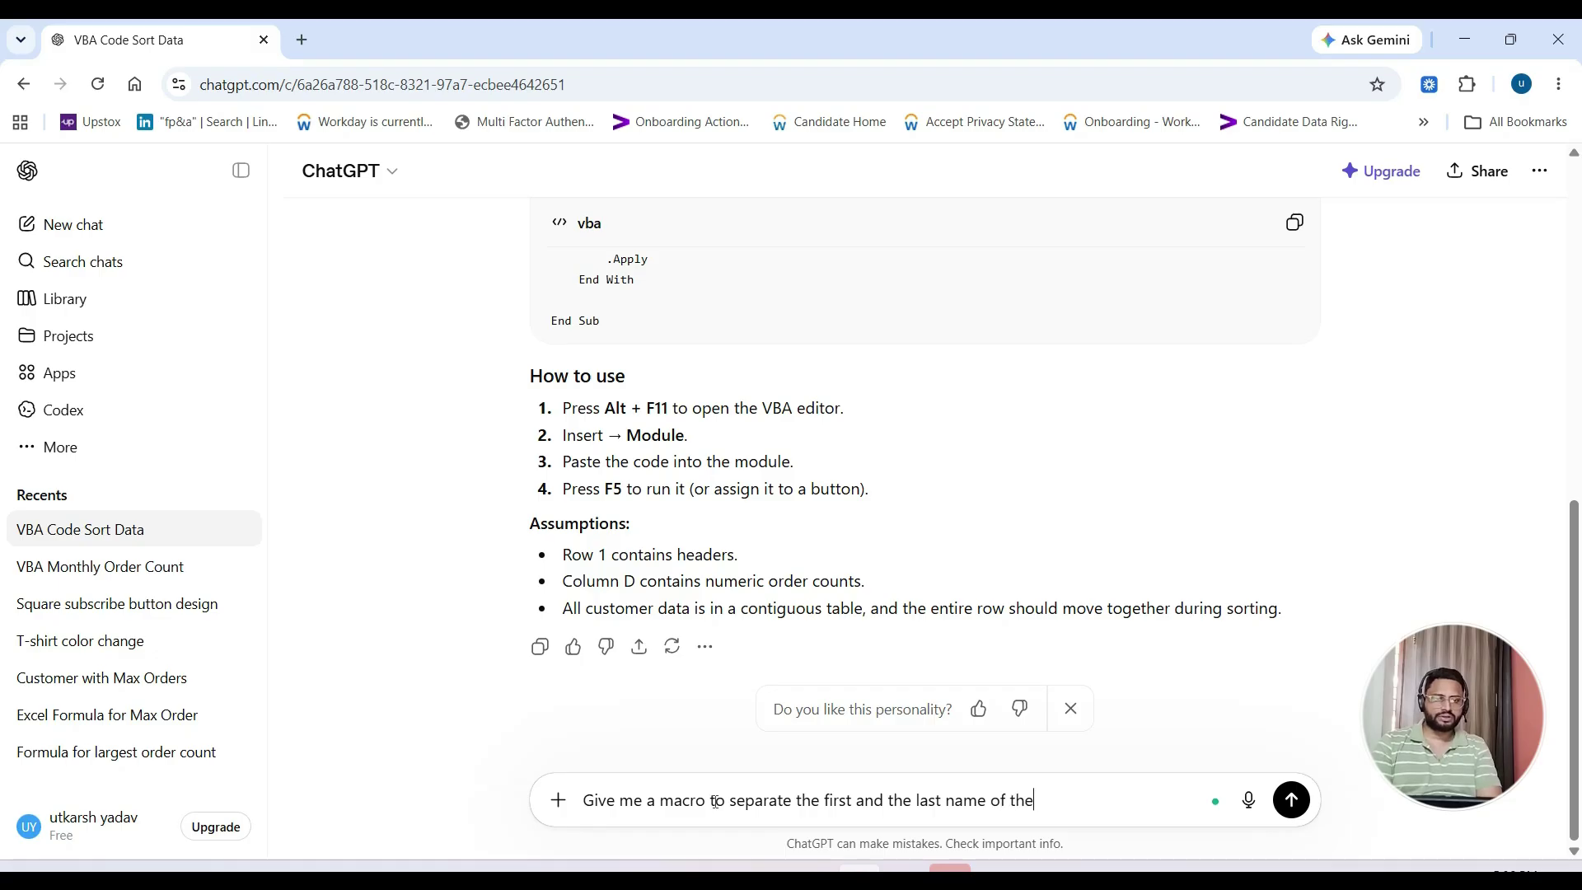
{"action": "type", "text": " customer"}
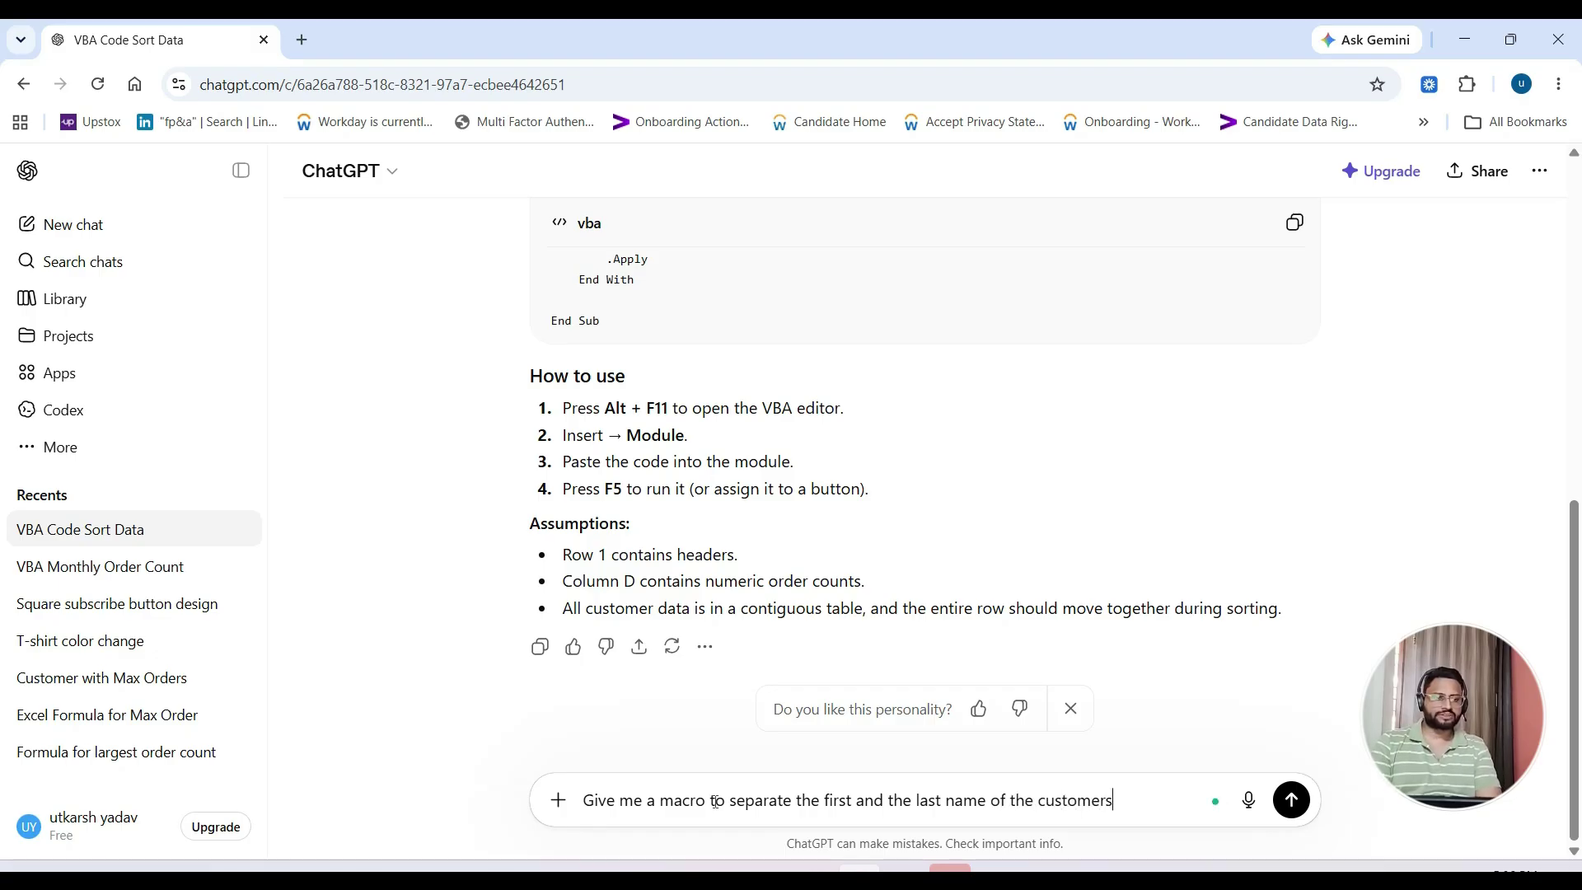
{"action": "type", "text": "s "}
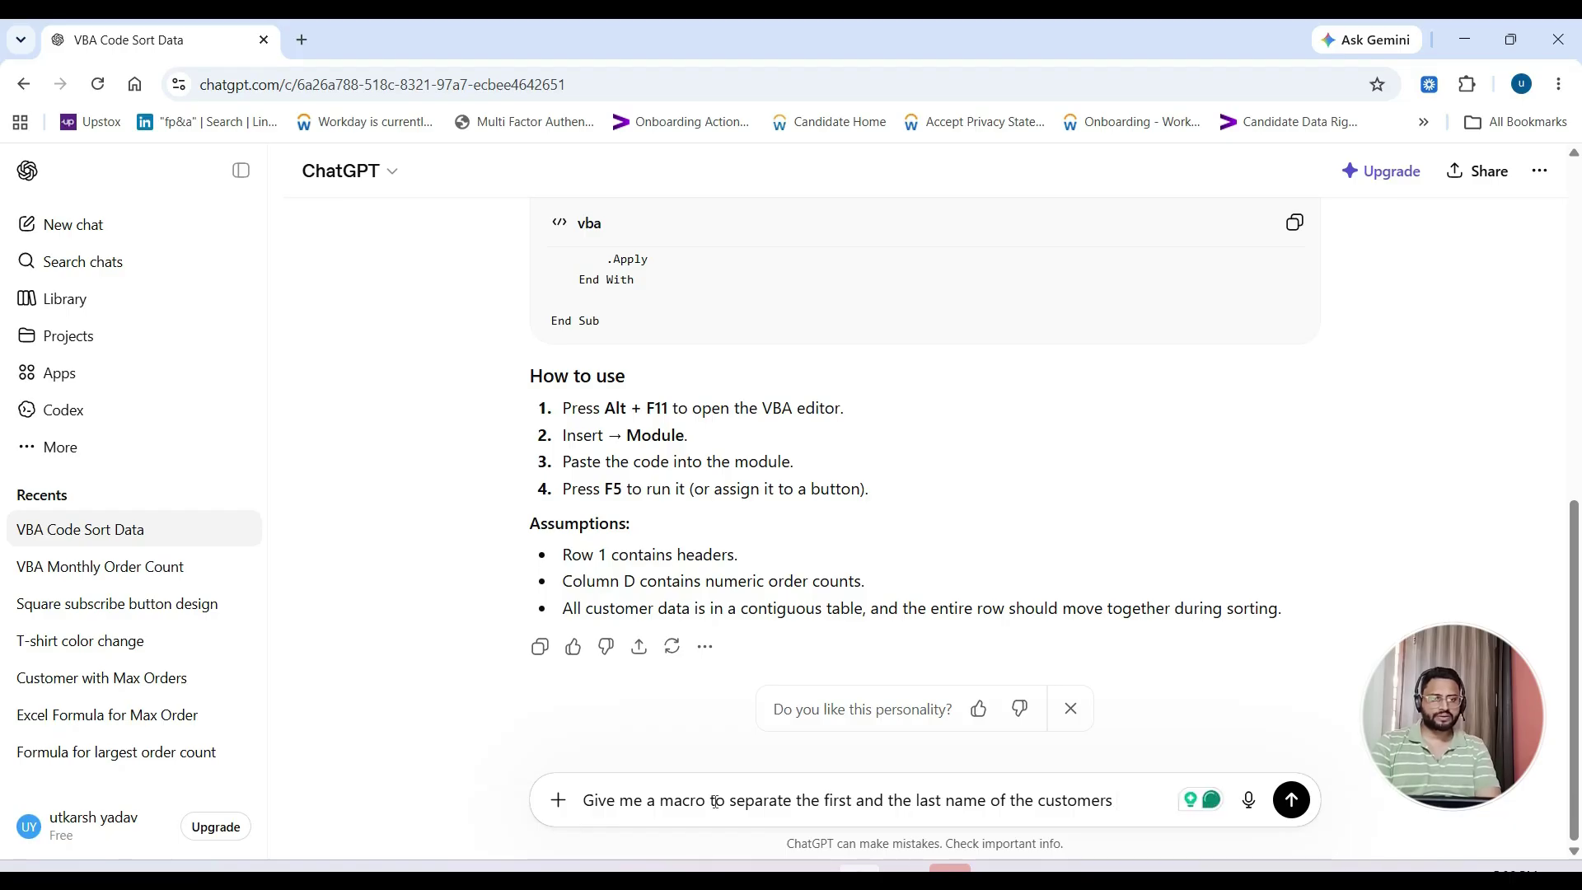
{"action": "type", "text": "with spa"}
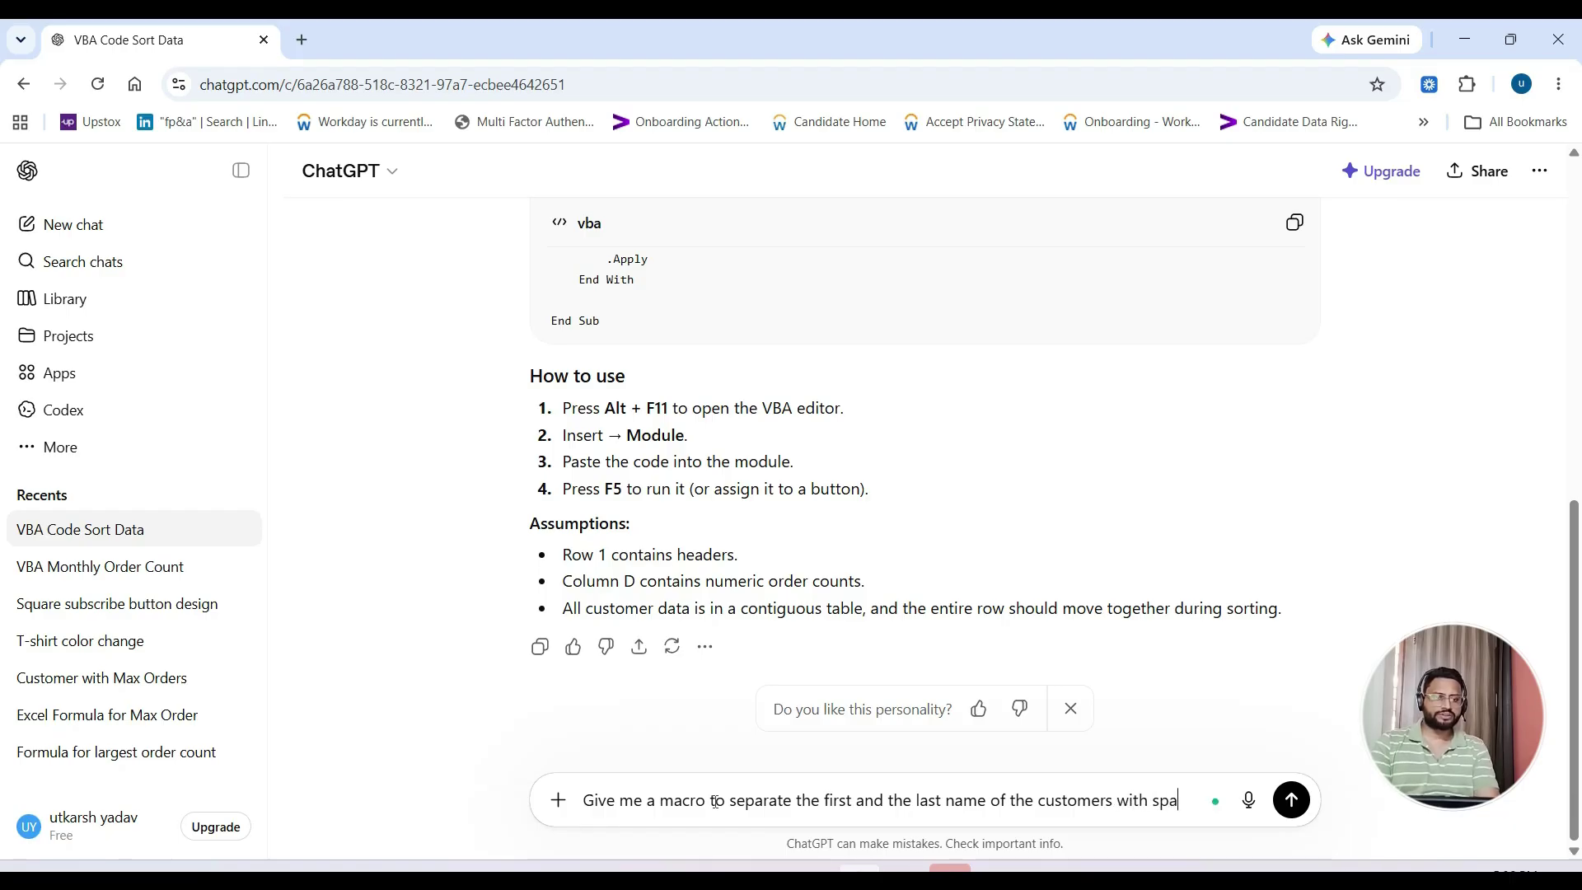
{"action": "type", "text": "ce in b"}
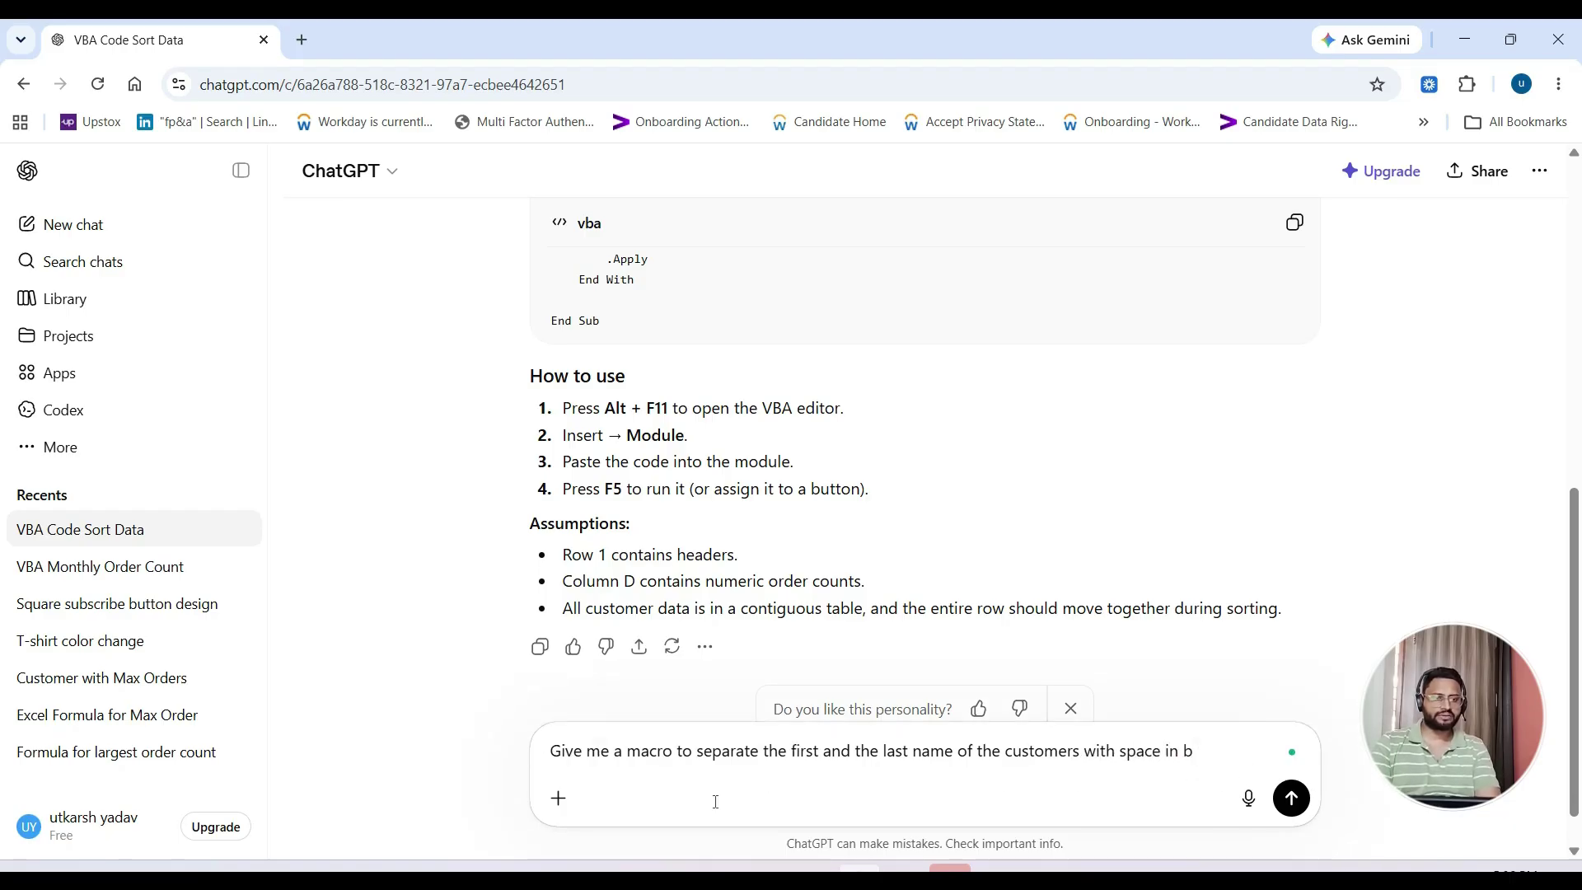
{"action": "type", "text": "etween"}
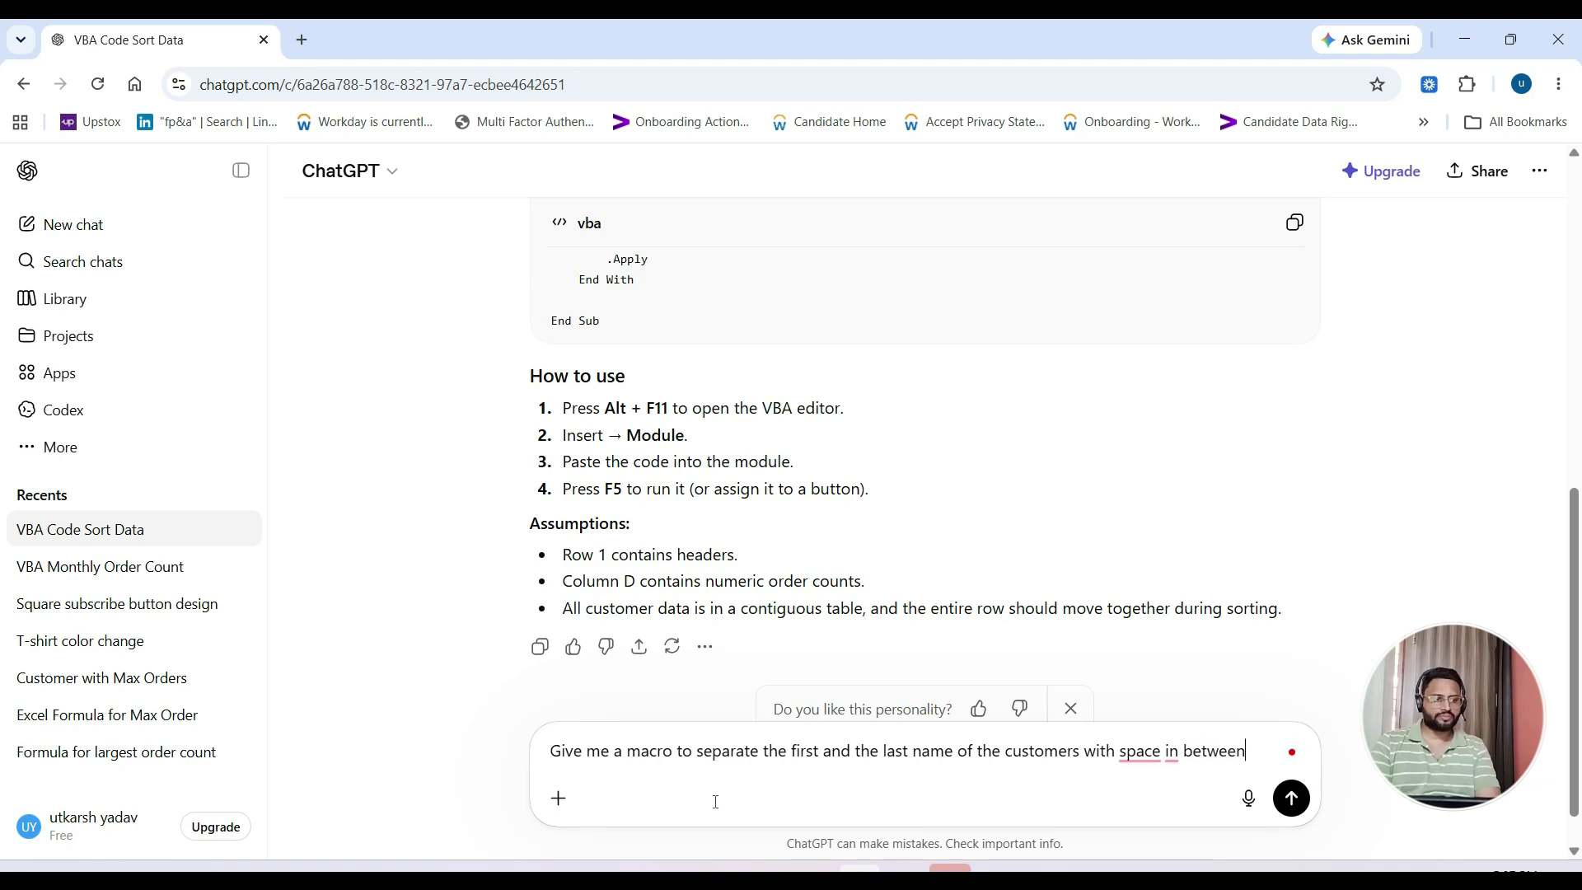
{"action": "type", "text": " in the"}
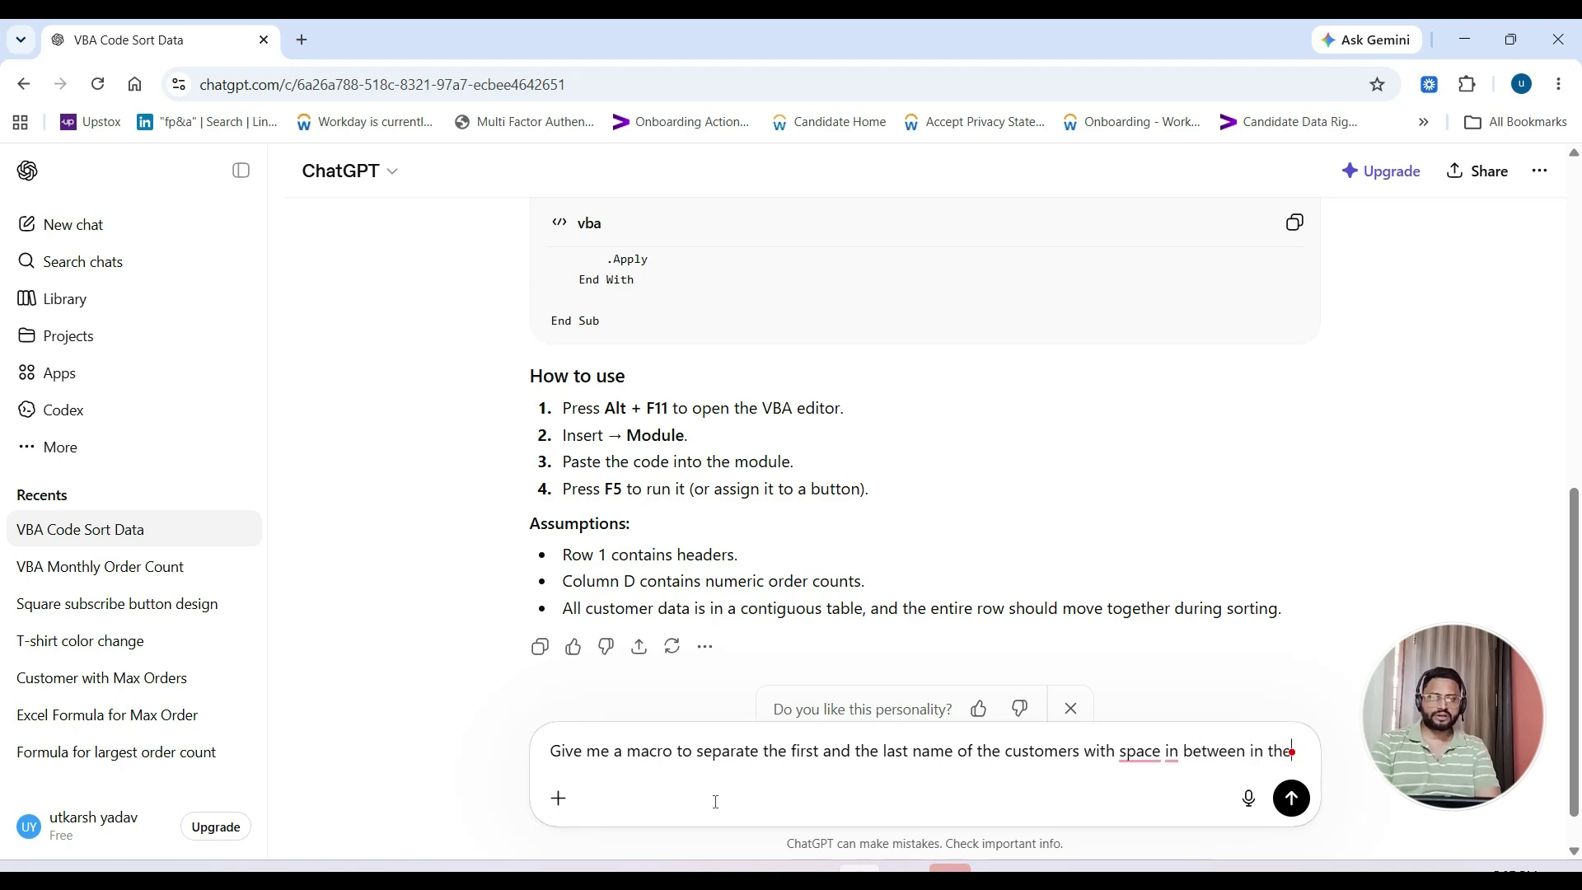
{"action": "type", "text": " the "}
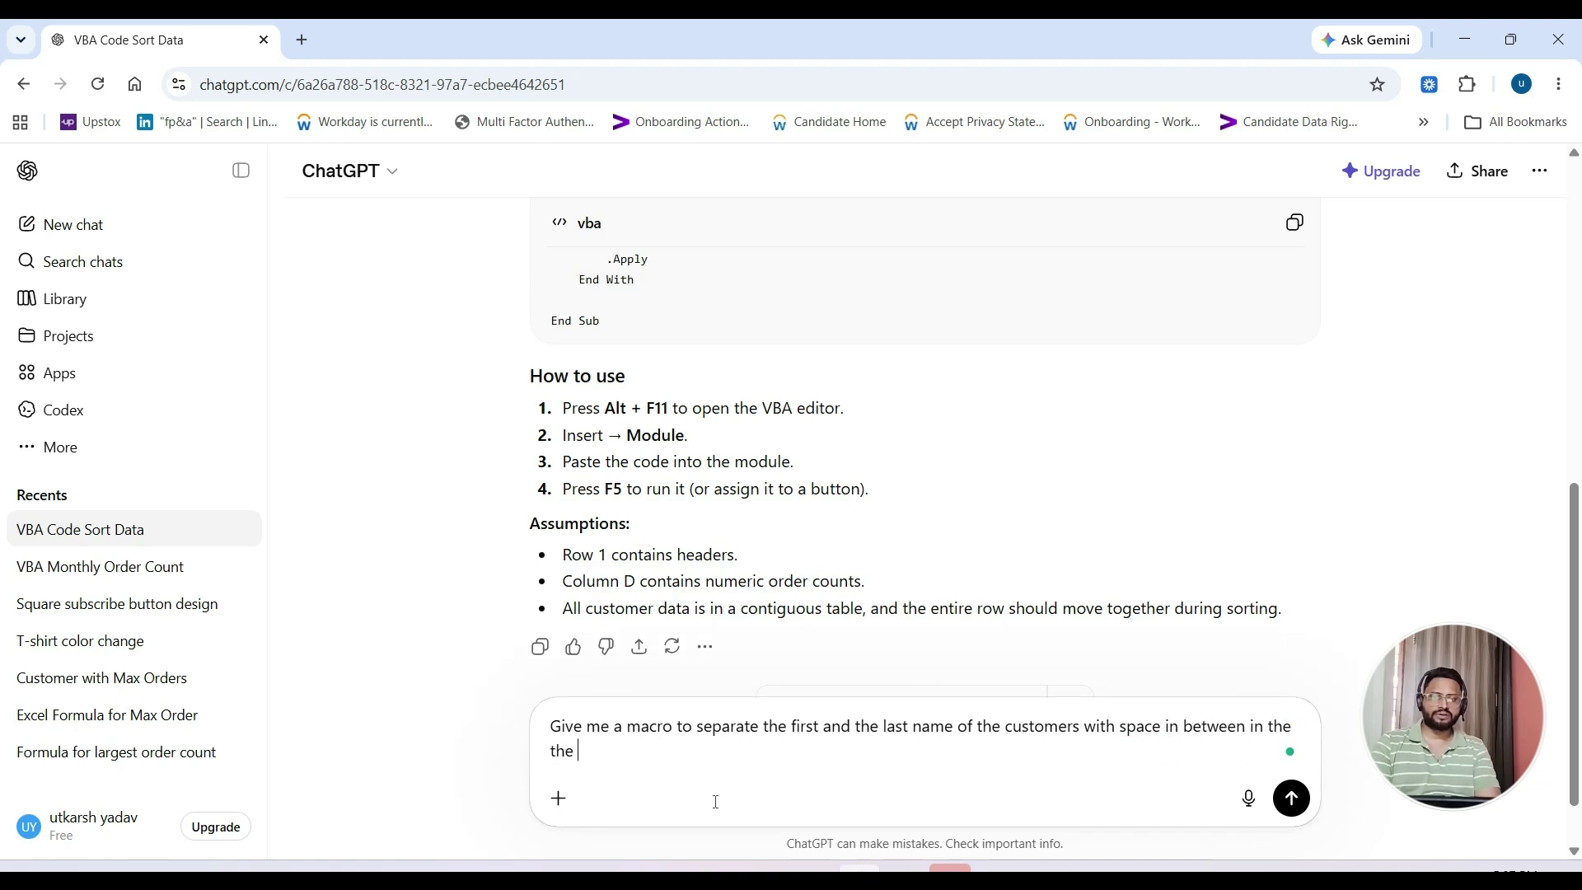
{"action": "type", "text": "new colu"}
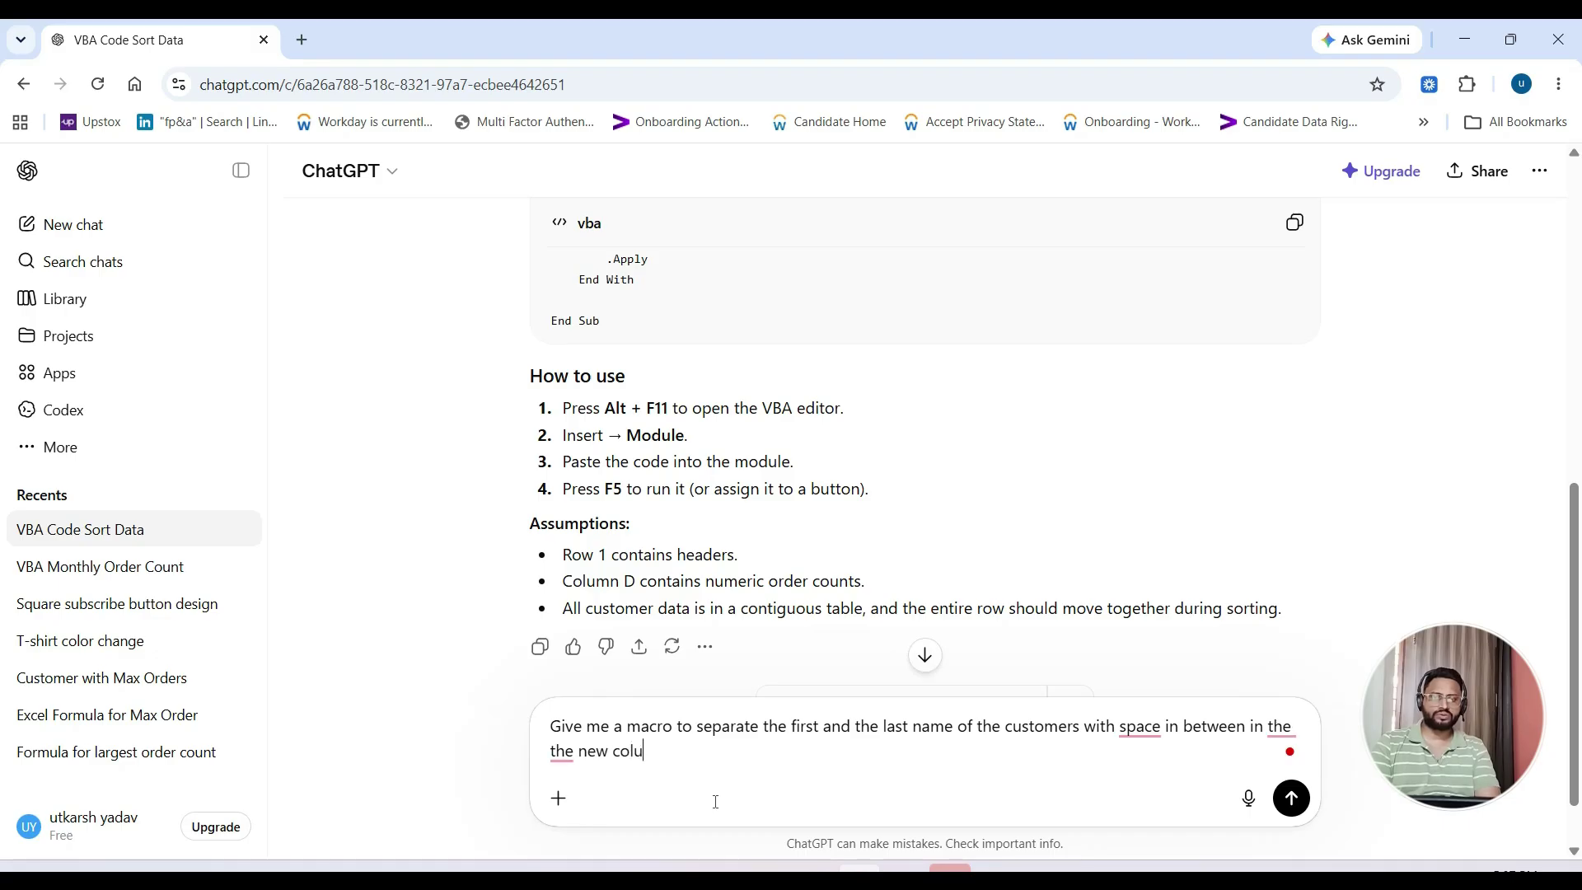
{"action": "type", "text": "mns"}
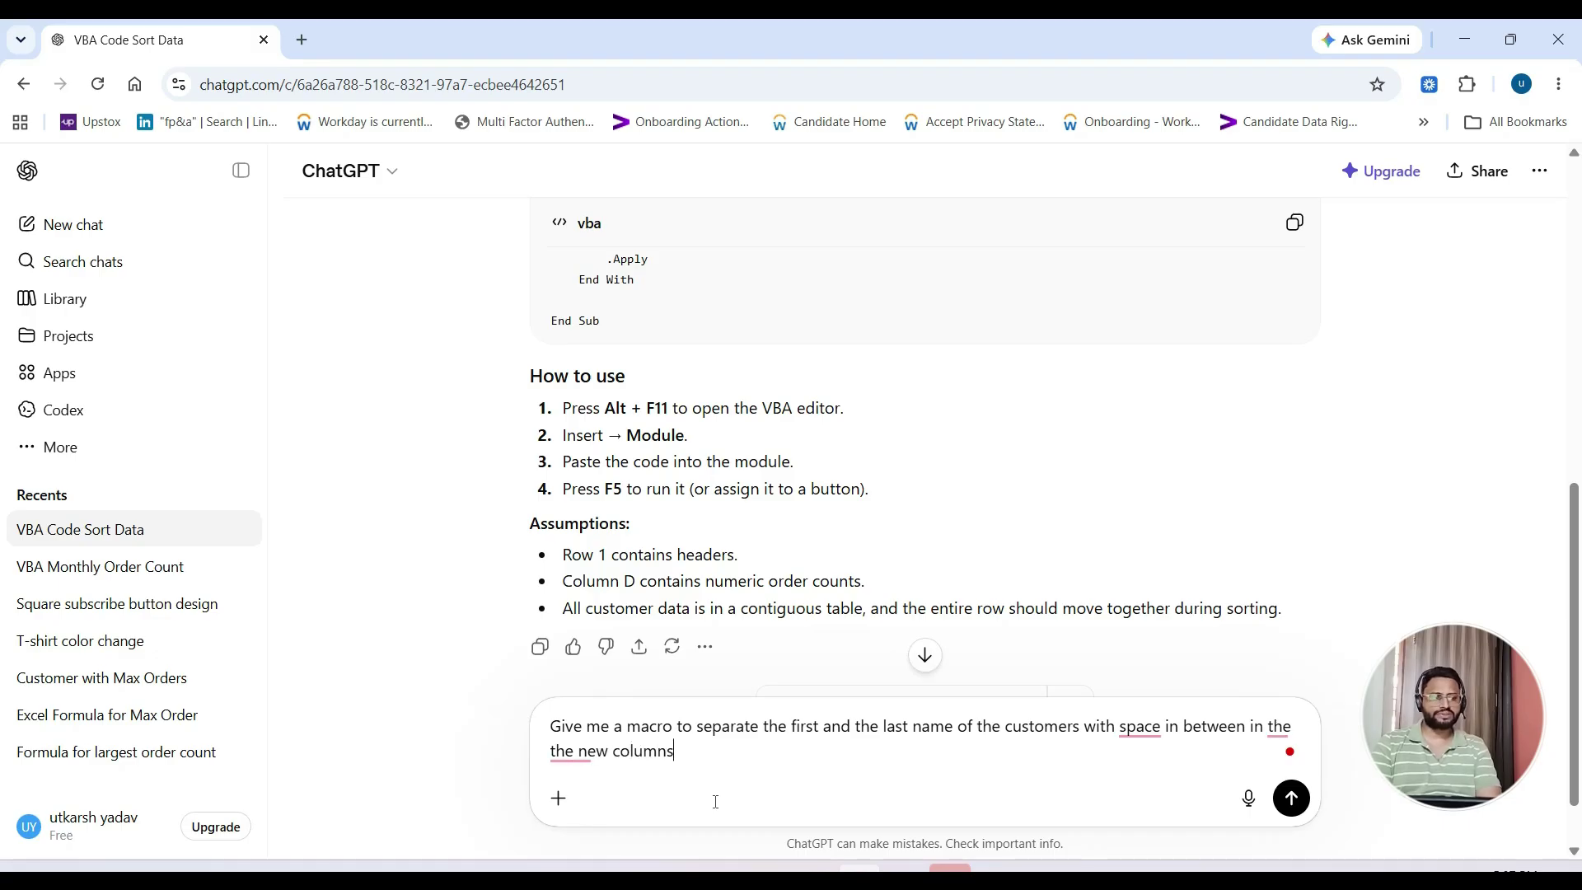
Extend the prompt with a request to highlight the top 5 customers with highest sales value.
{"action": "type", "text": " and "}
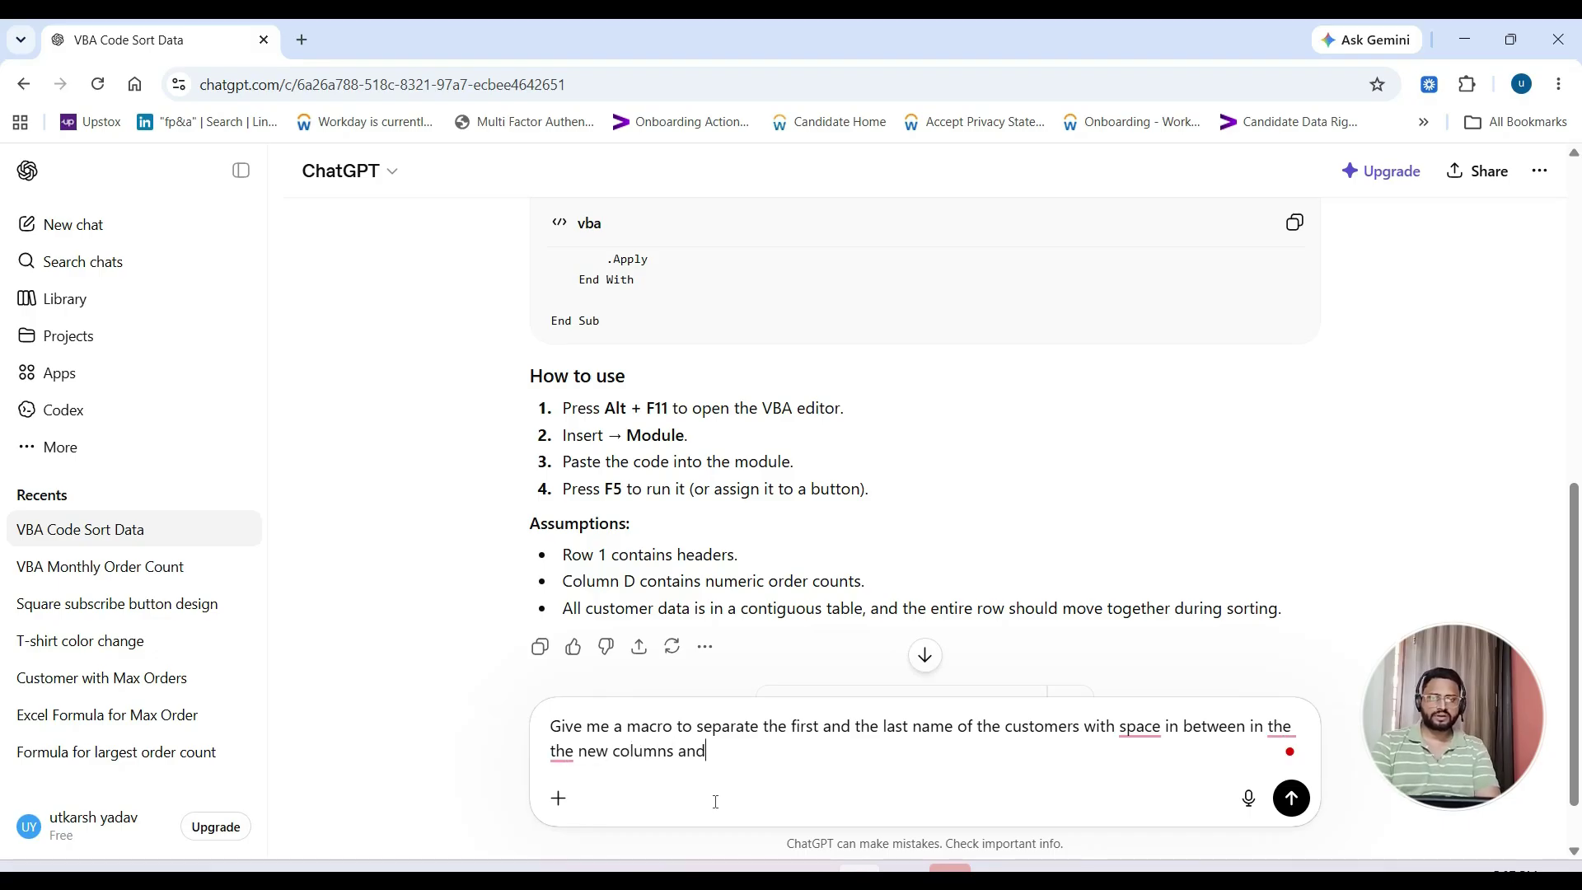
{"action": "type", "text": "then highlight the "}
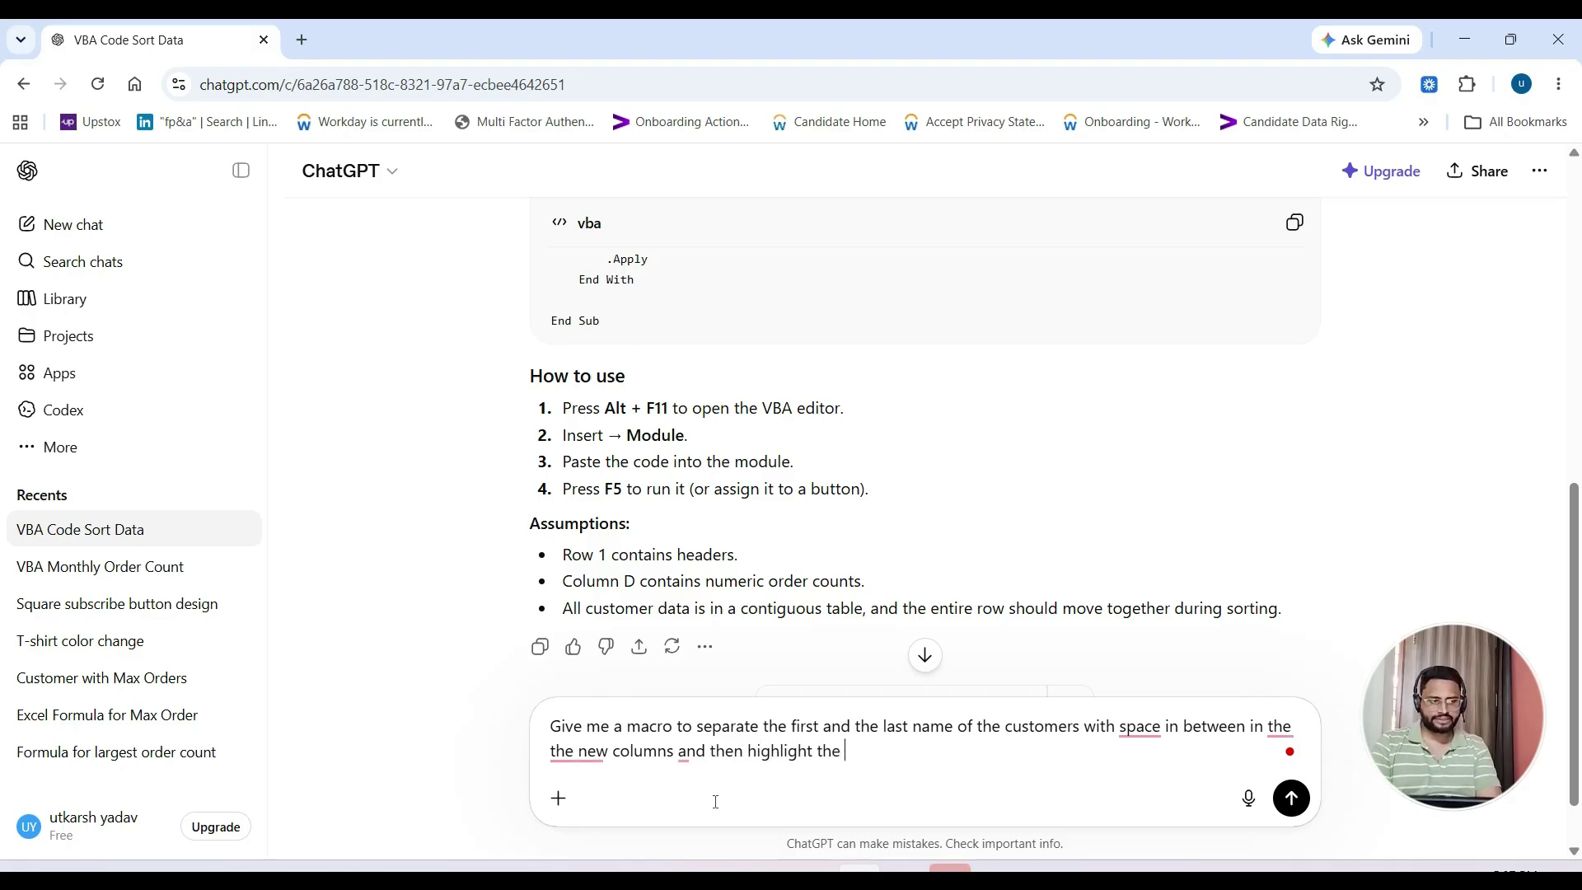
{"action": "type", "text": "top"}
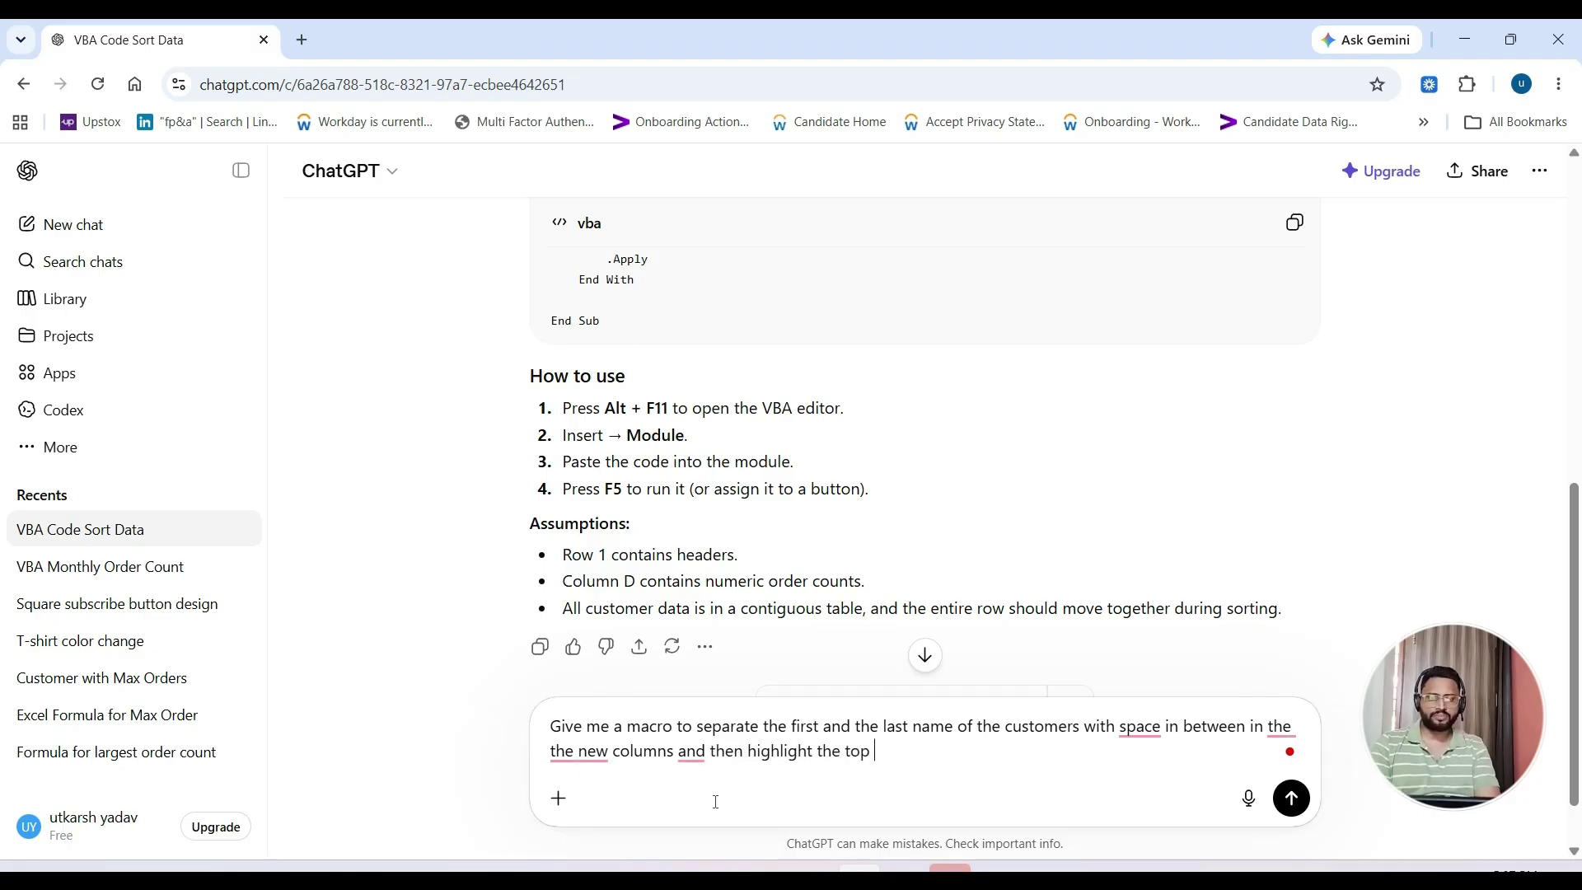
{"action": "type", "text": "5 customers"}
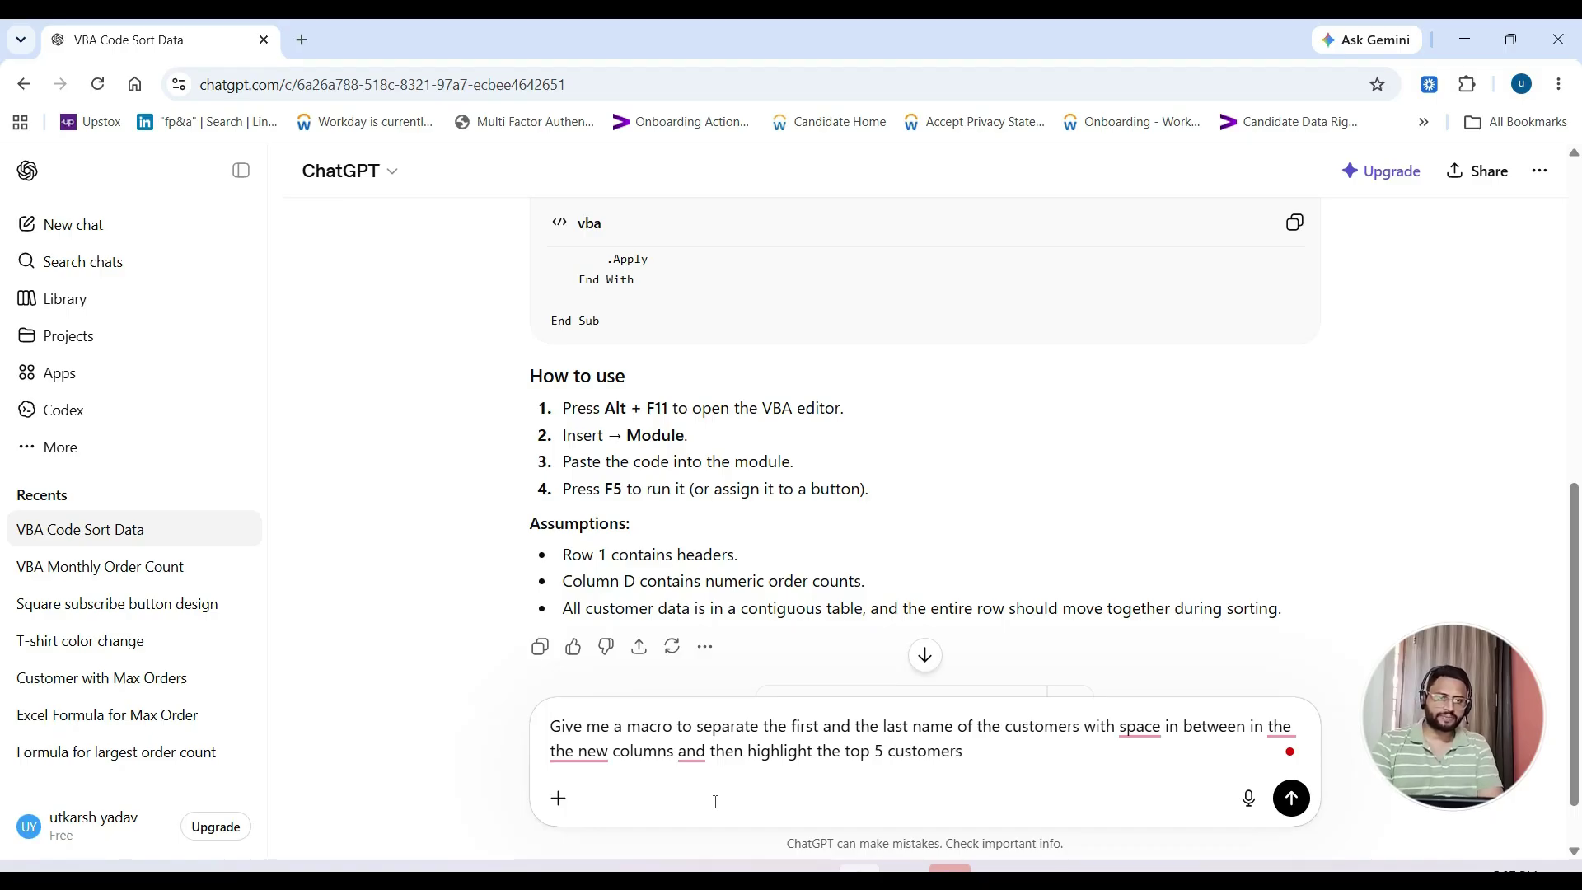
{"action": "type", "text": " with "}
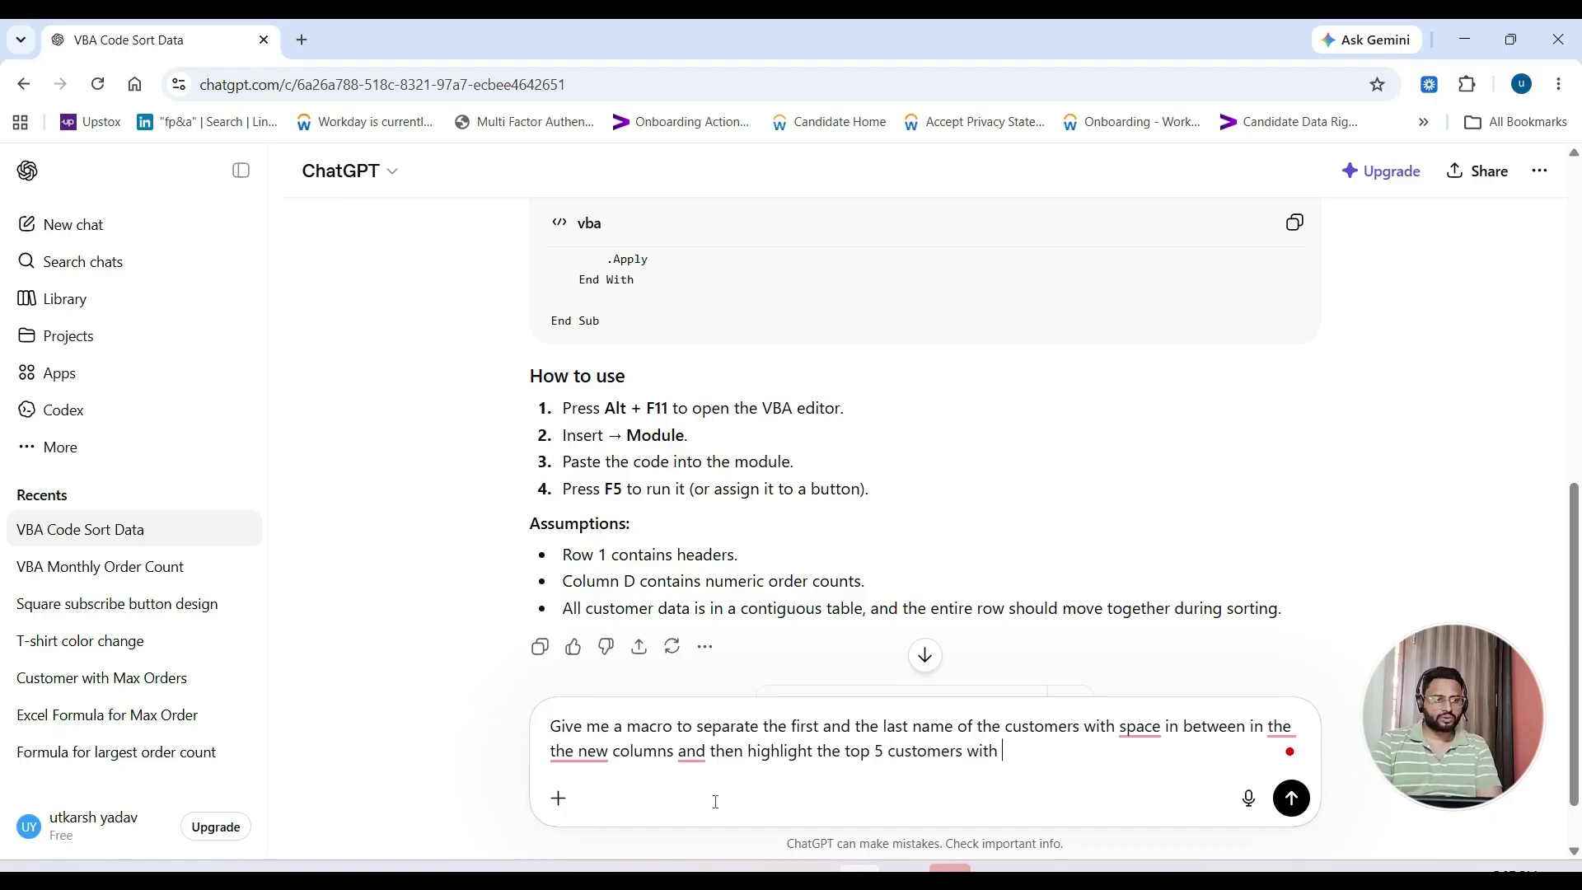
{"action": "type", "text": "highest sale"}
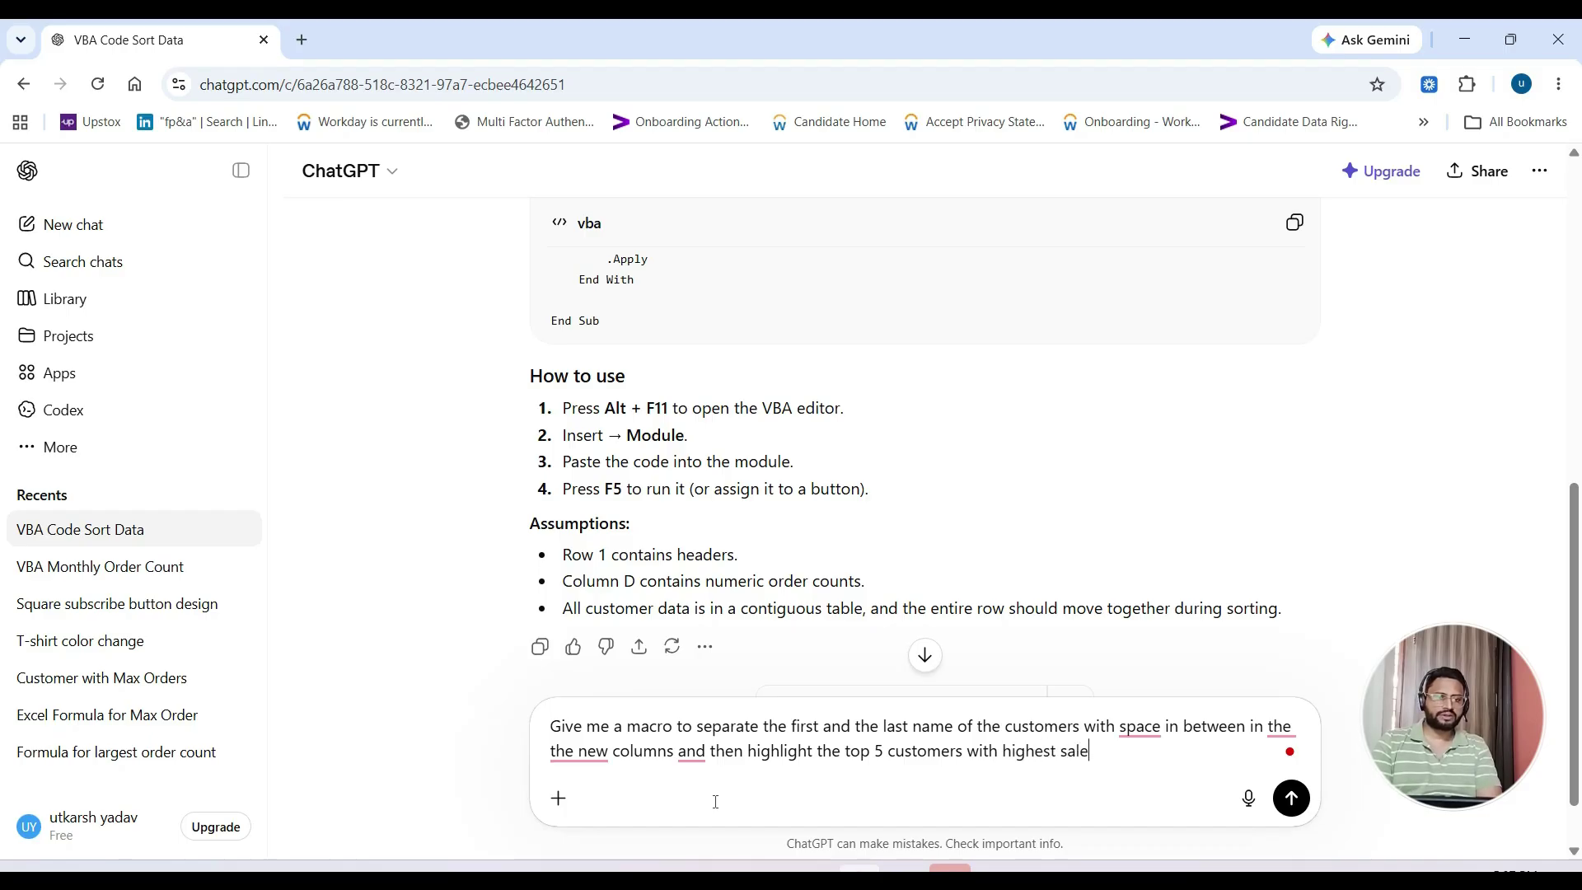
{"action": "type", "text": "s value."}
Add a request for a pie chart showing the percent sales for these top customers, and submit the prompt.
{"action": "scroll", "coordinate": [1136, 762], "scroll_direction": "down", "scroll_amount": 10}
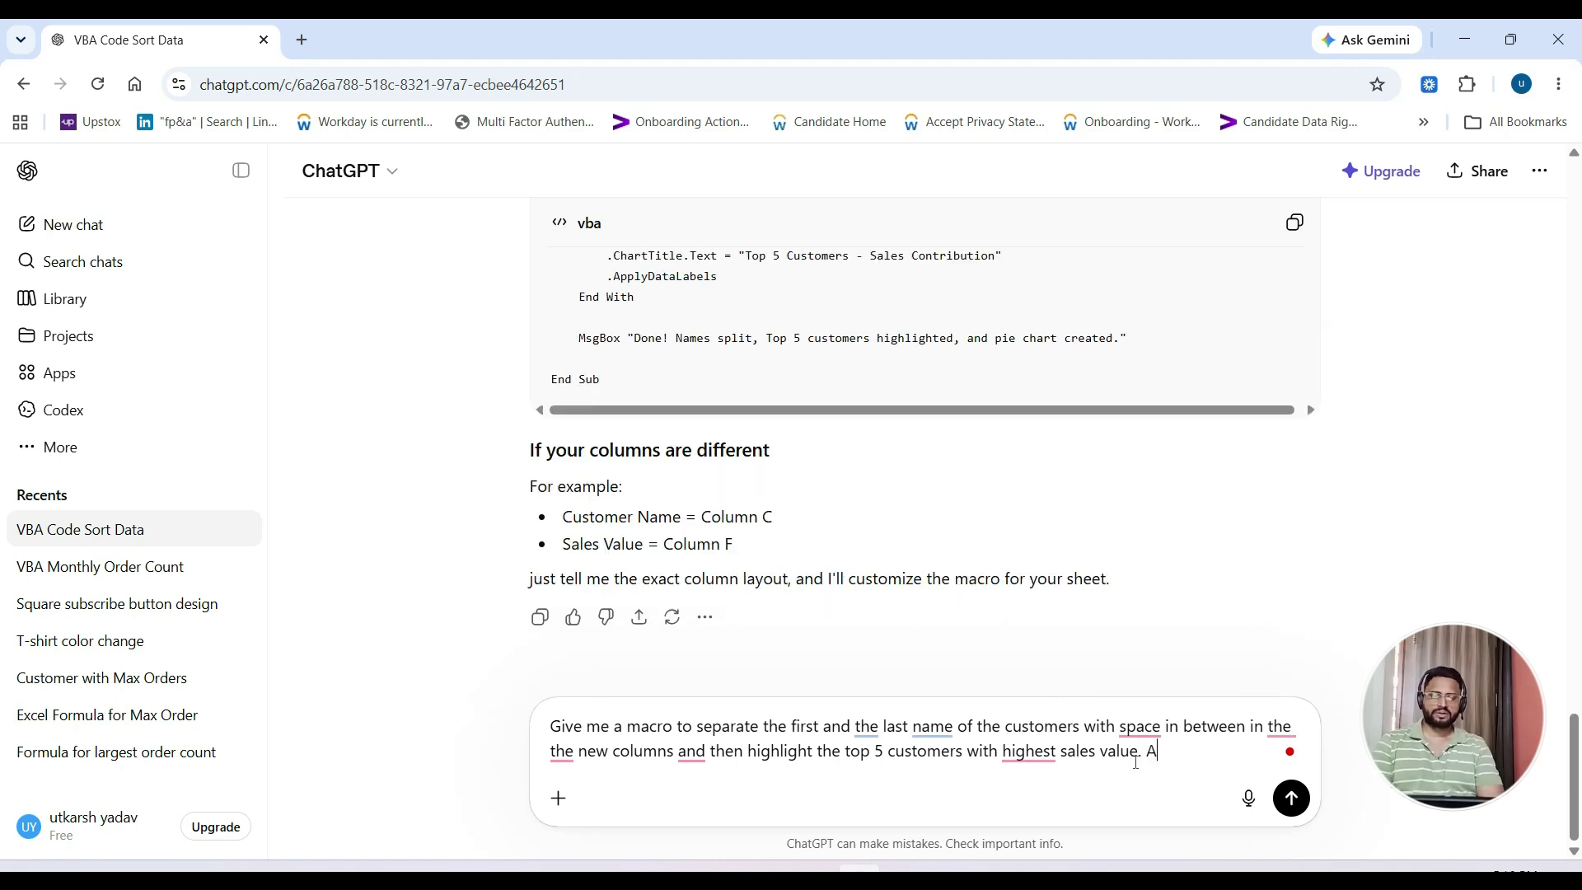
{"action": "type", "text": ". Also mak"}
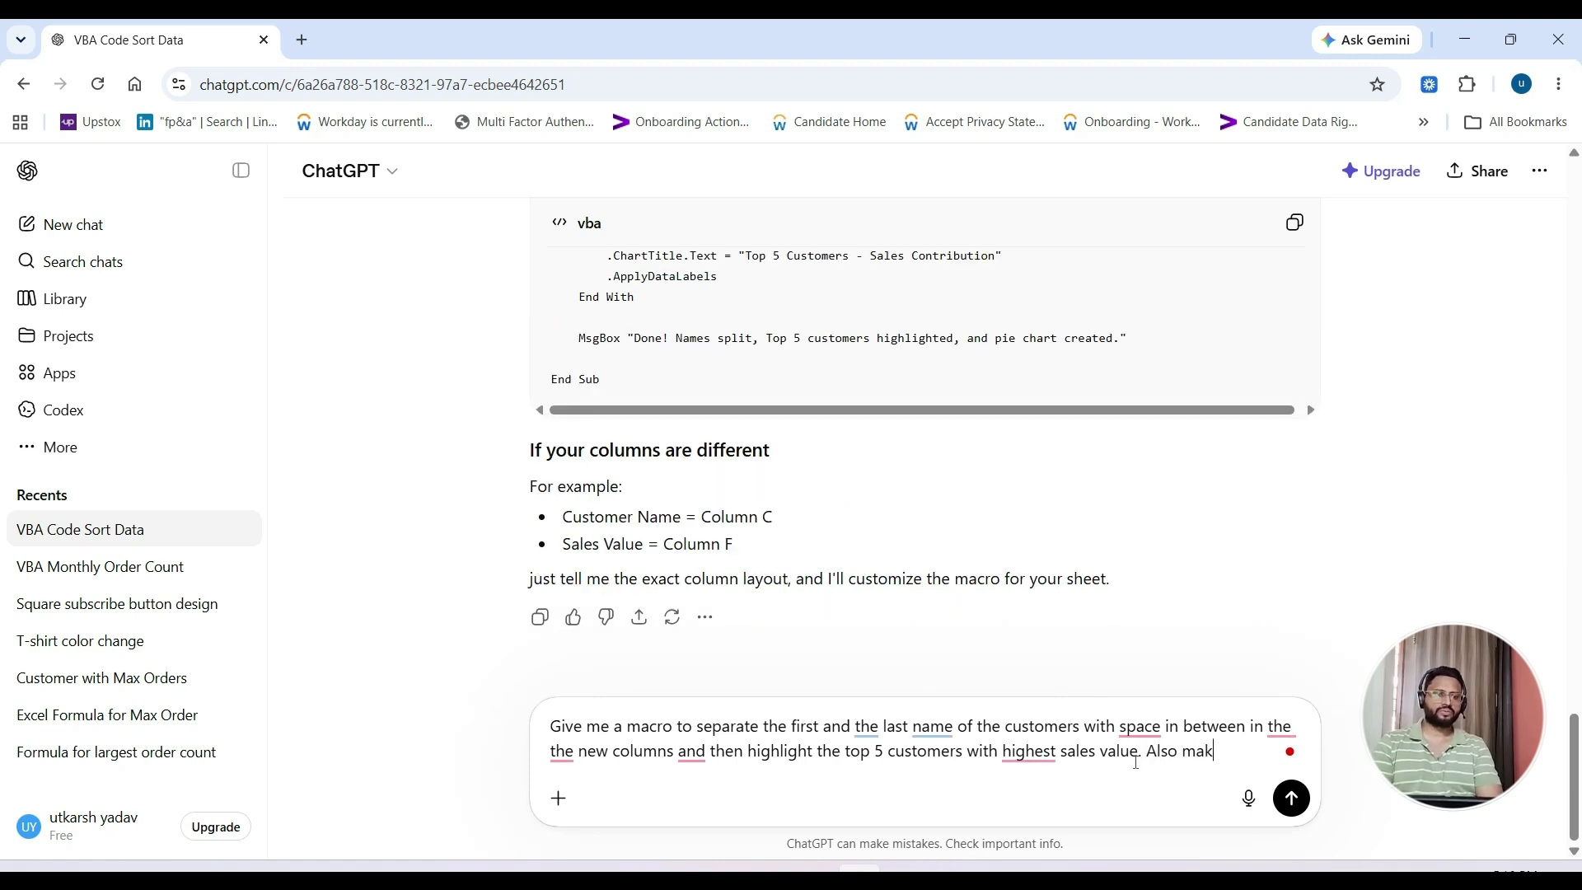
{"action": "type", "text": "e a pie chart"}
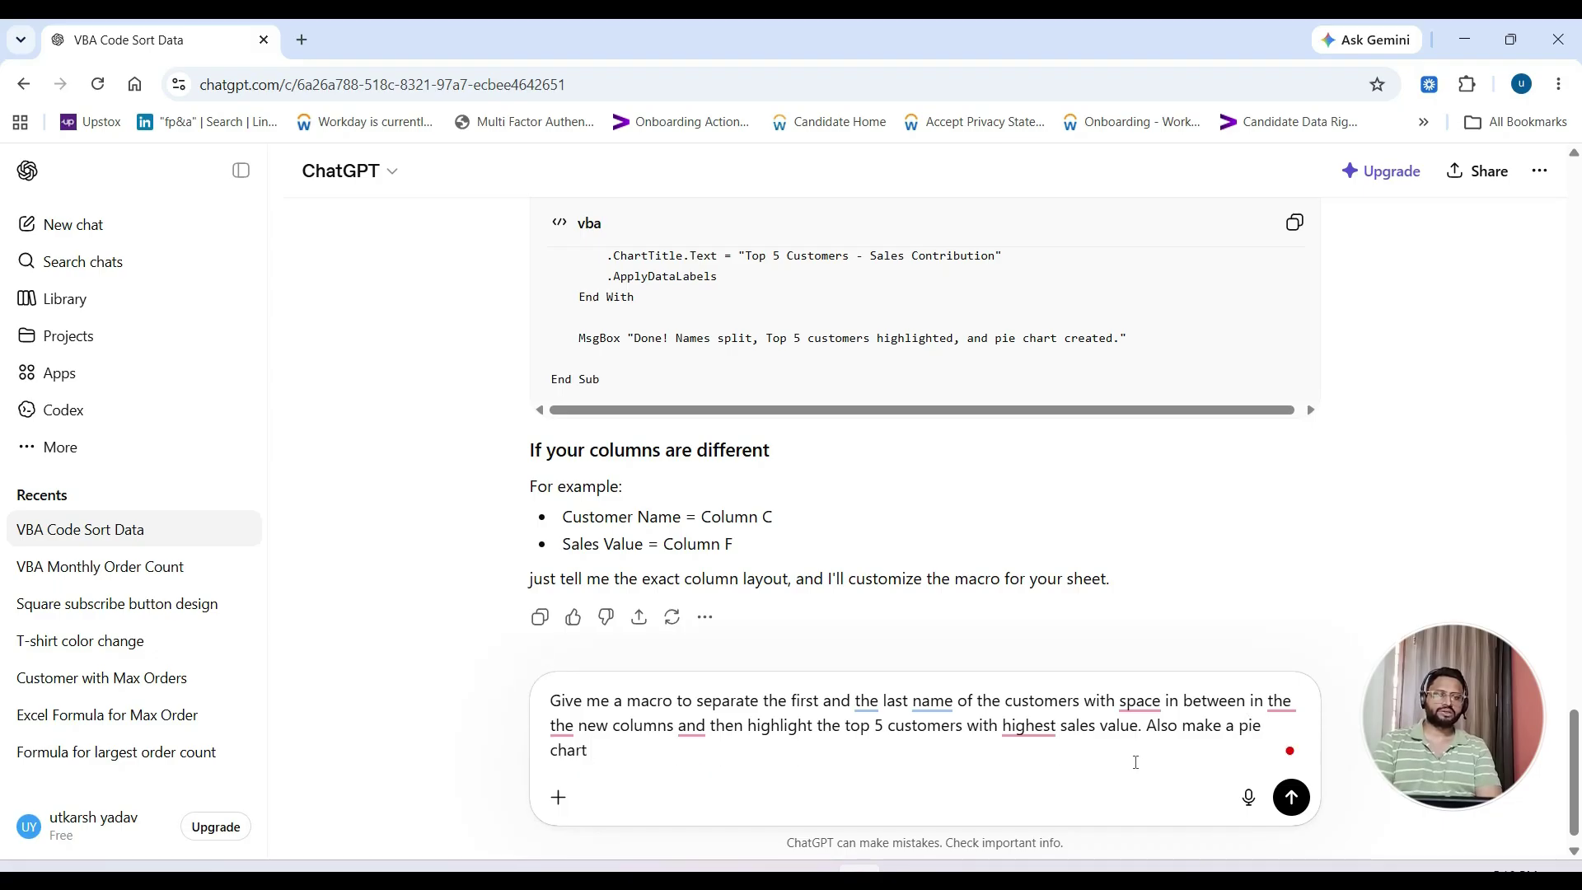
{"action": "type", "text": " showing "}
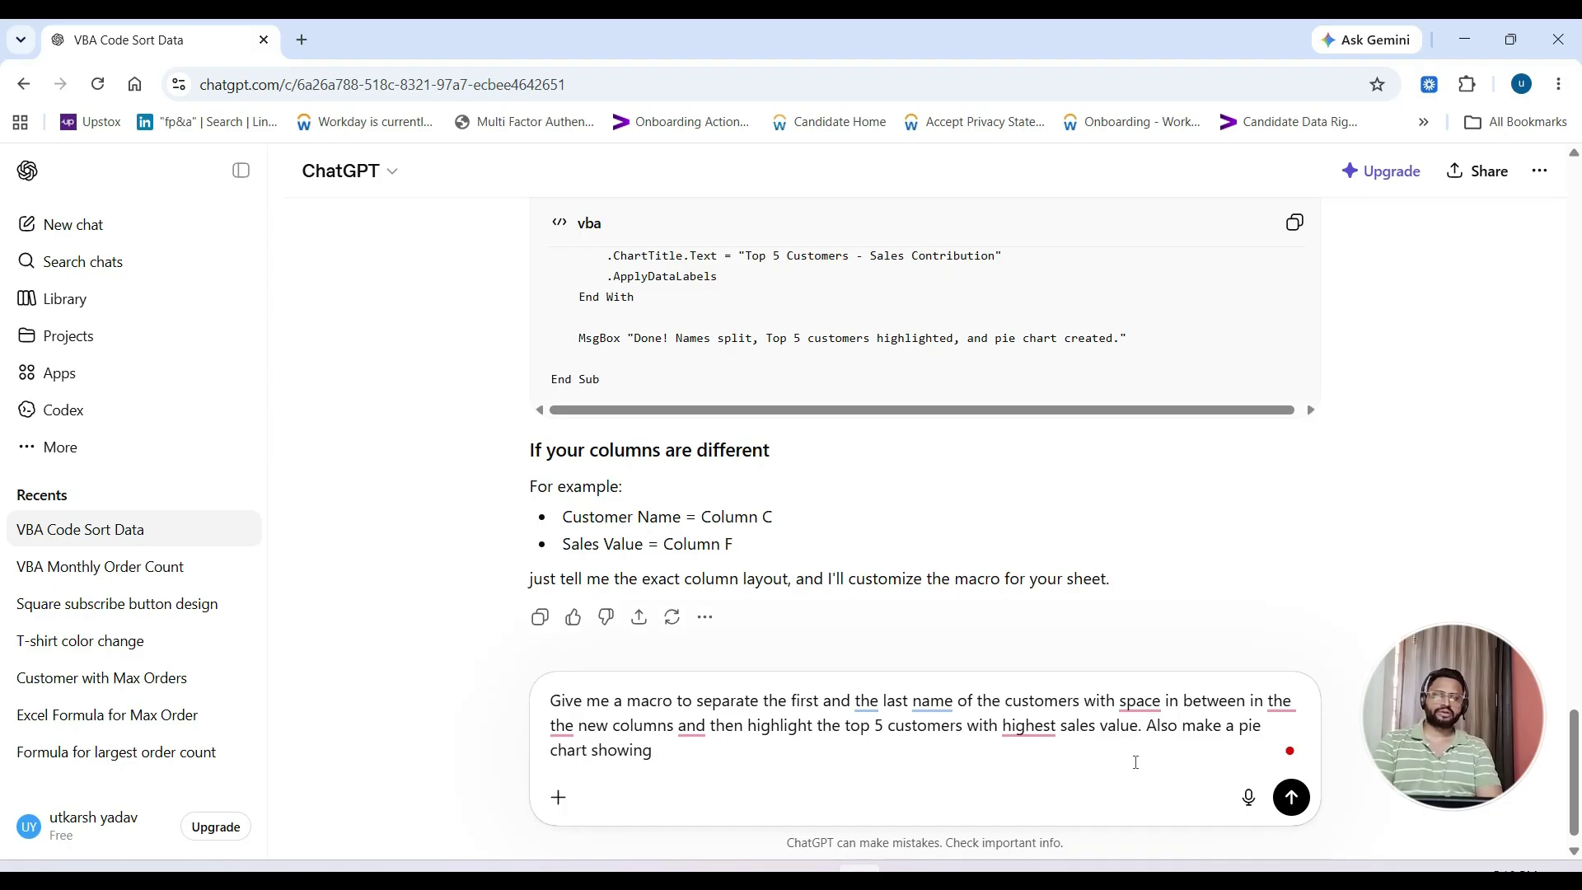
{"action": "type", "text": "the percent "}
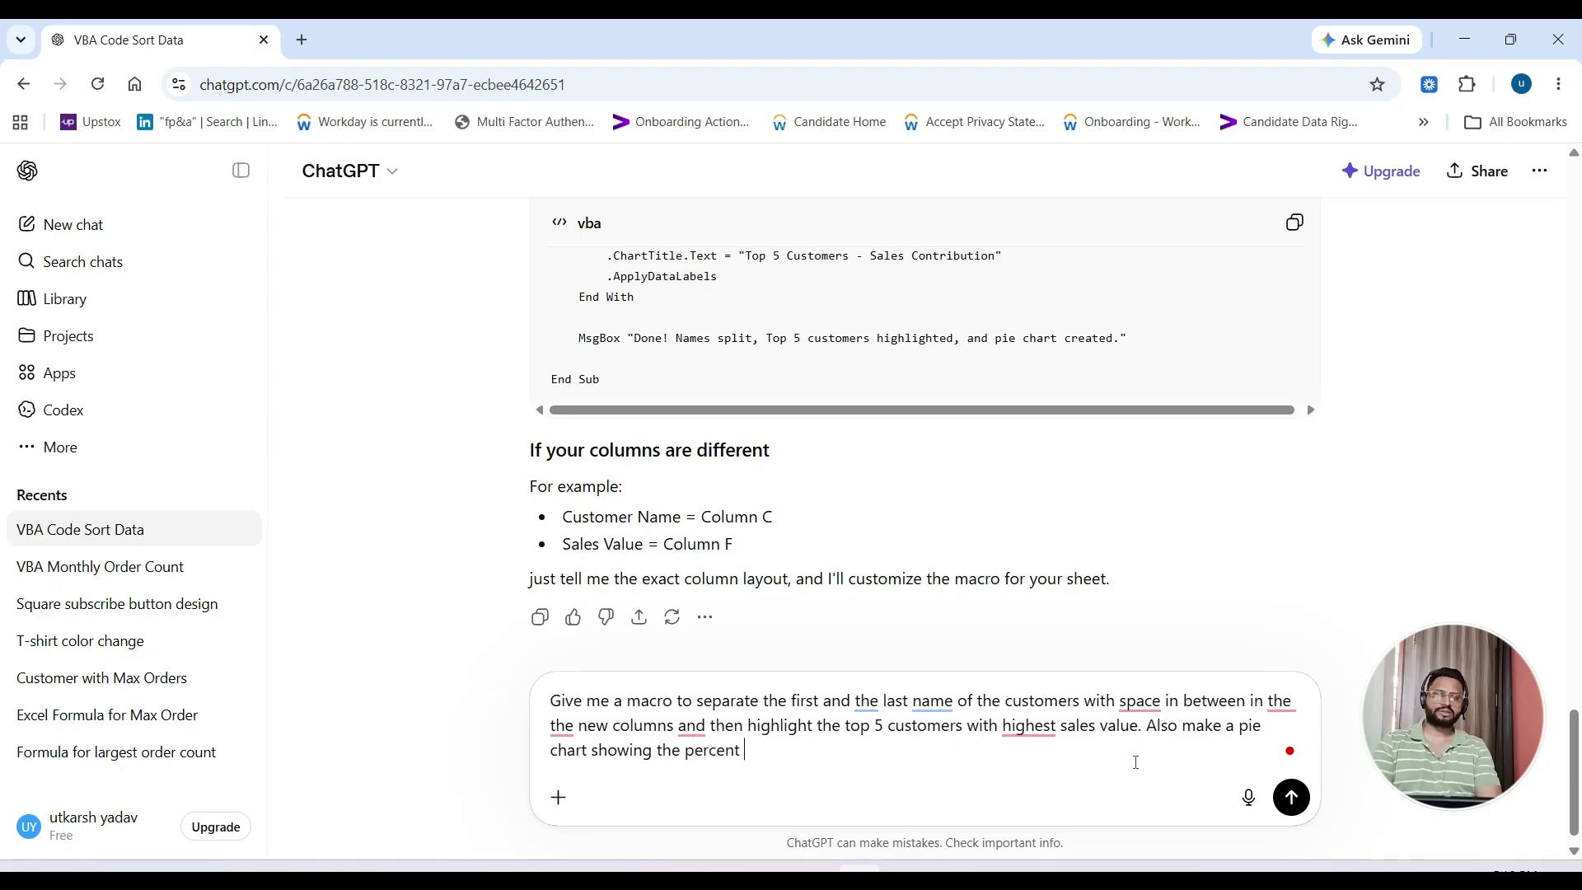
{"action": "type", "text": "sales for these top customers"}
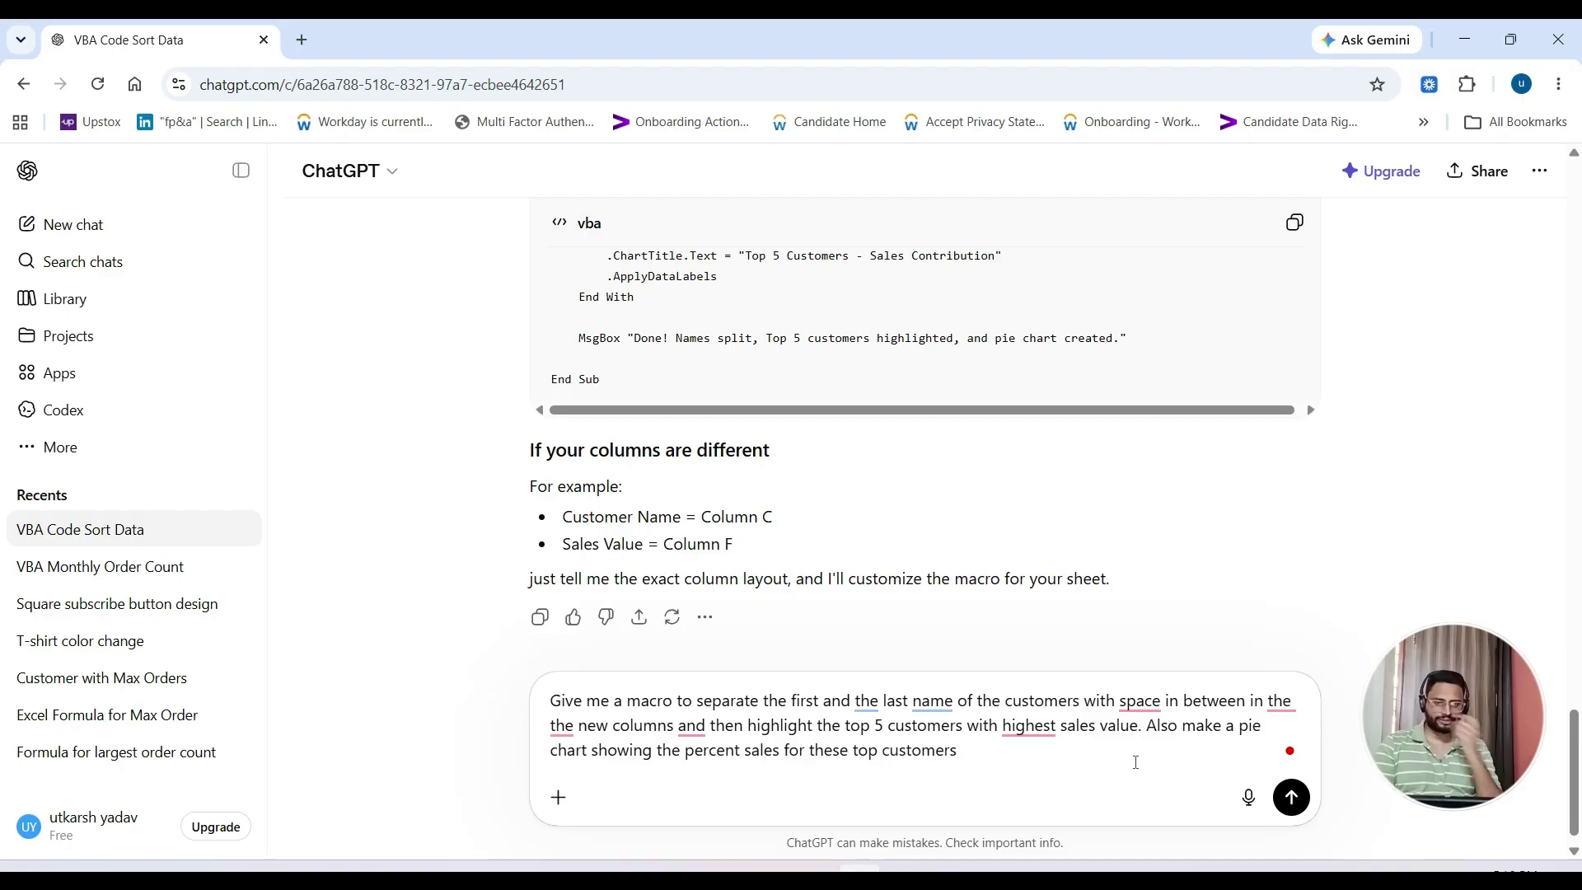
{"action": "left_click", "coordinate": [1294, 800]}
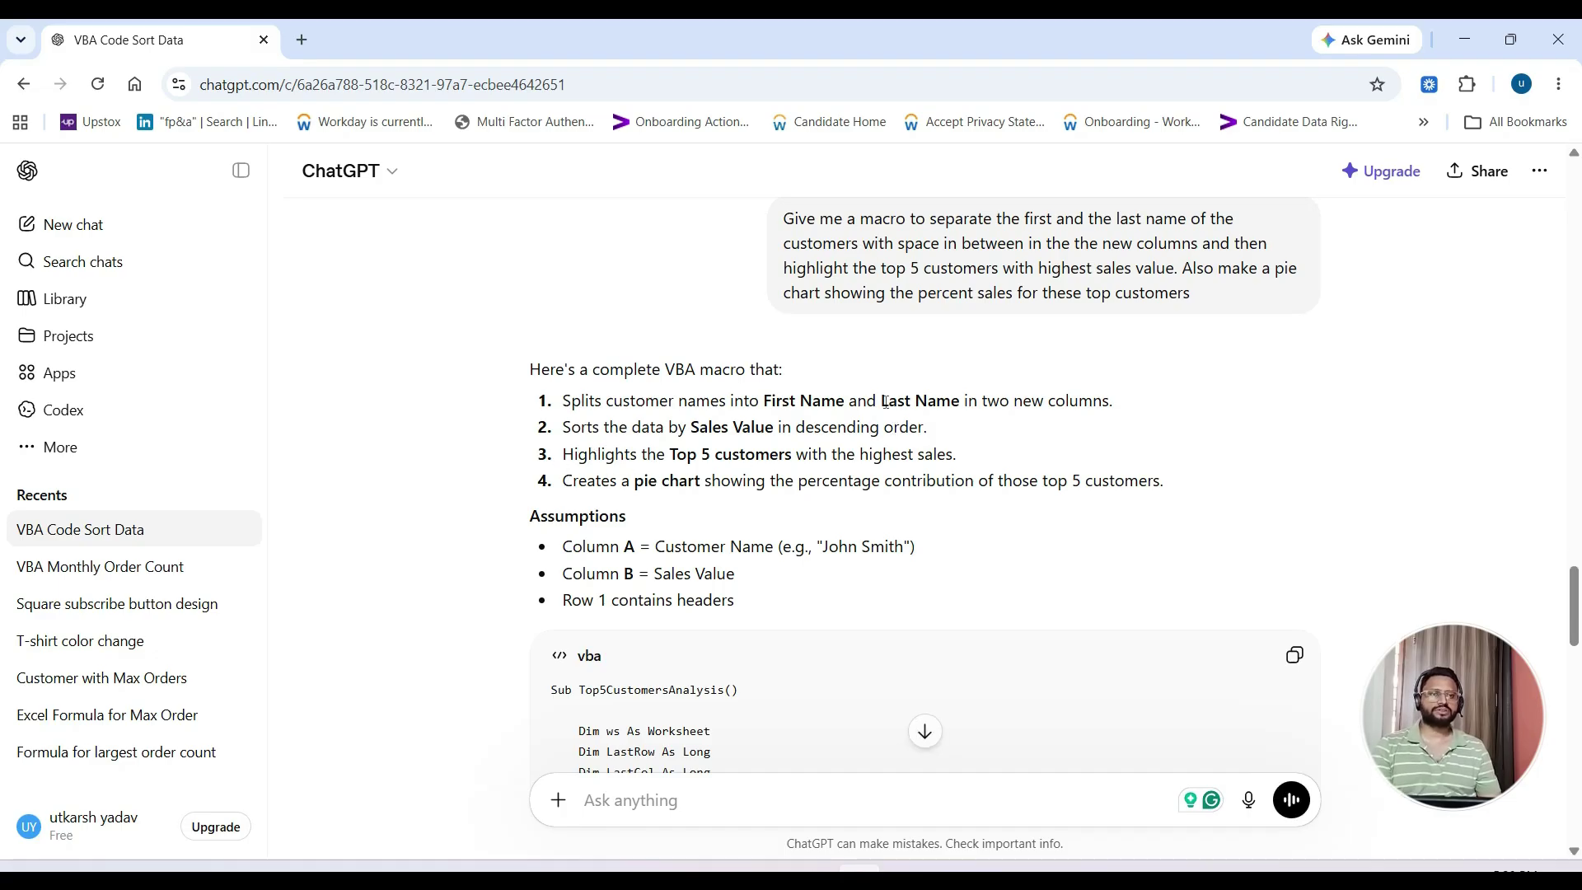
Read the generated macro's column assumptions, and compare them with the header order in row 1 of the Macro2 sheet in Excel.
{"action": "scroll", "coordinate": [465, 484], "scroll_direction": "down", "scroll_amount": 3}
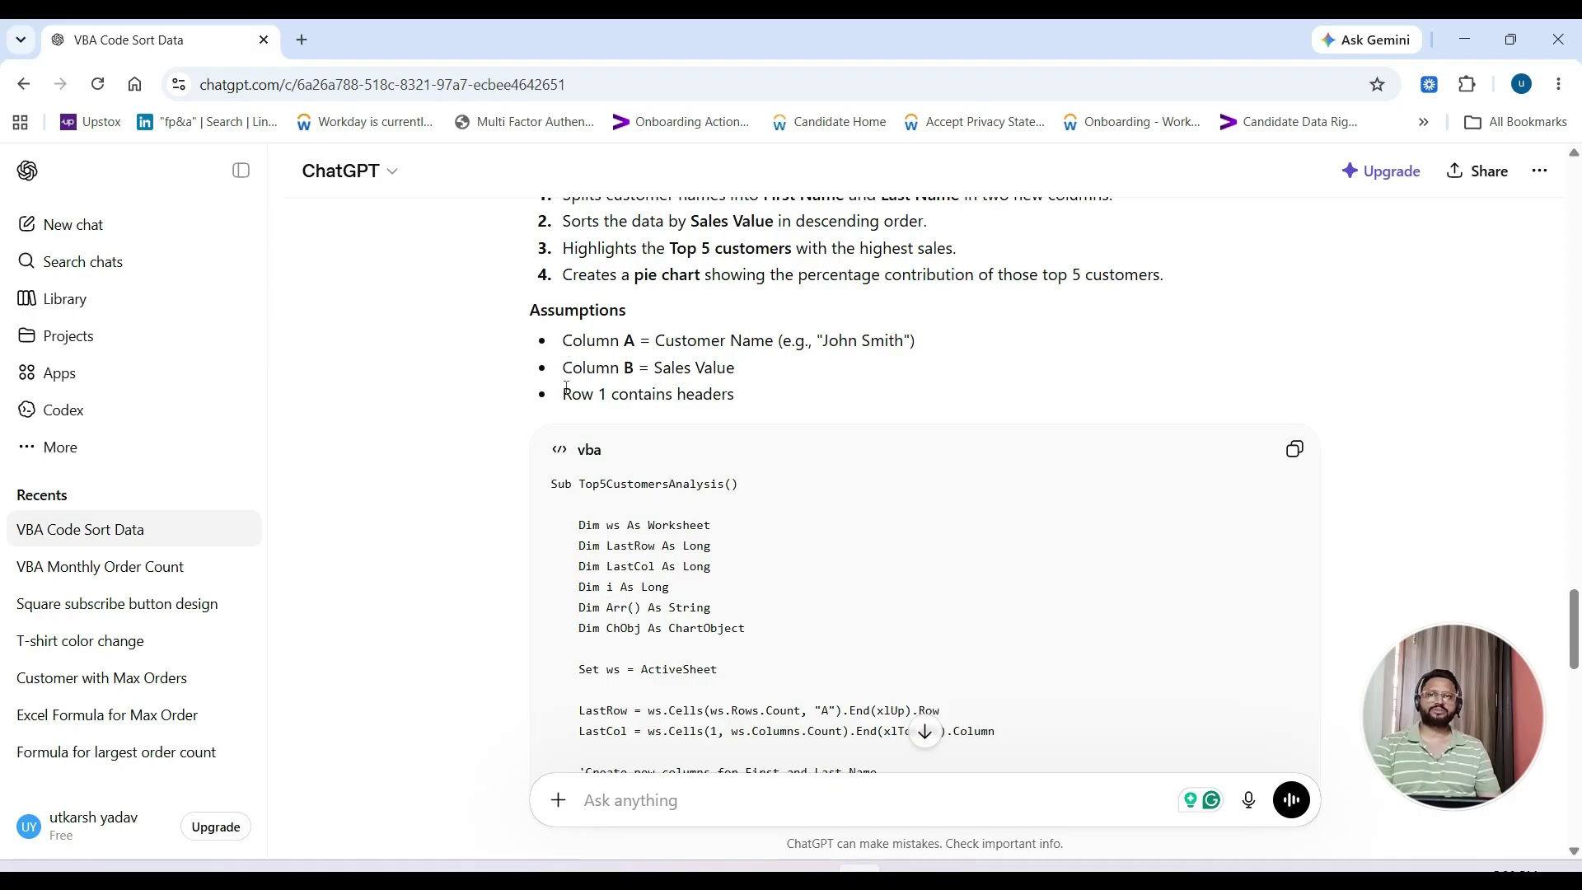
{"action": "key", "text": "alt+Tab"}
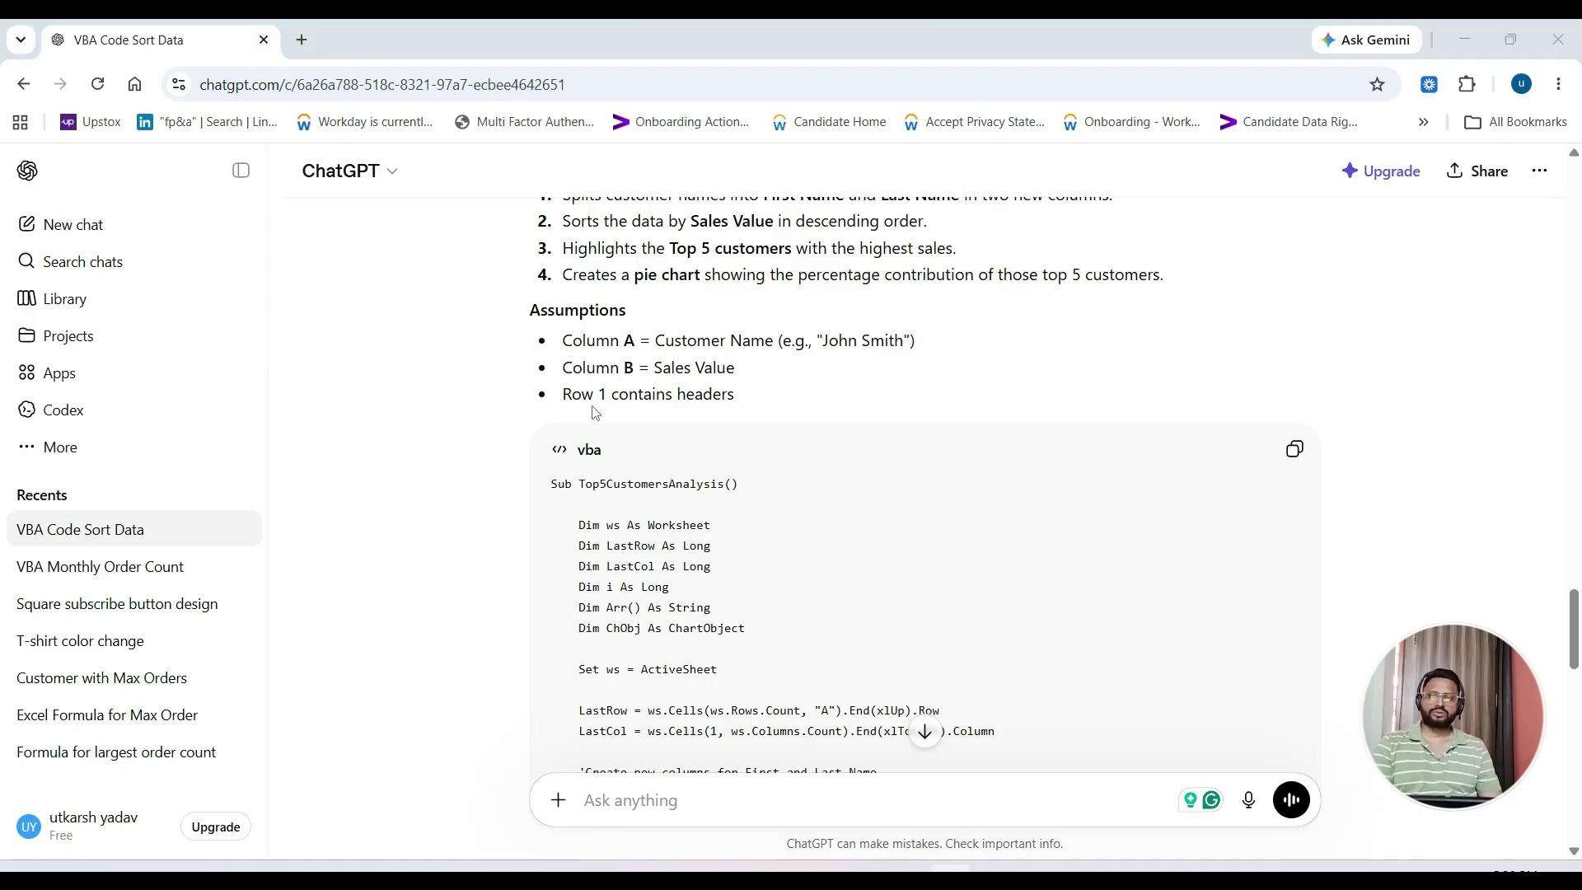
{"action": "key", "text": "alt+Tab"}
{"action": "key", "text": "alt+Tab"}
{"action": "key", "text": "Tab"}
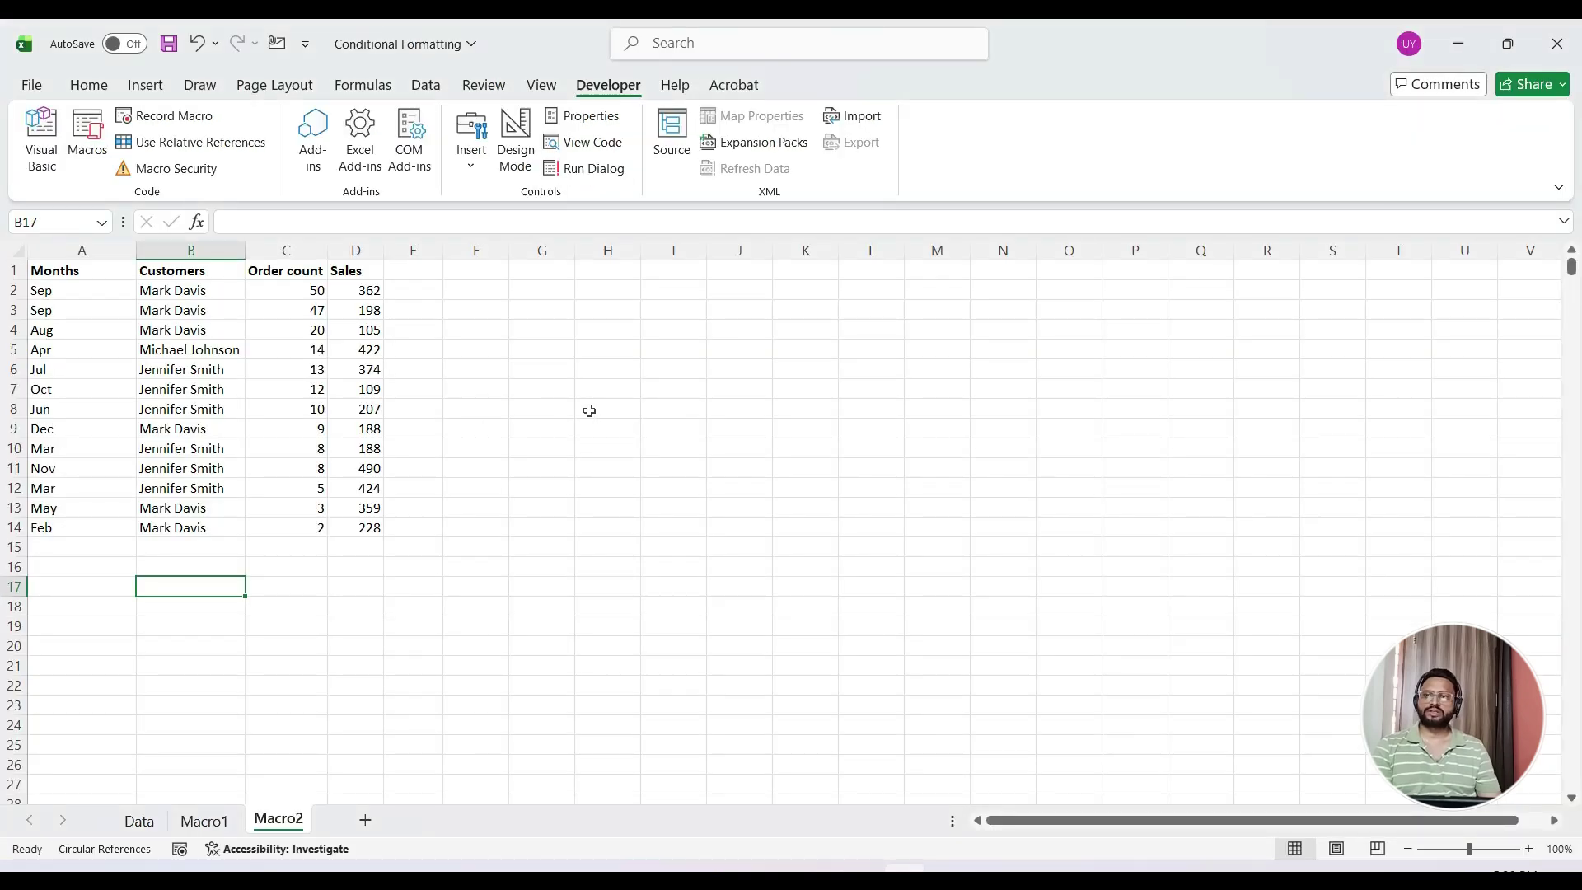
{"action": "left_click", "coordinate": [56, 271]}
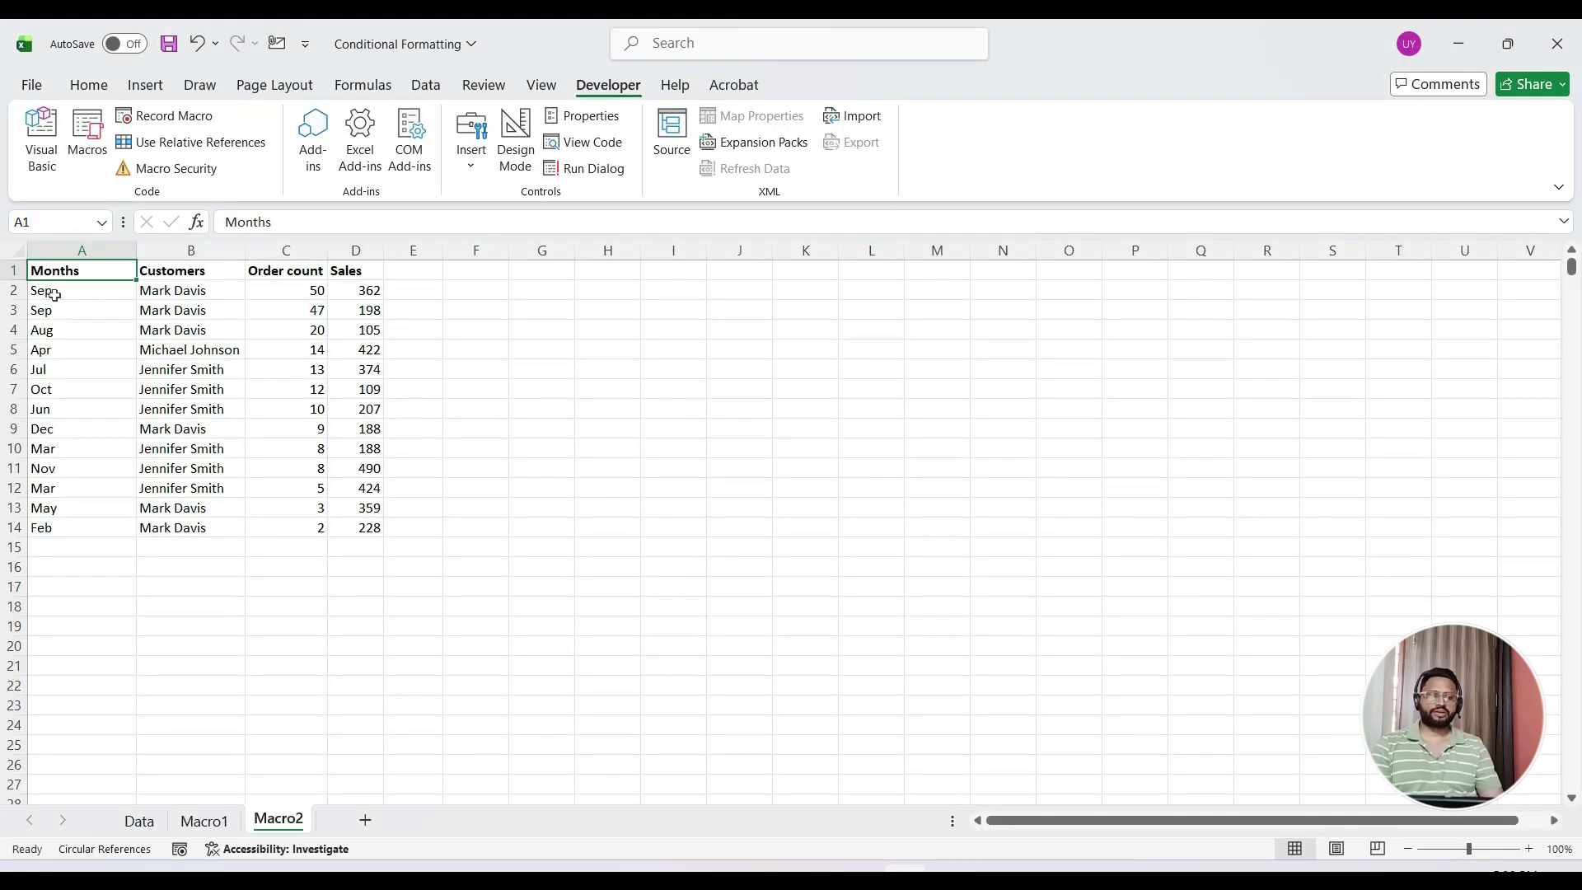
{"action": "key", "text": "Right"}
{"action": "key", "text": "Right"}
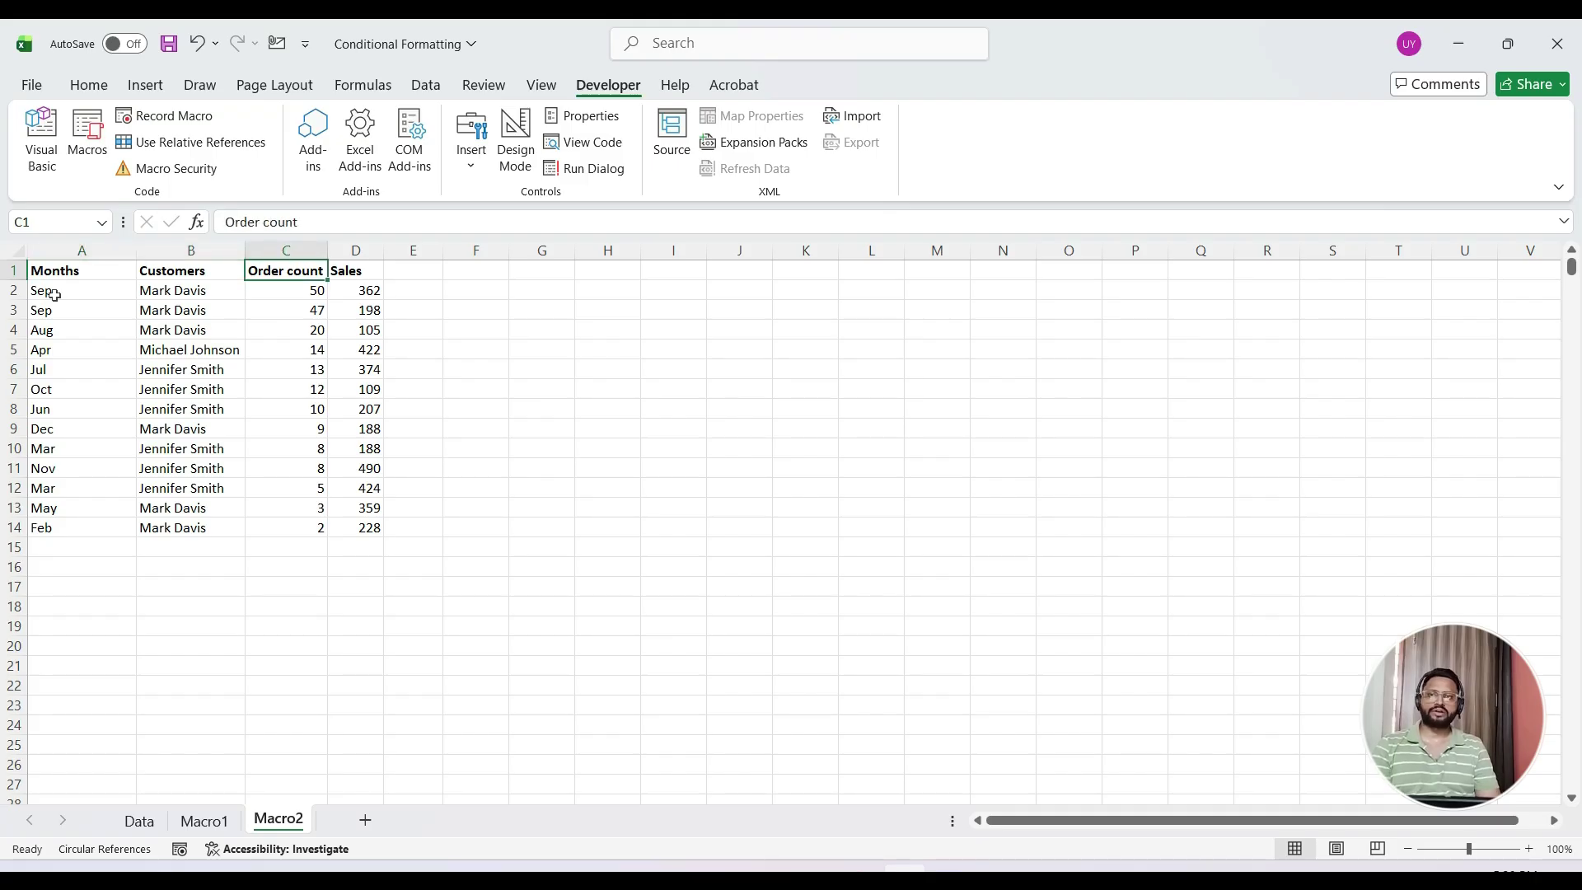
{"action": "key", "text": "Left"}
{"action": "key", "text": "Left"}
{"action": "key", "text": "Right"}
{"action": "key", "text": "Left"}
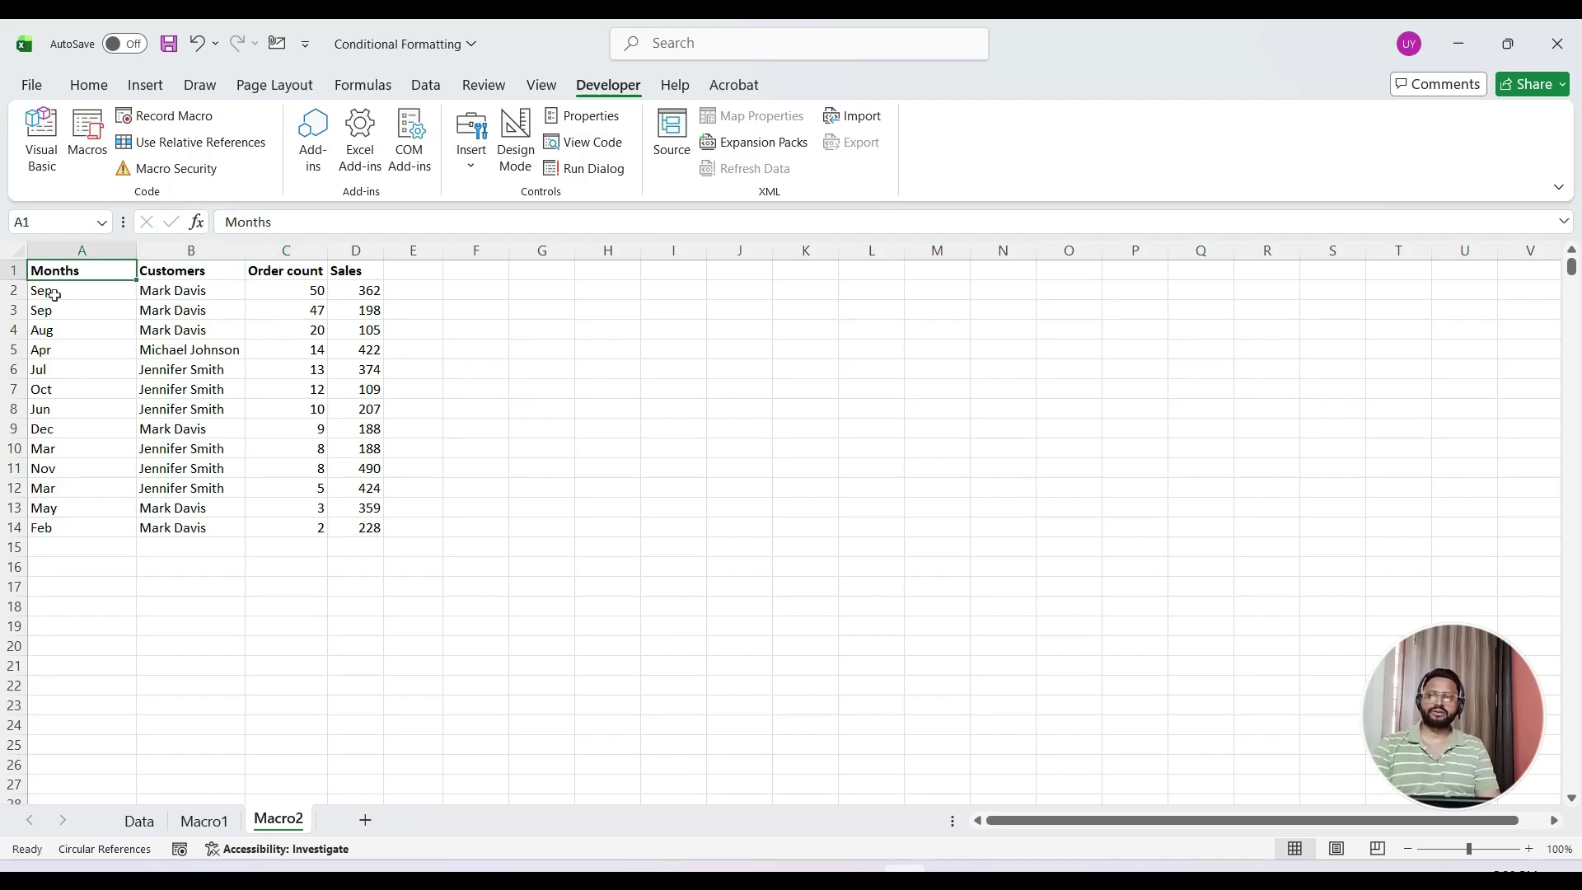
Insert an empty column before Months on the Macro2 sheet and move the Customers data into column A.
{"action": "key", "text": "ctrl+space"}
{"action": "key", "text": "ctrl+shift+plus"}
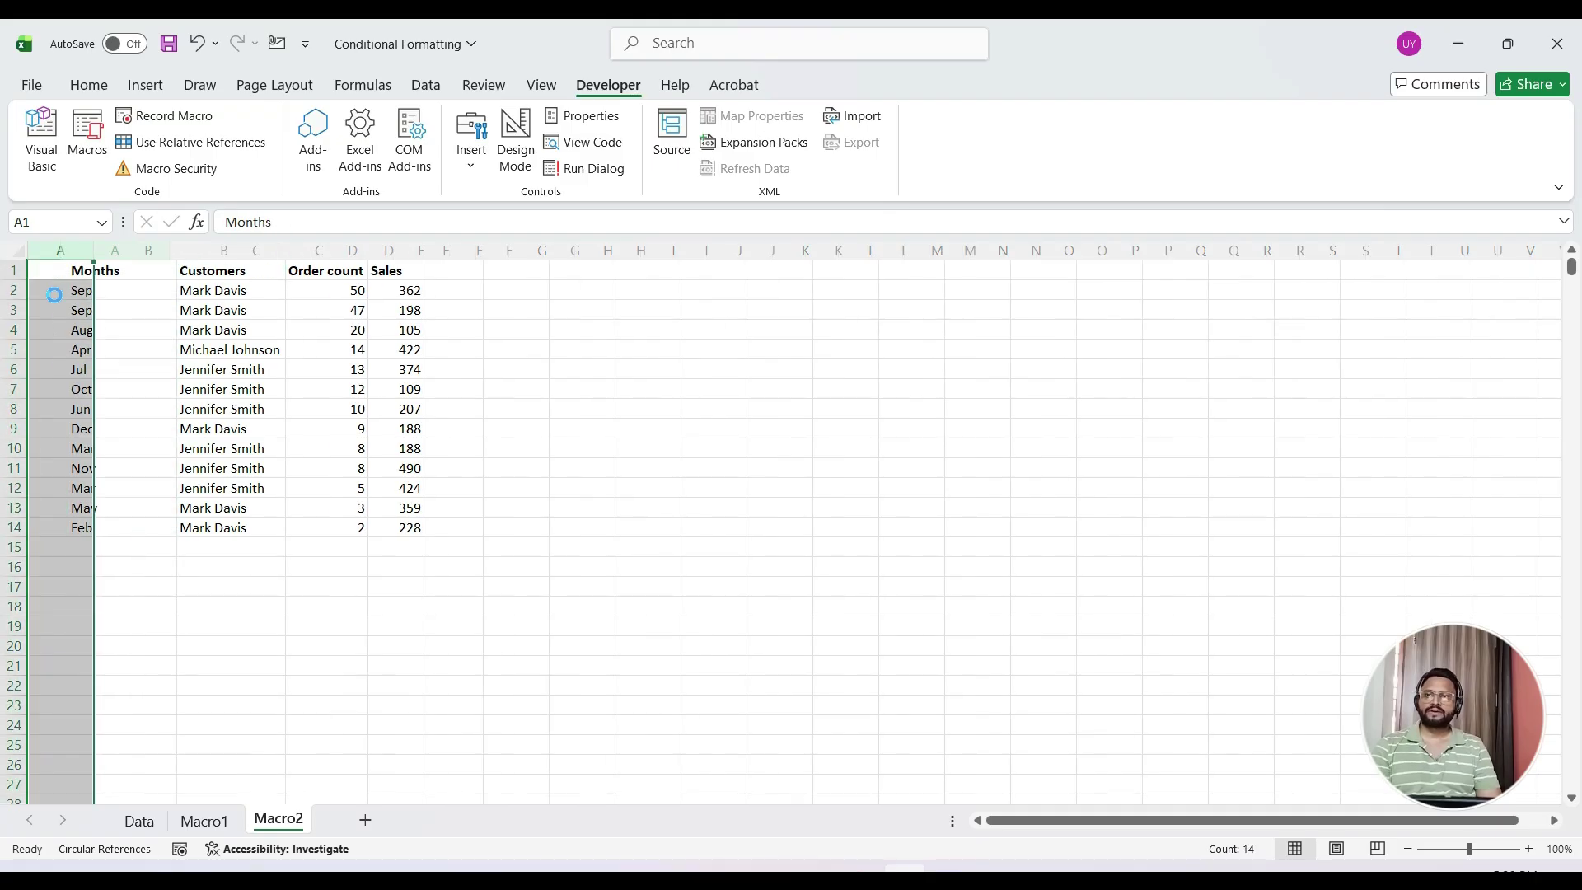
{"action": "key", "text": "Right"}
{"action": "key", "text": "Right"}
{"action": "key", "text": "Right"}
{"action": "key", "text": "Left"}
{"action": "key", "text": "ctrl+shift+Down"}
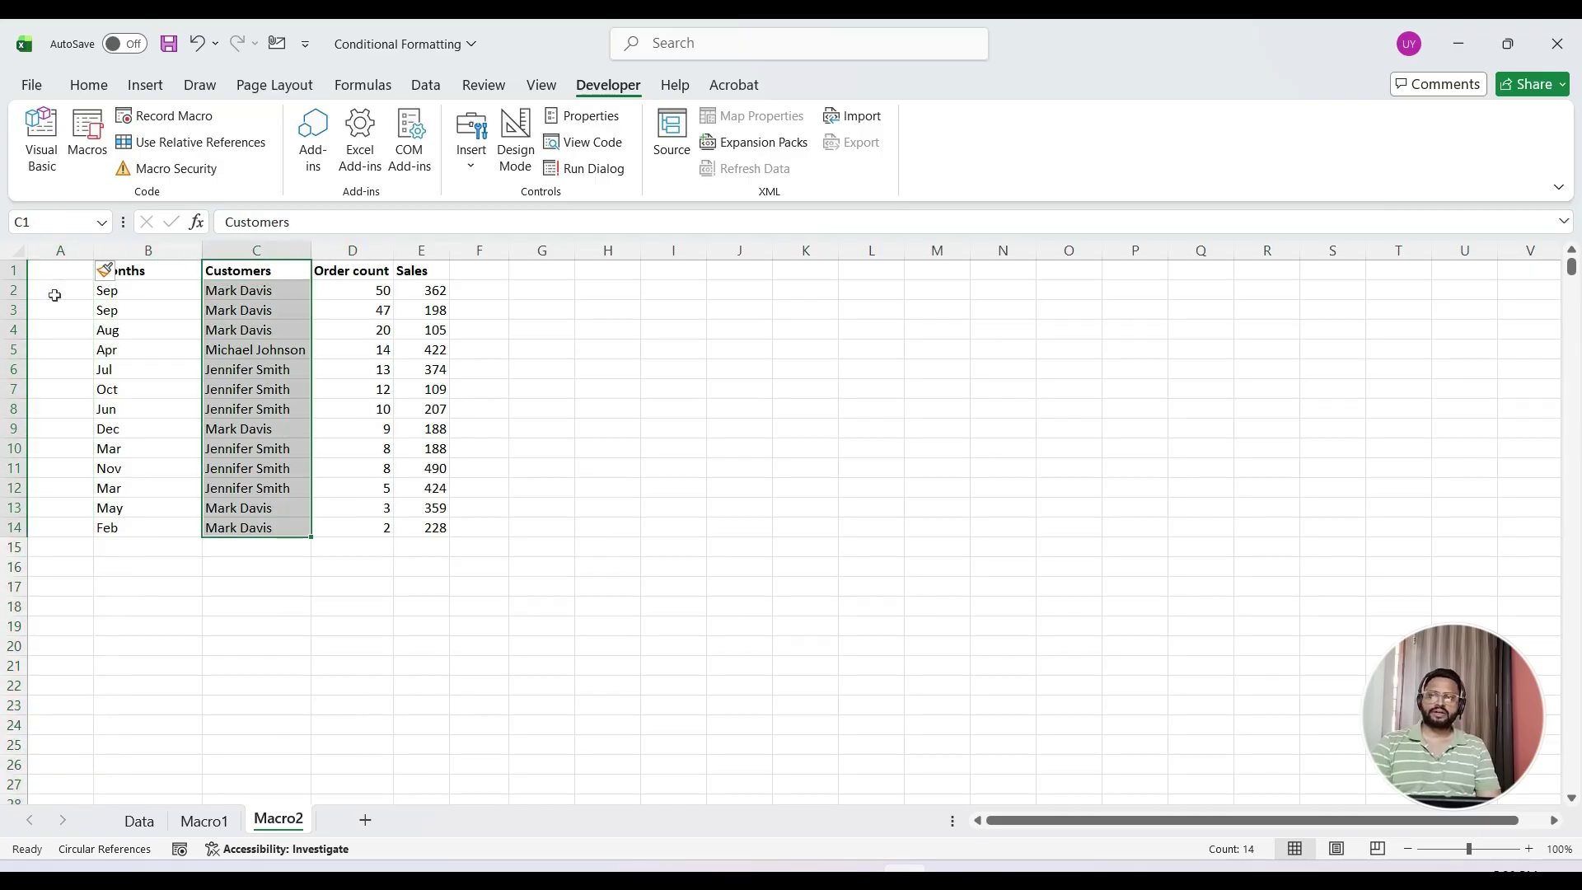
{"action": "key", "text": "ctrl+x"}
{"action": "key", "text": "Left"}
{"action": "key", "text": "Left"}
{"action": "key", "text": "ctrl+shift+Down"}
{"action": "key", "text": "ctrl+v"}
Move the Months data, header included, from column B to the emptied column C.
{"action": "key", "text": "Right"}
{"action": "key", "text": "Right"}
{"action": "key", "text": "Left"}
{"action": "key", "text": "Left"}
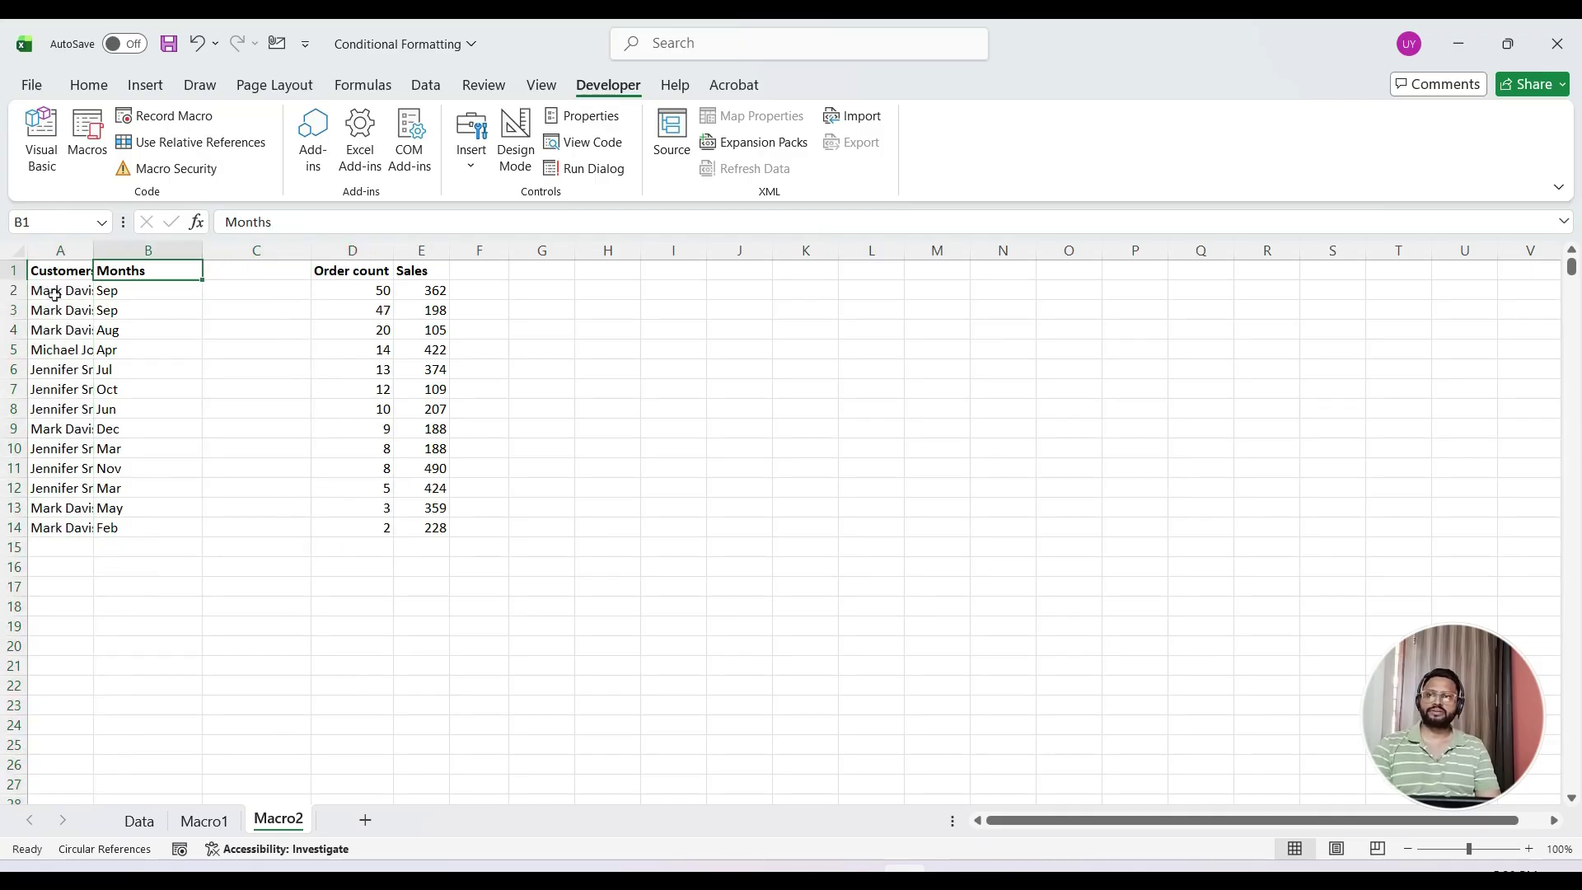
{"action": "key", "text": "ctrl+shift+Down"}
{"action": "key", "text": "ctrl+x"}
{"action": "key", "text": "Right"}
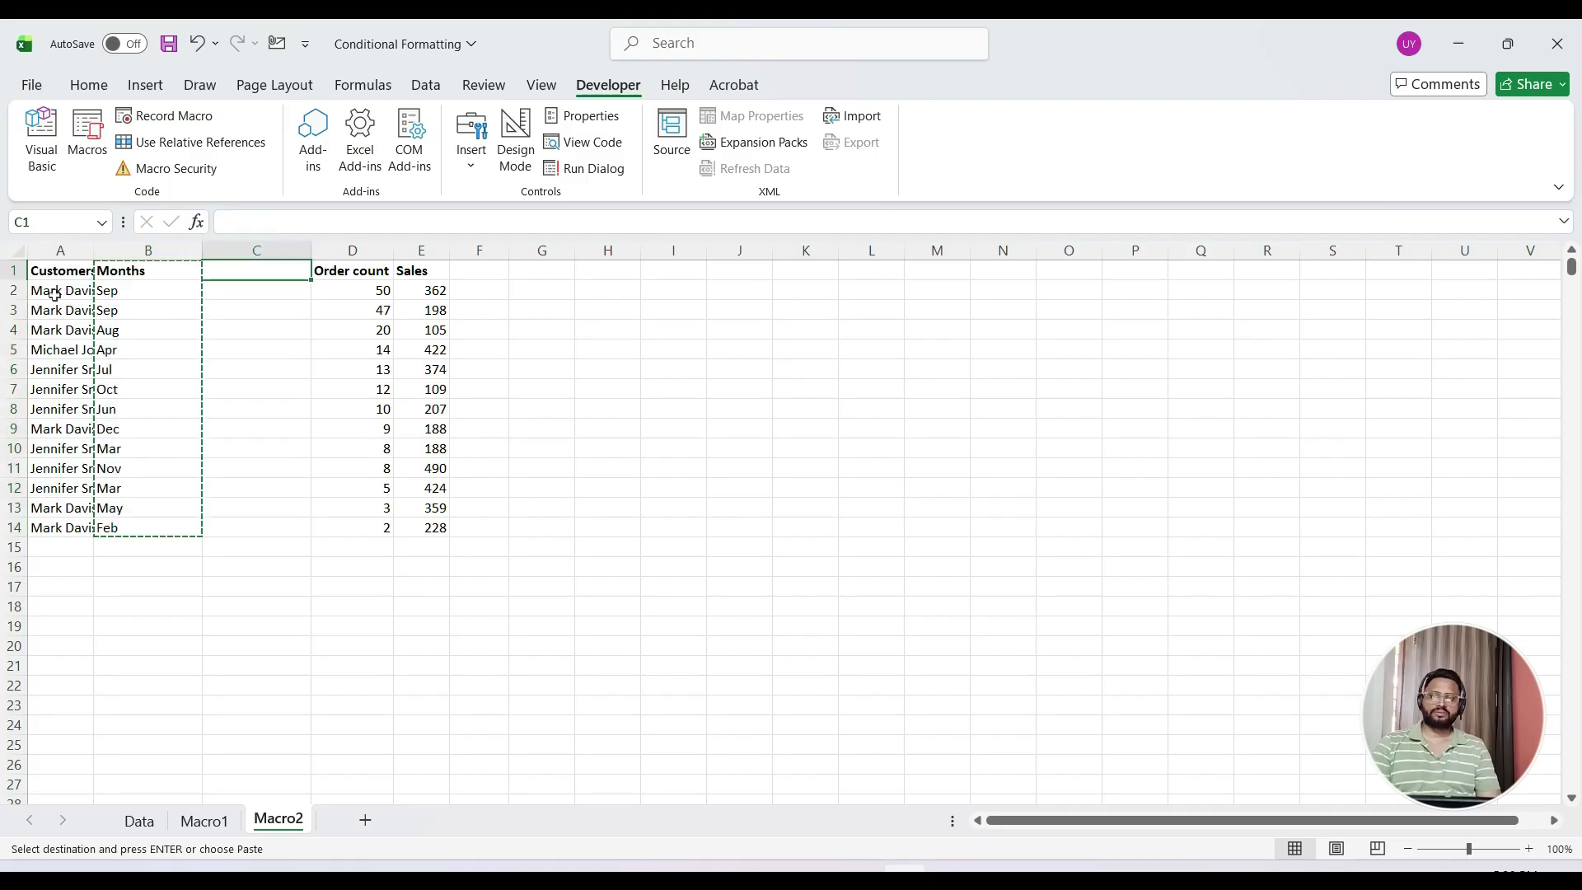
{"action": "key", "text": "ctrl+v"}
Move the Sales data, header included, from column E into column B beside Customers.
{"action": "key", "text": "Right"}
{"action": "key", "text": "Right"}
{"action": "key", "text": "ctrl+shift+Down"}
{"action": "key", "text": "ctrl+x"}
{"action": "key", "text": "Left"}
{"action": "key", "text": "Left"}
{"action": "key", "text": "Left"}
{"action": "key", "text": "ctrl+v"}
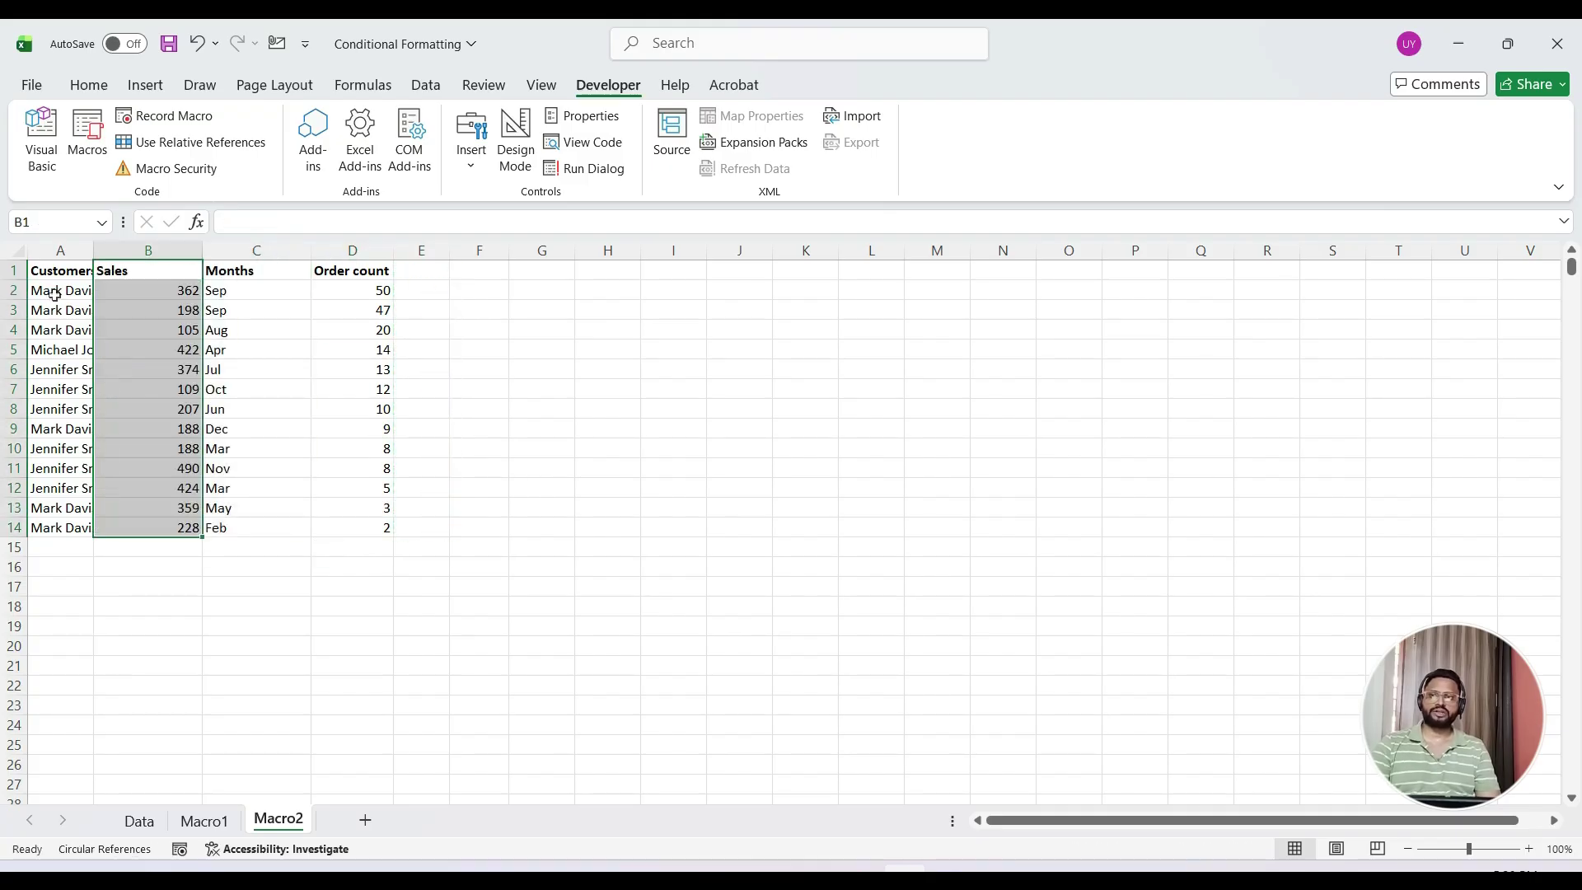
{"action": "key", "text": "Right"}
{"action": "key", "text": "Left"}
{"action": "key", "text": "Left"}
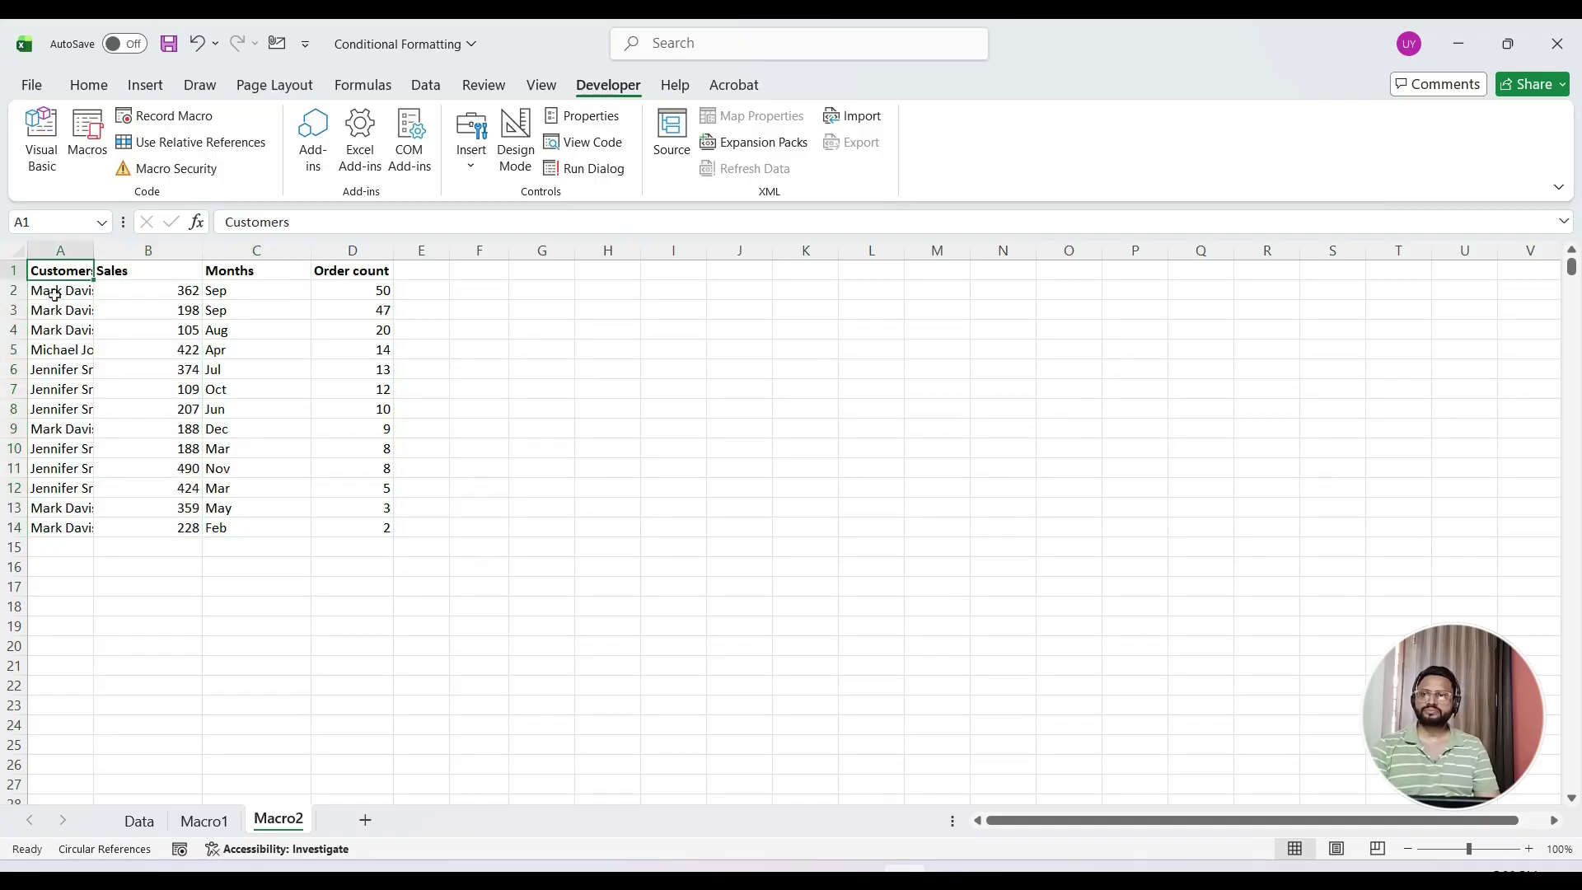
AutoFit the column widths of the rearranged table in A1:D14.
{"action": "key", "text": "Right"}
{"action": "key", "text": "Right"}
{"action": "key", "text": "Right"}
{"action": "key", "text": "Left"}
{"action": "key", "text": "Left"}
{"action": "key", "text": "Left"}
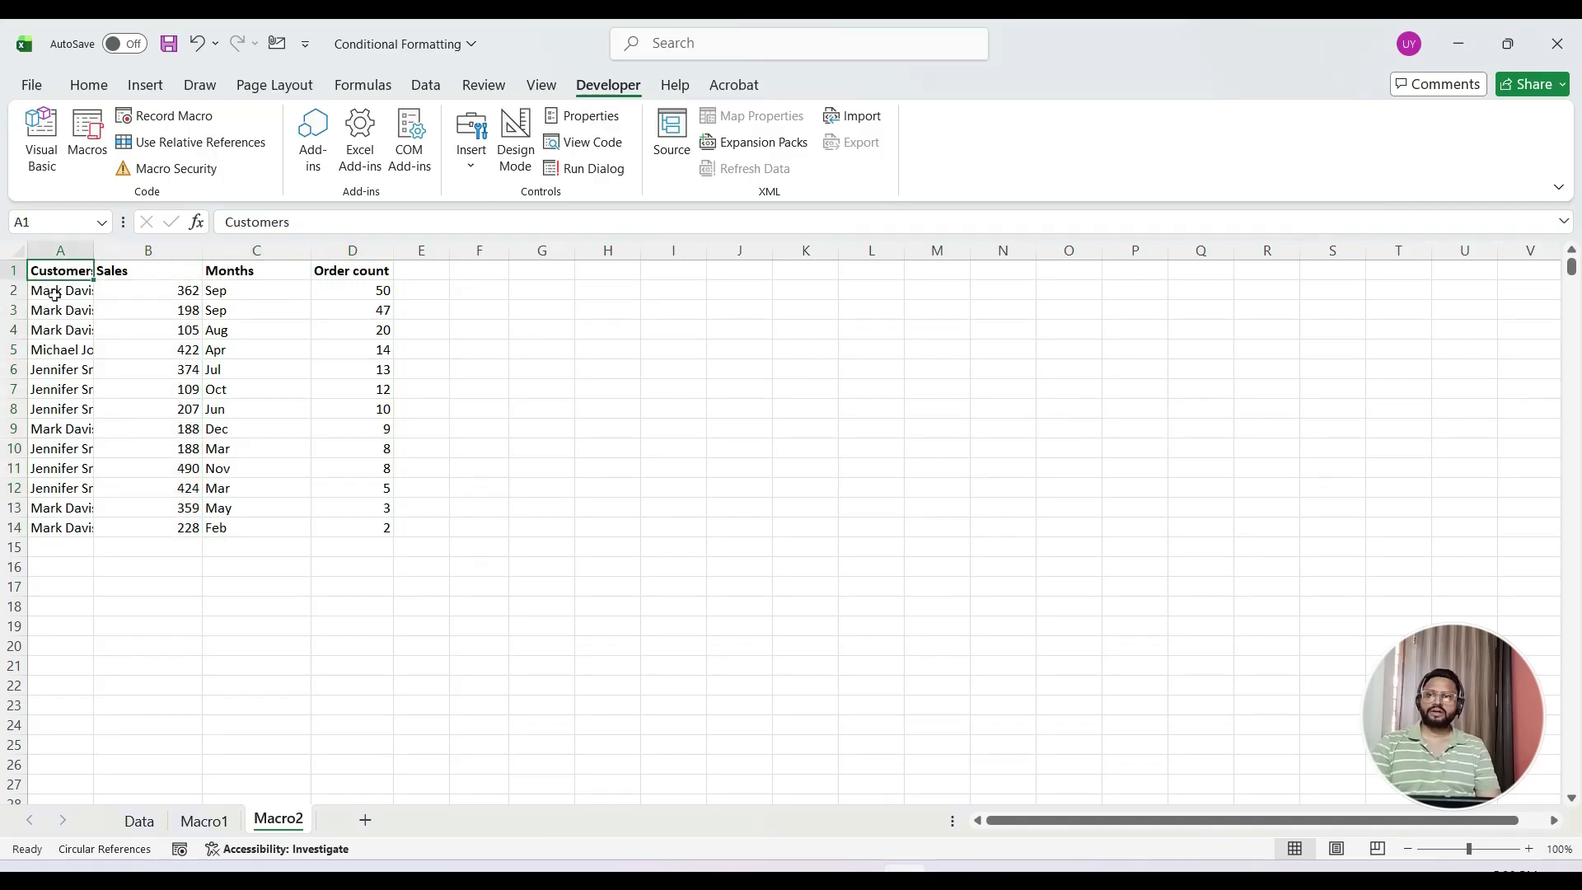
{"action": "key", "text": "ctrl+shift+Right"}
{"action": "key", "text": "ctrl+shift+Down"}
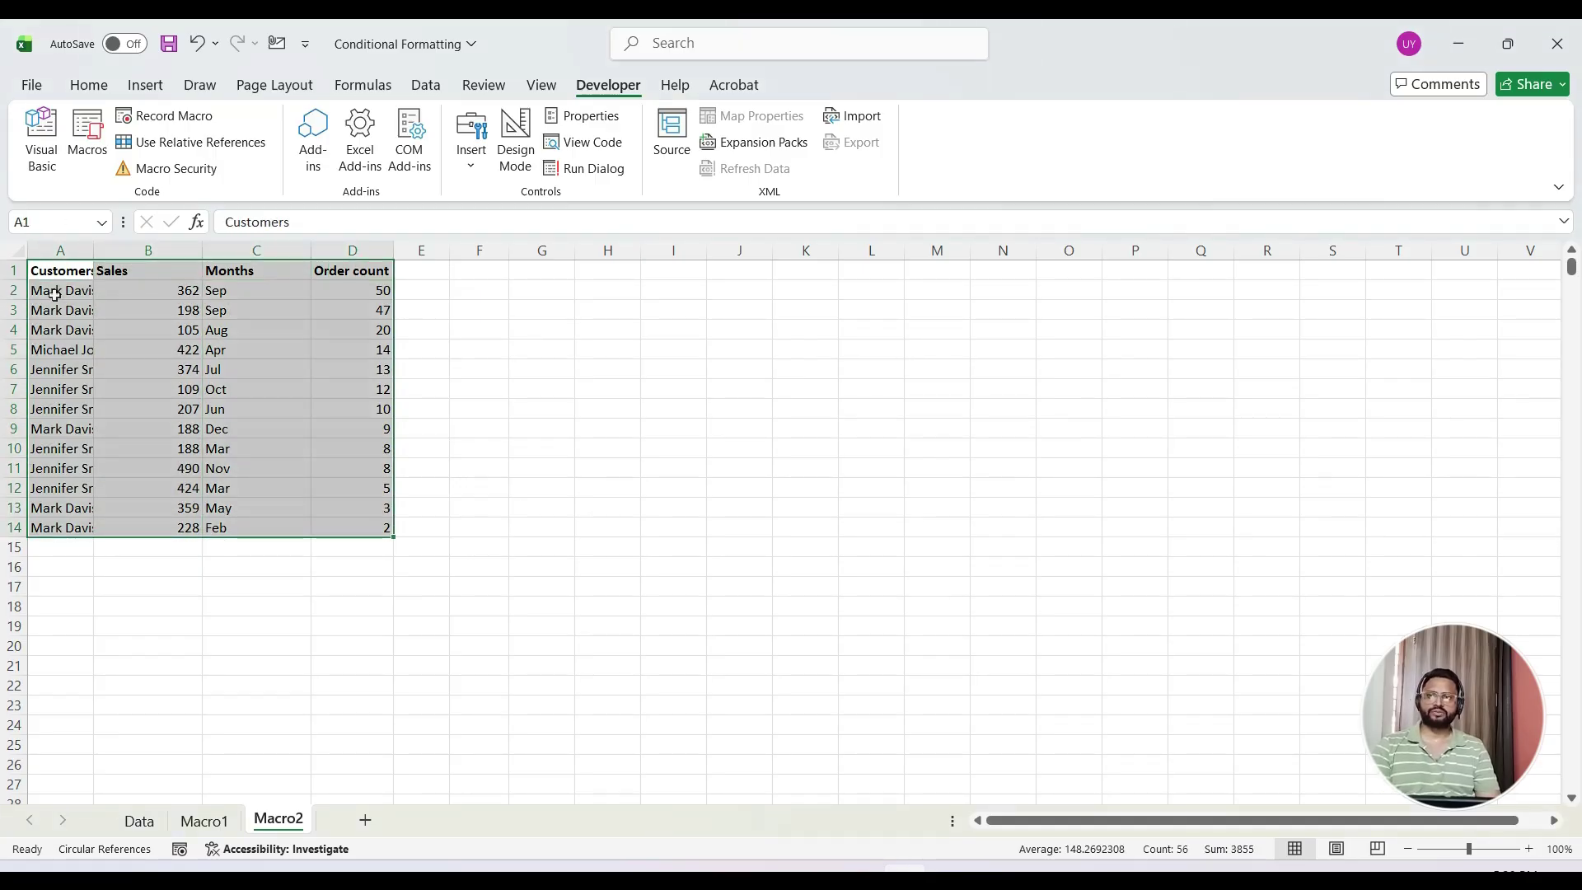
{"action": "key", "text": "alt+h"}
{"action": "key", "text": "o"}
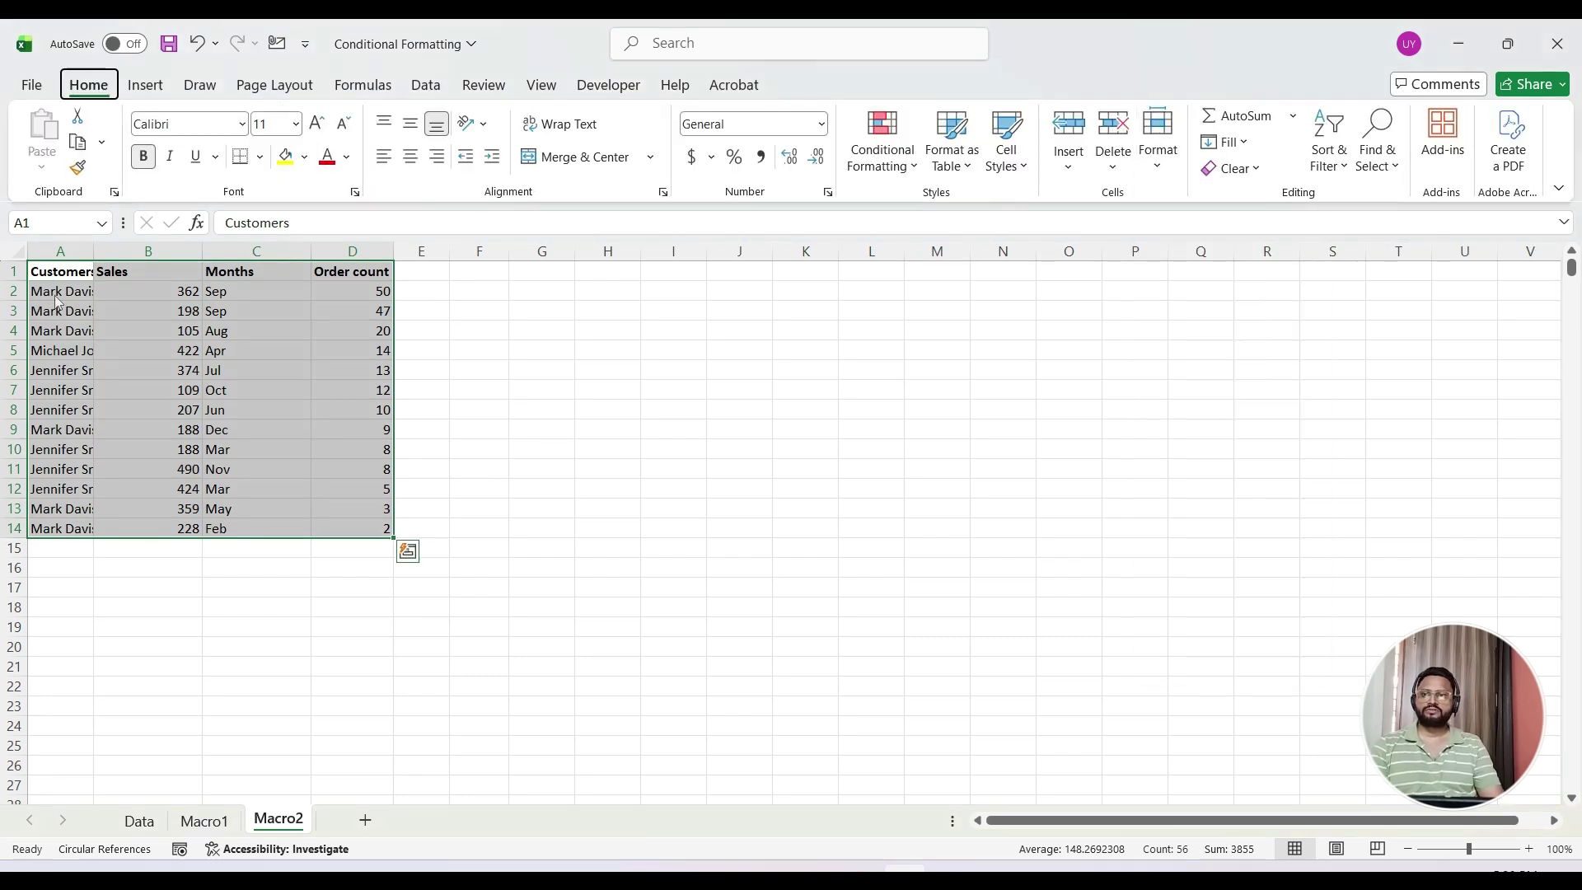
{"action": "key", "text": "i"}
{"action": "key", "text": "Down"}
{"action": "key", "text": "Up"}
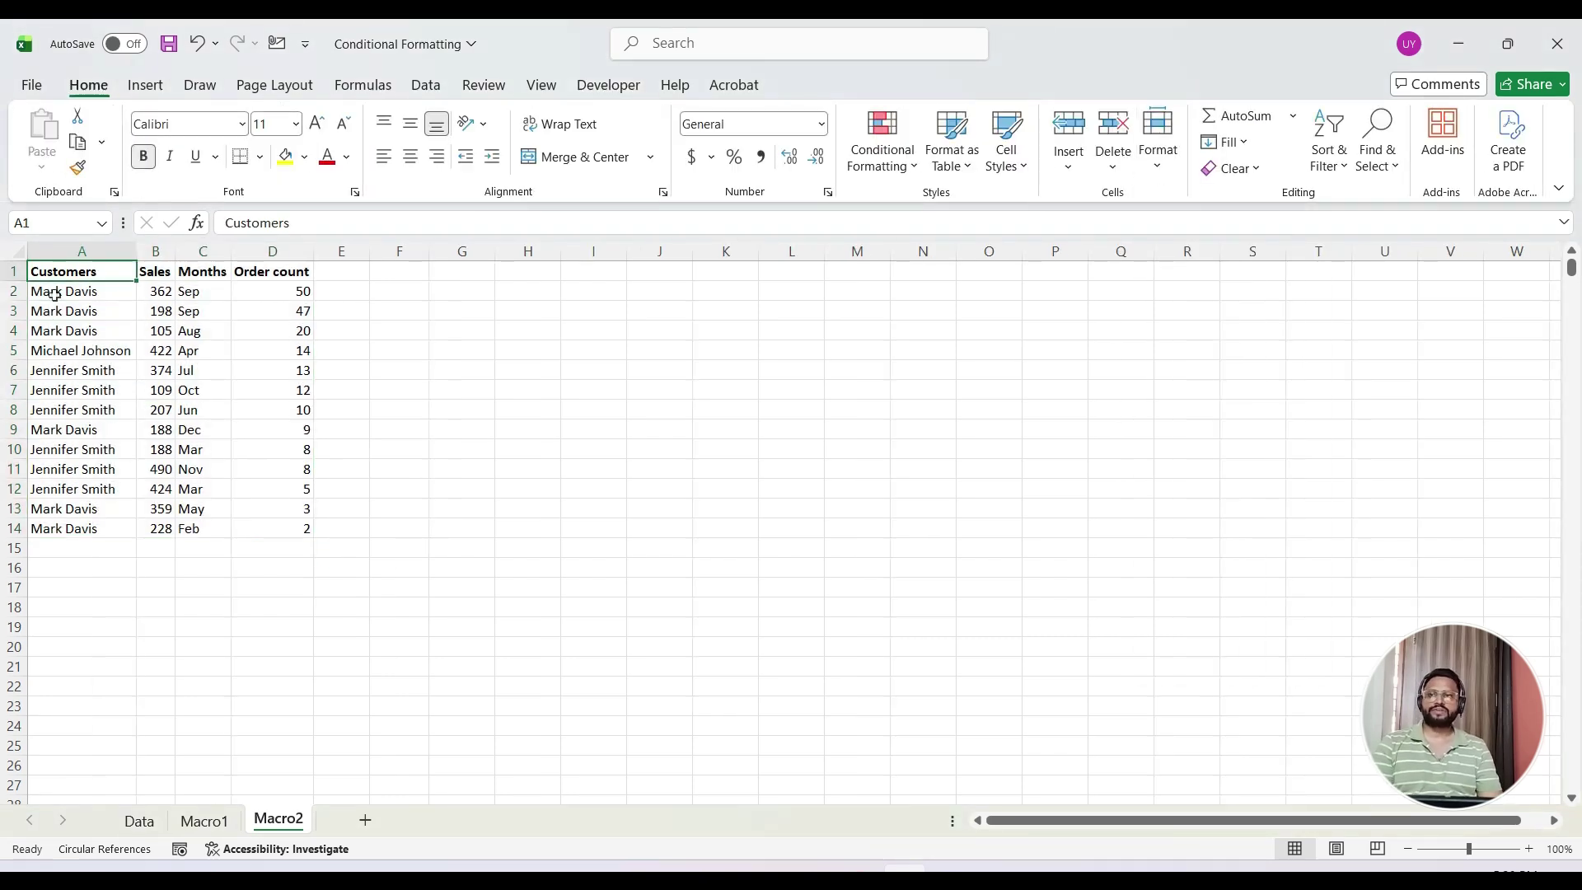
Switch to ChatGPT and read through the Top5CustomersAnalysis code for the name splitting, sorting, highlighting and pie chart sections.
{"action": "key", "text": "alt+Tab"}
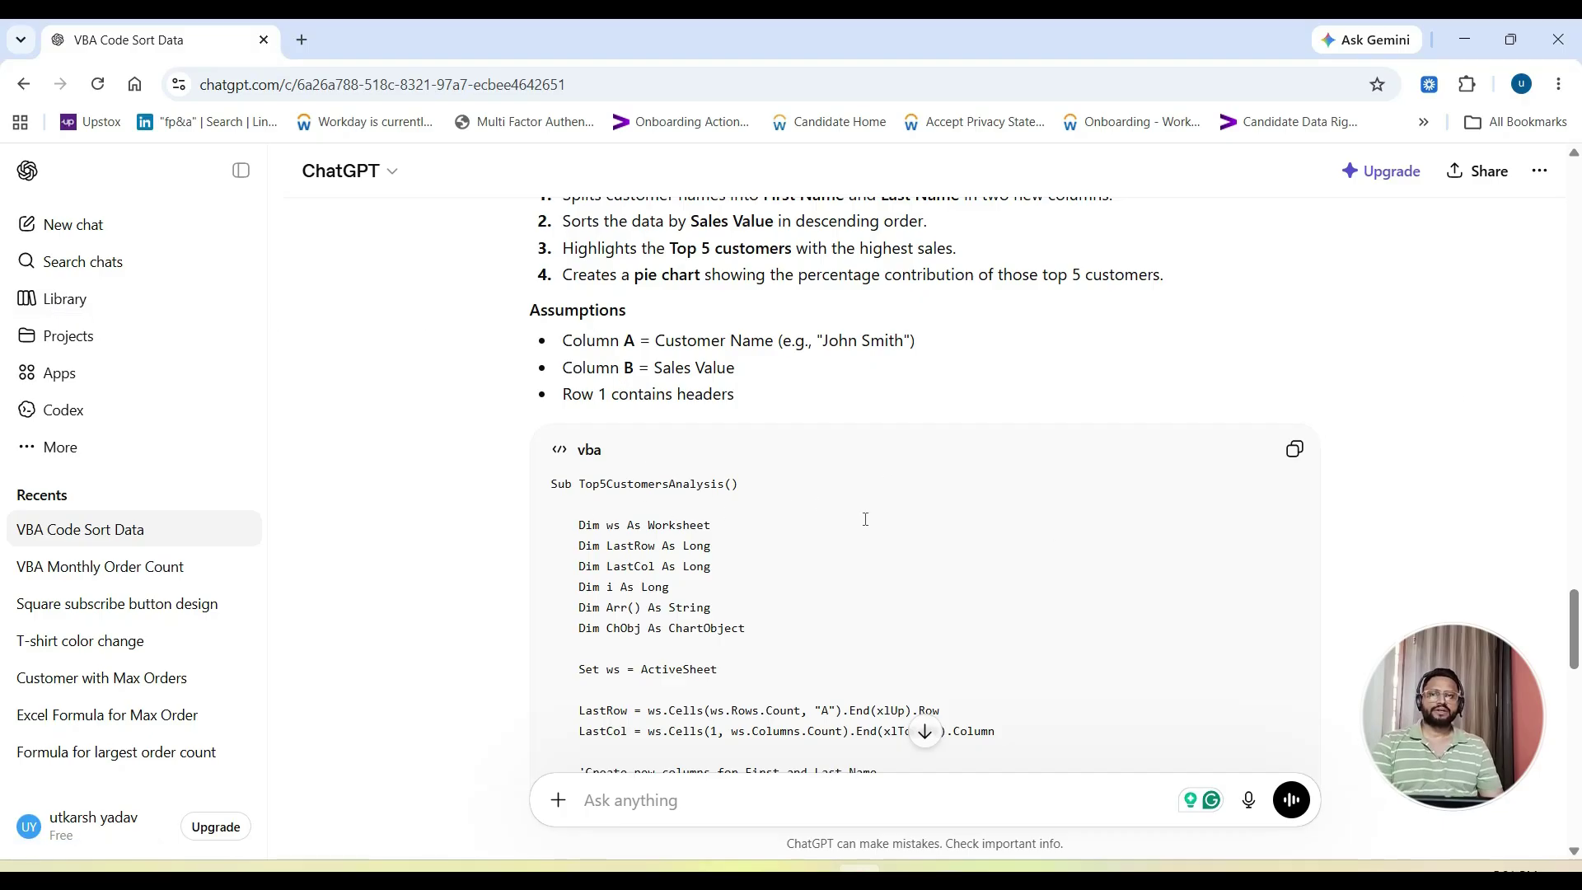
{"action": "scroll", "coordinate": [889, 513], "scroll_direction": "down", "scroll_amount": 2}
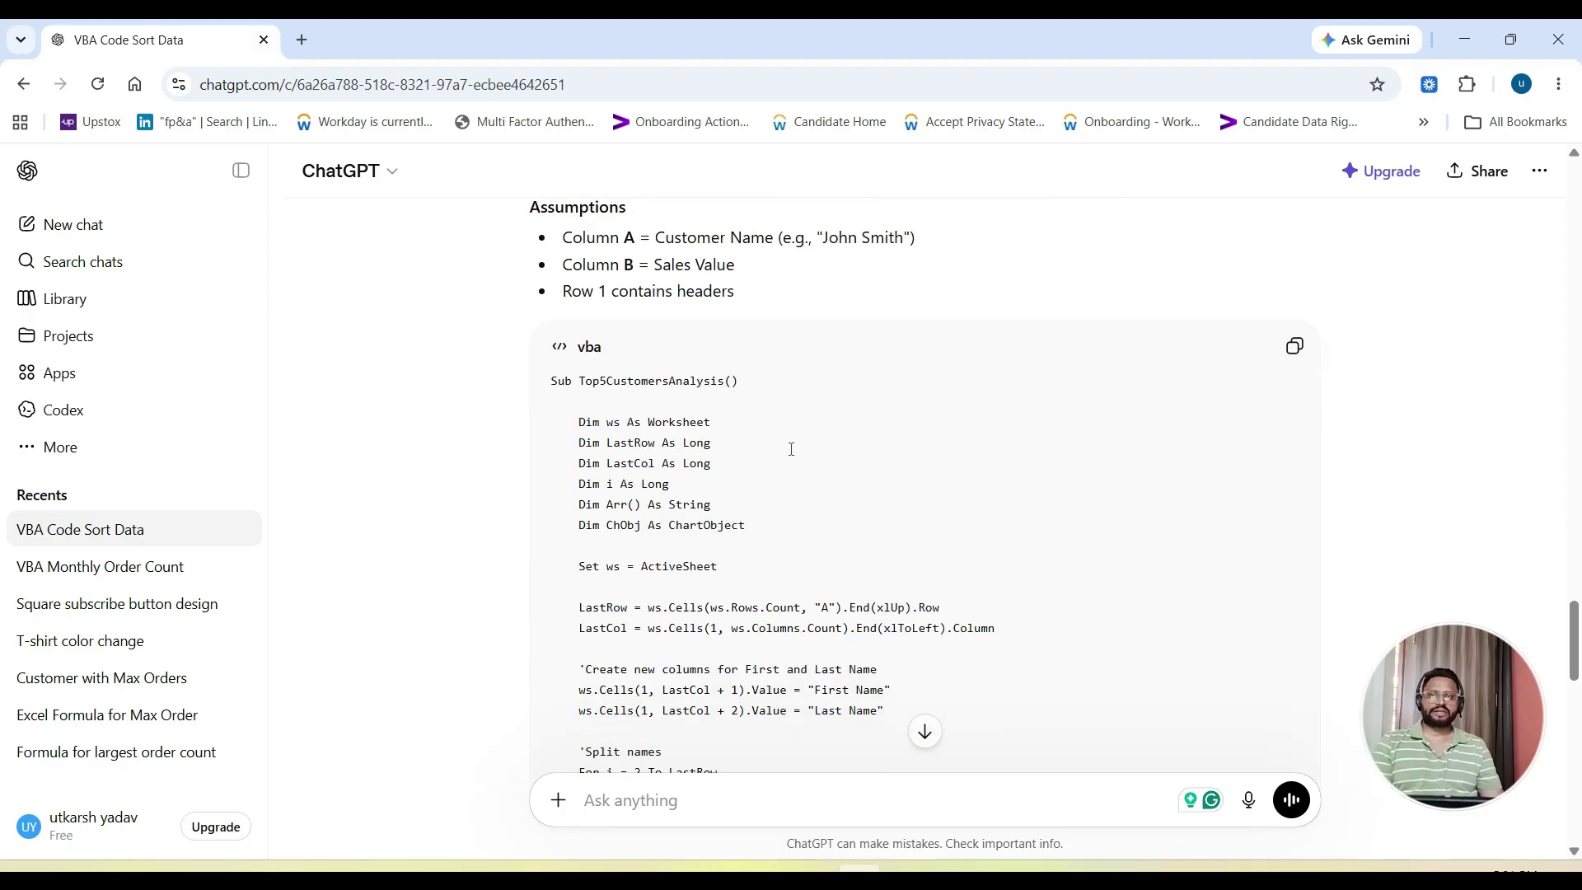
{"action": "scroll", "coordinate": [837, 449], "scroll_direction": "down", "scroll_amount": 6}
{"action": "scroll", "coordinate": [987, 399], "scroll_direction": "down", "scroll_amount": 7}
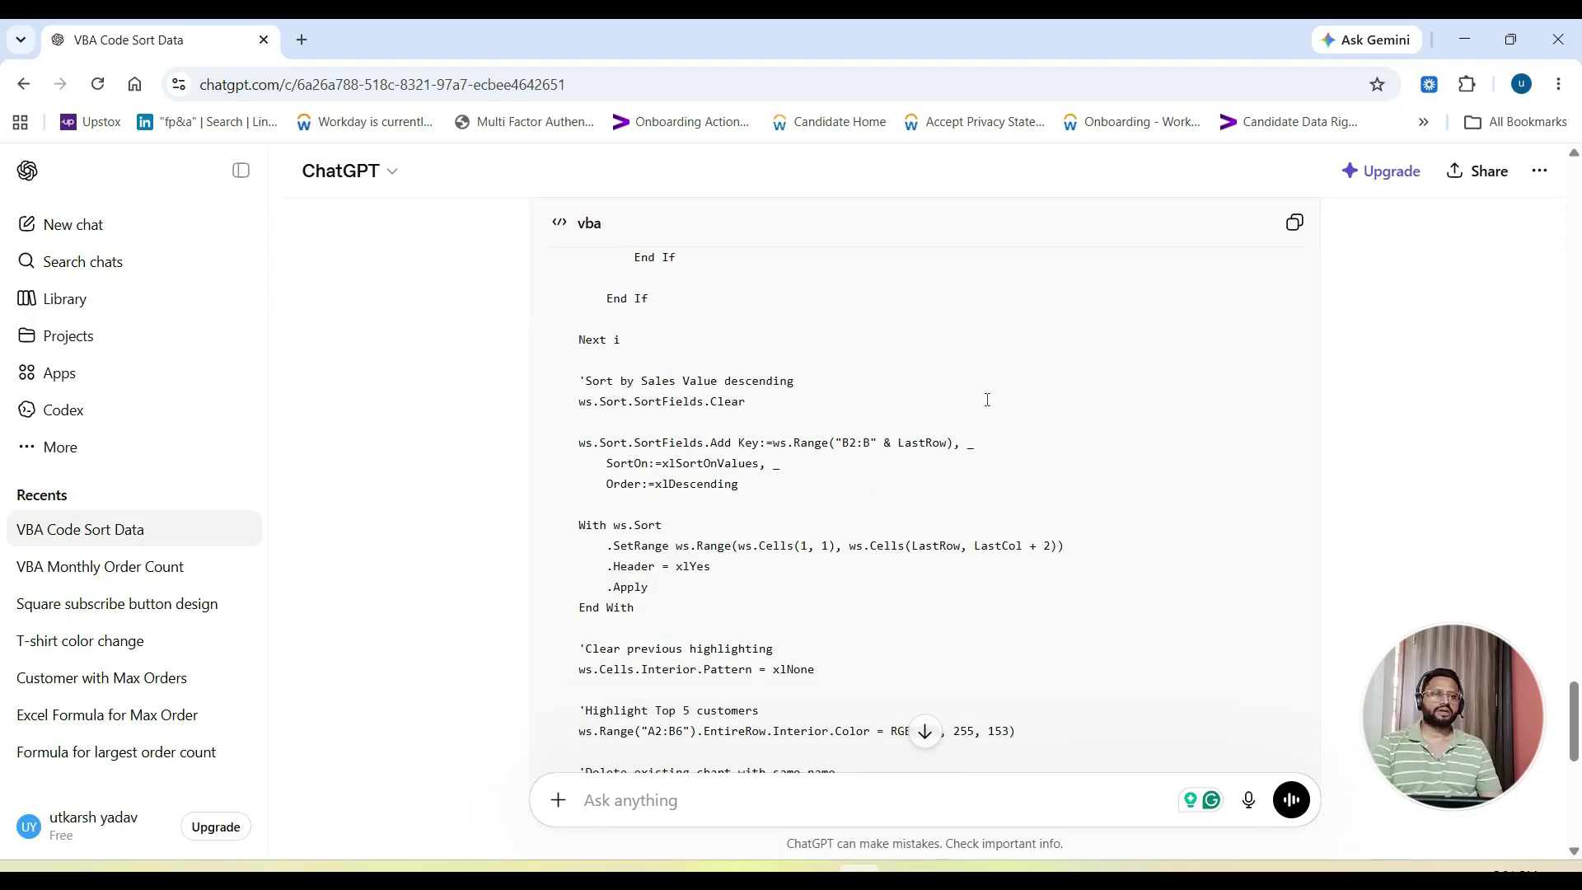
{"action": "scroll", "coordinate": [709, 521], "scroll_direction": "down", "scroll_amount": 4}
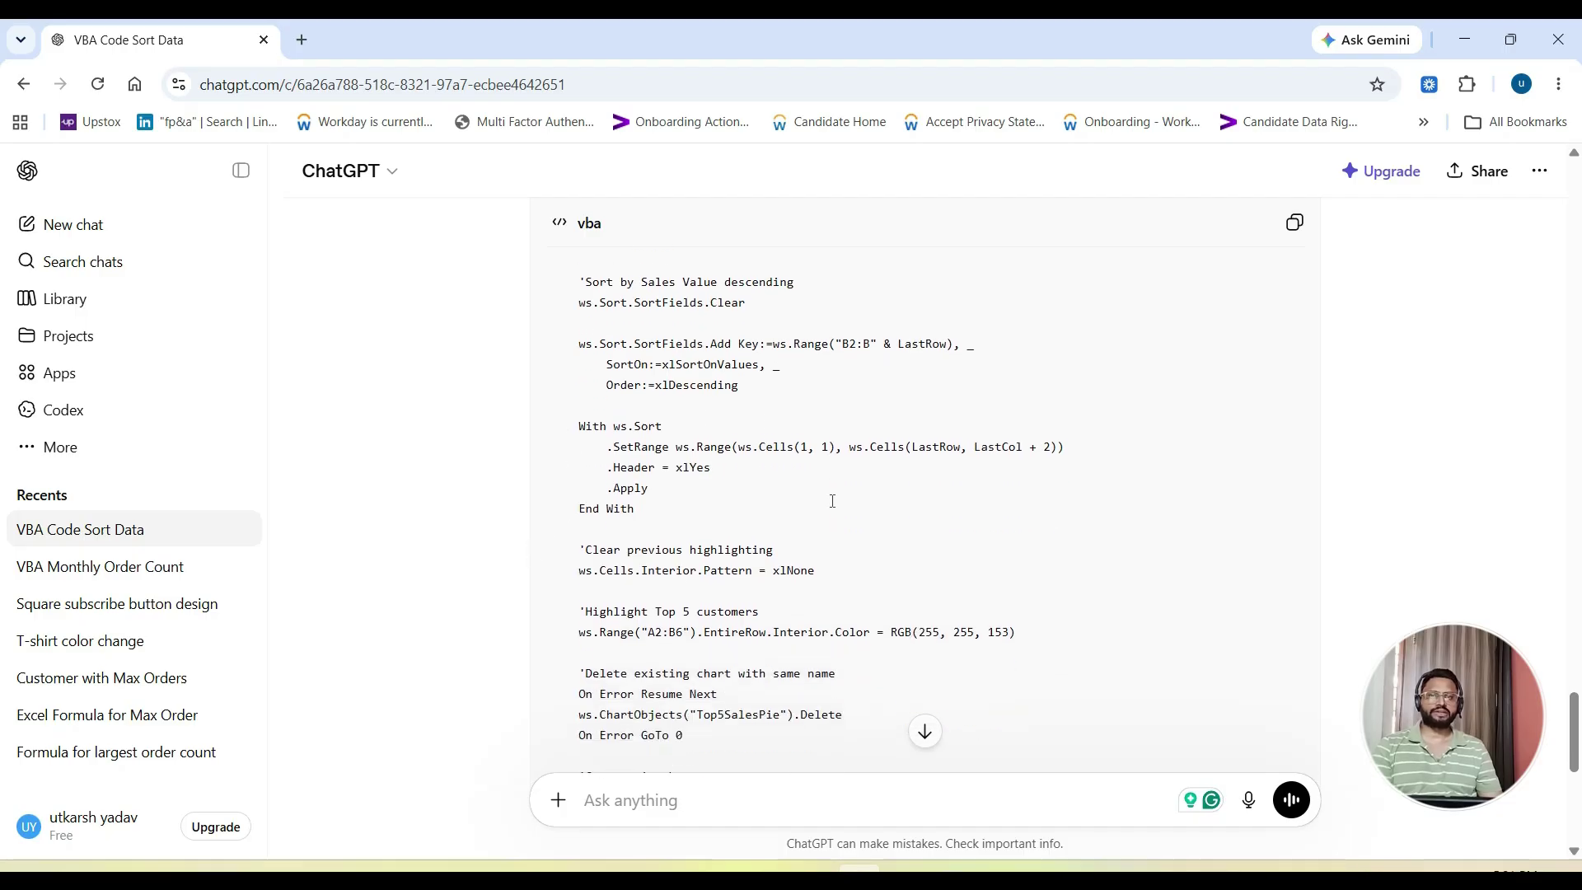
{"action": "scroll", "coordinate": [904, 509], "scroll_direction": "down", "scroll_amount": 6}
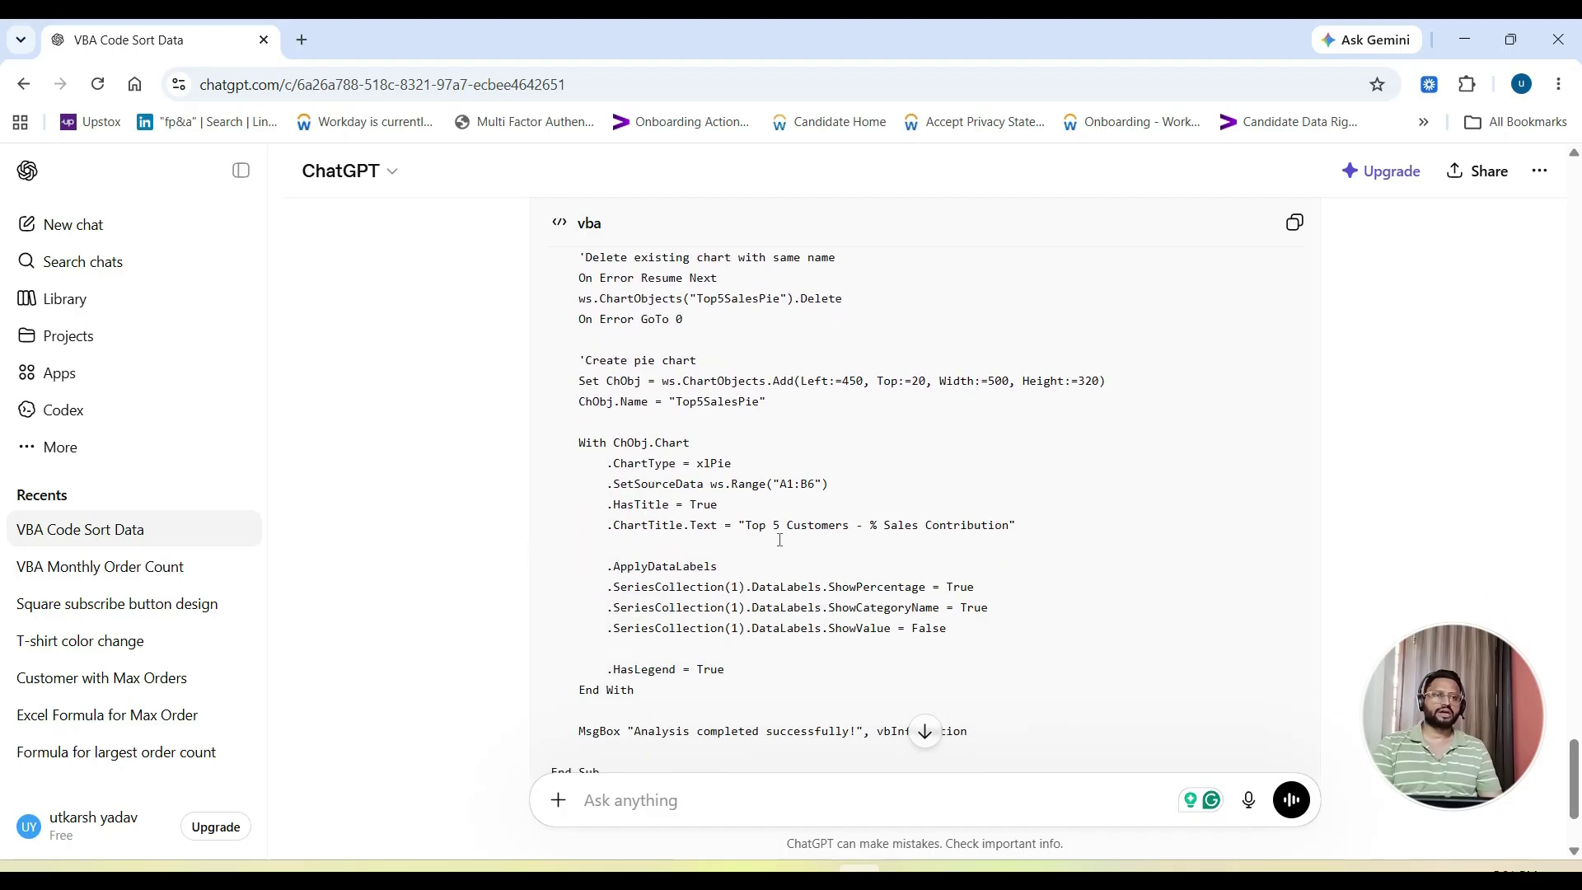
{"action": "scroll", "coordinate": [755, 555], "scroll_direction": "down", "scroll_amount": 2}
{"action": "scroll", "coordinate": [917, 509], "scroll_direction": "up", "scroll_amount": 2}
{"action": "scroll", "coordinate": [783, 577], "scroll_direction": "down", "scroll_amount": 4}
{"action": "scroll", "coordinate": [802, 509], "scroll_direction": "up", "scroll_amount": 4}
{"action": "scroll", "coordinate": [801, 509], "scroll_direction": "up", "scroll_amount": 8}
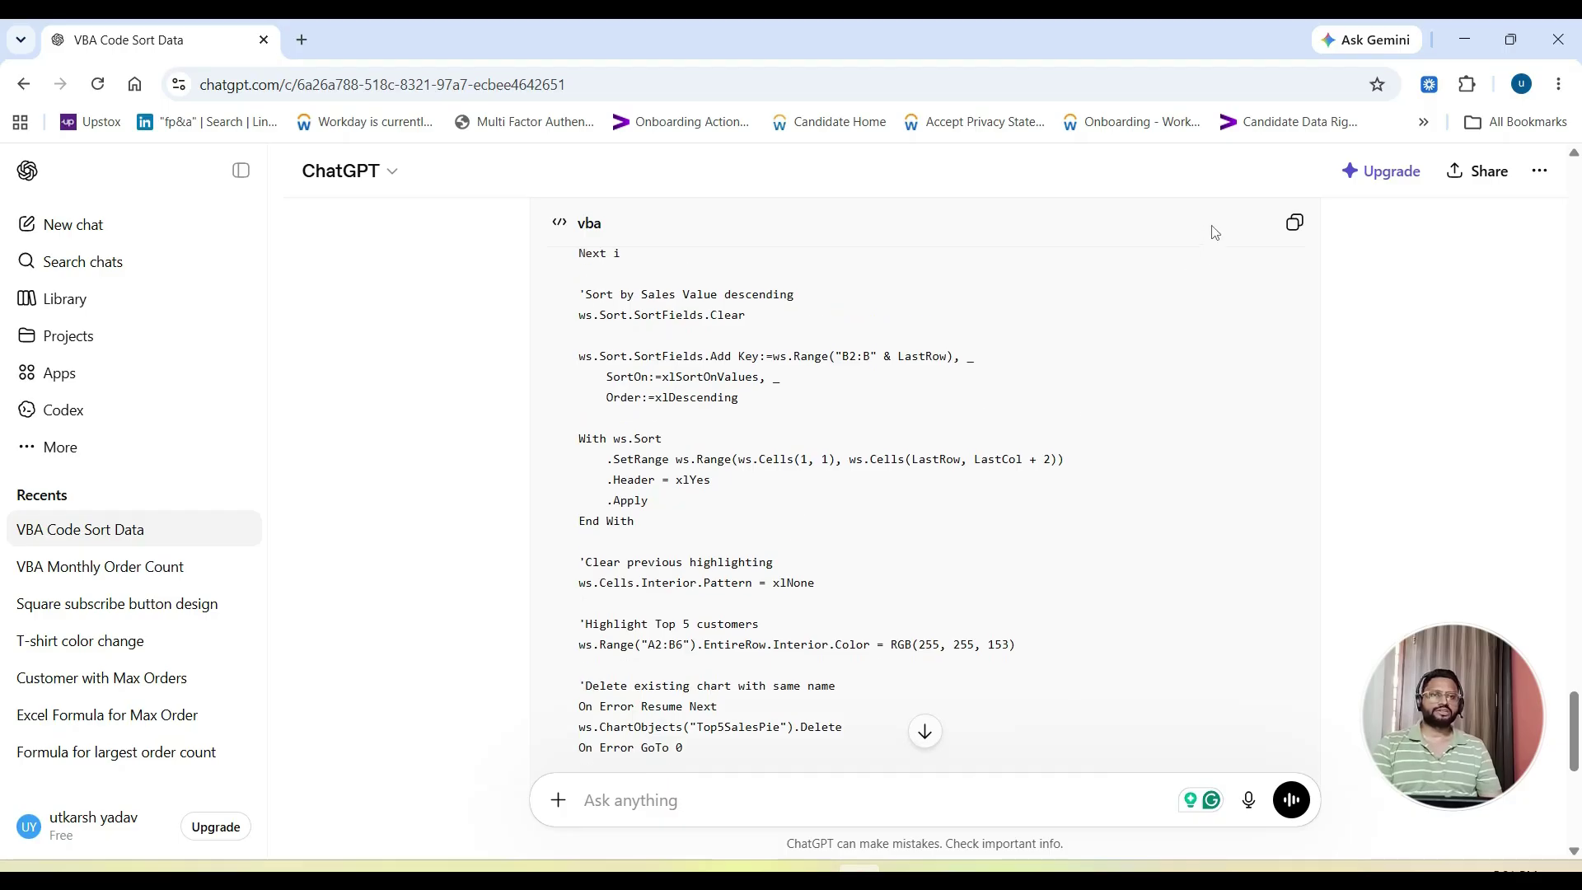
Copy the generated macro code, return to Excel and open the Visual Basic editor.
{"action": "left_click", "coordinate": [1295, 222]}
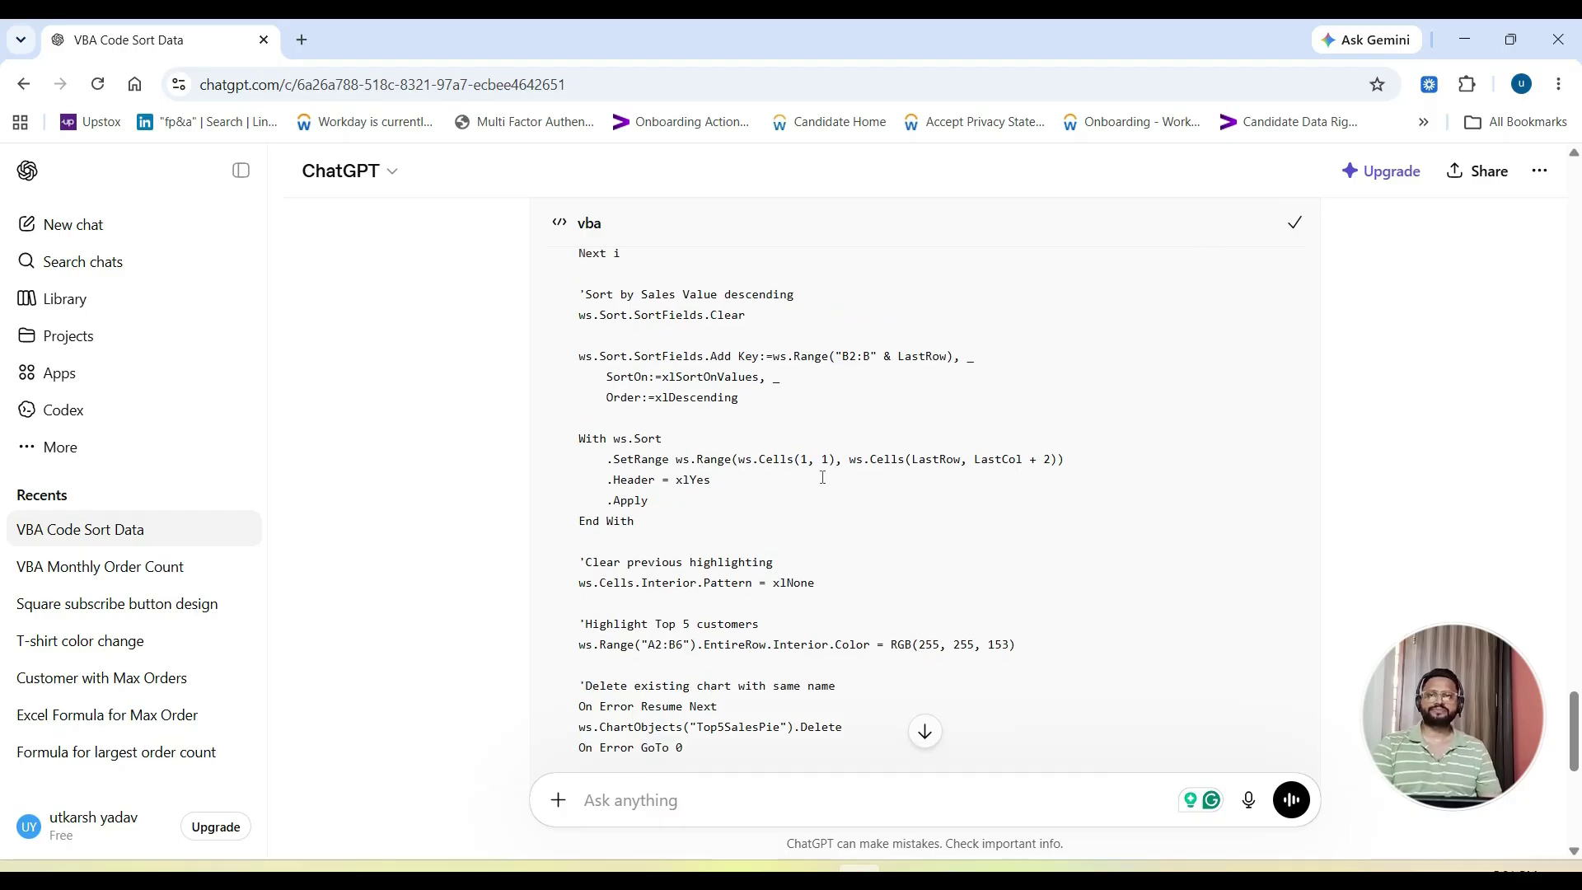
{"action": "key", "text": "alt+Tab"}
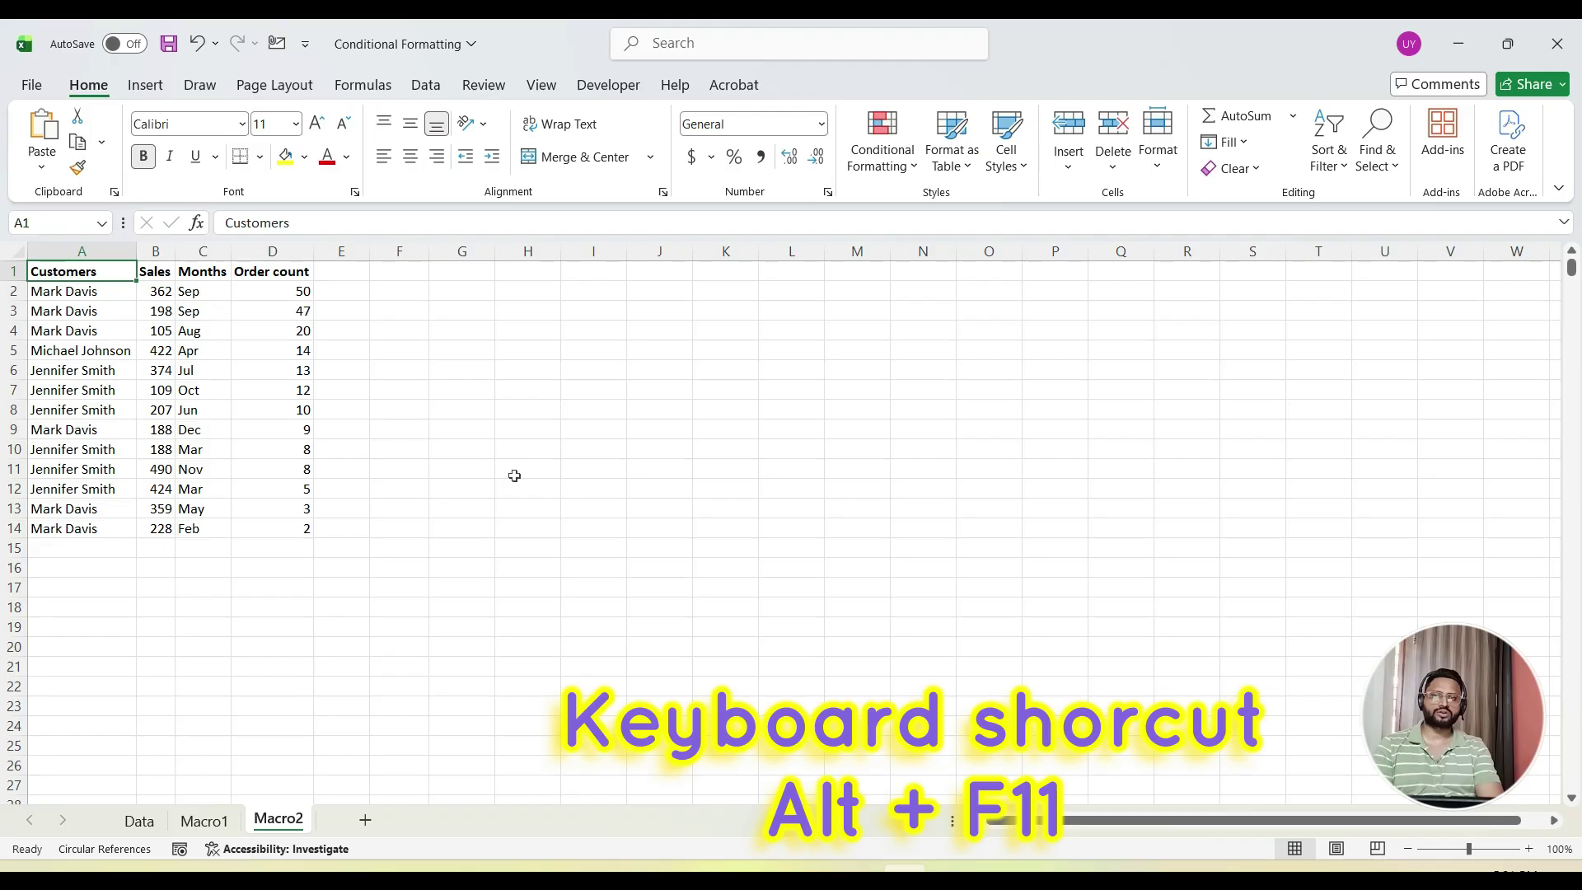
{"action": "type", "text": "D"}
{"action": "key", "text": "Escape"}
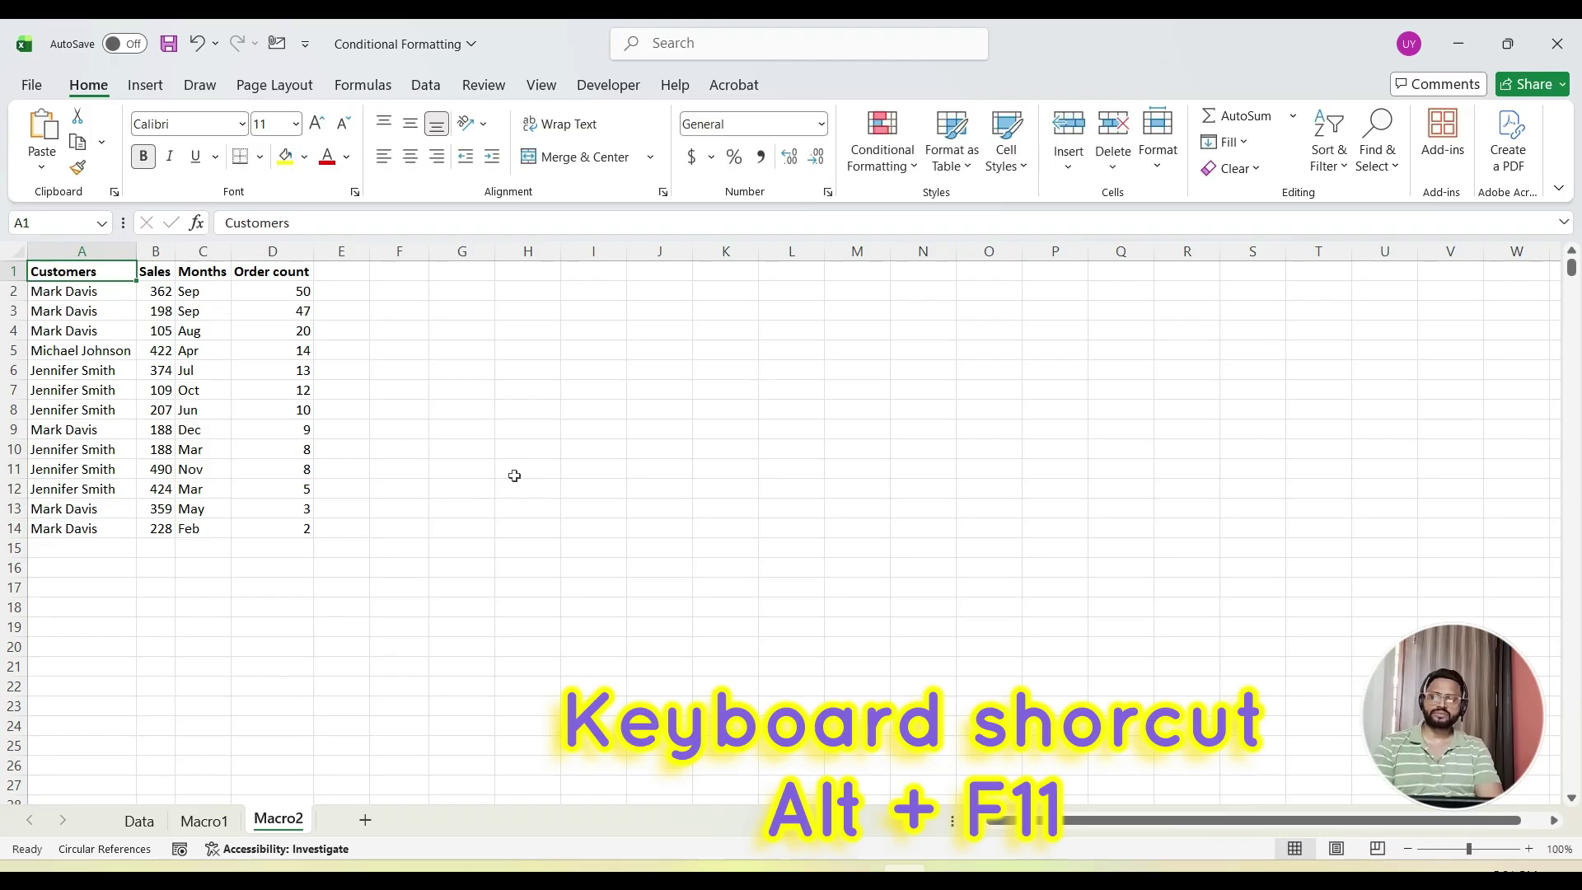
{"action": "key", "text": "alt+F11"}
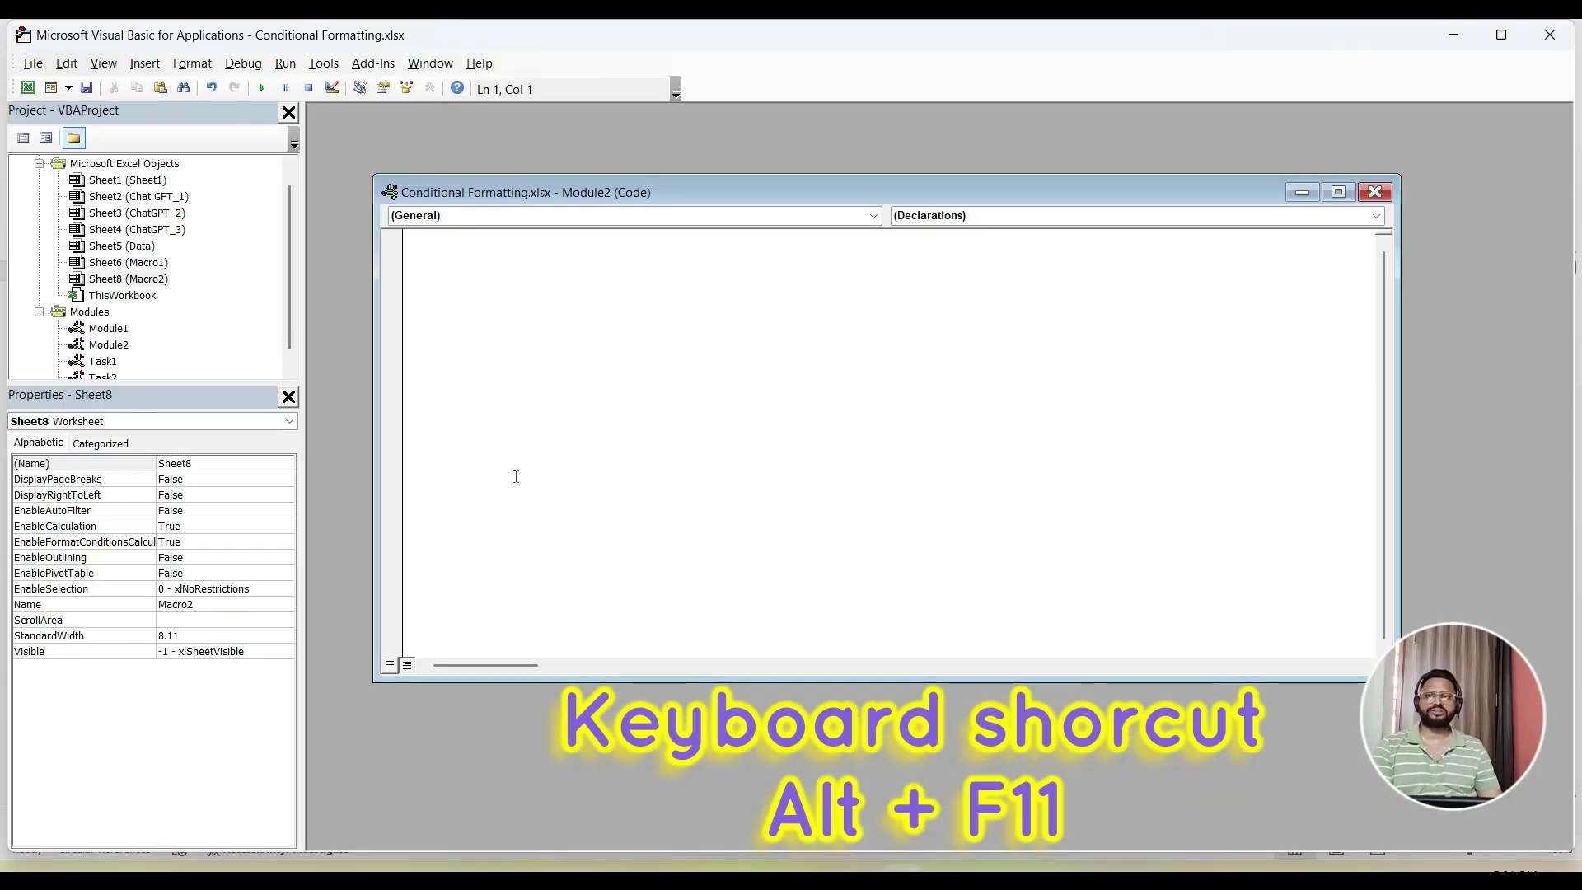
Open the empty Module2 and paste the copied Top5CustomersAnalysis macro into it.
{"action": "left_click_drag", "start_coordinate": [628, 195], "coordinate": [505, 201]}
{"action": "left_click", "coordinate": [1252, 199]}
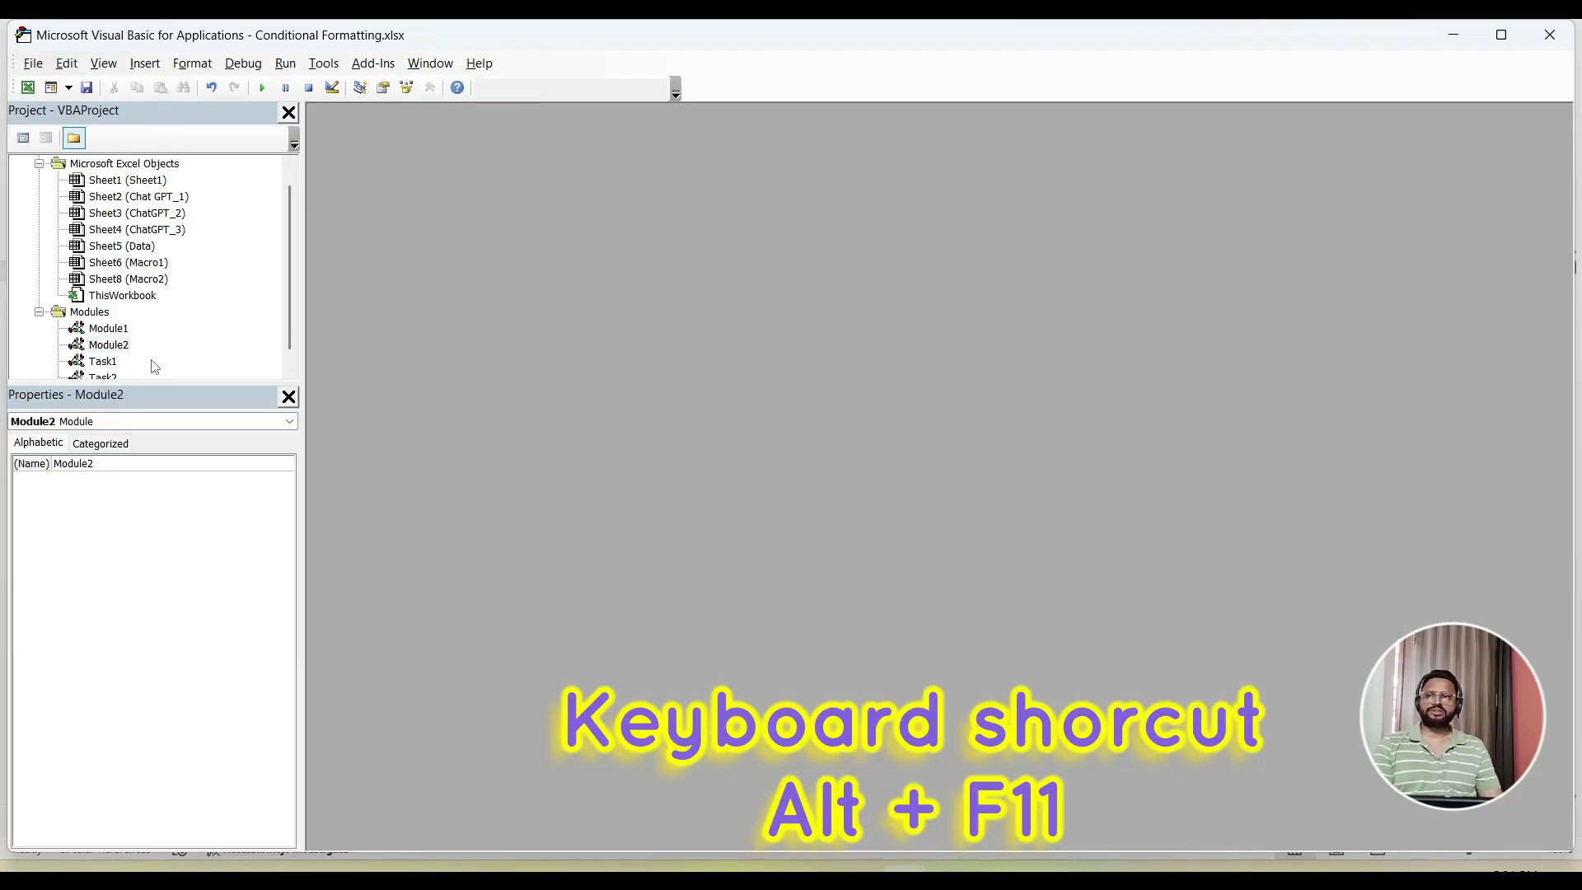
{"action": "left_click", "coordinate": [158, 66]}
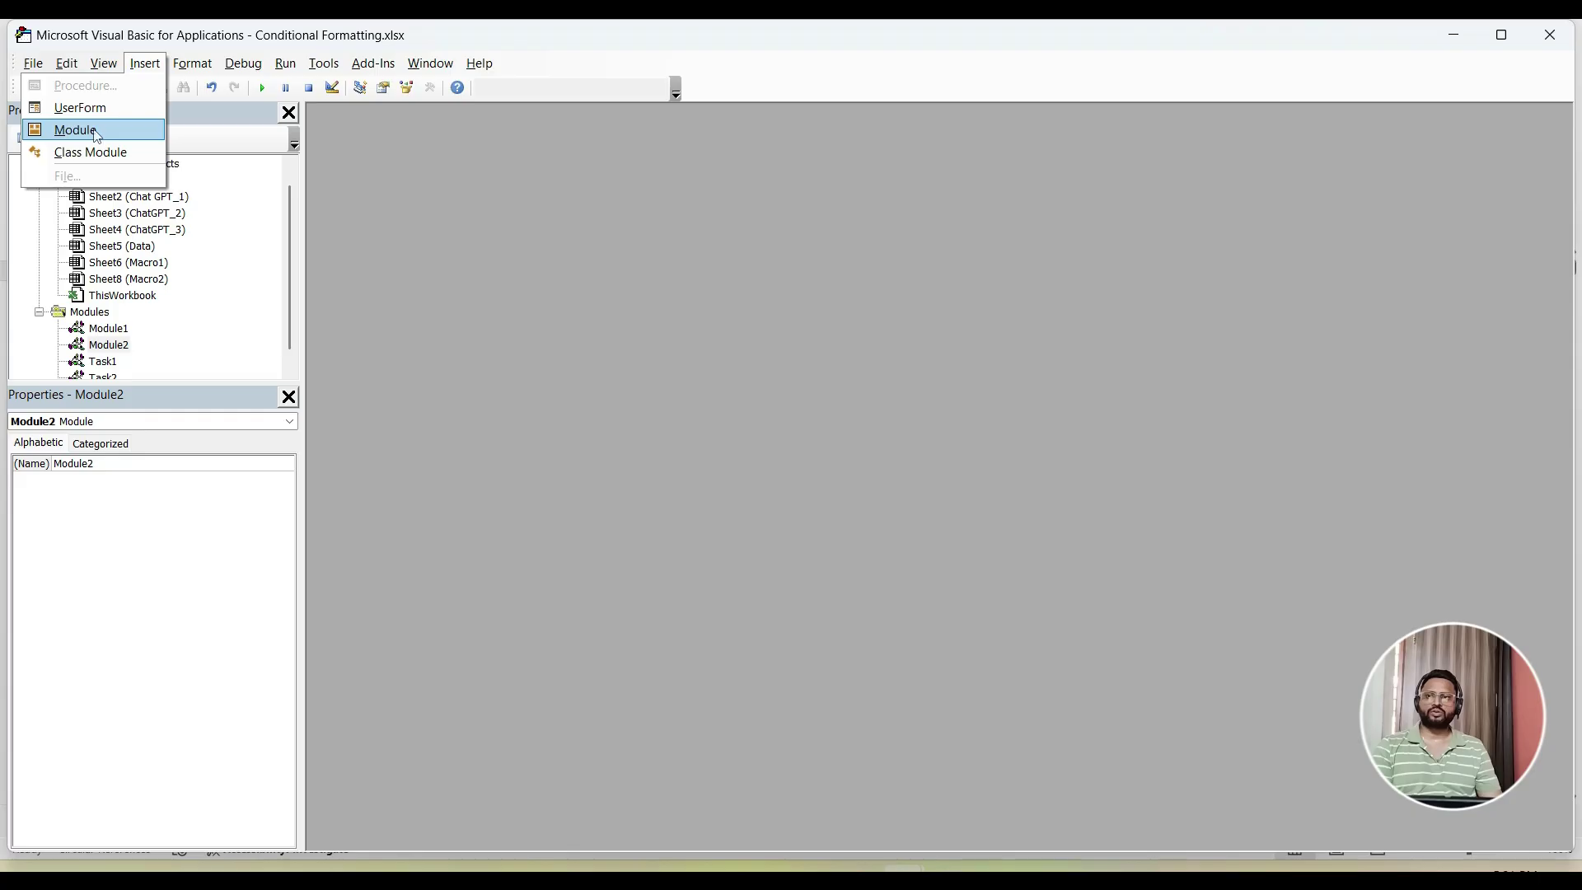
{"action": "left_click", "coordinate": [98, 607]}
{"action": "left_click", "coordinate": [118, 346]}
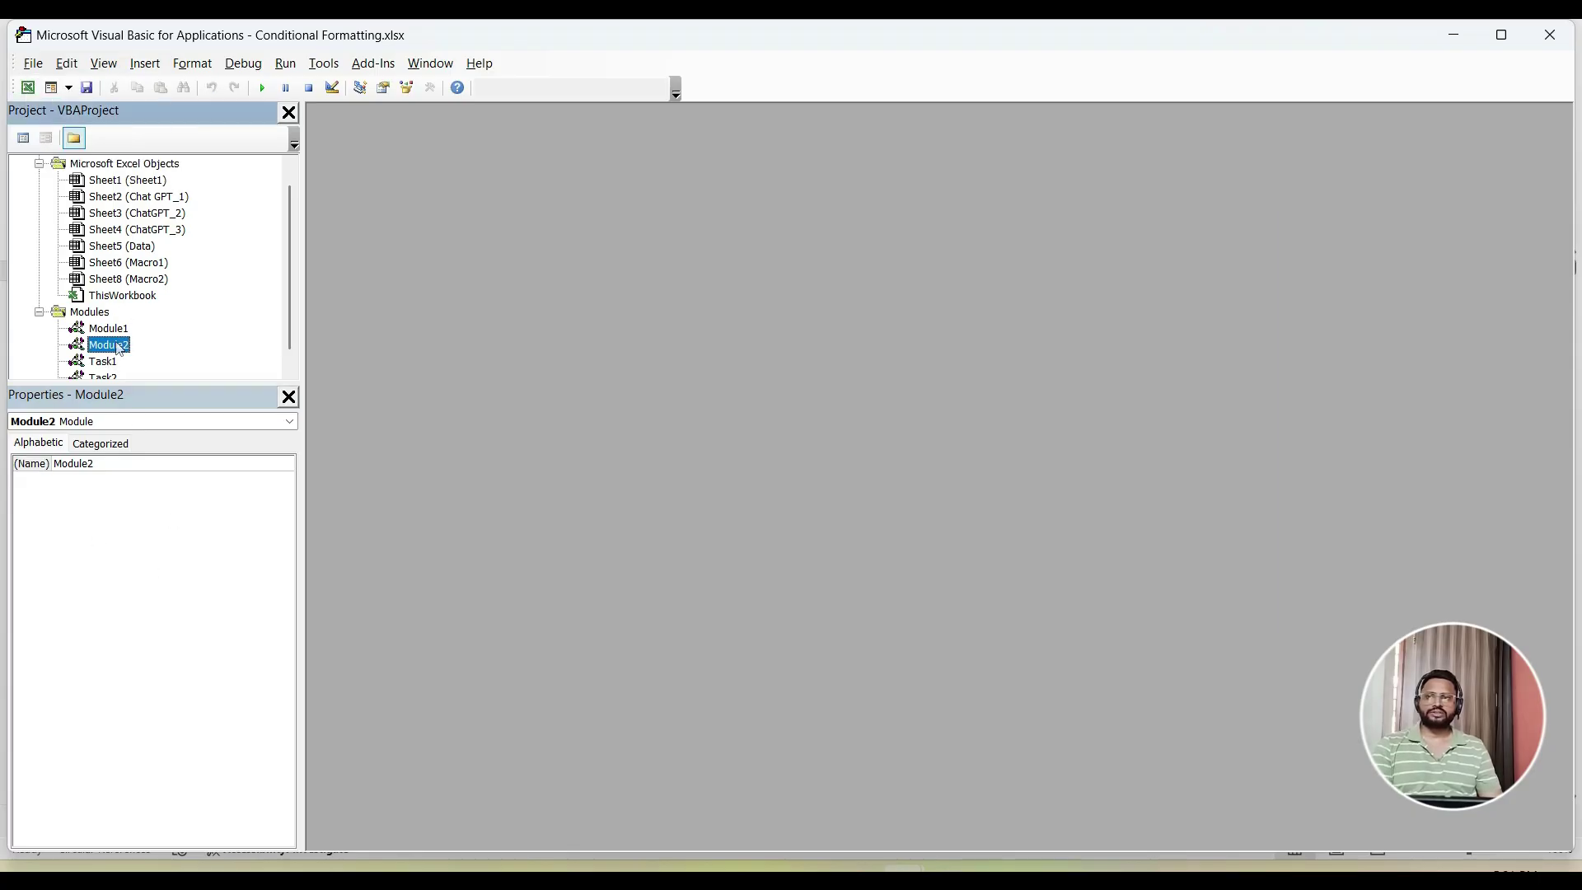
{"action": "double_click", "coordinate": [120, 347]}
{"action": "left_click_drag", "start_coordinate": [458, 199], "coordinate": [609, 160]}
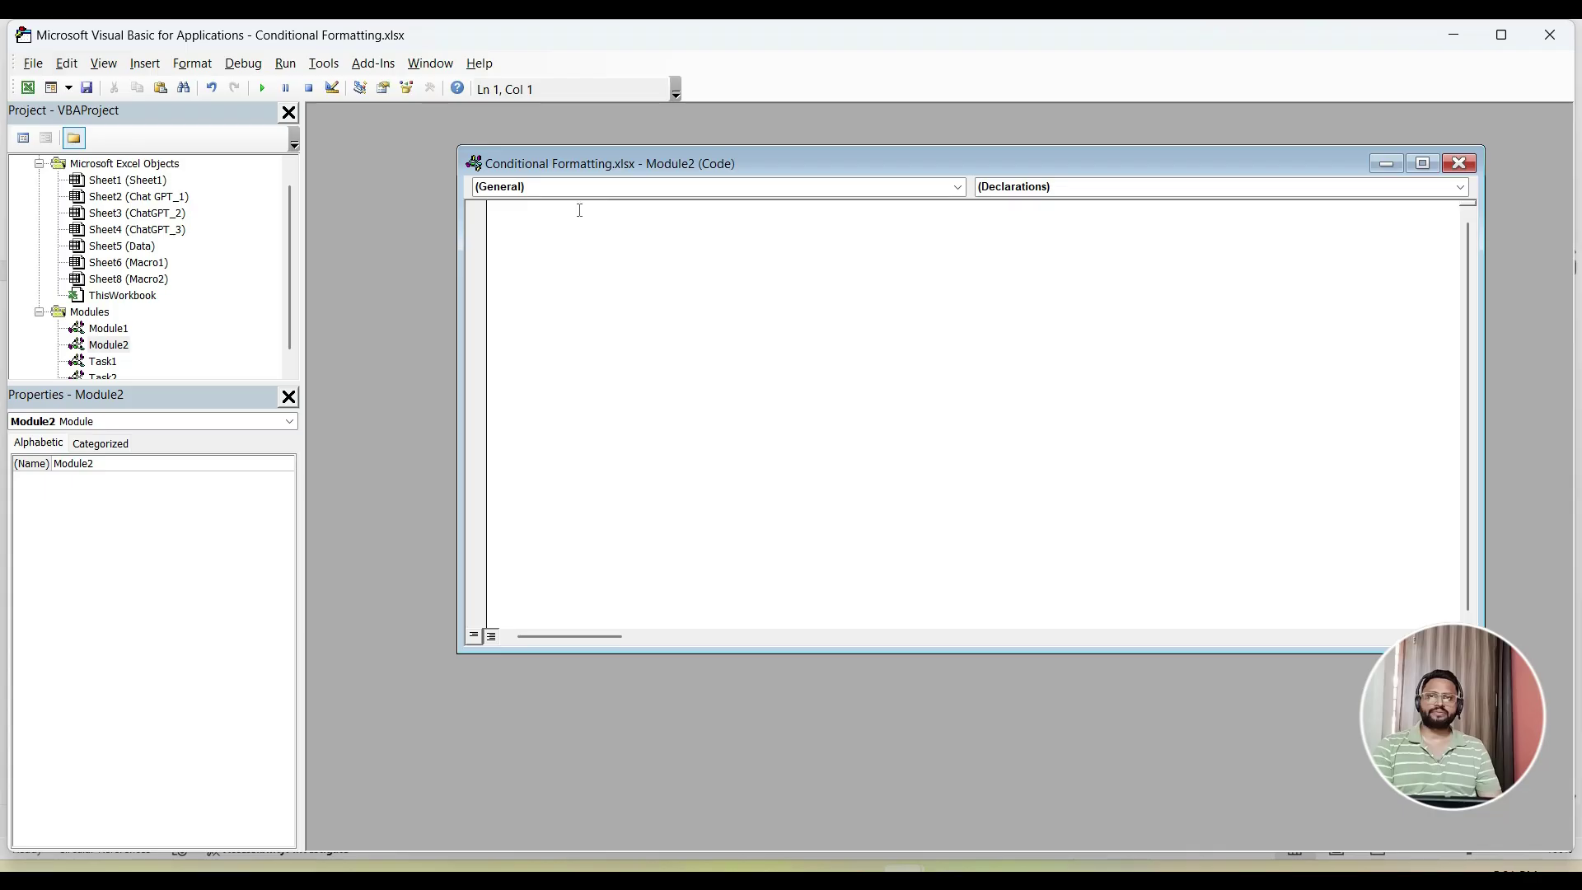
{"action": "key", "text": "ctrl+v"}
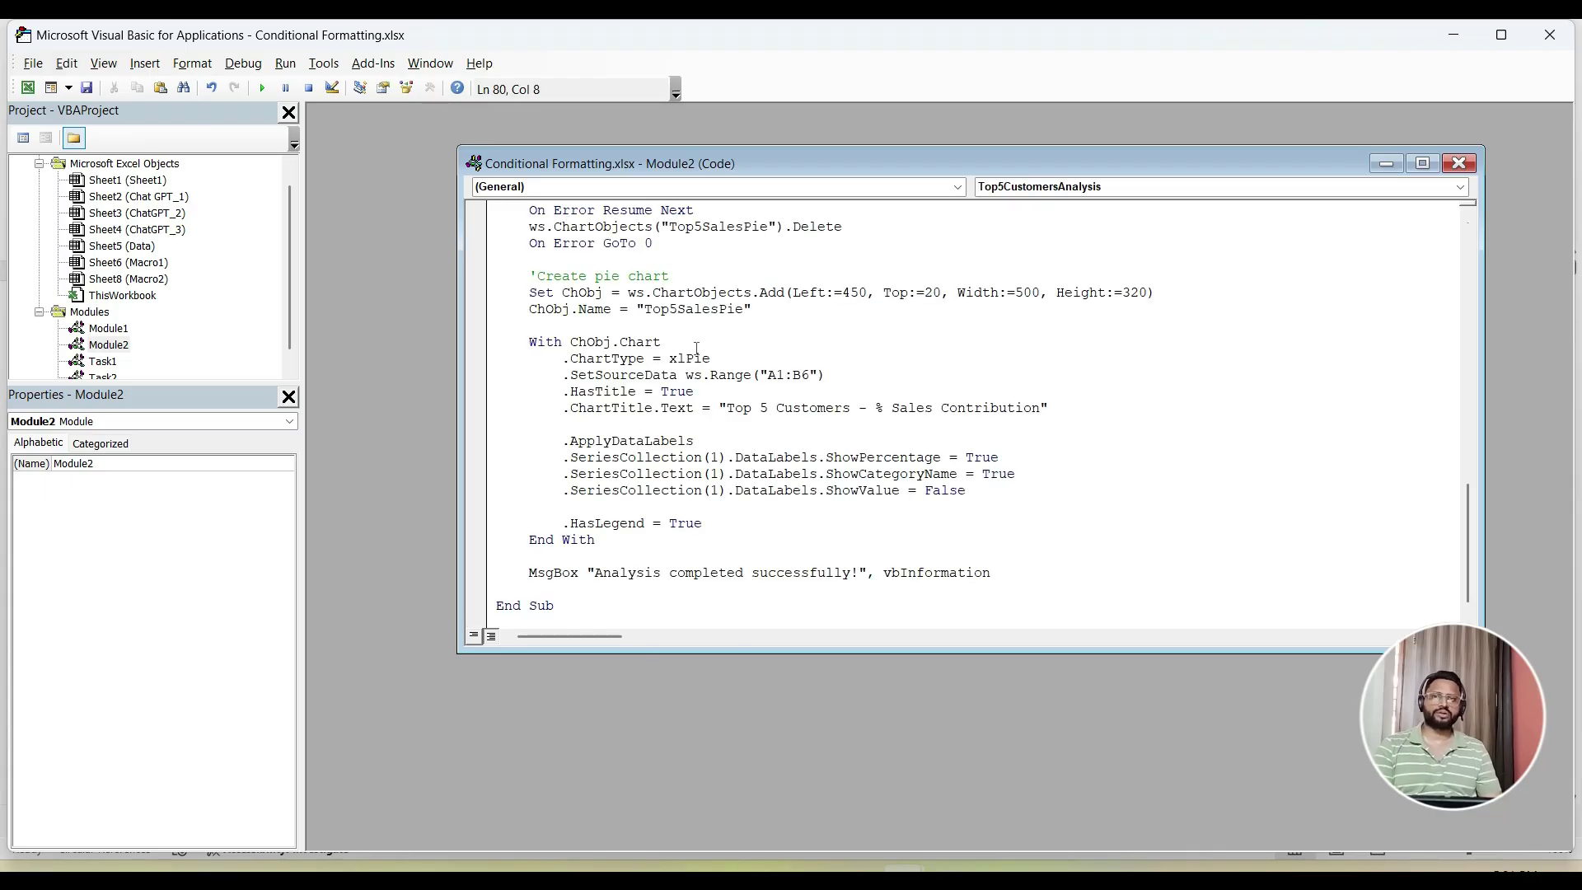
{"action": "scroll", "coordinate": [671, 307], "scroll_direction": "up", "scroll_amount": 12}
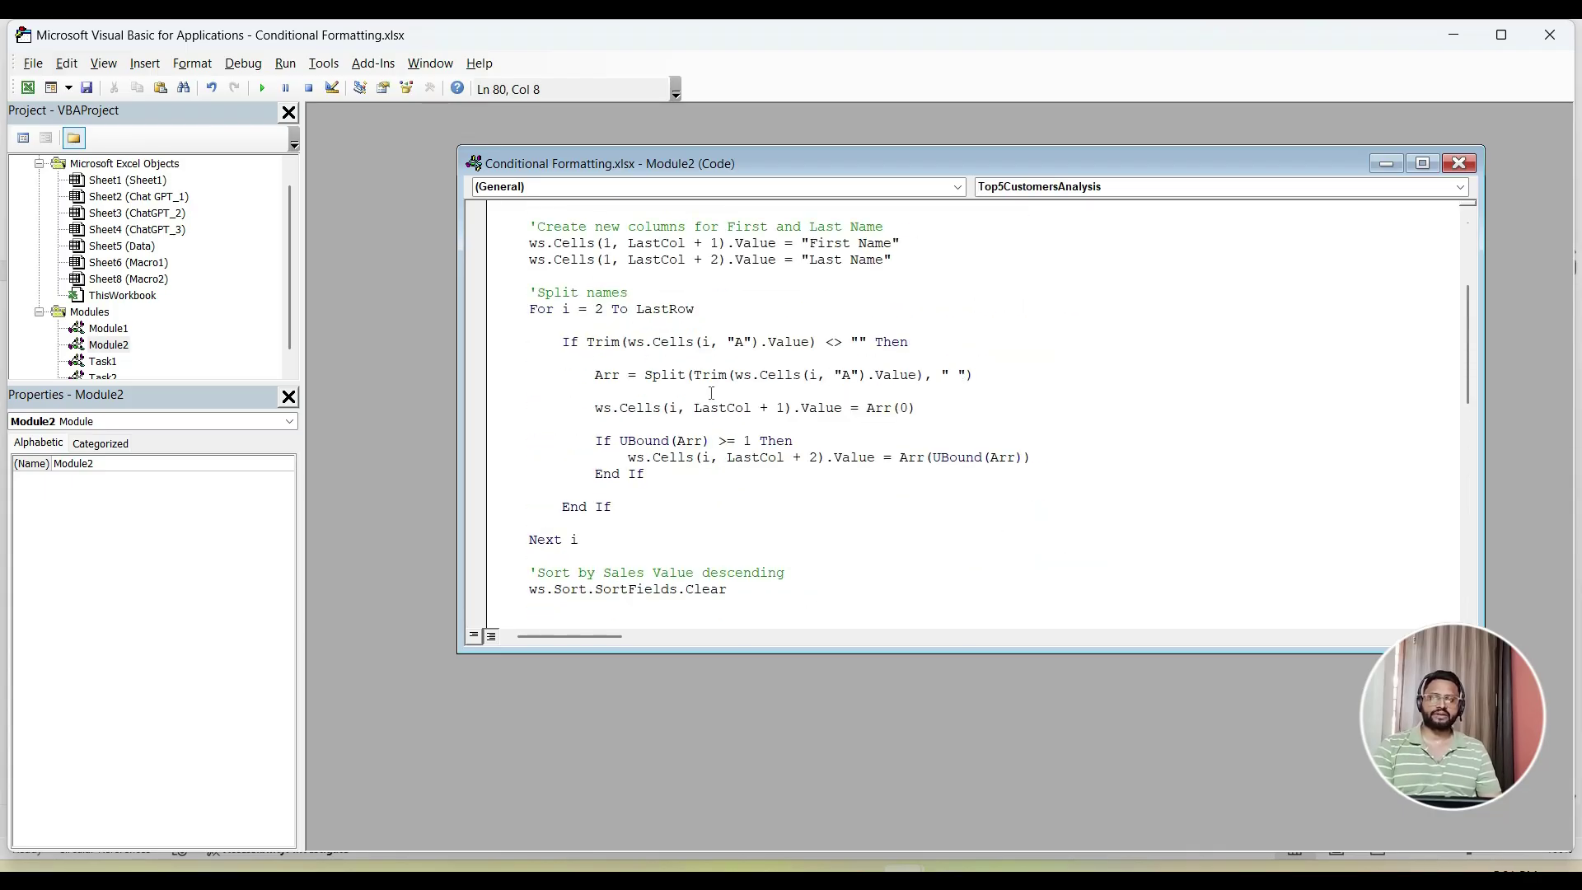
Save the workbook, close the Module2 code window and return to the Macro2 sheet.
{"action": "key", "text": "ctrl+s"}
{"action": "left_click", "coordinate": [682, 598]}
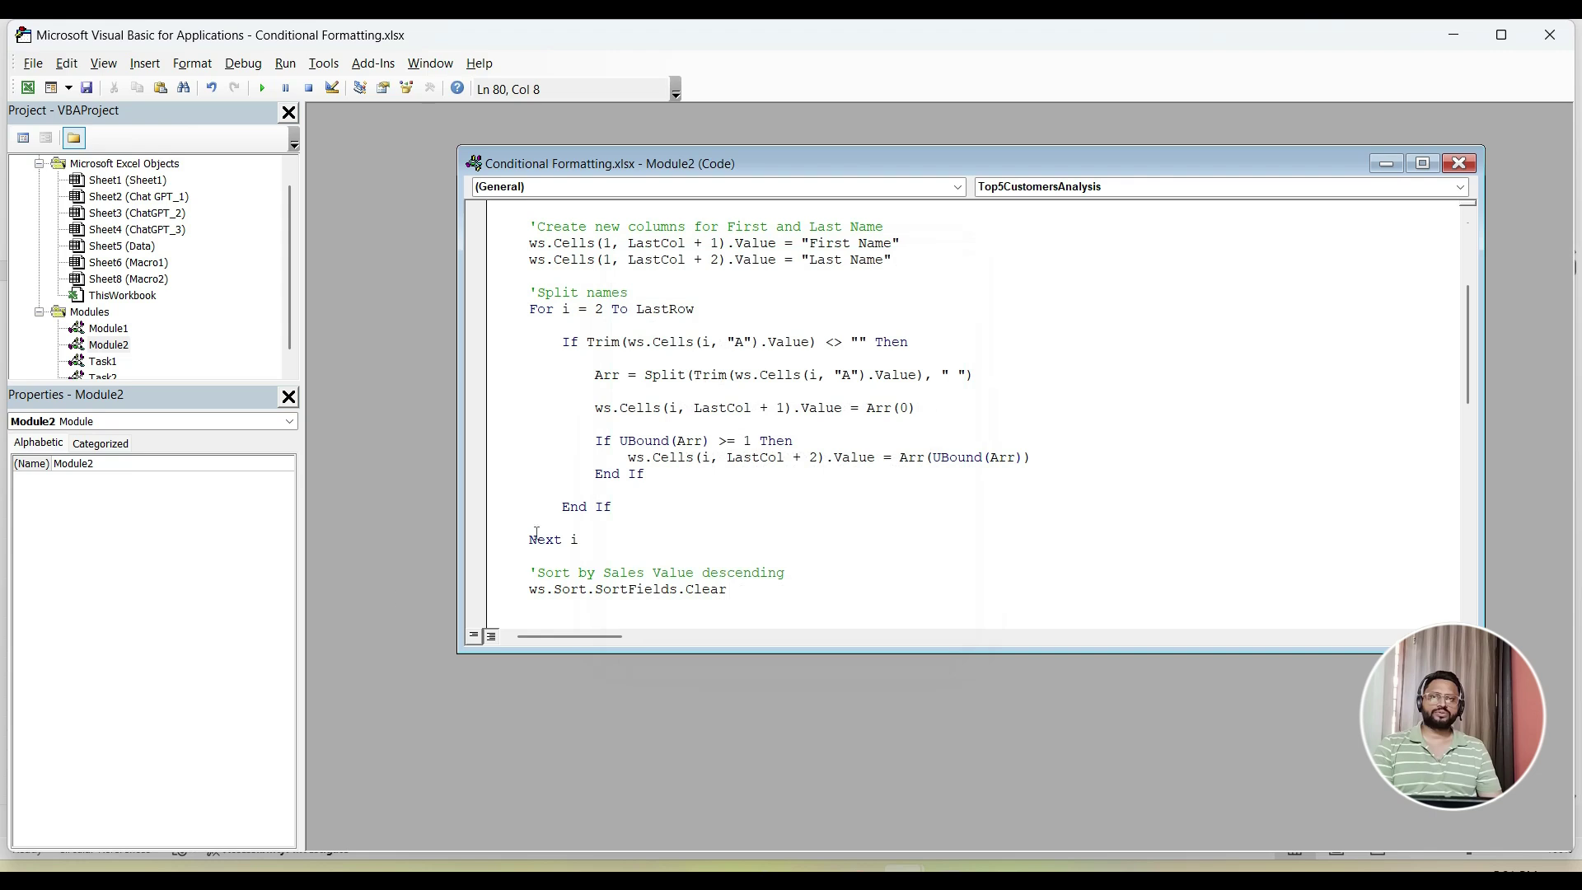
{"action": "left_click", "coordinate": [1459, 163]}
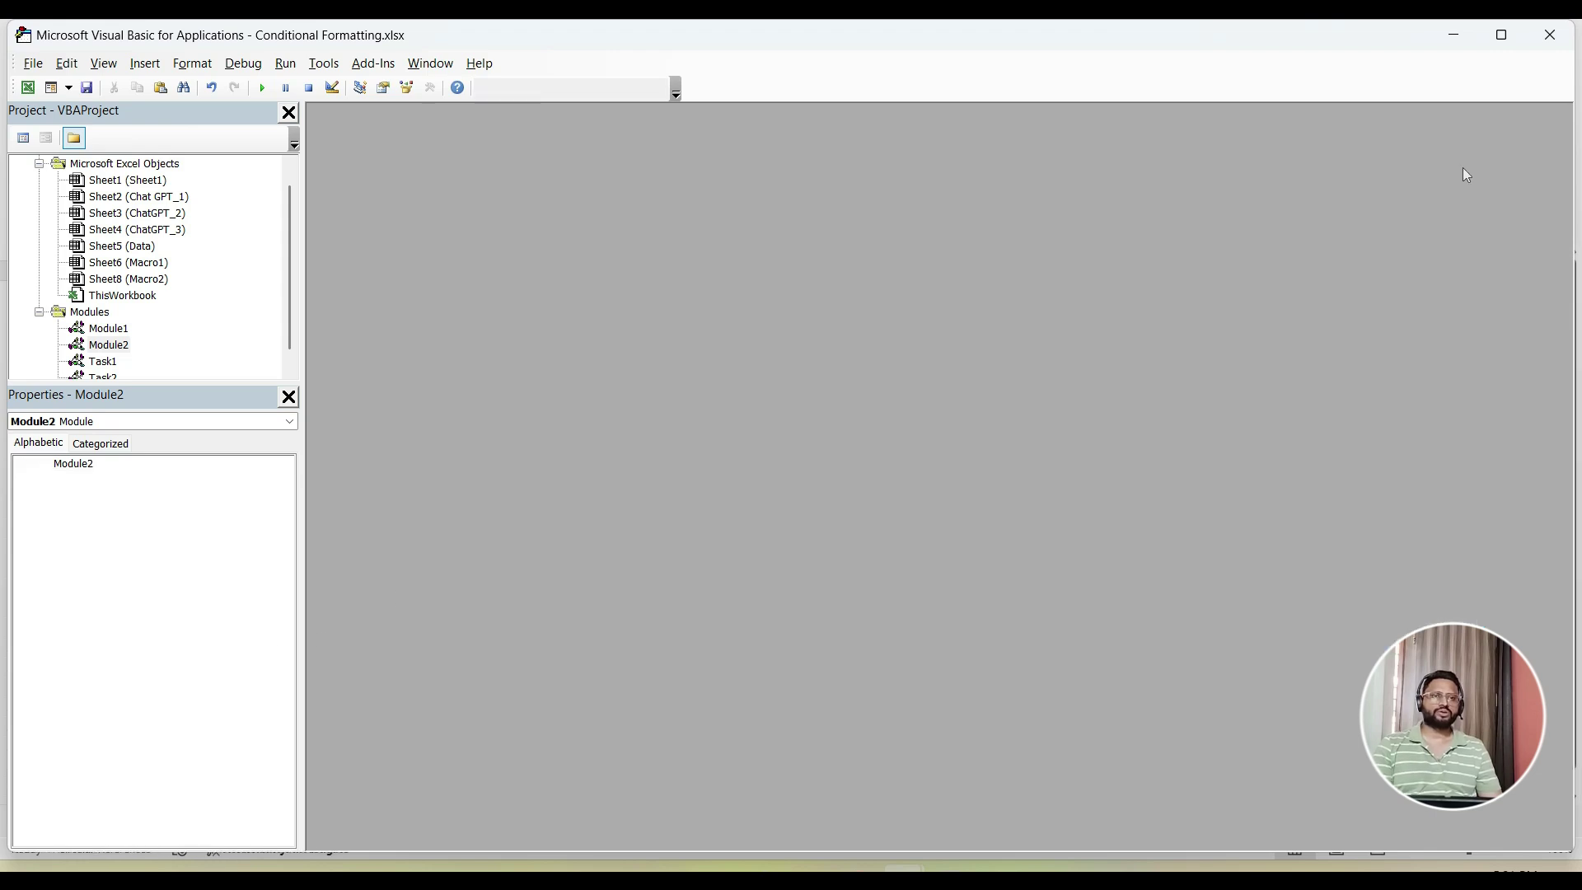
{"action": "key", "text": "alt+F11"}
{"action": "left_click", "coordinate": [424, 388]}
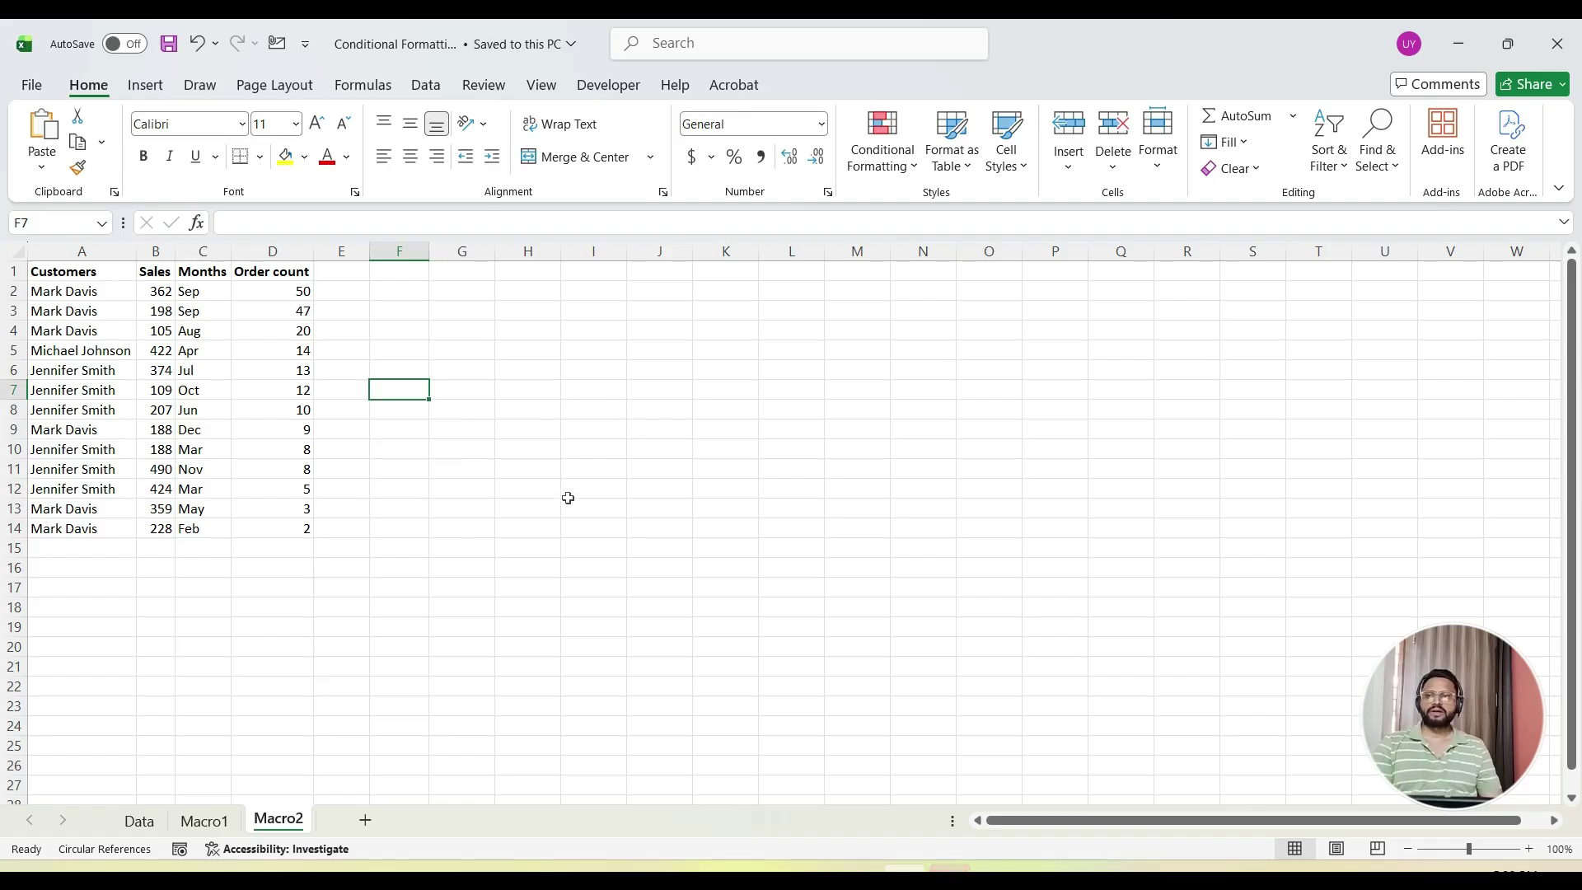
Run the Top5CustomersAnalysis macro on the Macro2 sheet and dismiss its completion message.
{"action": "left_click", "coordinate": [602, 89]}
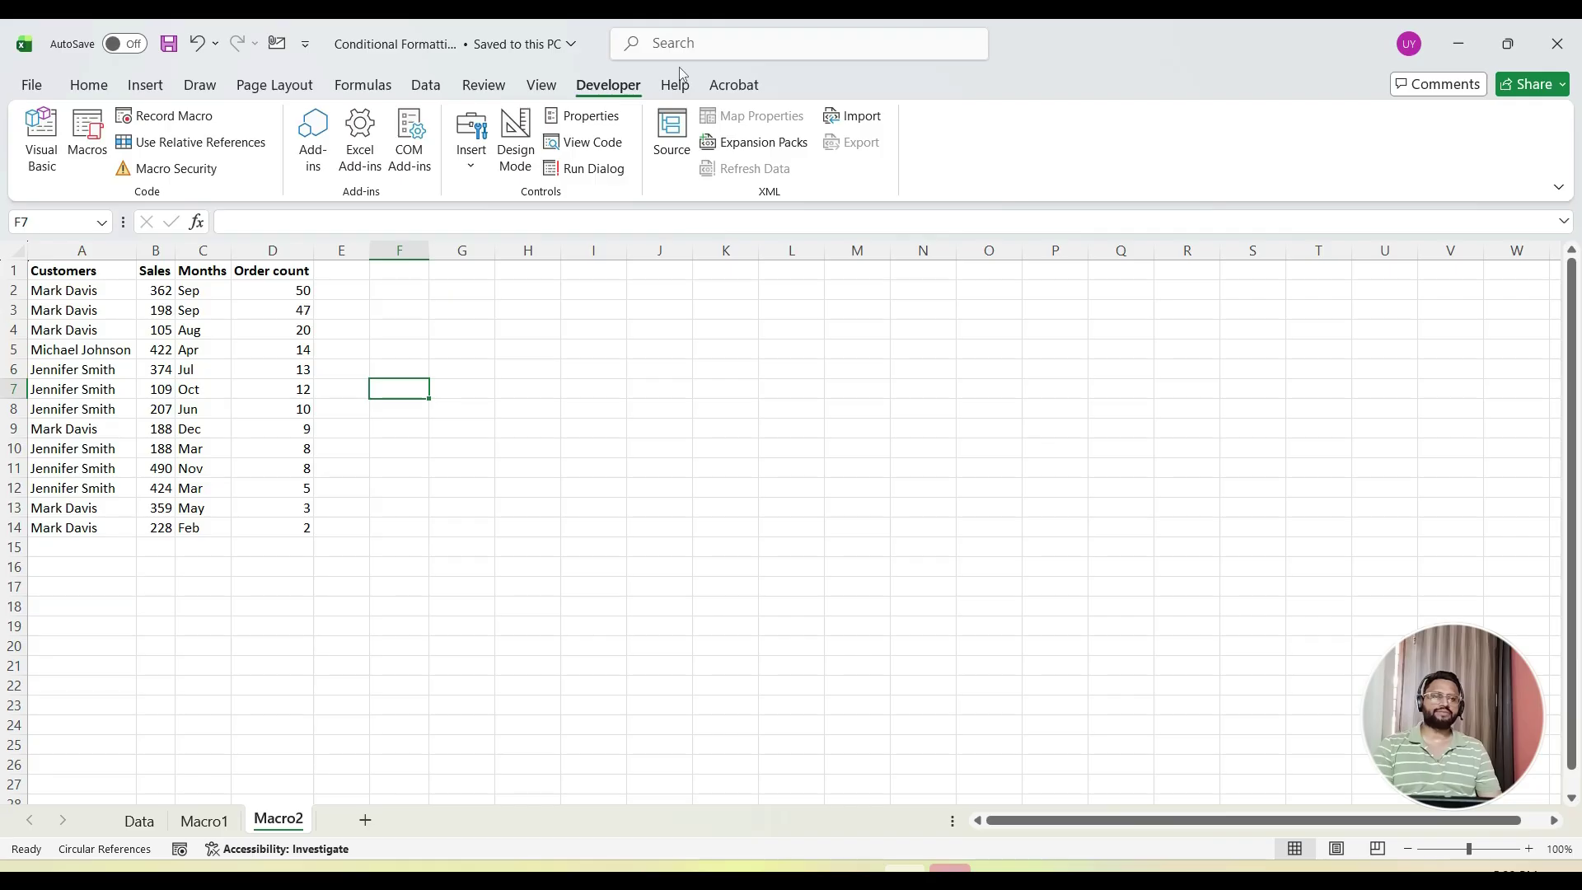
{"action": "left_click", "coordinate": [499, 411]}
{"action": "left_click", "coordinate": [86, 134]}
{"action": "left_click_drag", "start_coordinate": [1193, 236], "coordinate": [1032, 238]}
{"action": "left_click", "coordinate": [998, 313]}
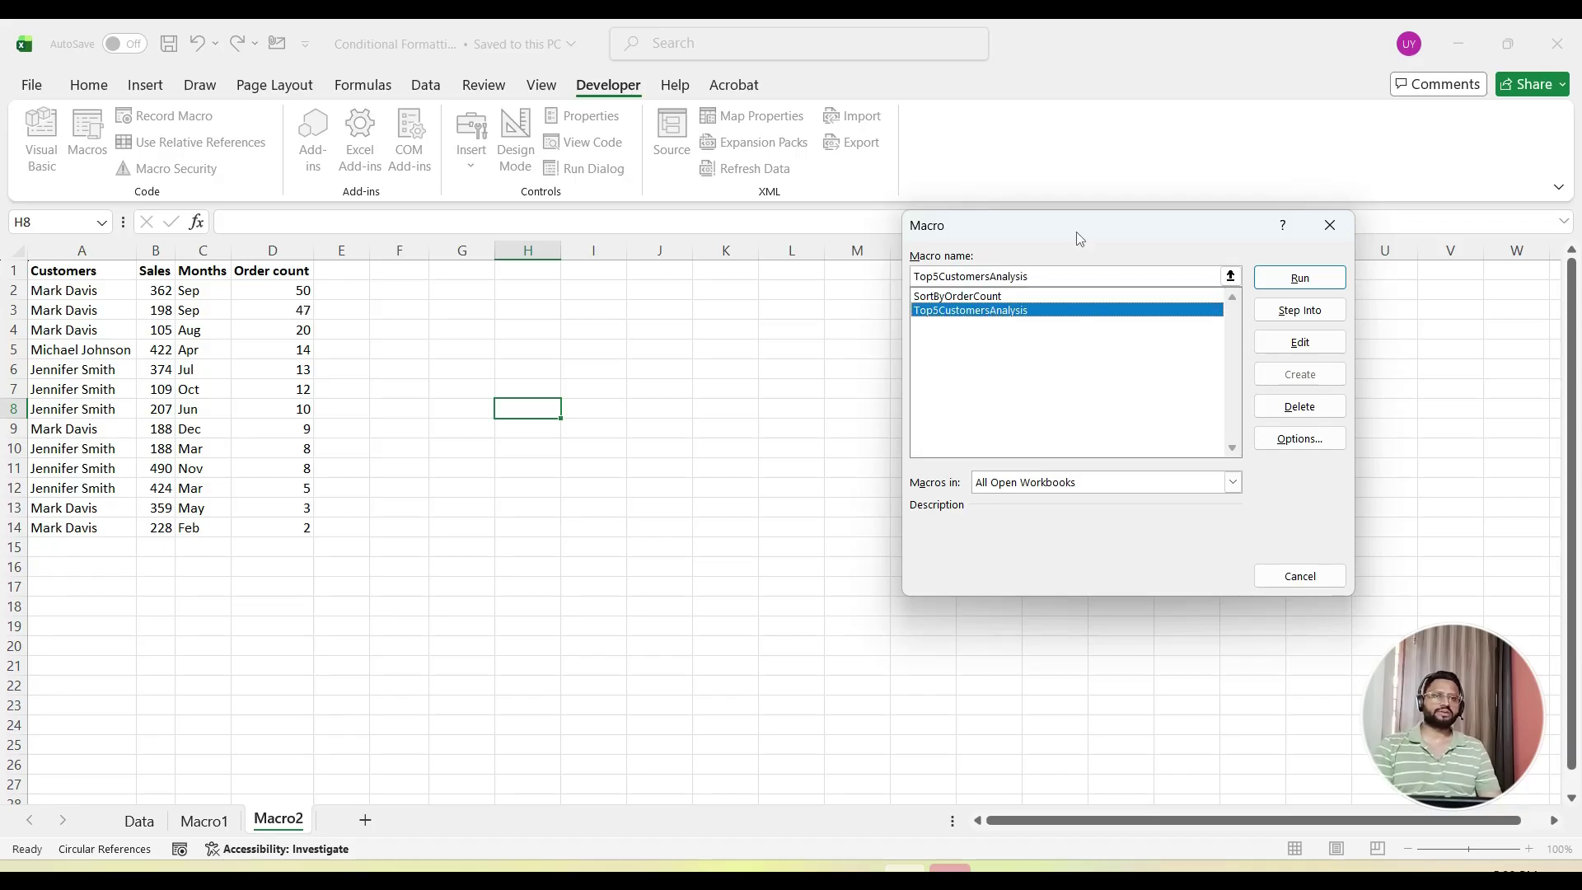
{"action": "left_click_drag", "start_coordinate": [1079, 234], "coordinate": [1052, 219]}
{"action": "left_click_drag", "start_coordinate": [1204, 217], "coordinate": [1135, 521]}
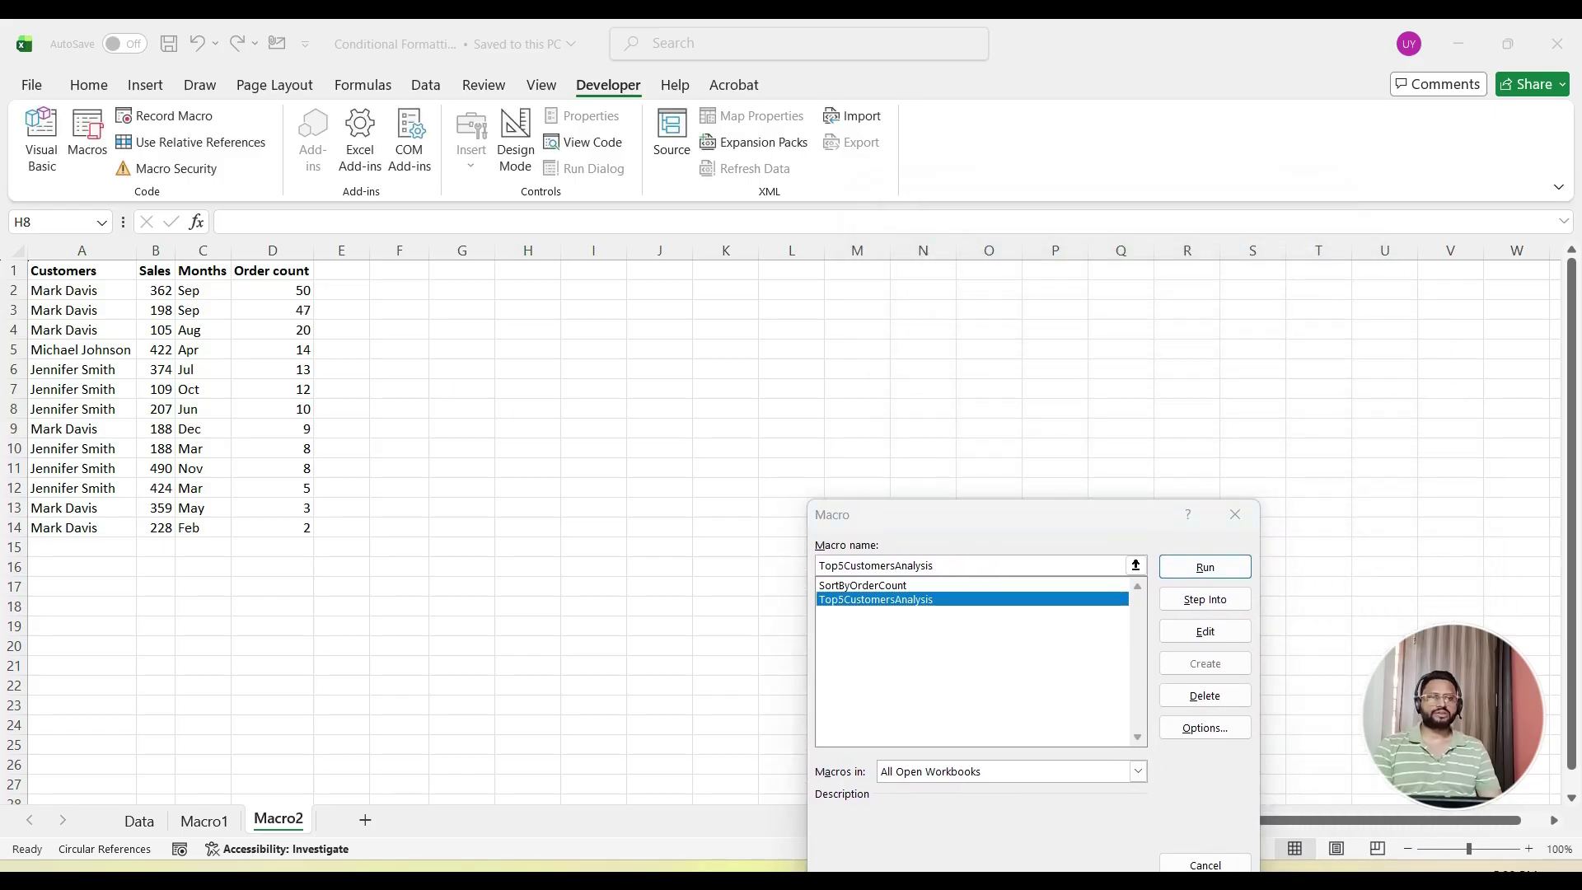
{"action": "left_click_drag", "start_coordinate": [1103, 531], "coordinate": [1401, 275]}
{"action": "left_click", "coordinate": [1502, 310]}
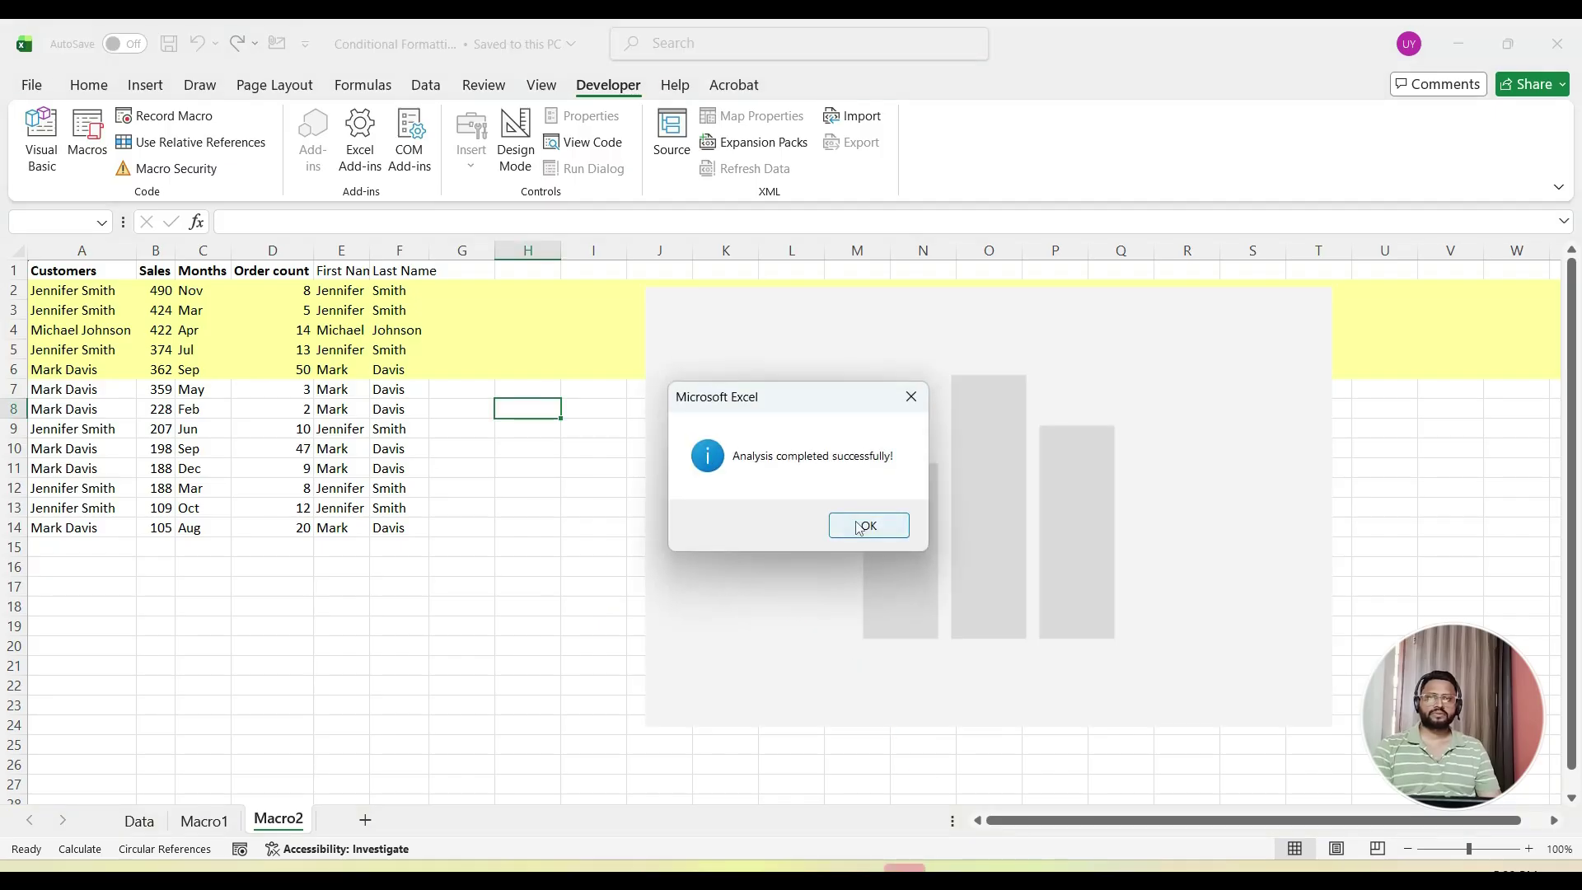
{"action": "left_click", "coordinate": [866, 524]}
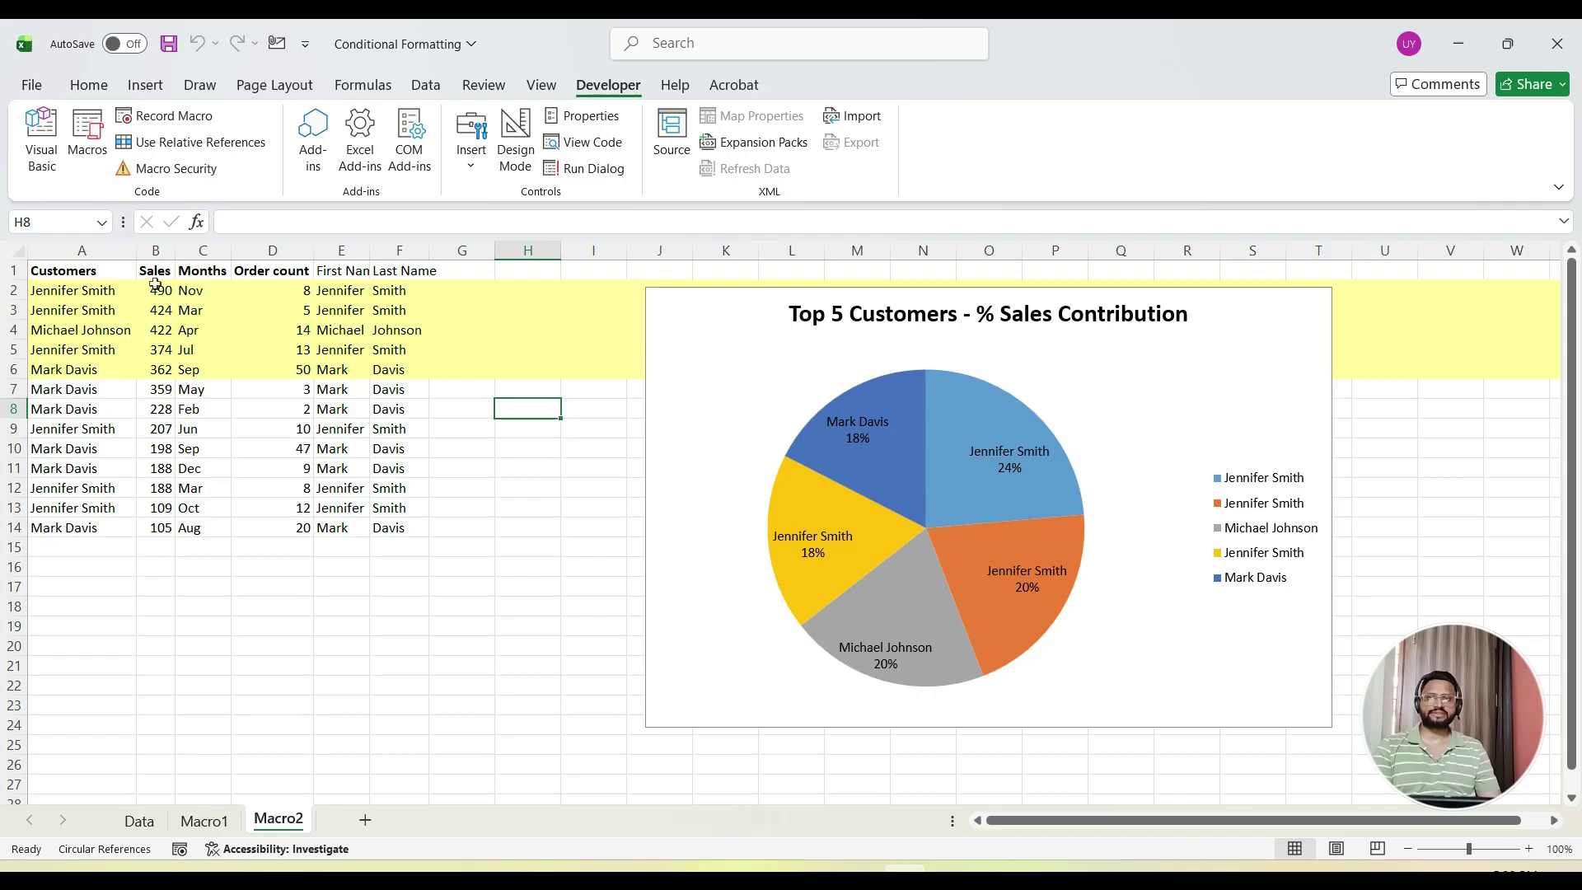
Autofit the First Name and Last Name columns on the Macro2 sheet.
{"action": "left_click_drag", "start_coordinate": [155, 290], "coordinate": [157, 369]}
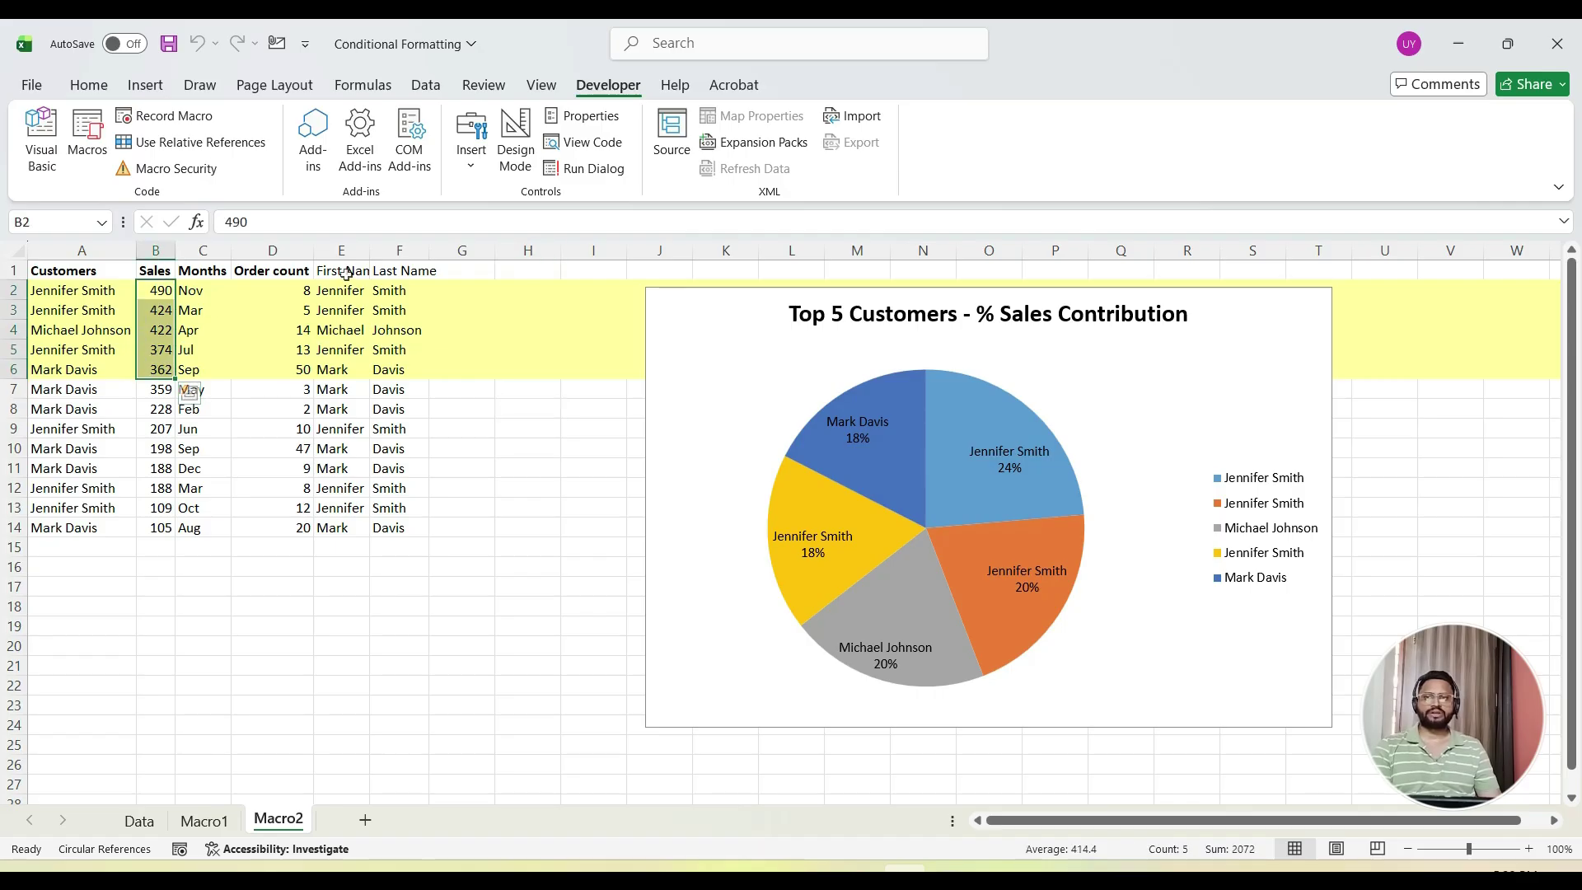
{"action": "left_click_drag", "start_coordinate": [340, 291], "coordinate": [343, 509]}
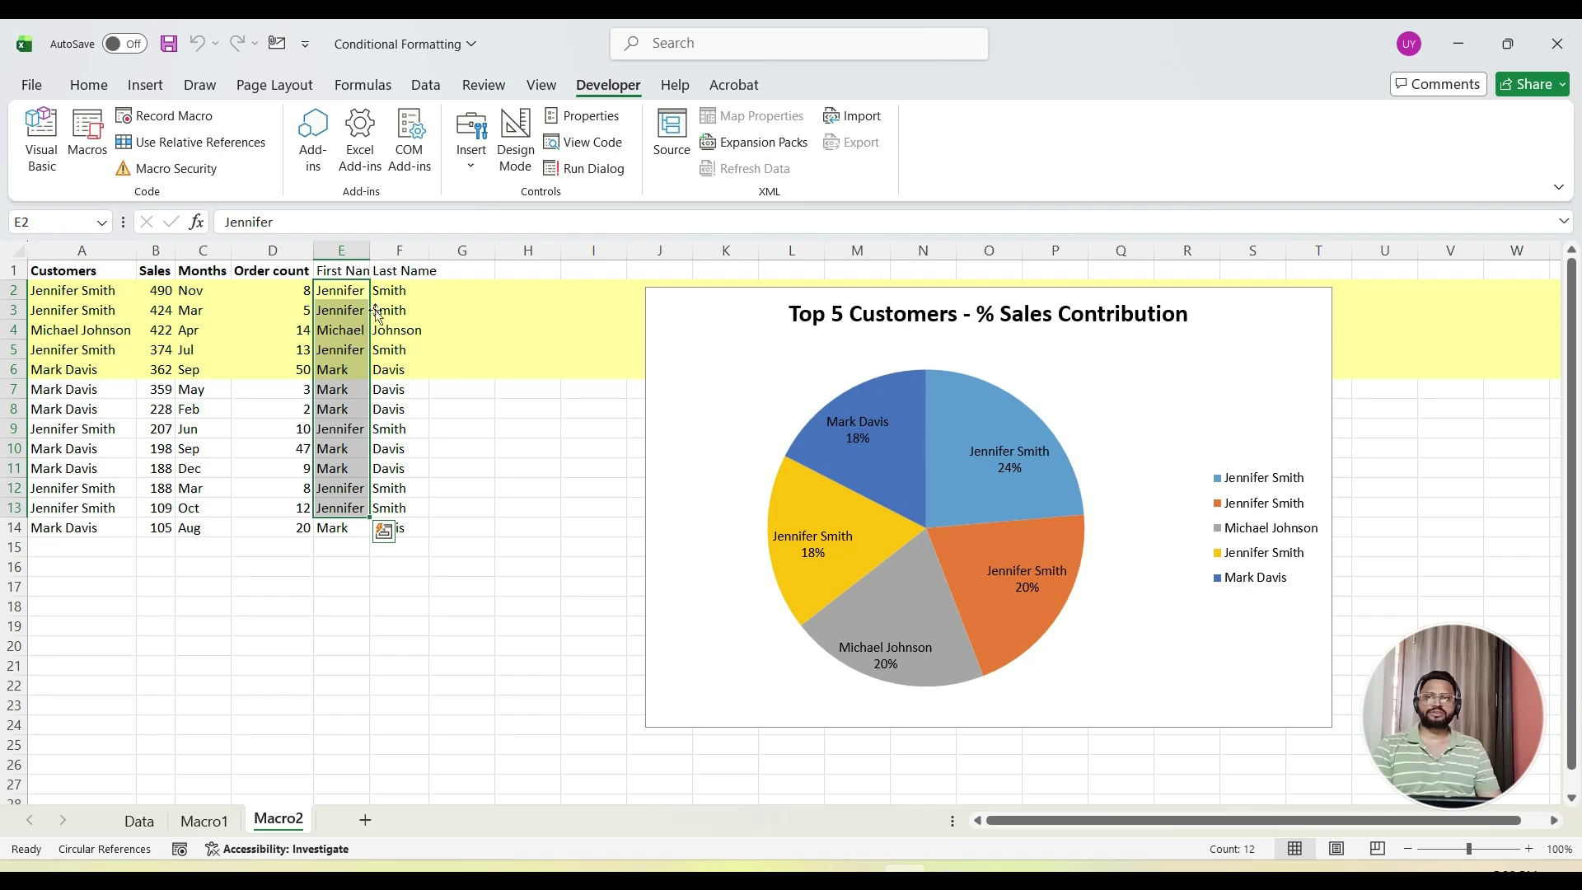
{"action": "double_click", "coordinate": [369, 256]}
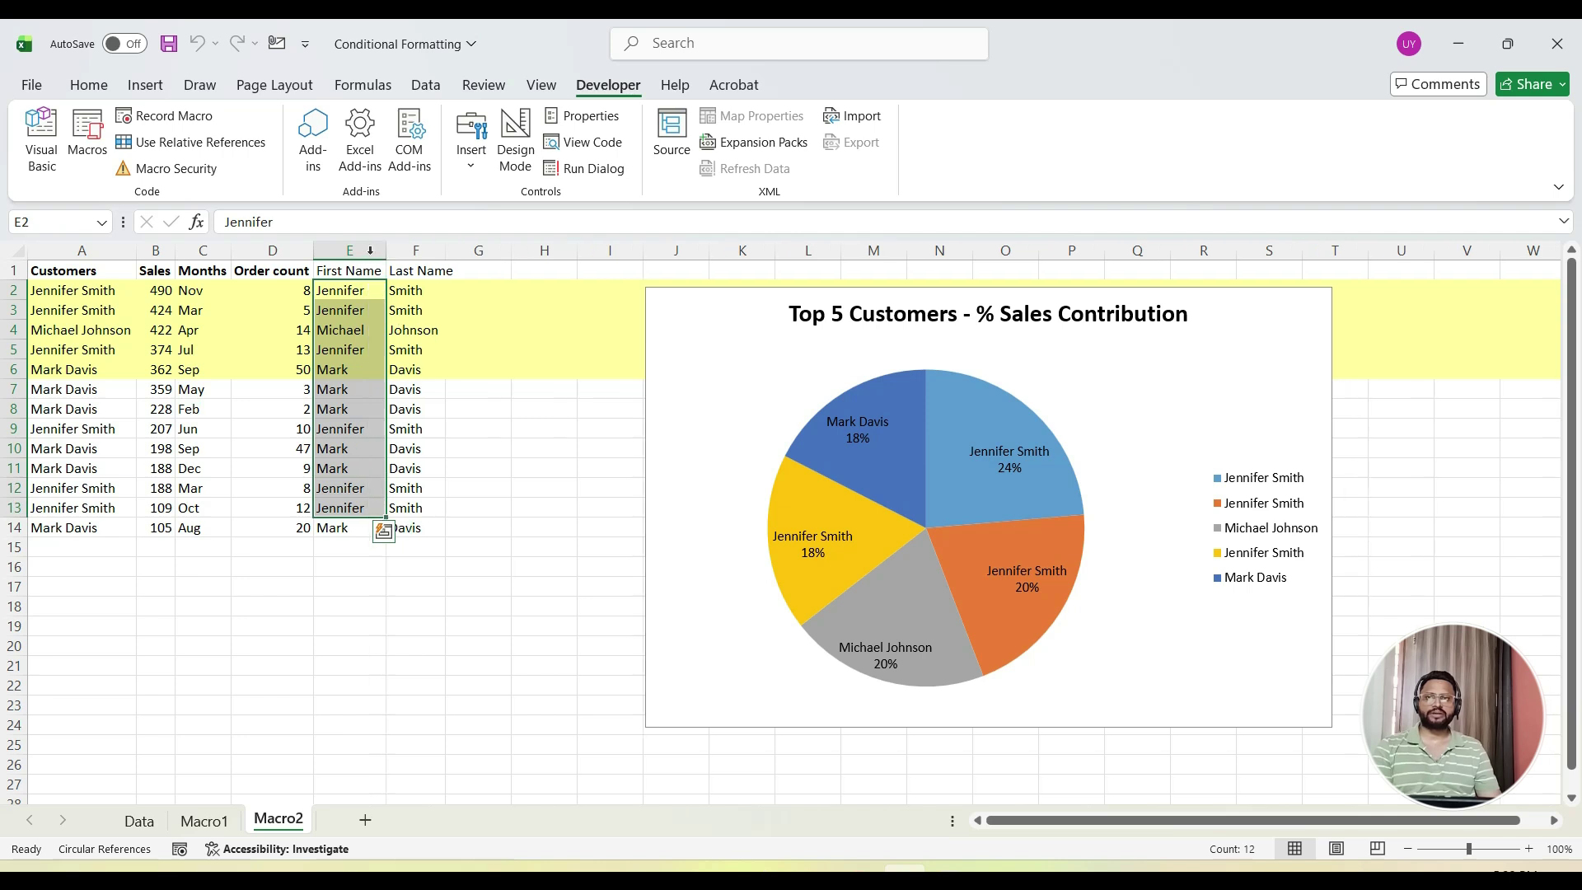
{"action": "double_click", "coordinate": [445, 247]}
{"action": "left_click_drag", "start_coordinate": [417, 290], "coordinate": [412, 519]}
{"action": "left_click", "coordinate": [420, 647]}
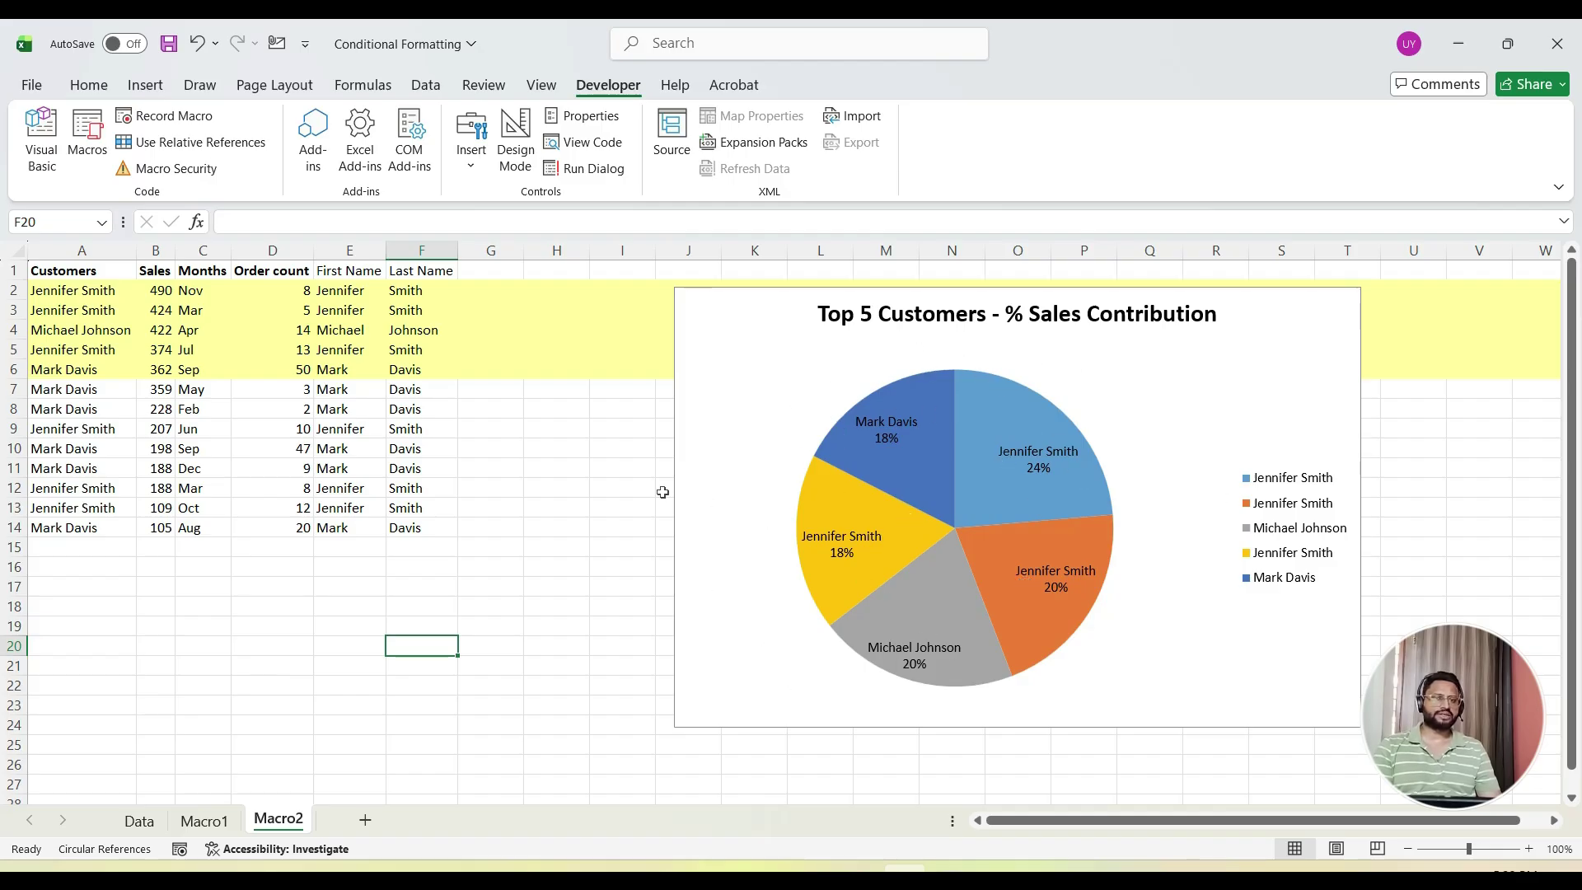
{"action": "left_click", "coordinate": [545, 549]}
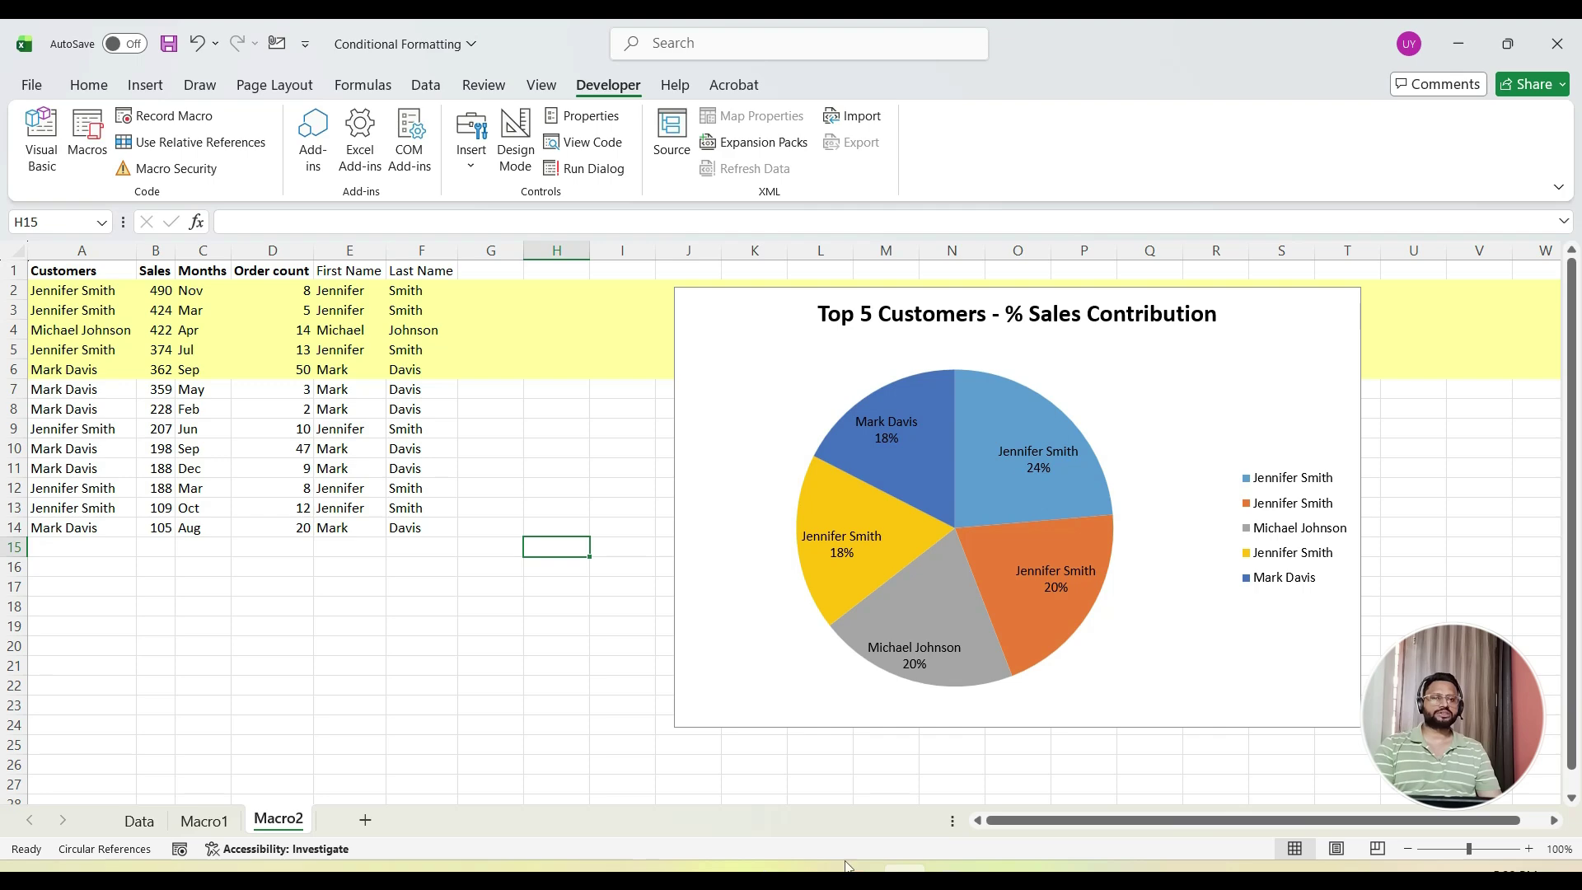
Switch to ChatGPT to review the name-splitting and top 5 customers prompt with the macro's summary and column assumptions, and return to Excel.
{"action": "key", "text": "alt+Tab"}
{"action": "scroll", "coordinate": [710, 646], "scroll_direction": "up", "scroll_amount": 10}
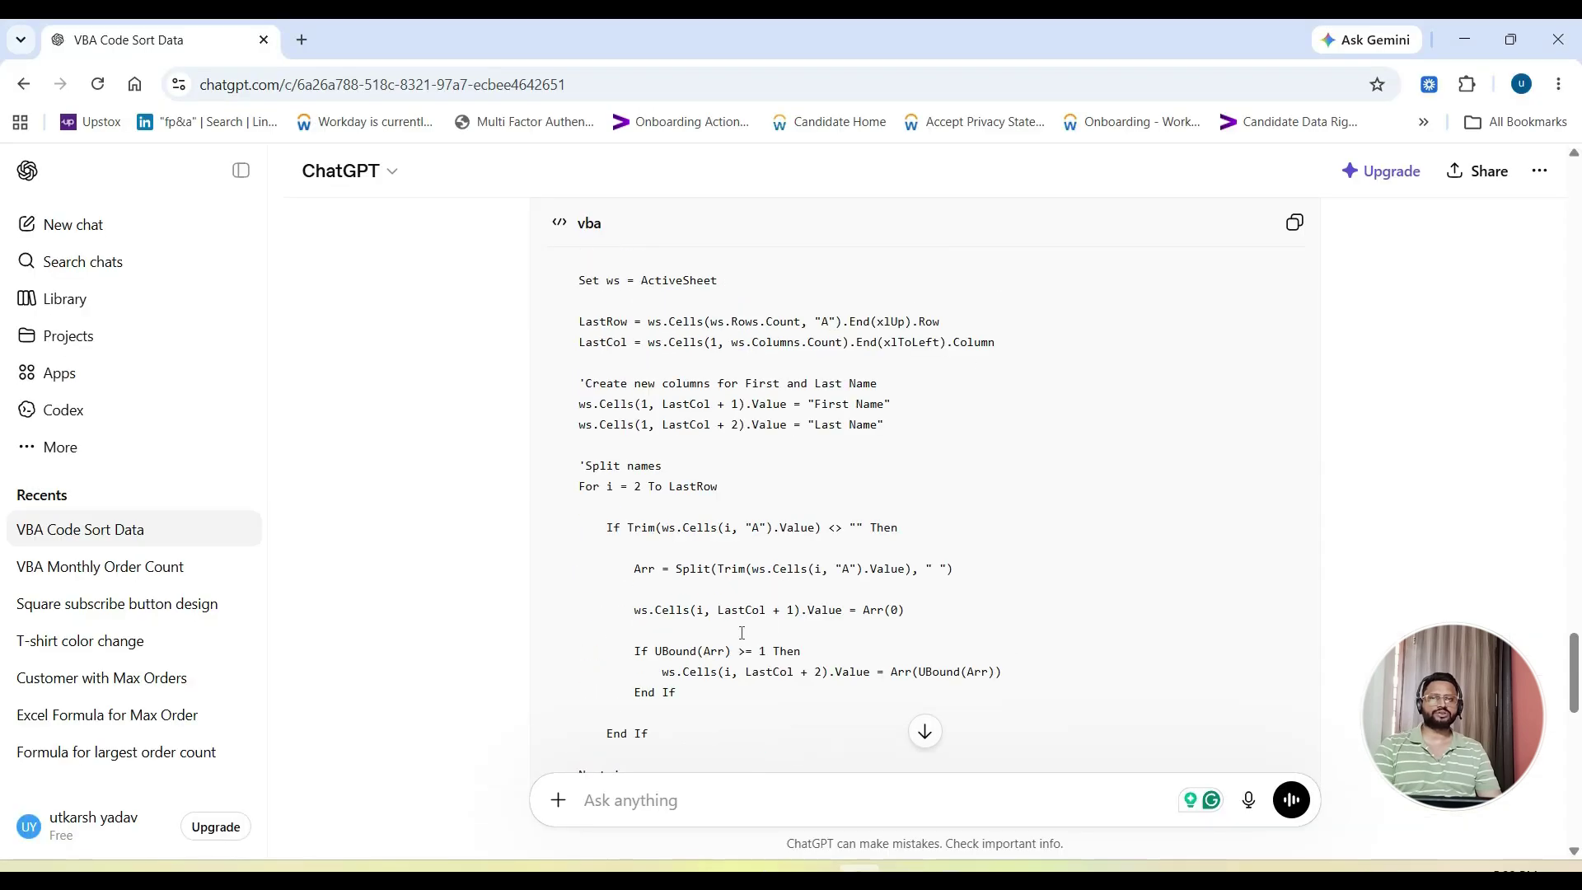
{"action": "scroll", "coordinate": [711, 645], "scroll_direction": "up", "scroll_amount": 5}
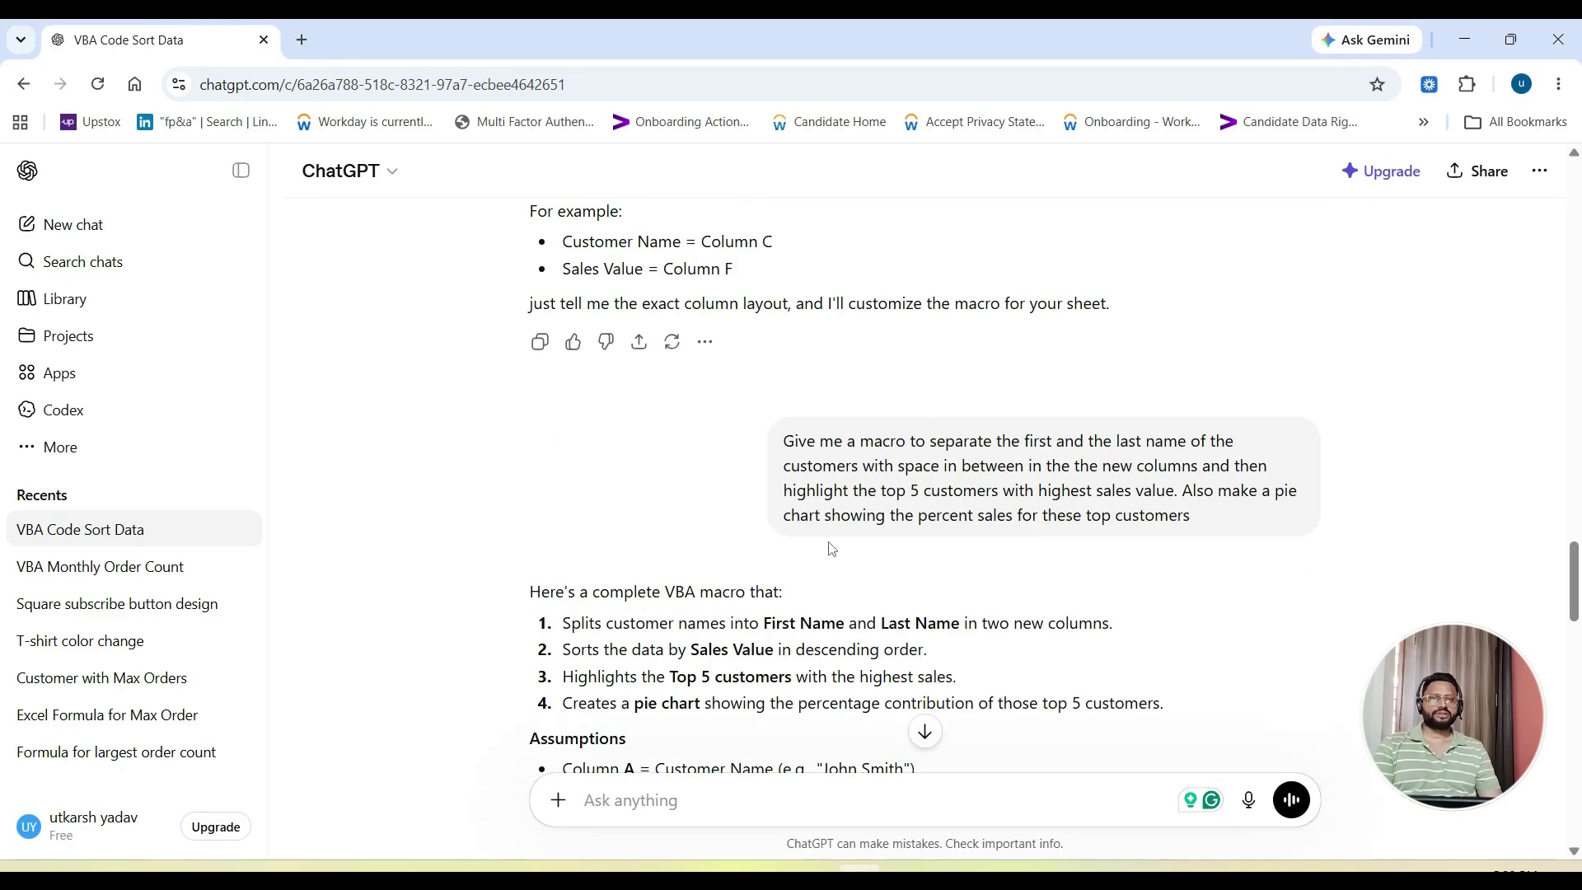
{"action": "scroll", "coordinate": [791, 446], "scroll_direction": "down", "scroll_amount": 1}
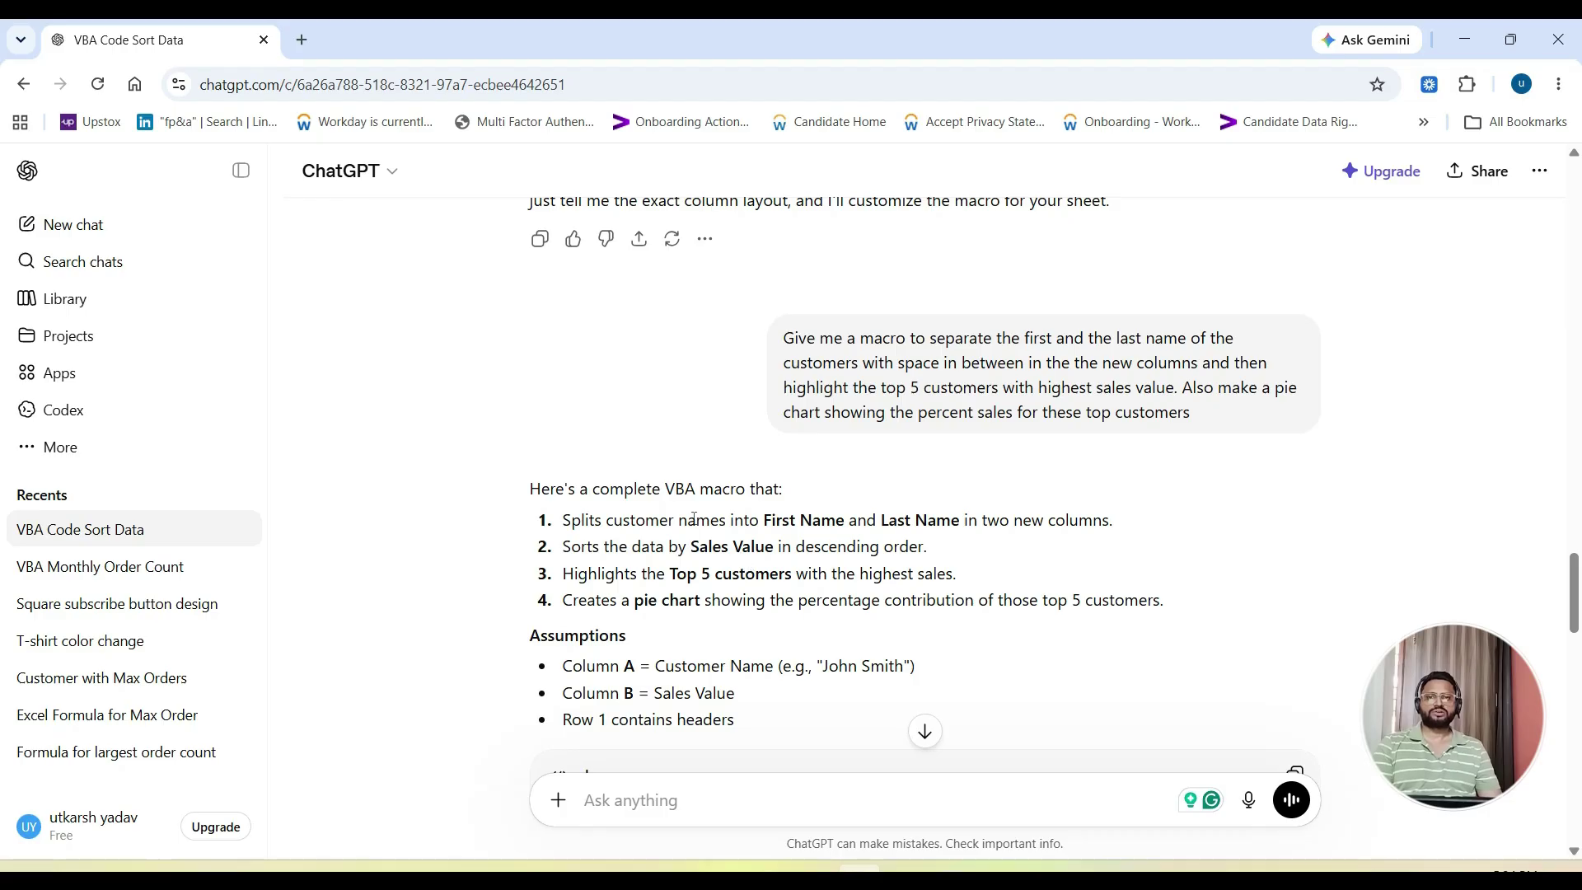
{"action": "scroll", "coordinate": [781, 525], "scroll_direction": "down", "scroll_amount": 1}
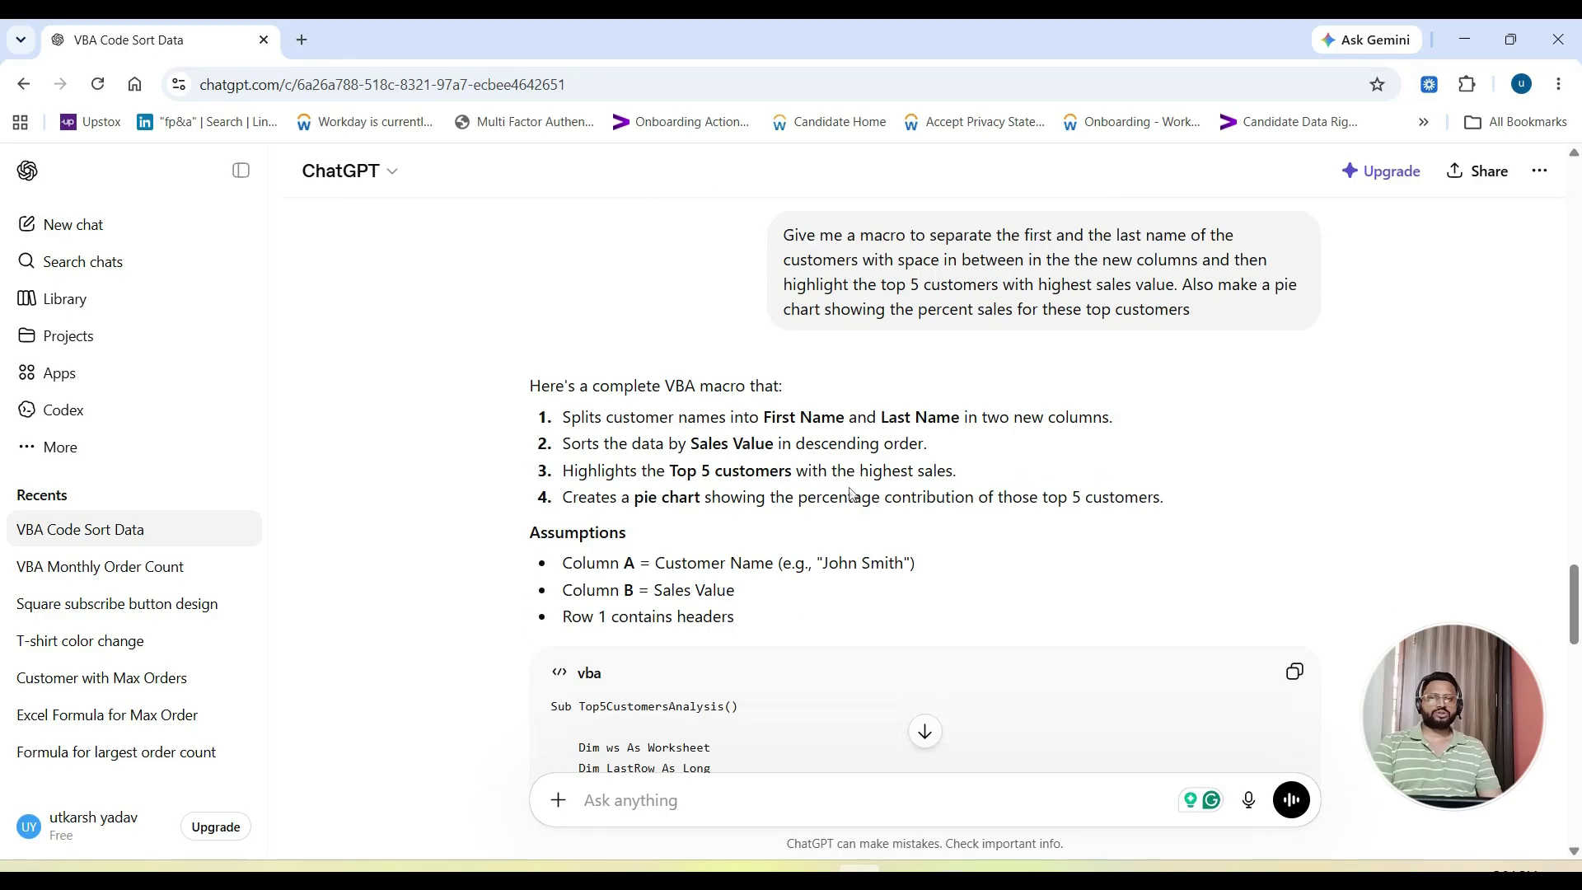
{"action": "scroll", "coordinate": [825, 540], "scroll_direction": "down", "scroll_amount": 1}
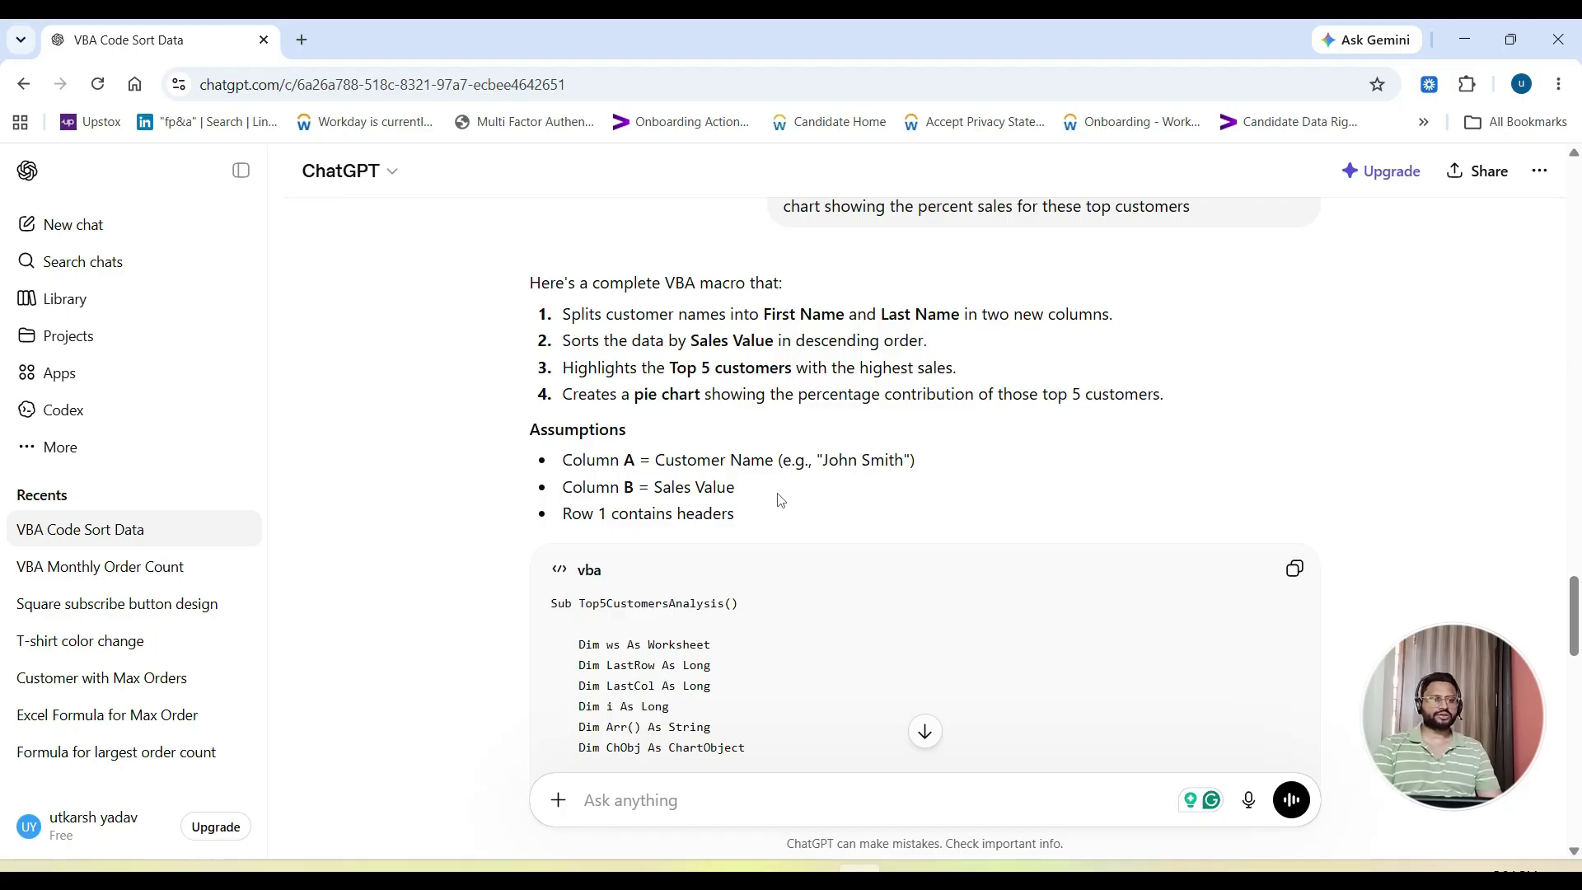
{"action": "key", "text": "alt+Tab"}
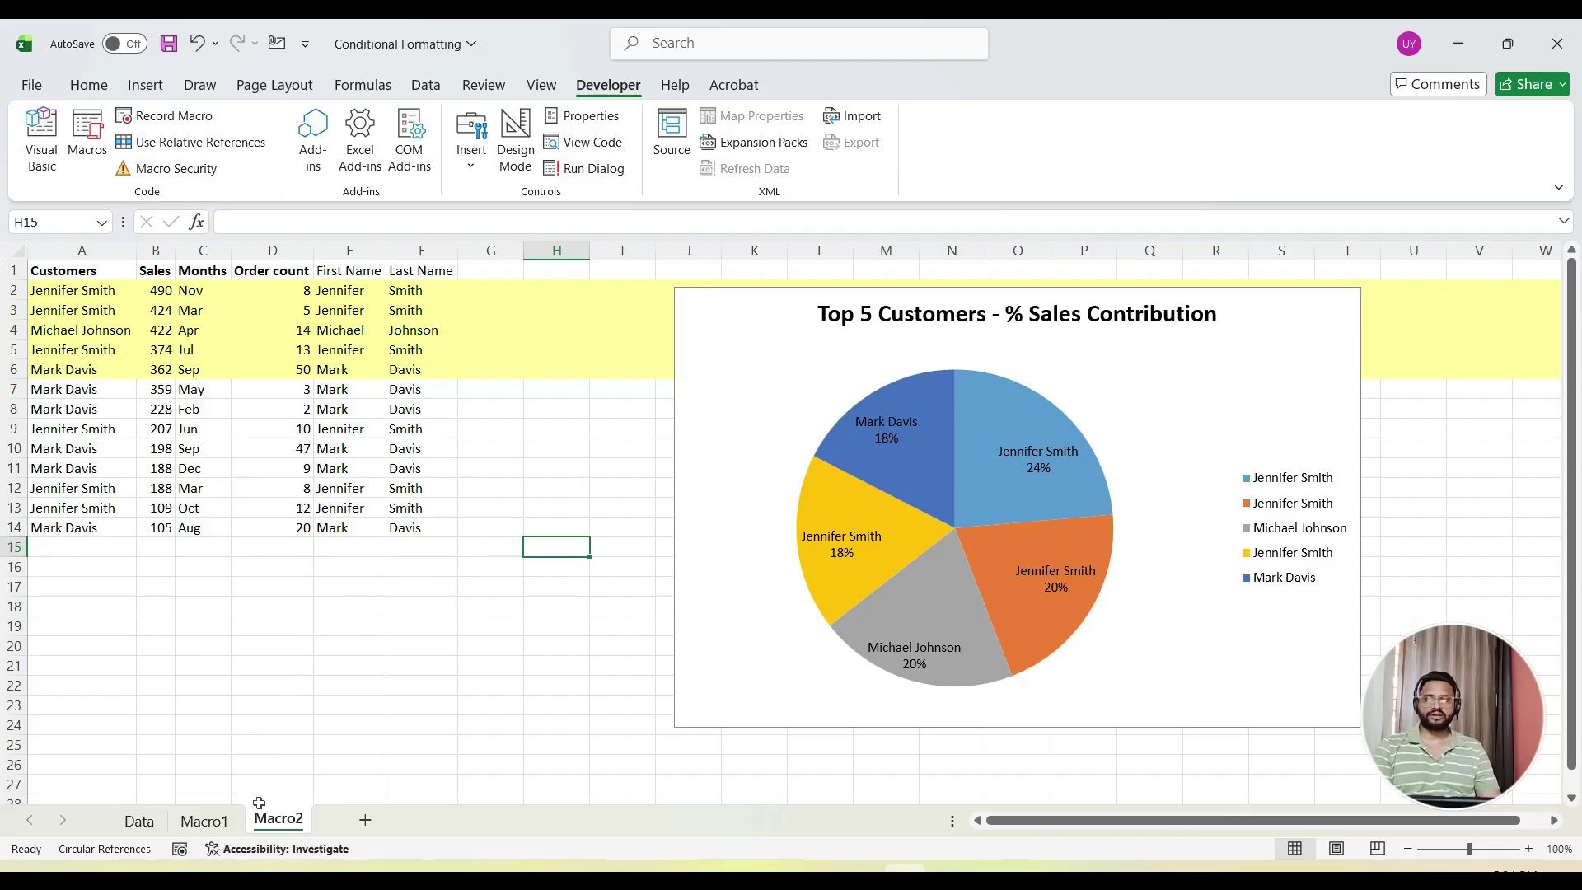
Add a new worksheet and copy the Customers and Sales columns from the Macro2 sheet into it, starting at A1.
{"action": "left_click", "coordinate": [365, 821]}
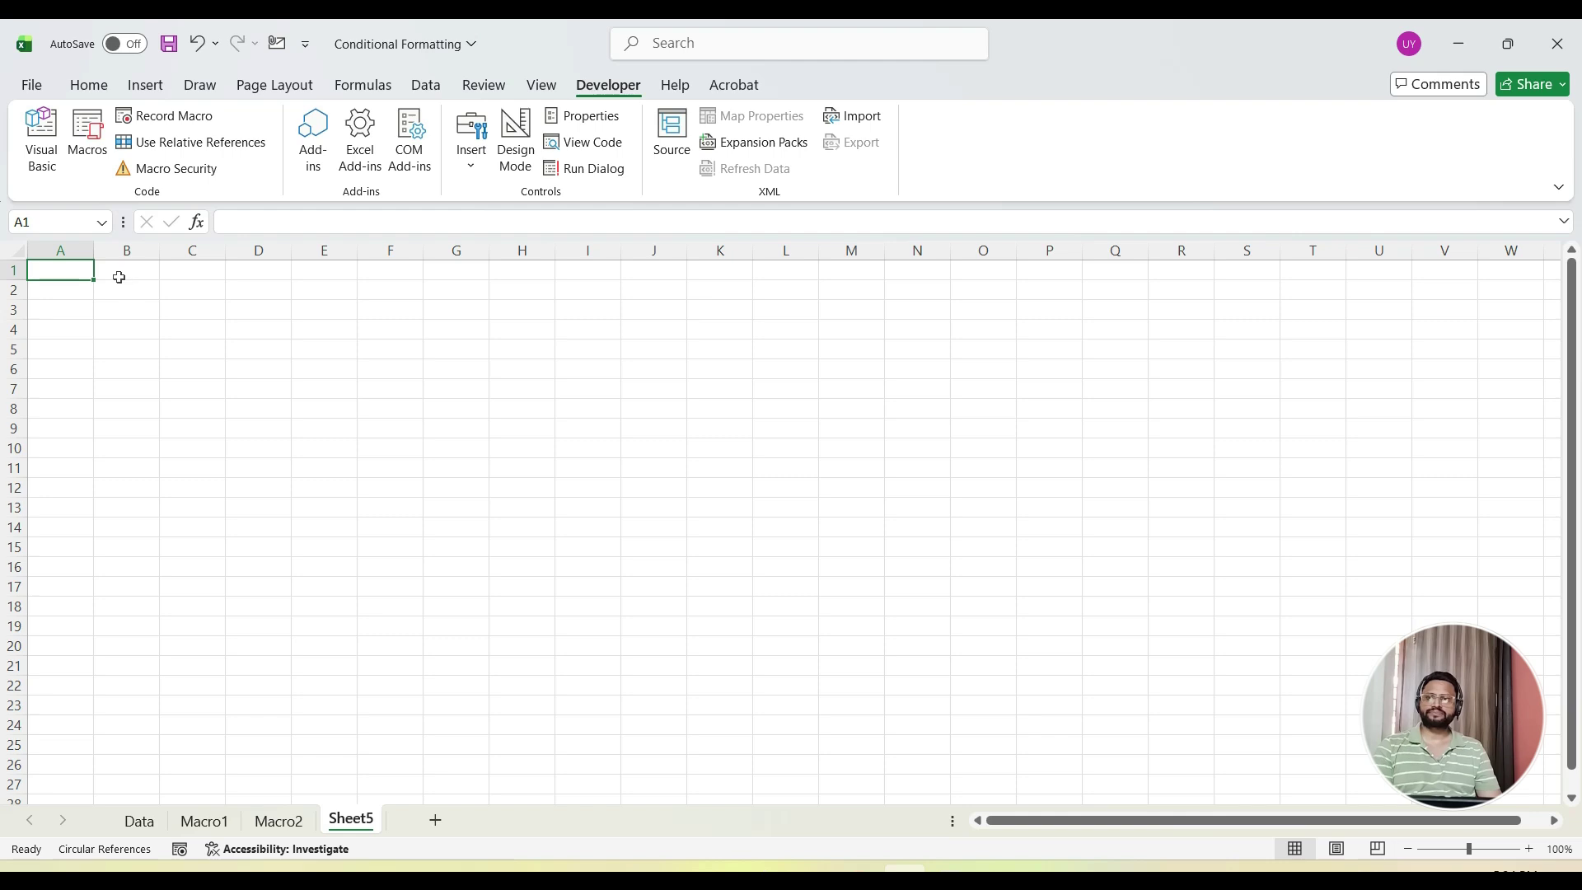
{"action": "left_click", "coordinate": [268, 824]}
{"action": "left_click_drag", "start_coordinate": [62, 271], "coordinate": [161, 532]}
{"action": "key", "text": "ctrl+c"}
{"action": "left_click", "coordinate": [351, 820]}
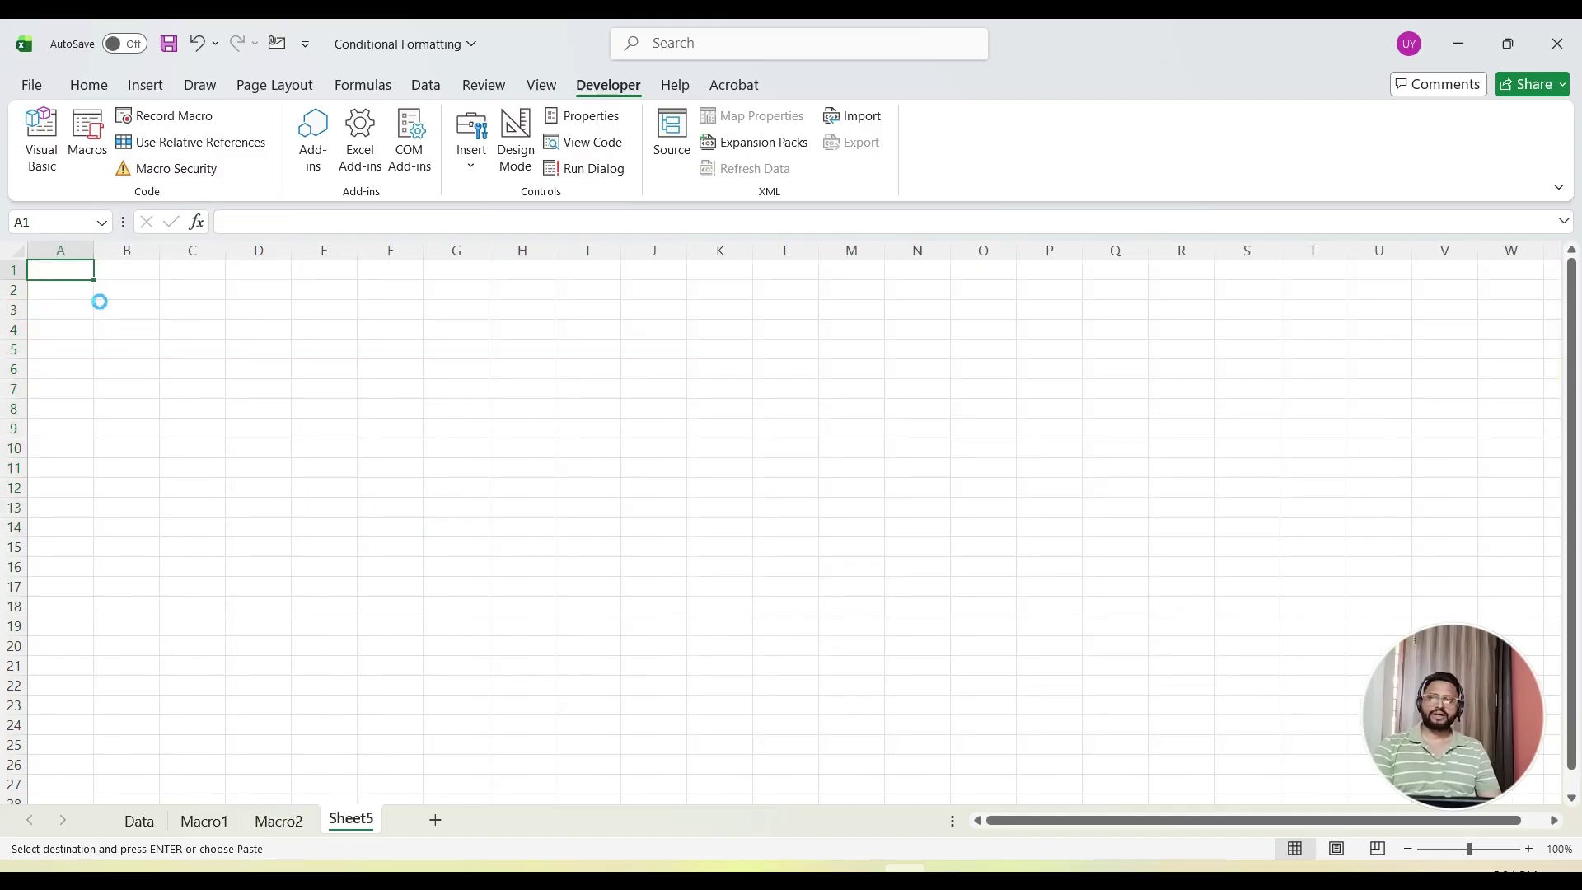
{"action": "key", "text": "ctrl+v"}
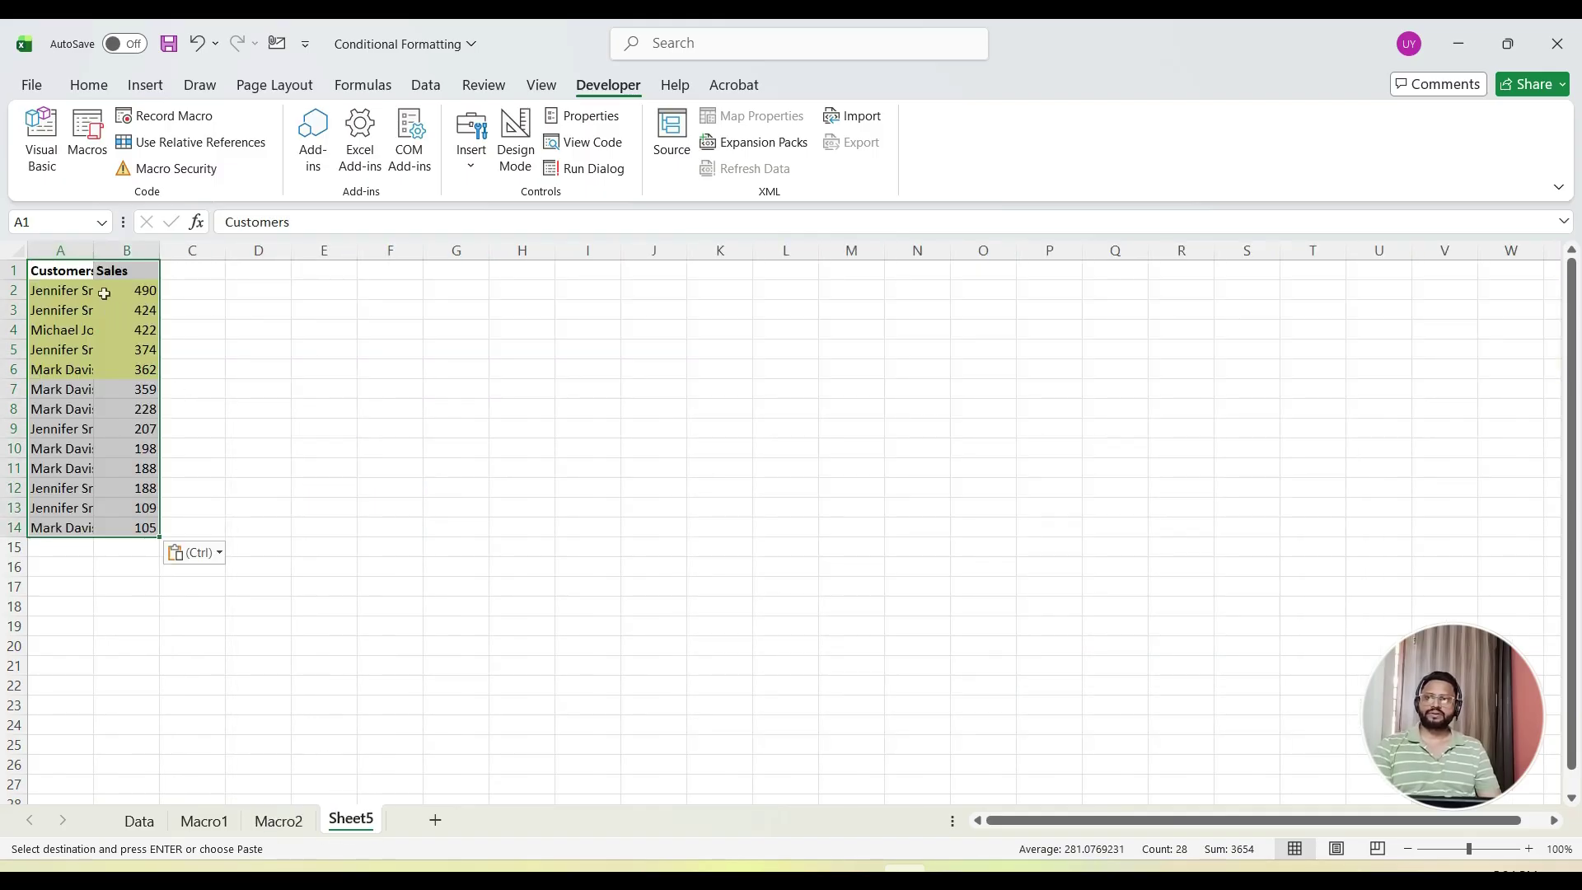
Replace the Sales column in Sheet5 with the unsorted Sales values in E3:E16 of the Data sheet.
{"action": "left_click", "coordinate": [104, 345]}
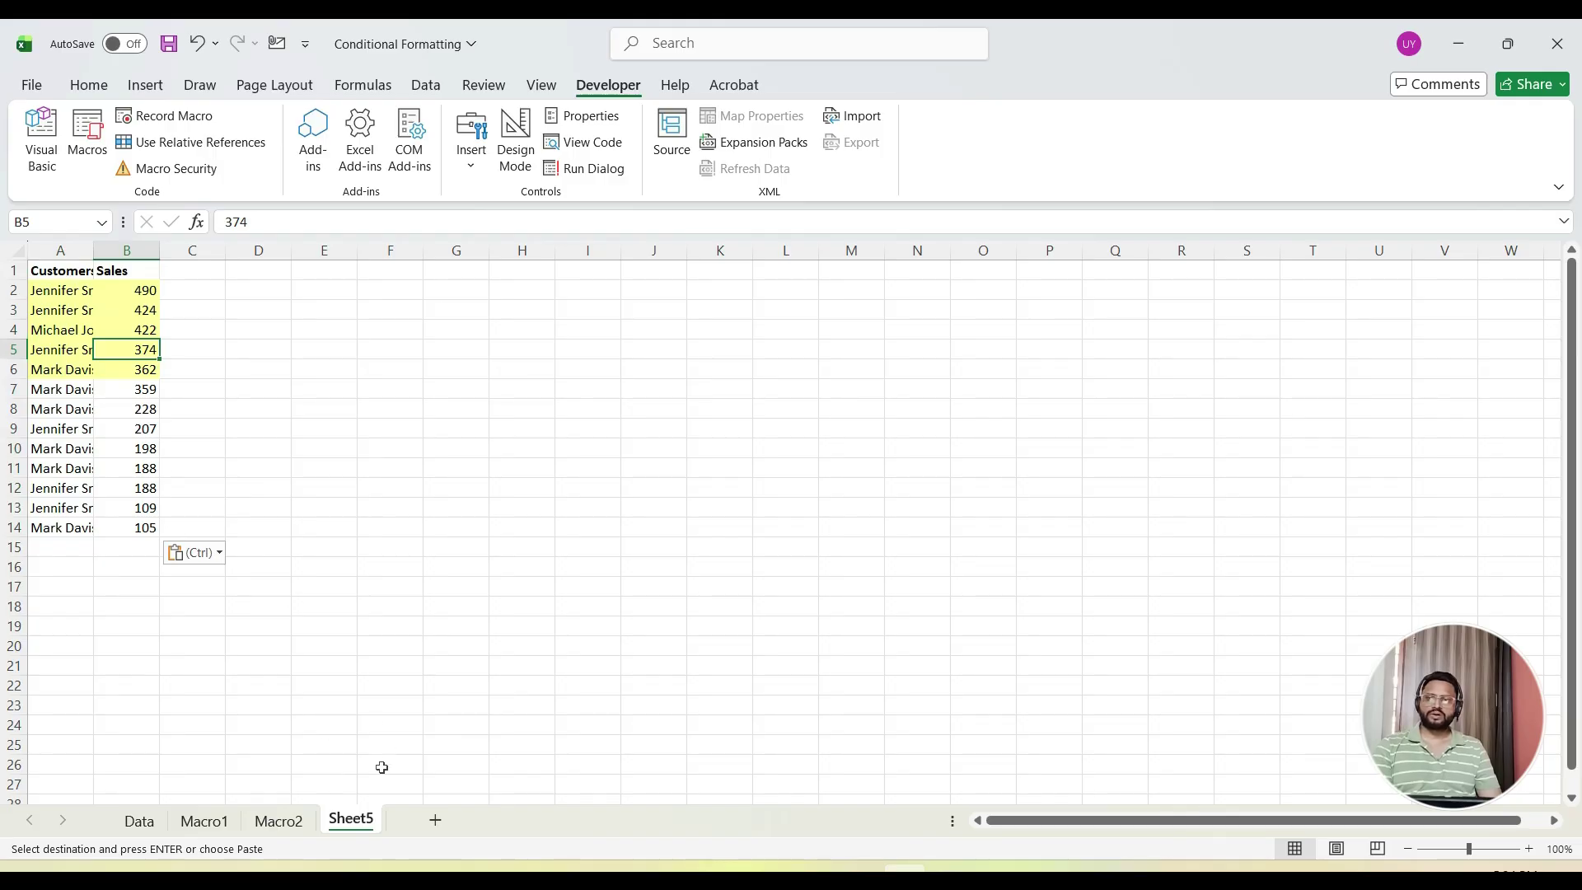
{"action": "left_click", "coordinate": [138, 822]}
{"action": "left_click", "coordinate": [138, 824]}
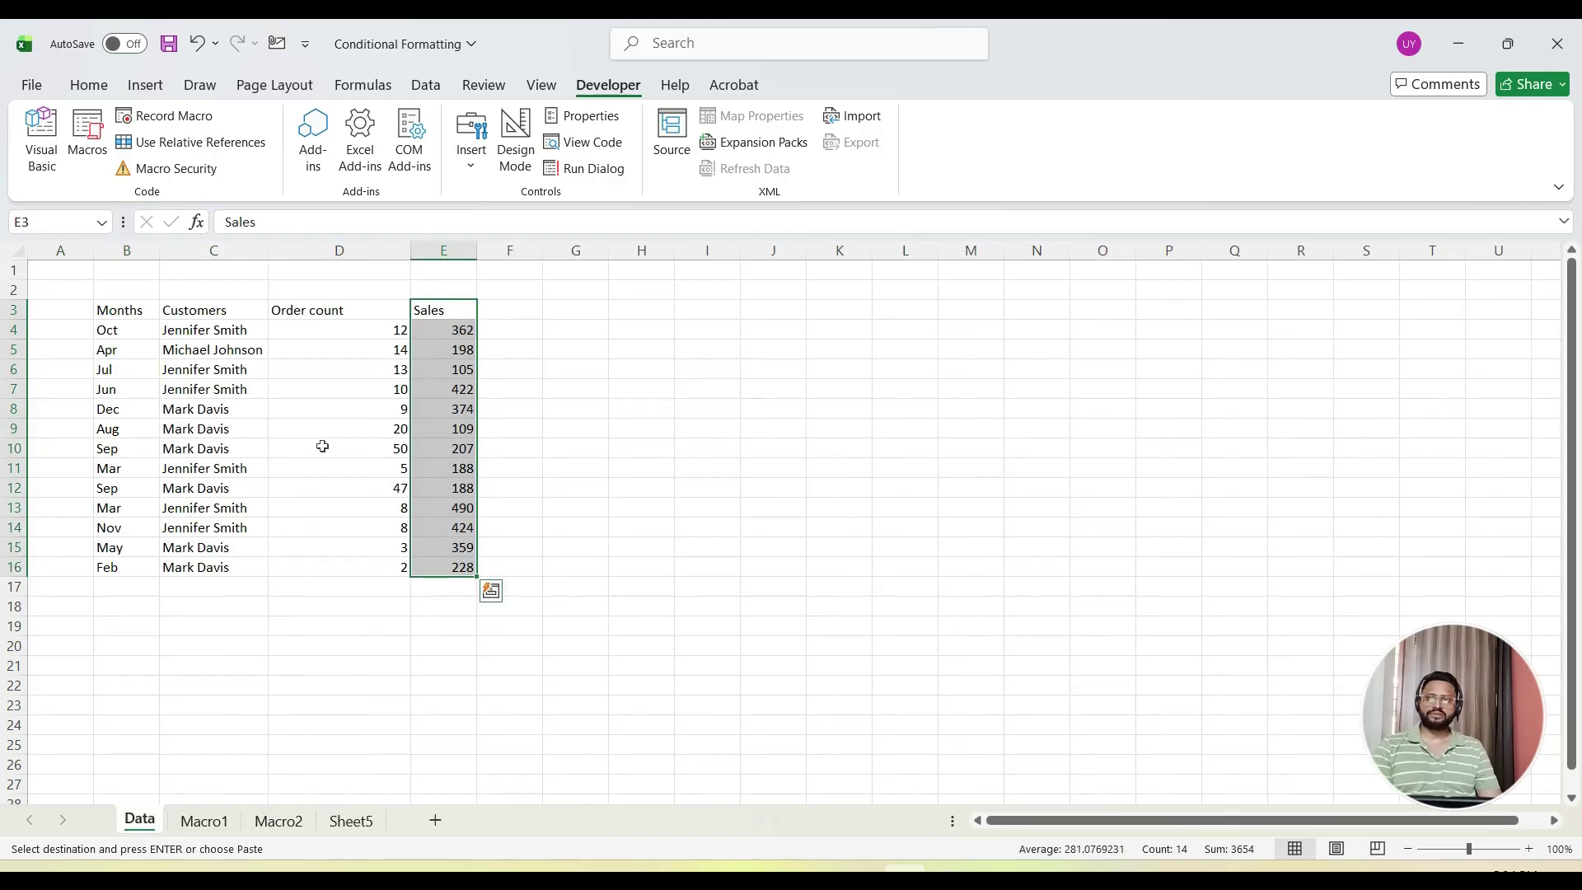
{"action": "left_click", "coordinate": [370, 823]}
{"action": "left_click", "coordinate": [132, 272]}
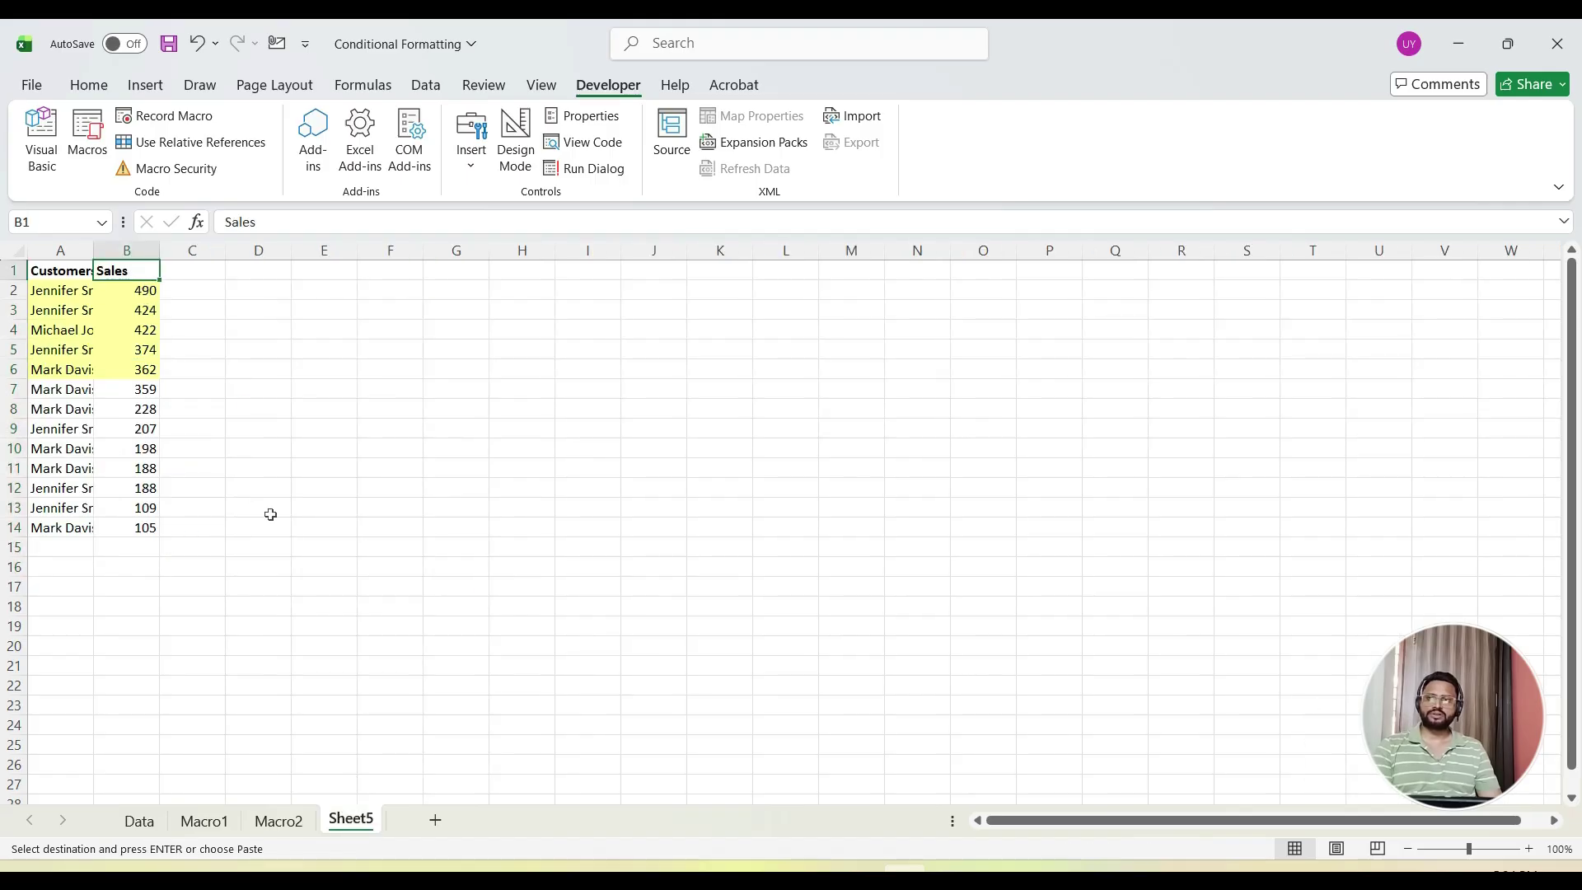
{"action": "key", "text": "ctrl+shift+Down"}
{"action": "key", "text": "ctrl+v"}
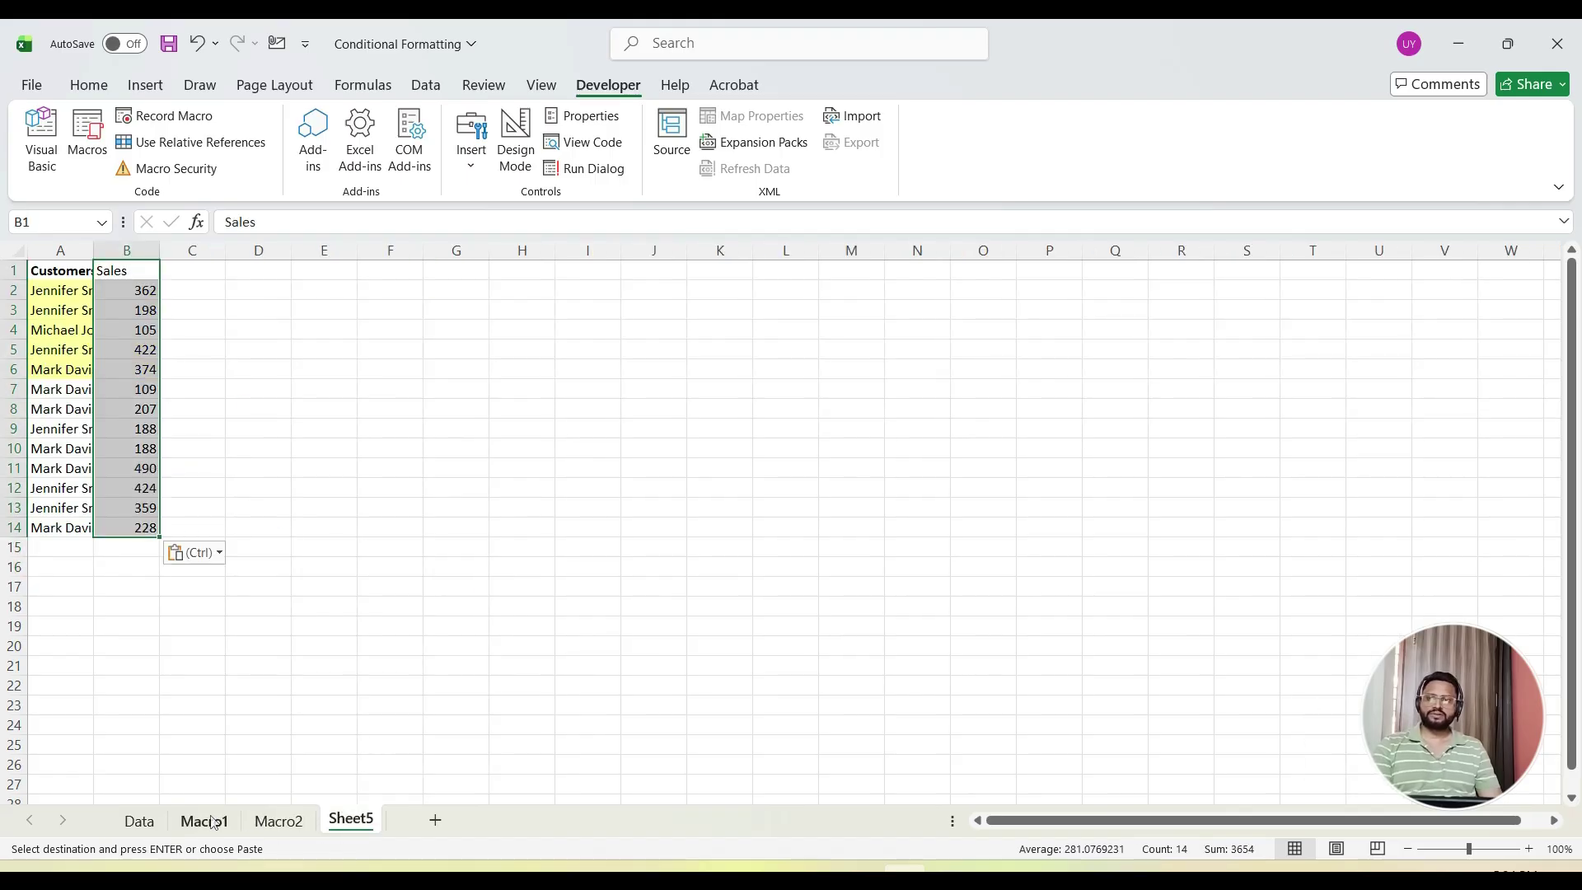
{"action": "left_click", "coordinate": [139, 821]}
{"action": "left_click_drag", "start_coordinate": [202, 312], "coordinate": [239, 568]}
{"action": "left_click", "coordinate": [351, 821]}
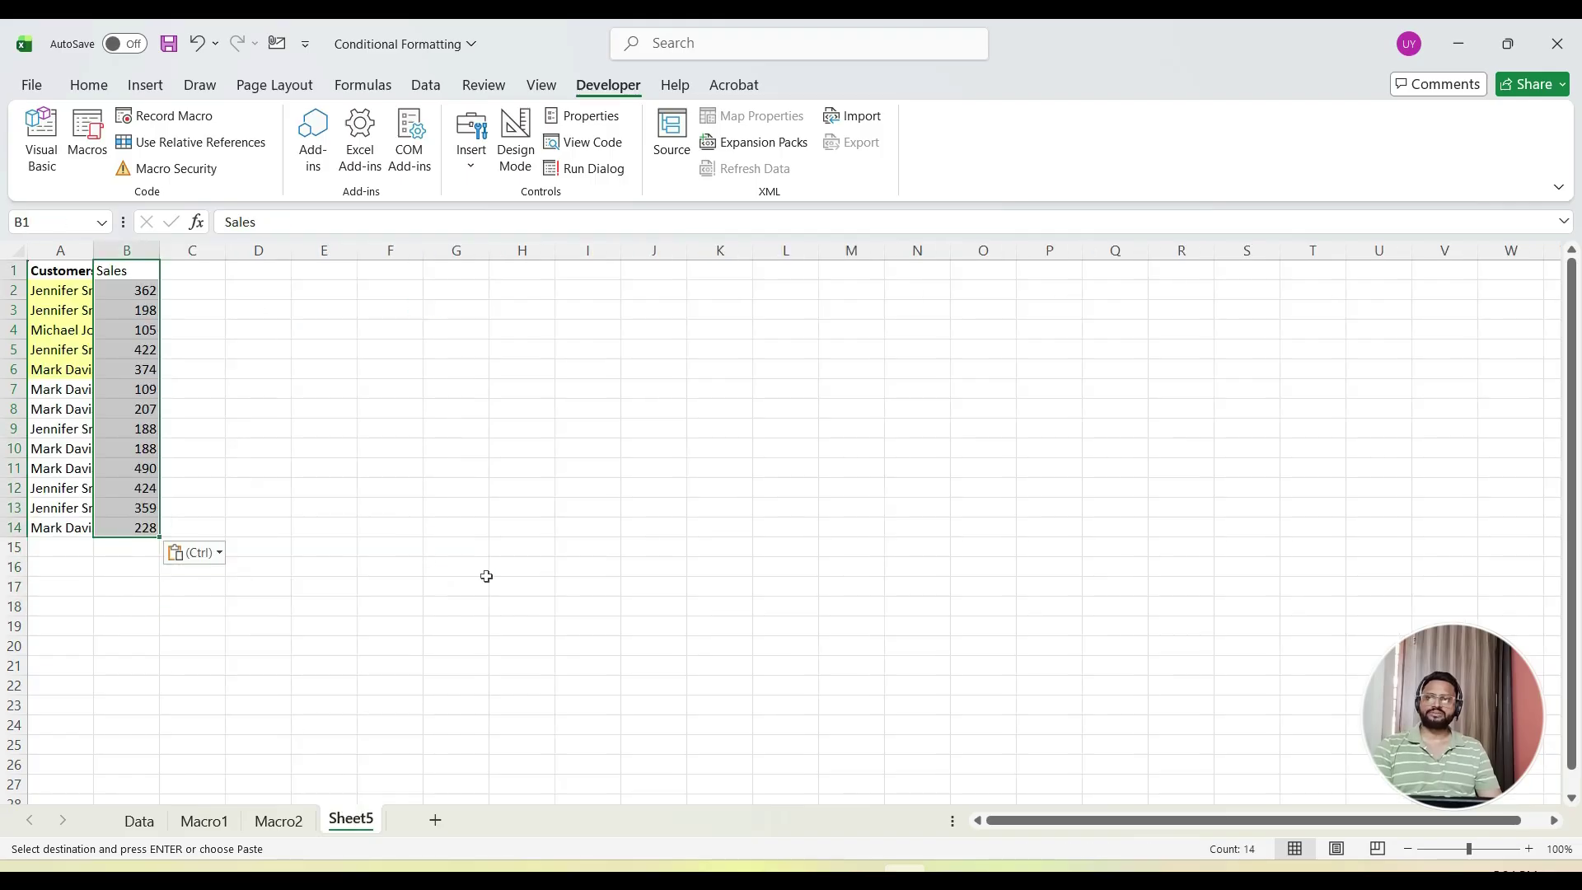
Autofit the Customers column in Sheet5 and remove the yellow fill from A2:A6.
{"action": "double_click", "coordinate": [93, 251]}
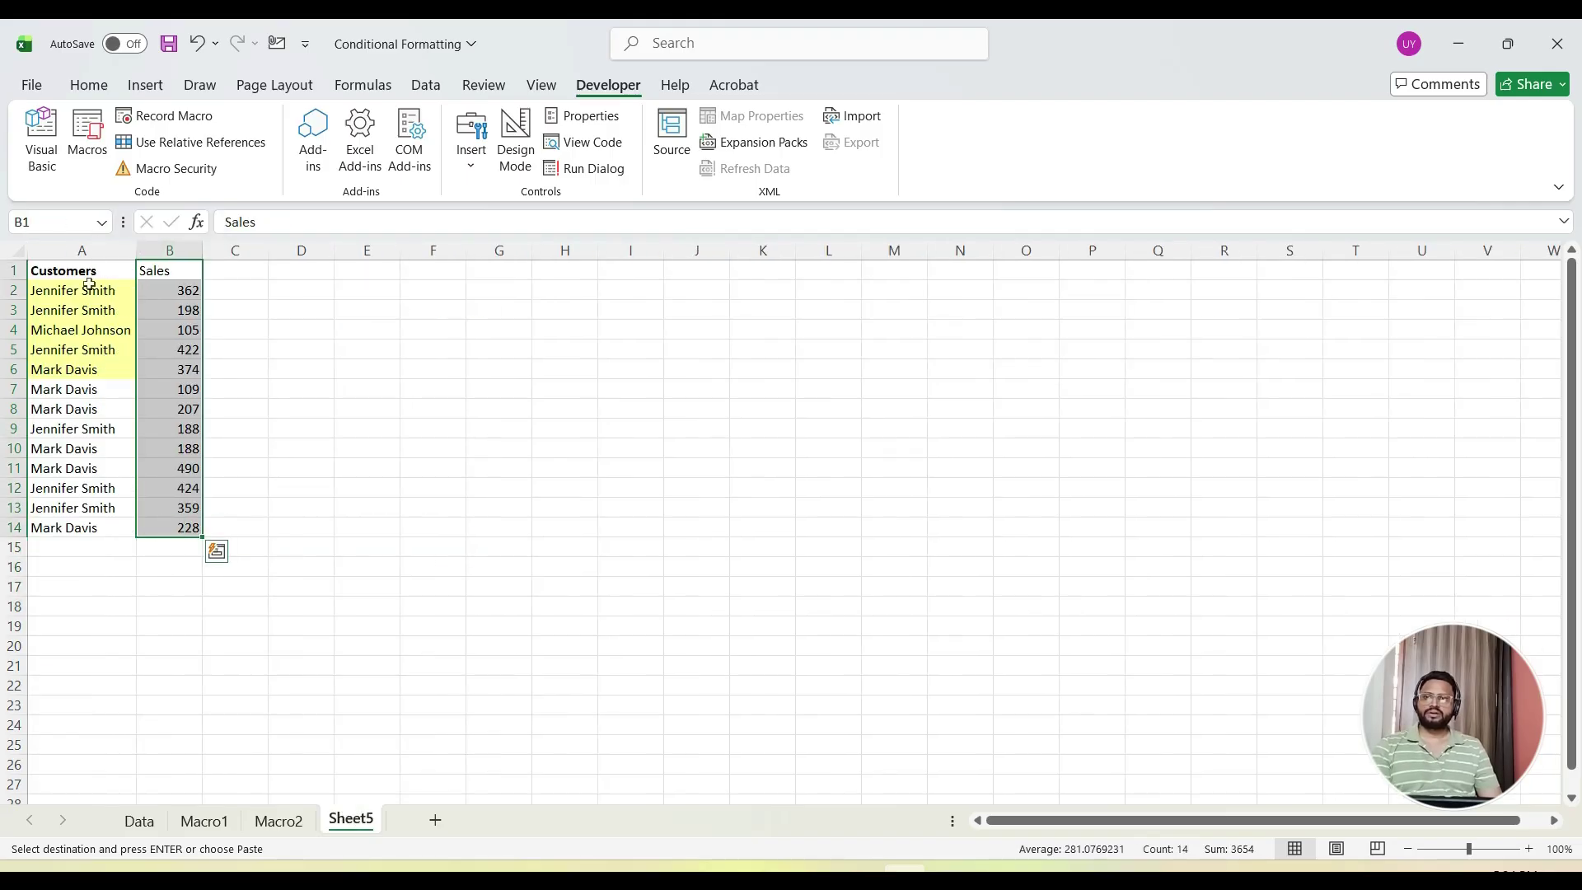
{"action": "left_click_drag", "start_coordinate": [89, 284], "coordinate": [82, 369]}
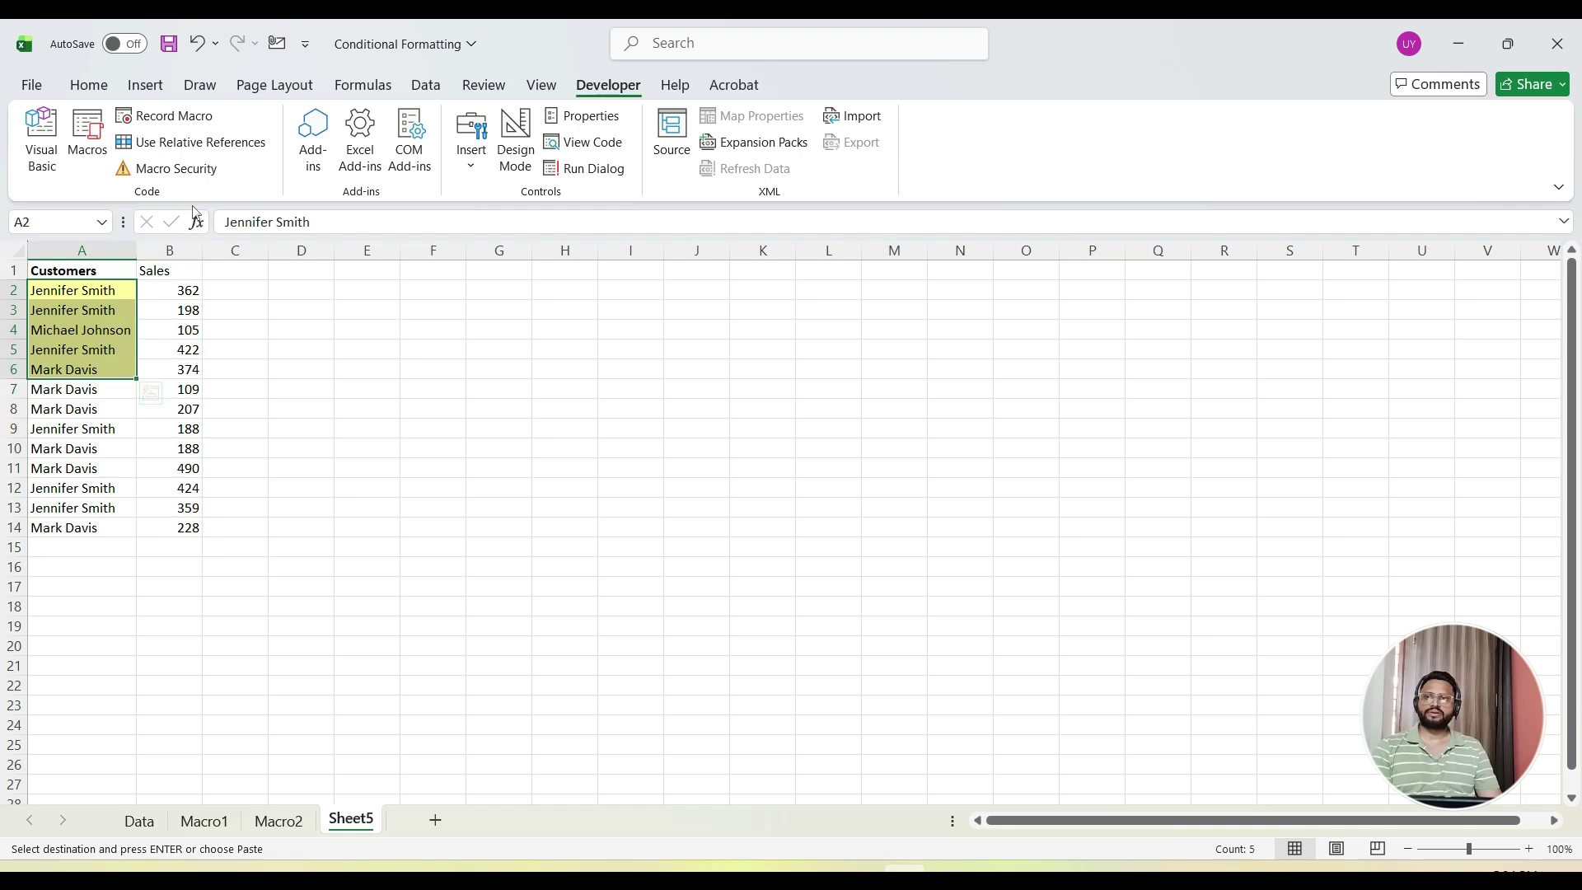
{"action": "left_click", "coordinate": [89, 85]}
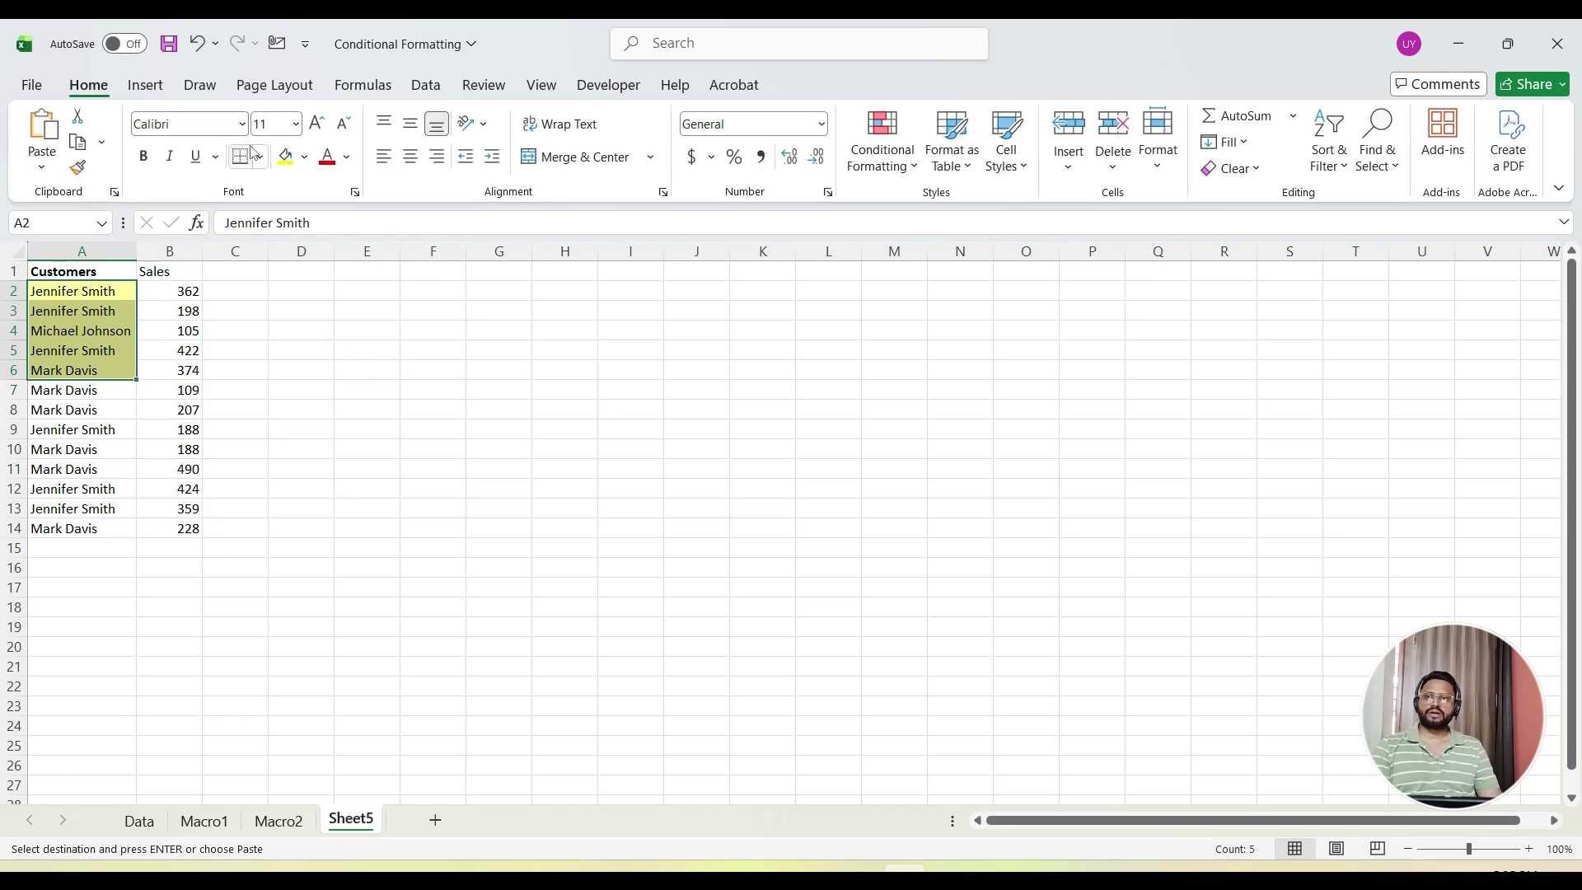
{"action": "left_click", "coordinate": [305, 164]}
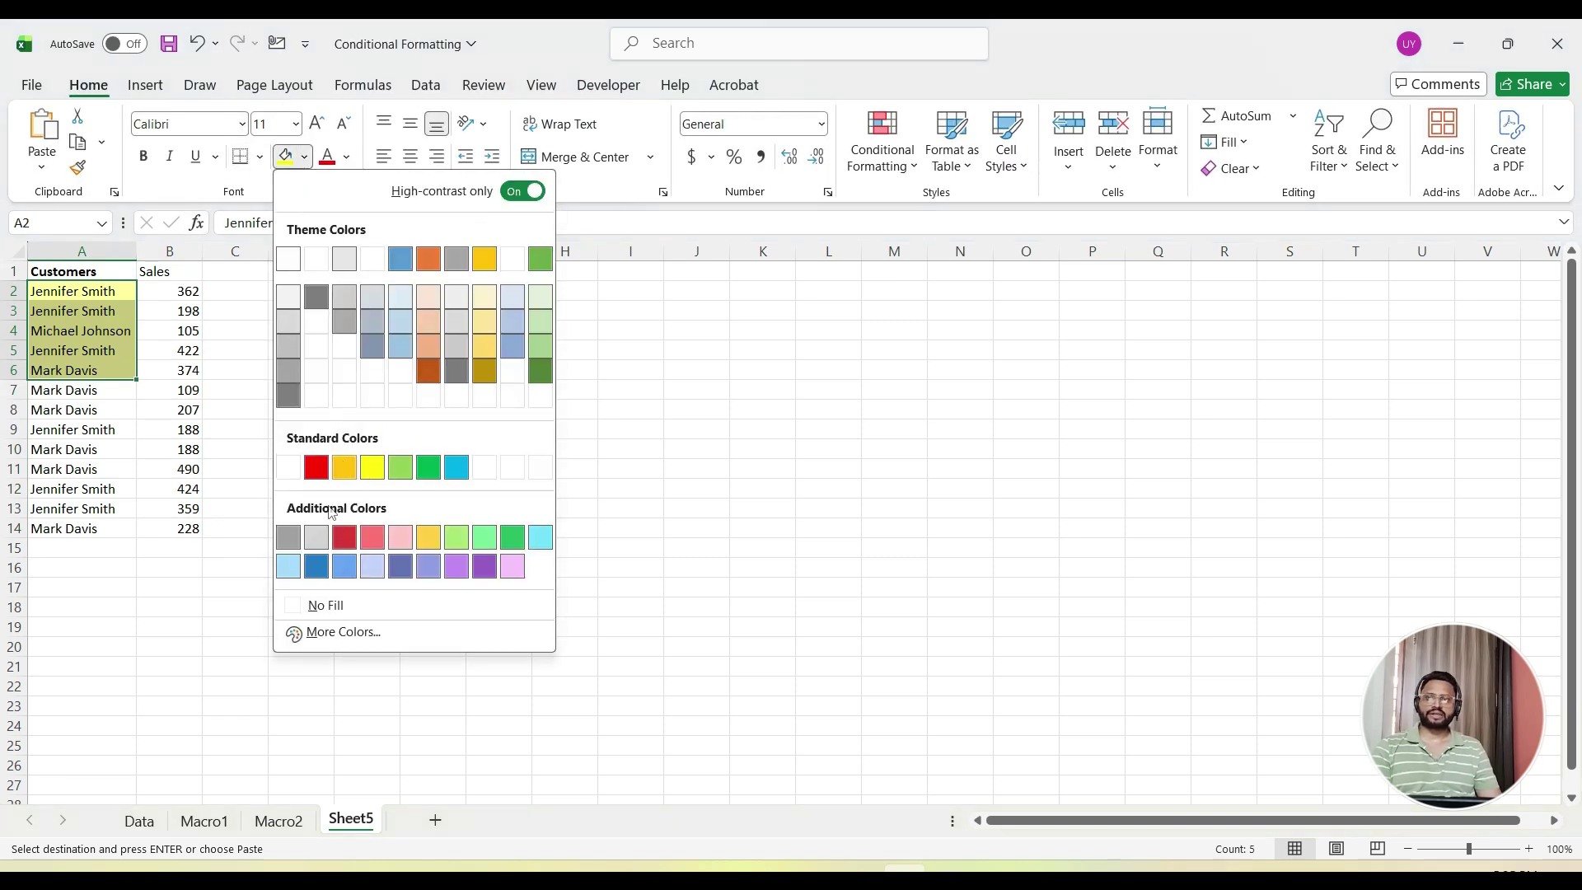
{"action": "left_click", "coordinate": [323, 605]}
{"action": "left_click", "coordinate": [367, 429]}
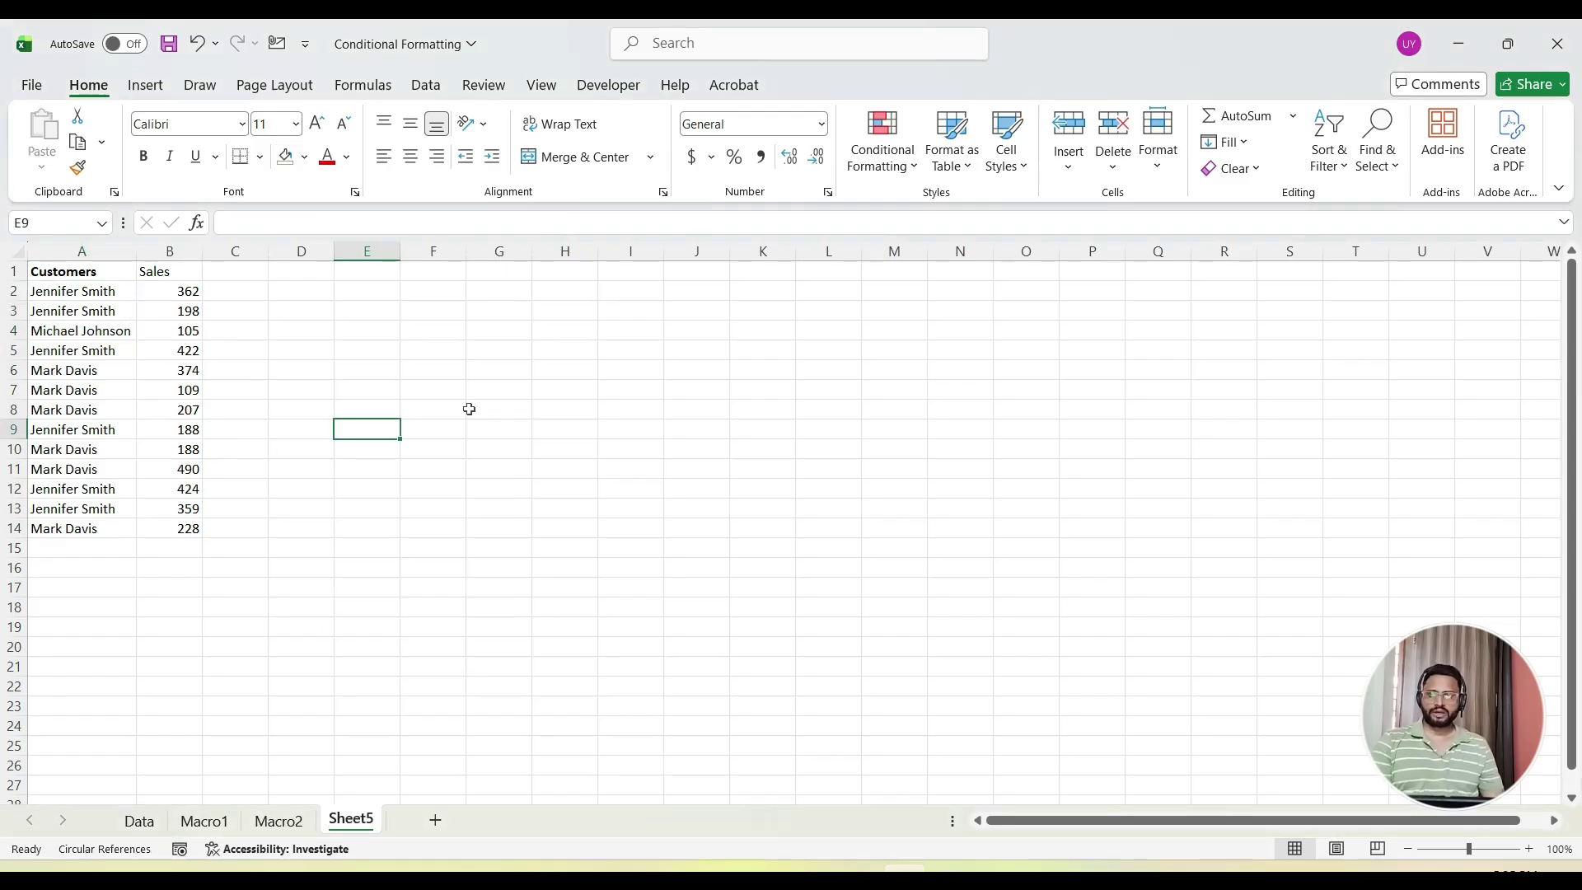
{"action": "left_click", "coordinate": [684, 330]}
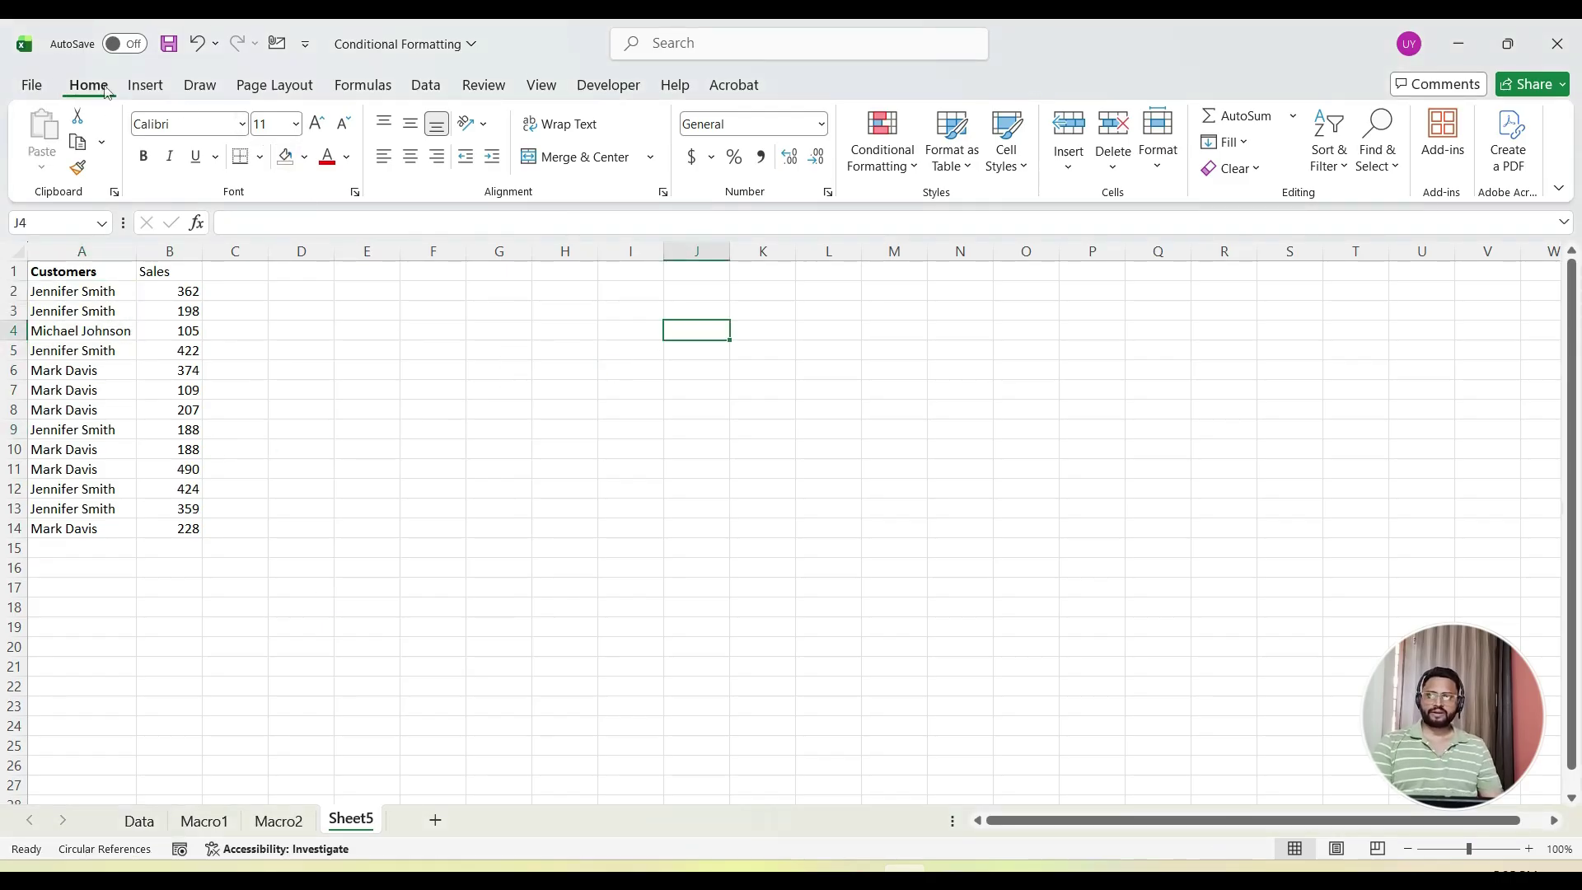
Draw a rounded rectangle about 1.21" wide and 0.62" high, label it "Sales analysis button" and place it below the customer data.
{"action": "left_click", "coordinate": [145, 85]}
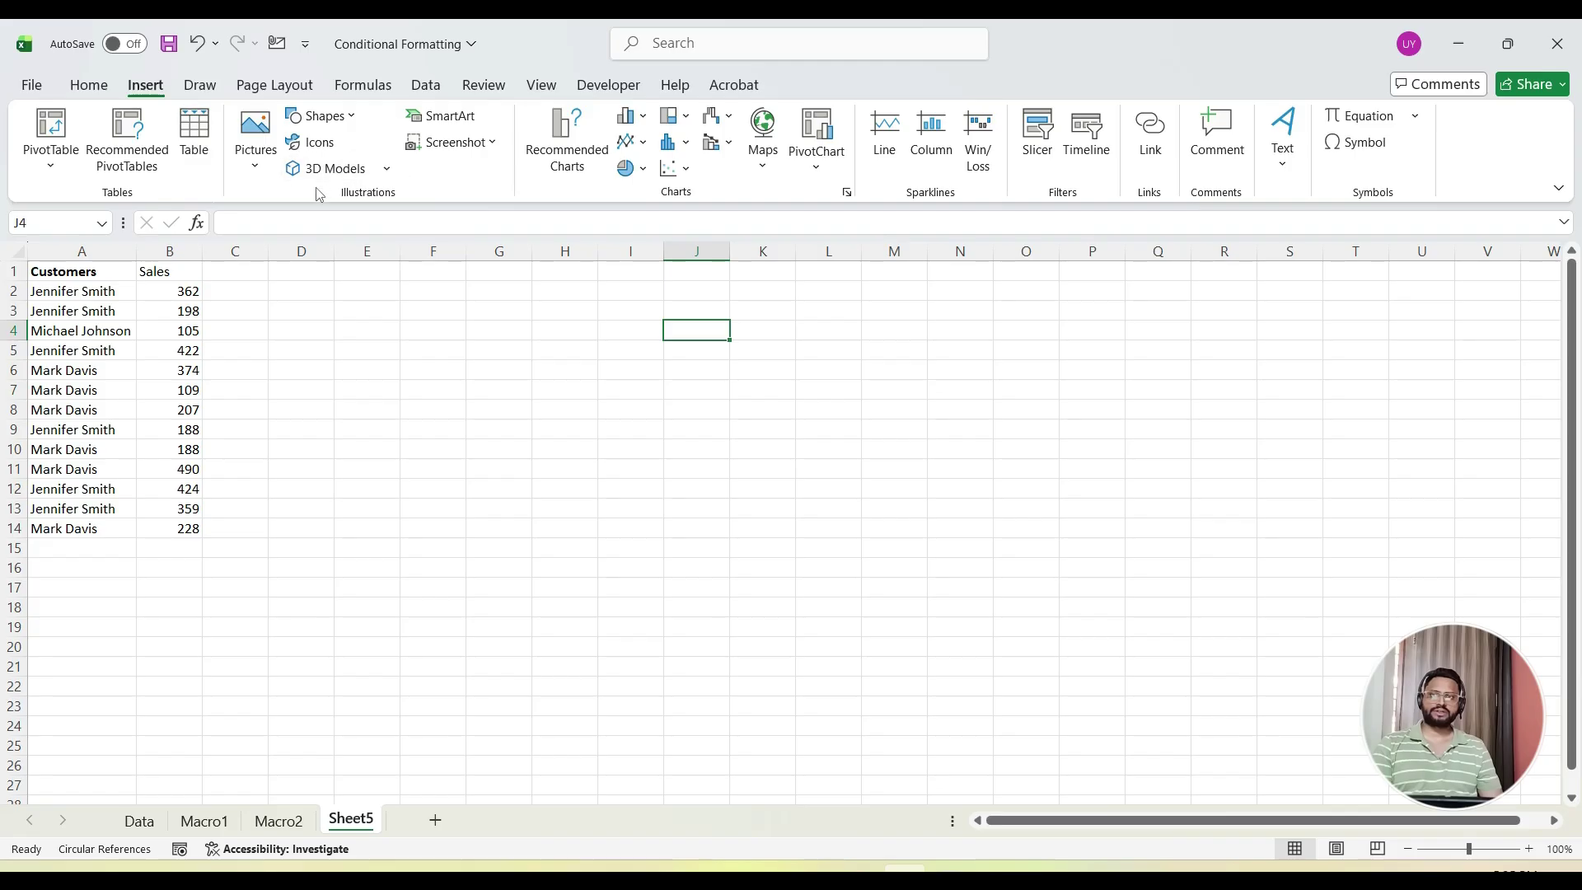
{"action": "left_click", "coordinate": [324, 115]}
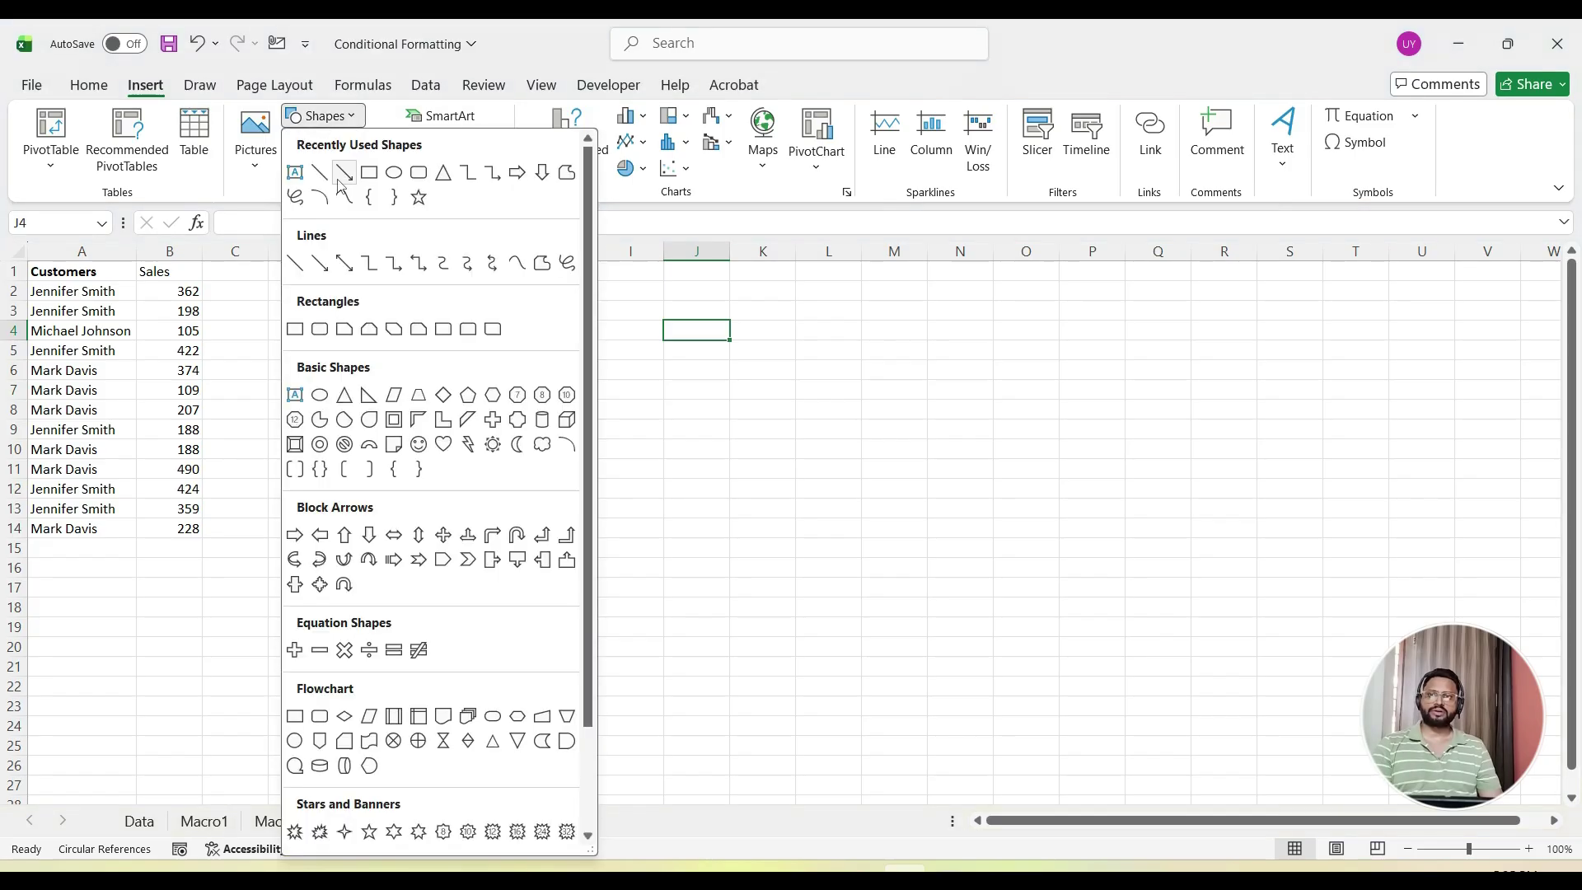
{"action": "left_click", "coordinate": [419, 169]}
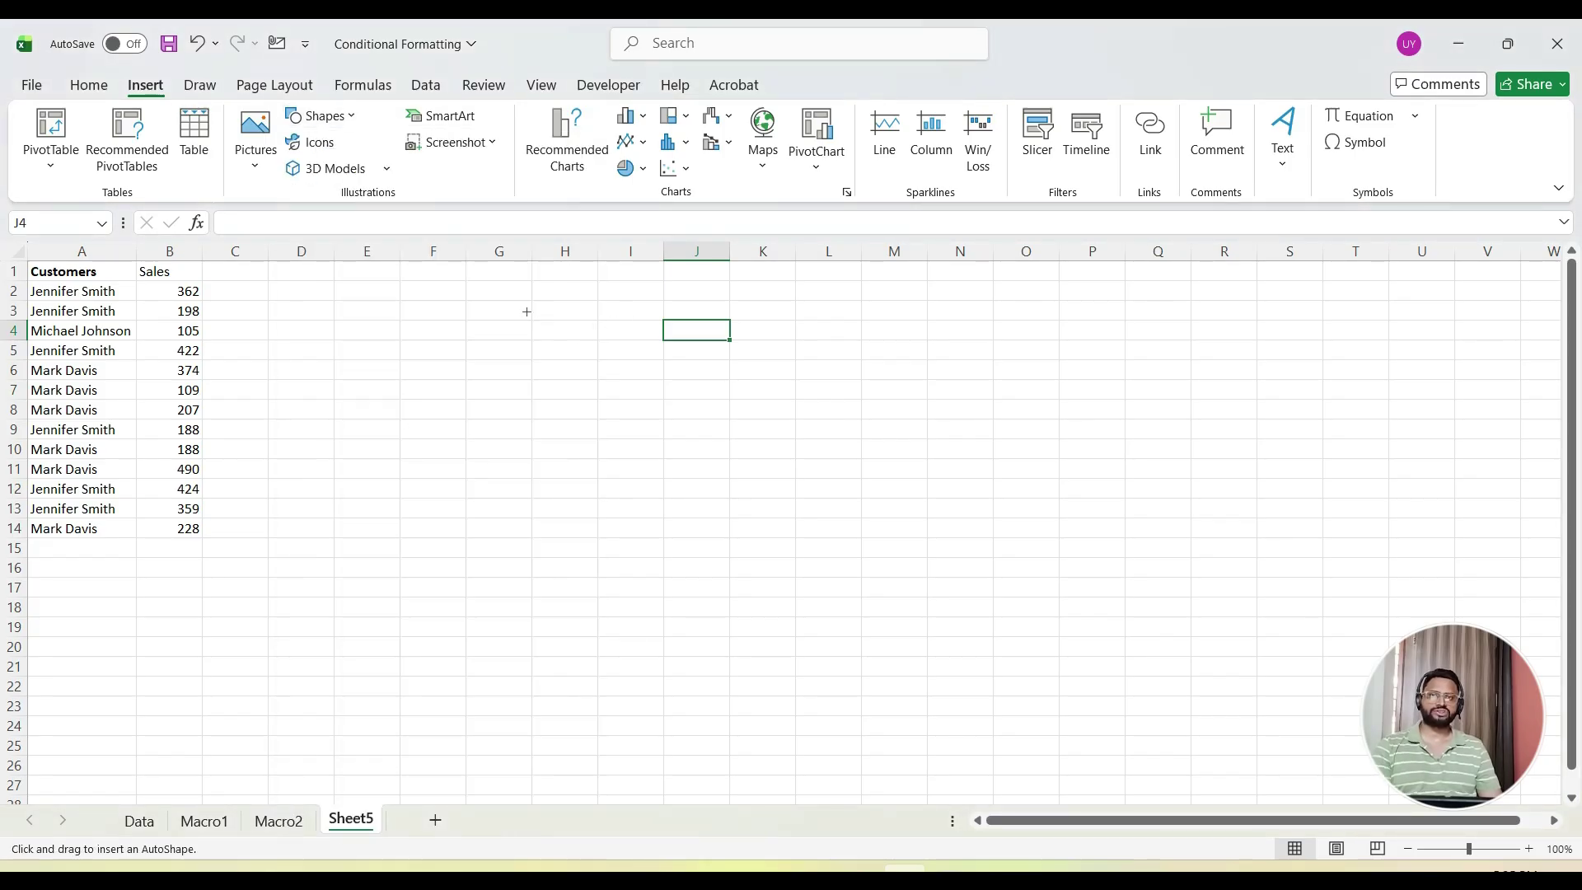
{"action": "left_click_drag", "start_coordinate": [433, 298], "coordinate": [563, 366]}
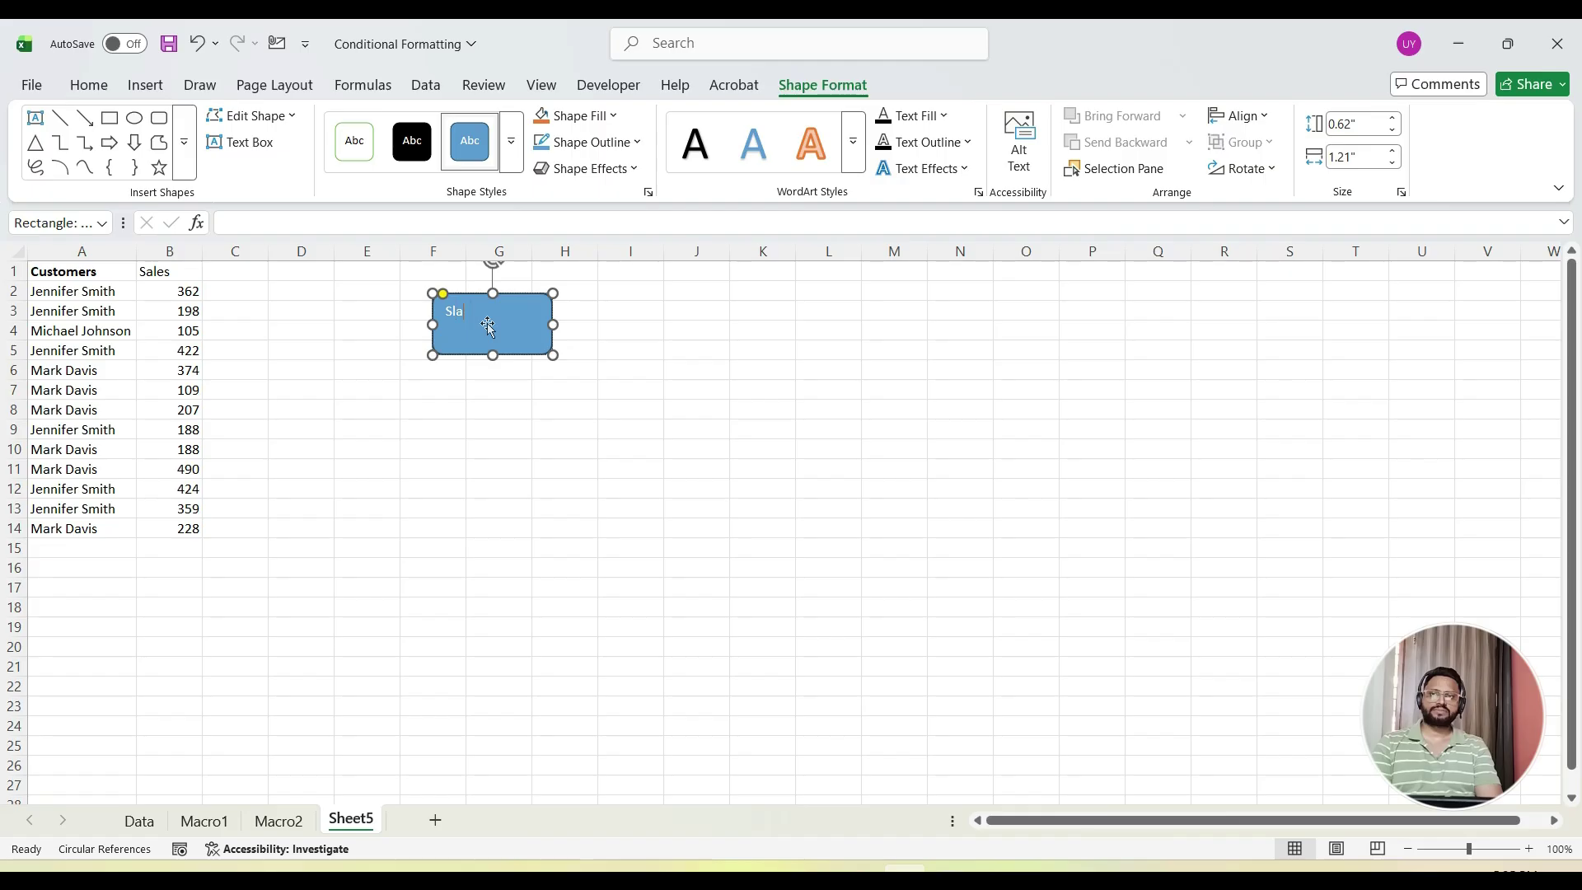
{"action": "type", "text": "Sales analysis button"}
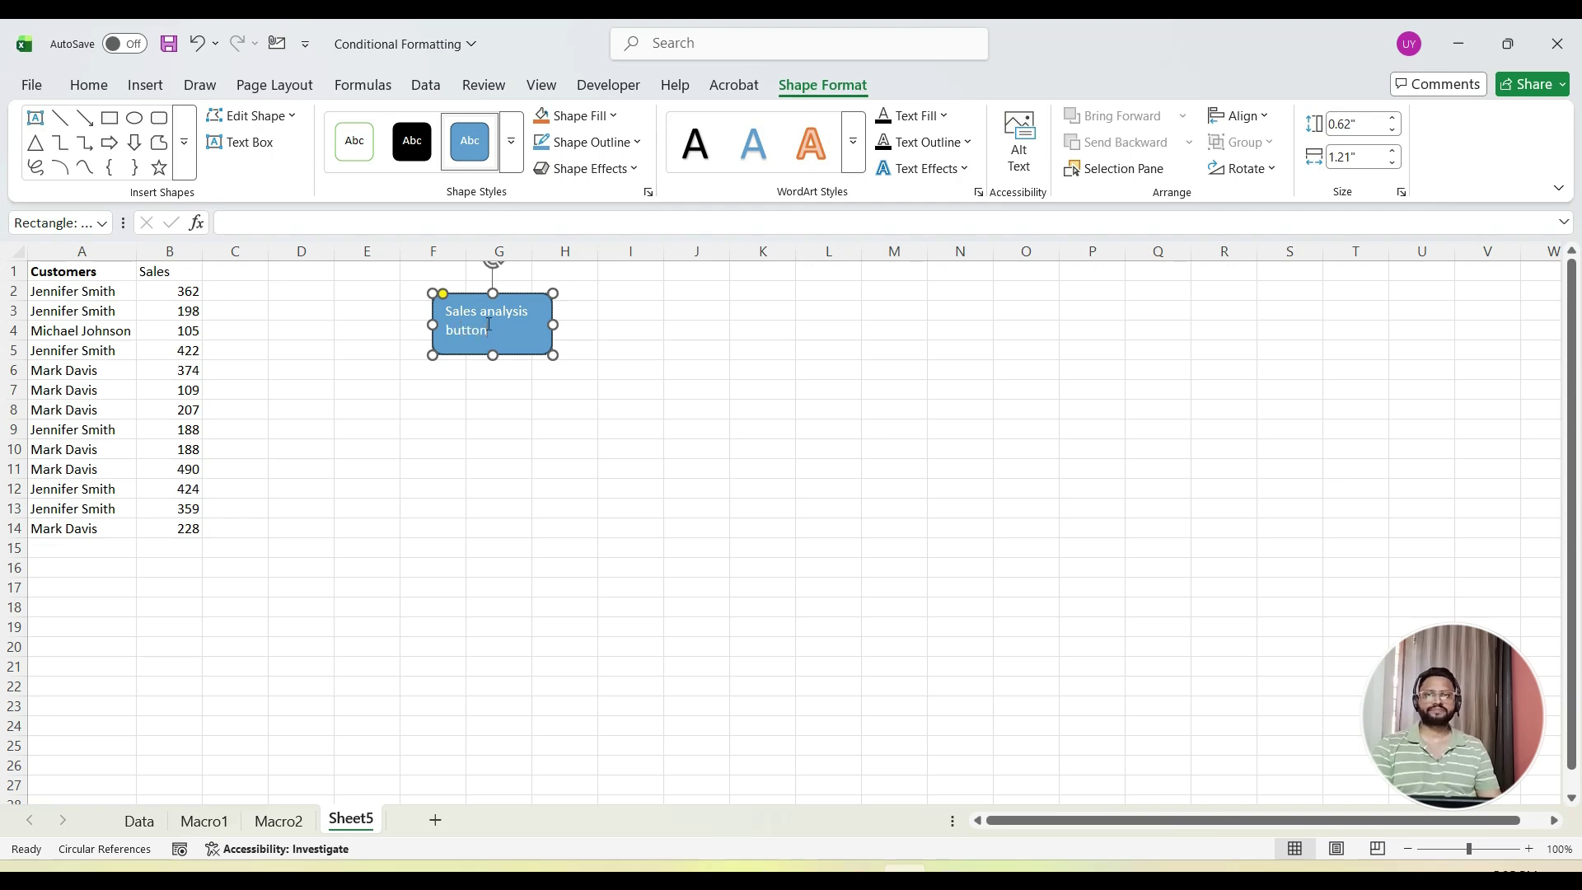
{"action": "left_click", "coordinate": [452, 407]}
{"action": "left_click_drag", "start_coordinate": [508, 299], "coordinate": [109, 593]}
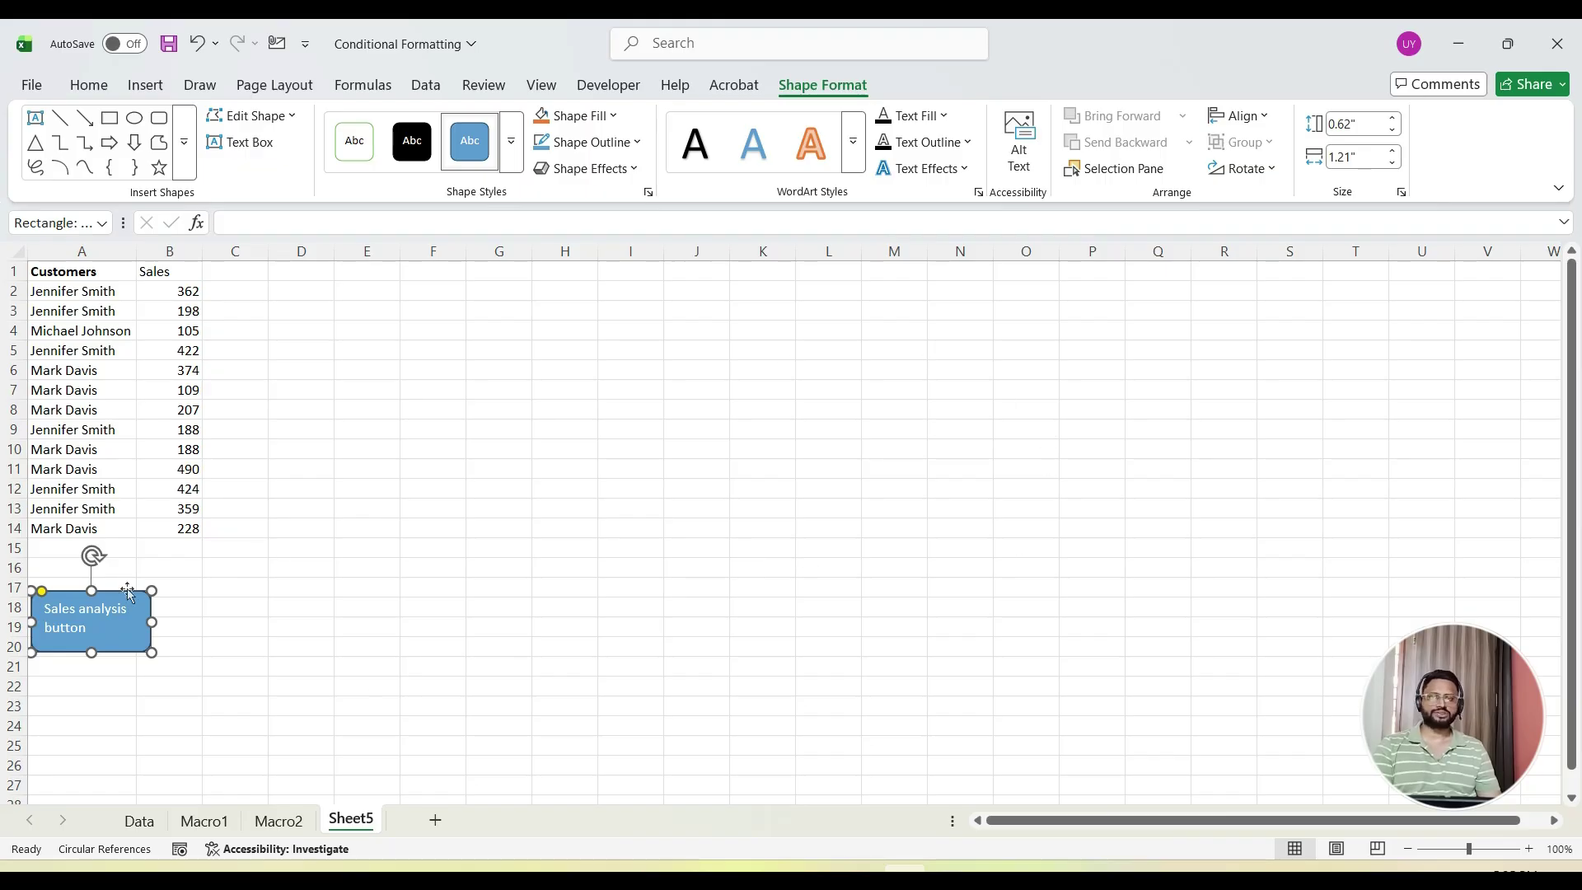
{"action": "left_click", "coordinate": [365, 614]}
Assign the Top5CustomersAnalysis macro to the "Sales analysis button" shape and deselect the shape.
{"action": "left_click", "coordinate": [108, 642]}
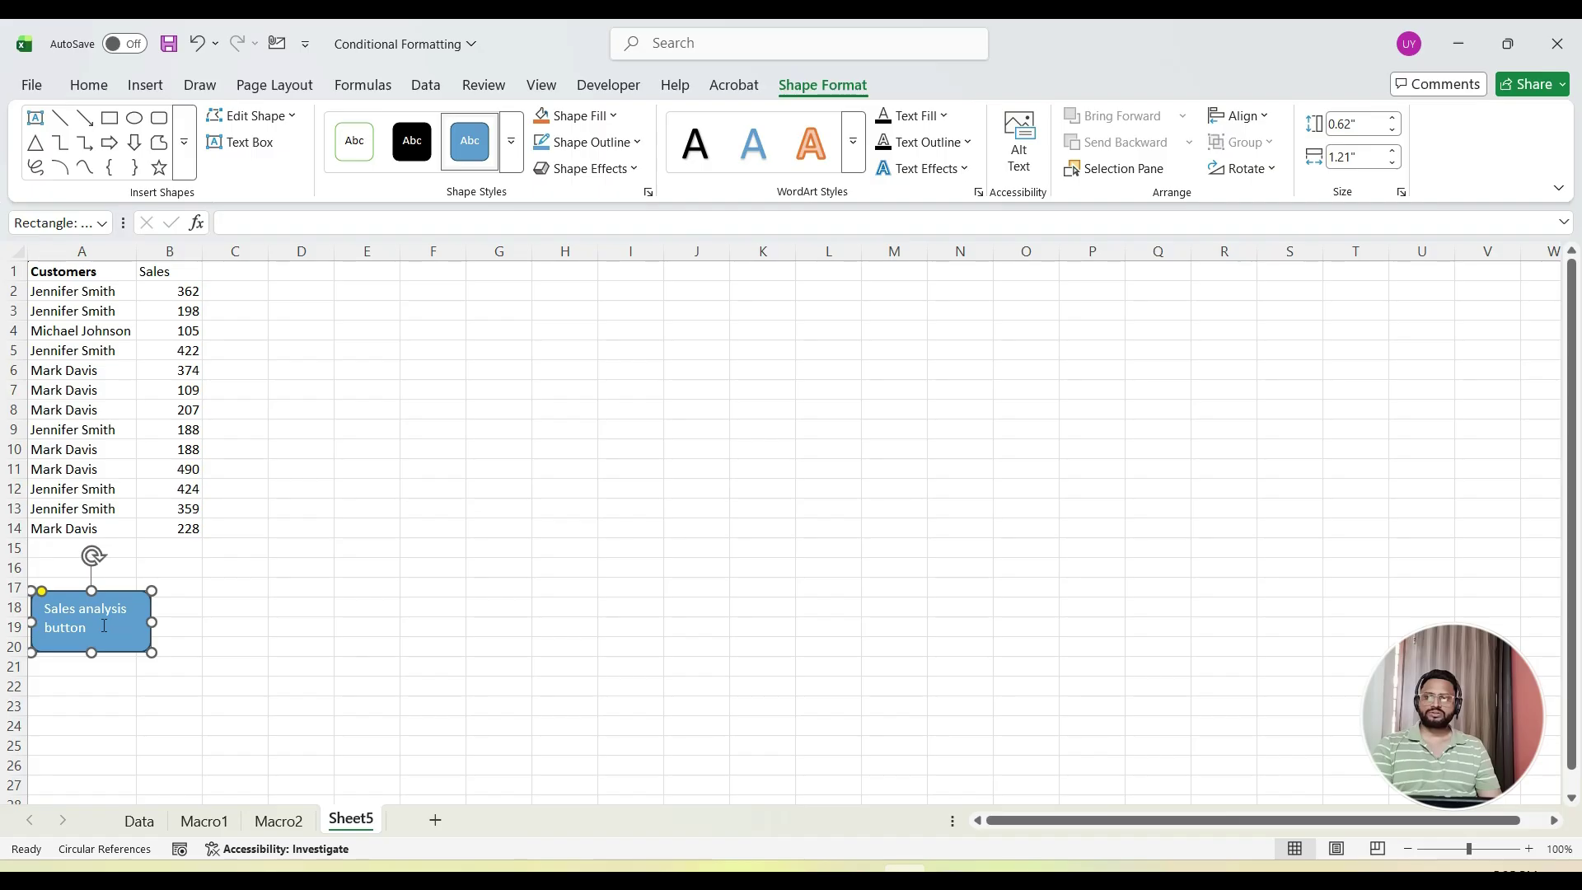
{"action": "right_click", "coordinate": [105, 629]}
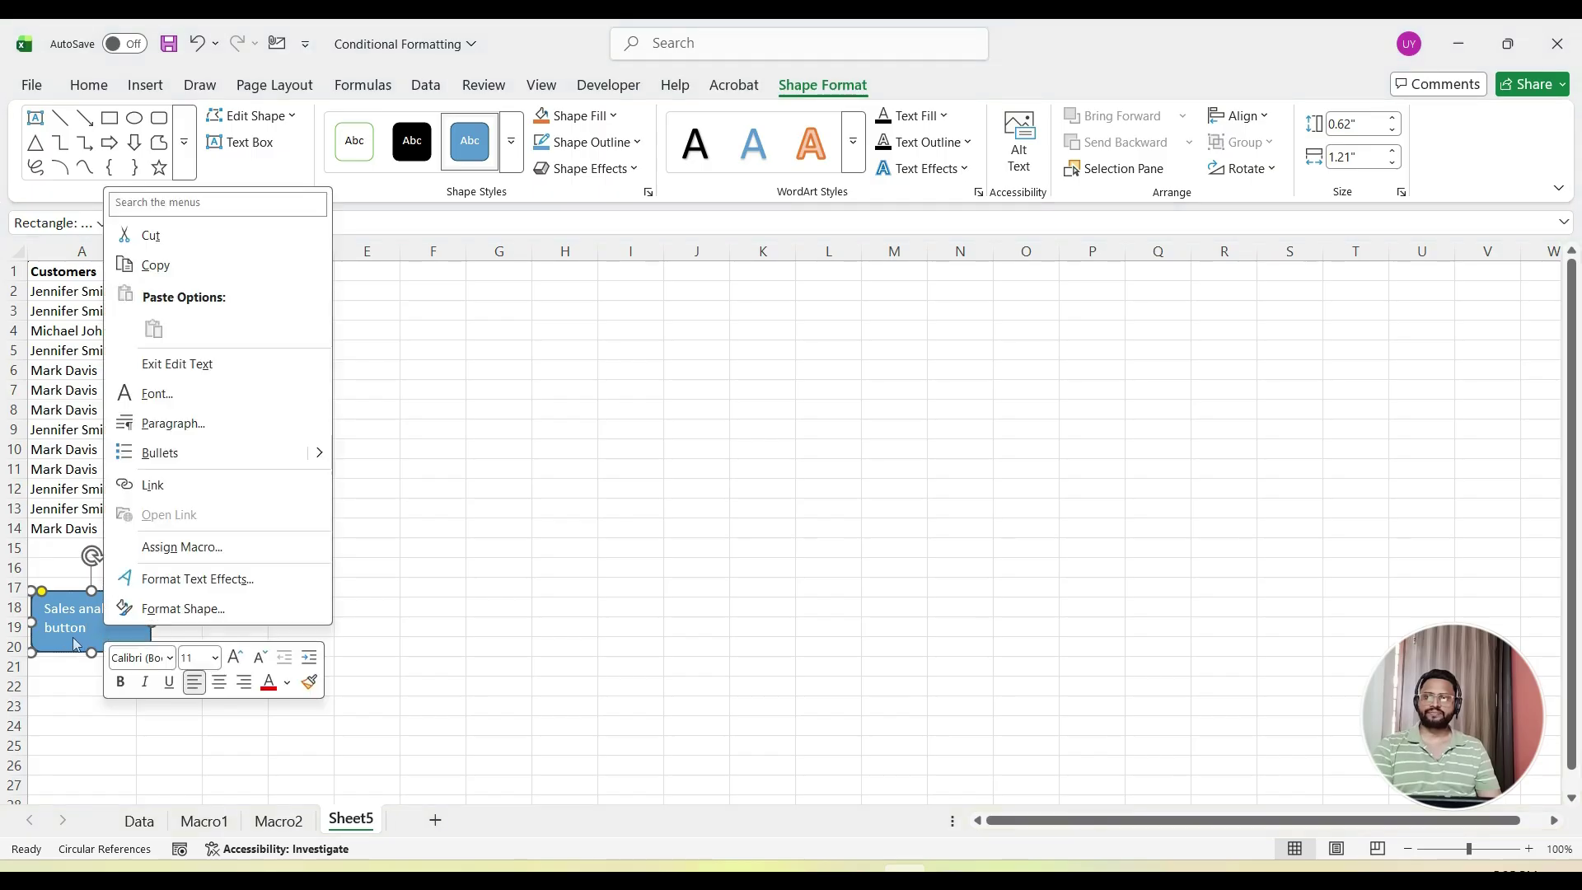
{"action": "key", "text": "Escape"}
{"action": "right_click", "coordinate": [57, 657]}
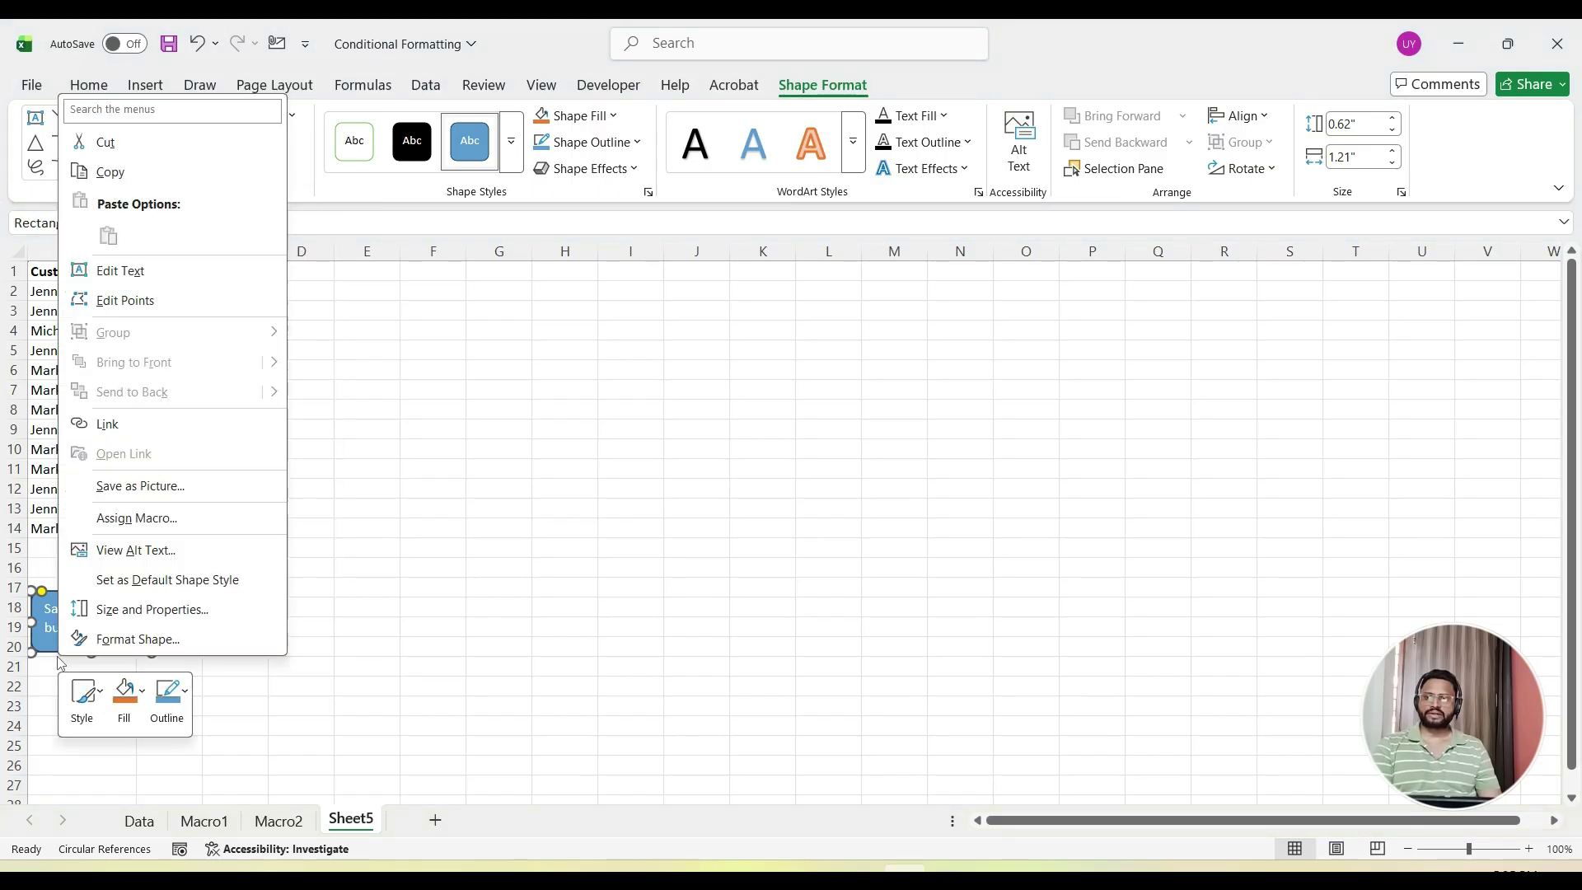
{"action": "left_click", "coordinate": [137, 517]}
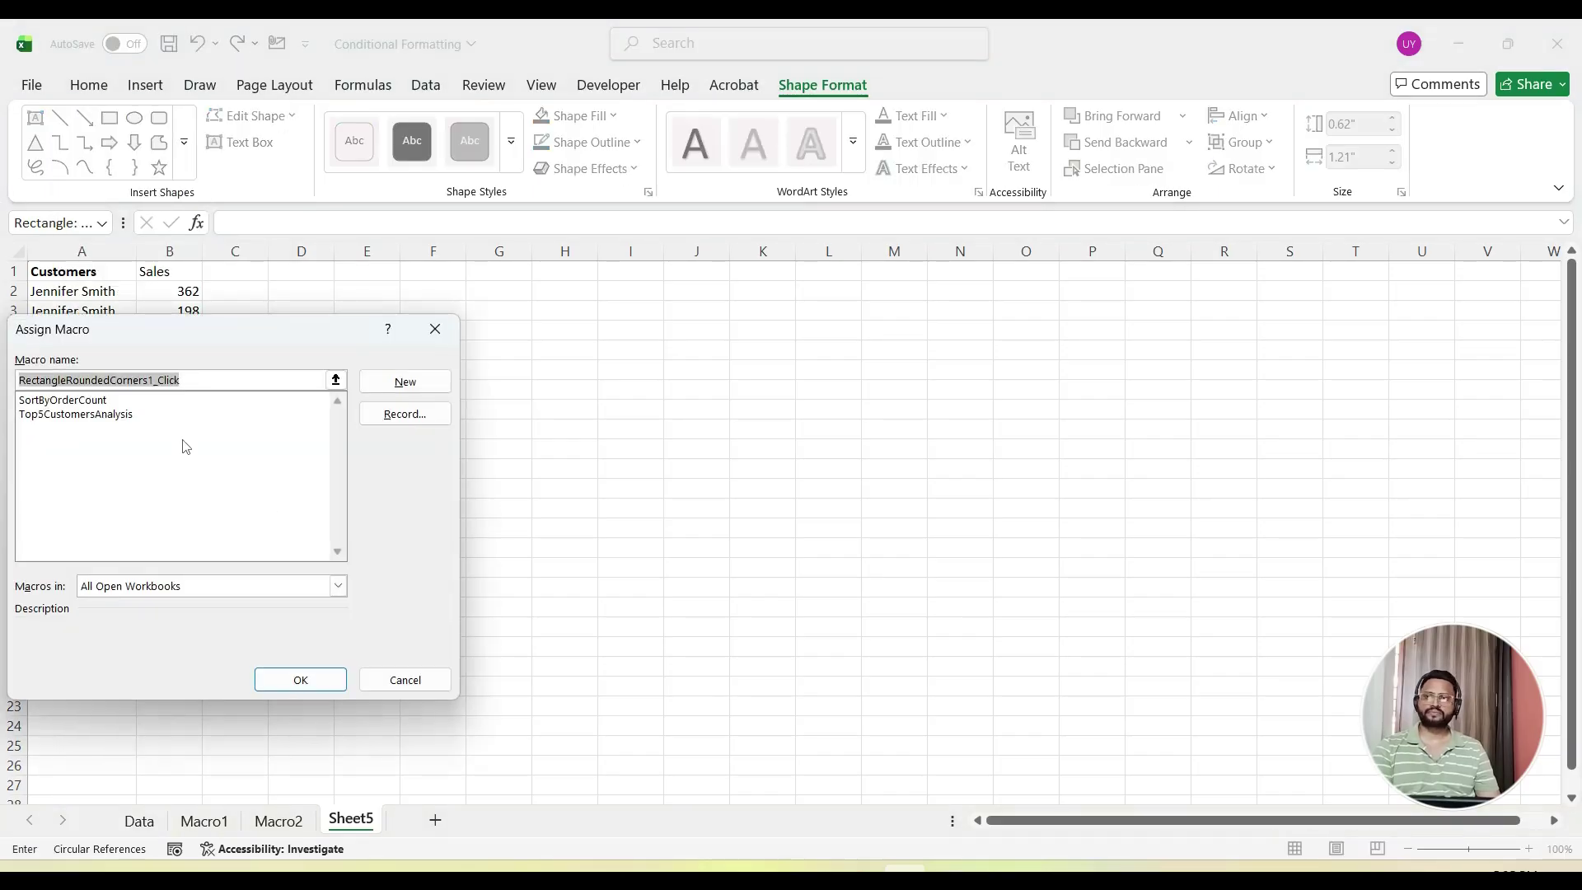
{"action": "left_click_drag", "start_coordinate": [208, 335], "coordinate": [529, 276]}
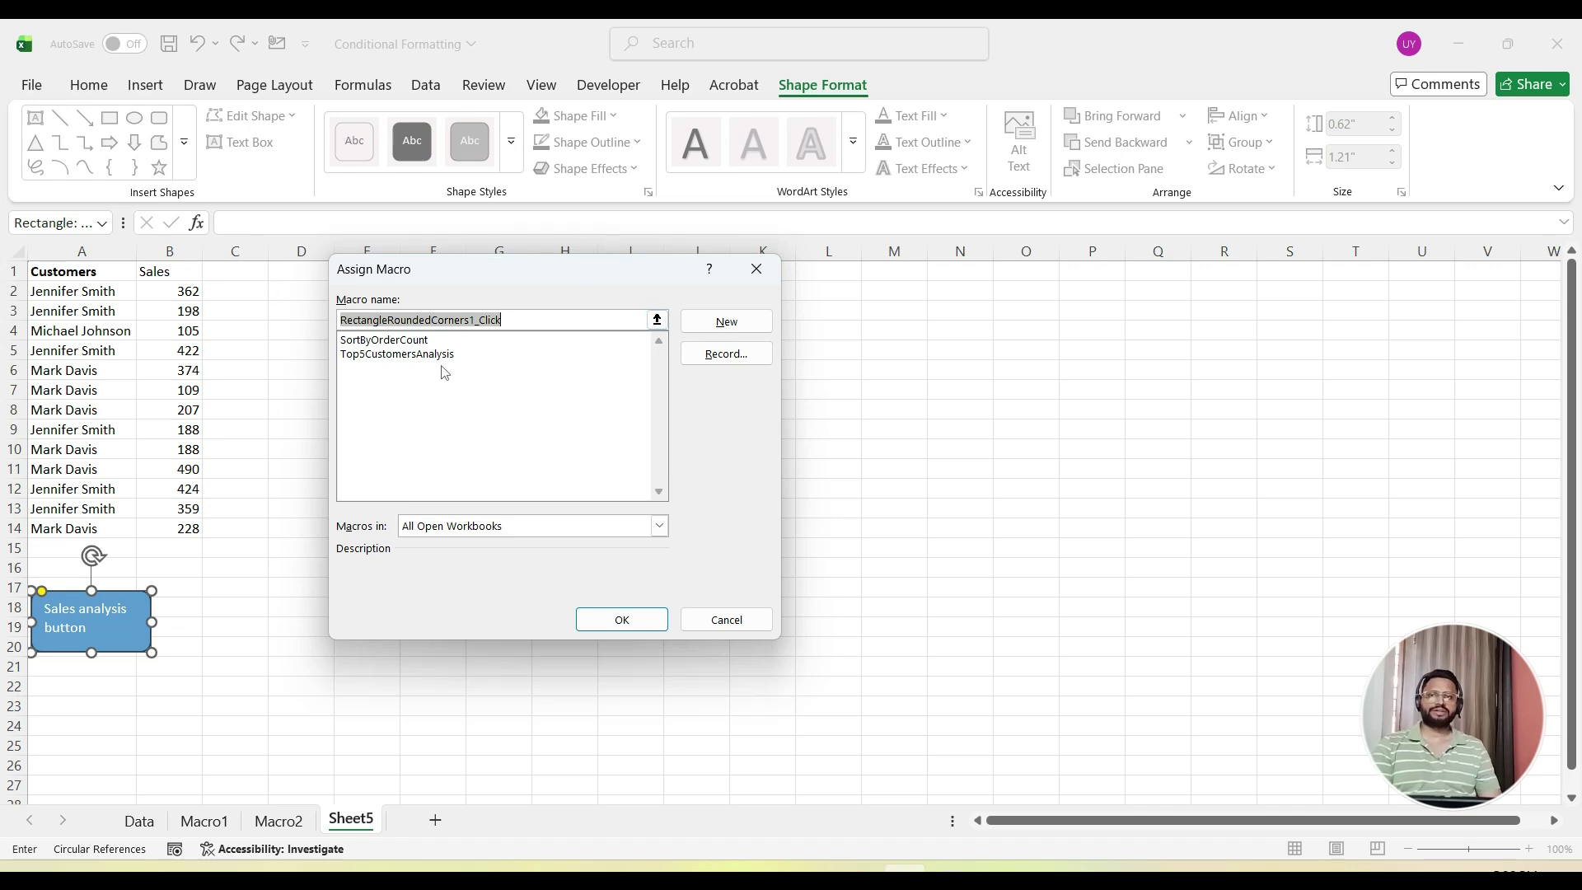
{"action": "left_click", "coordinate": [391, 359]}
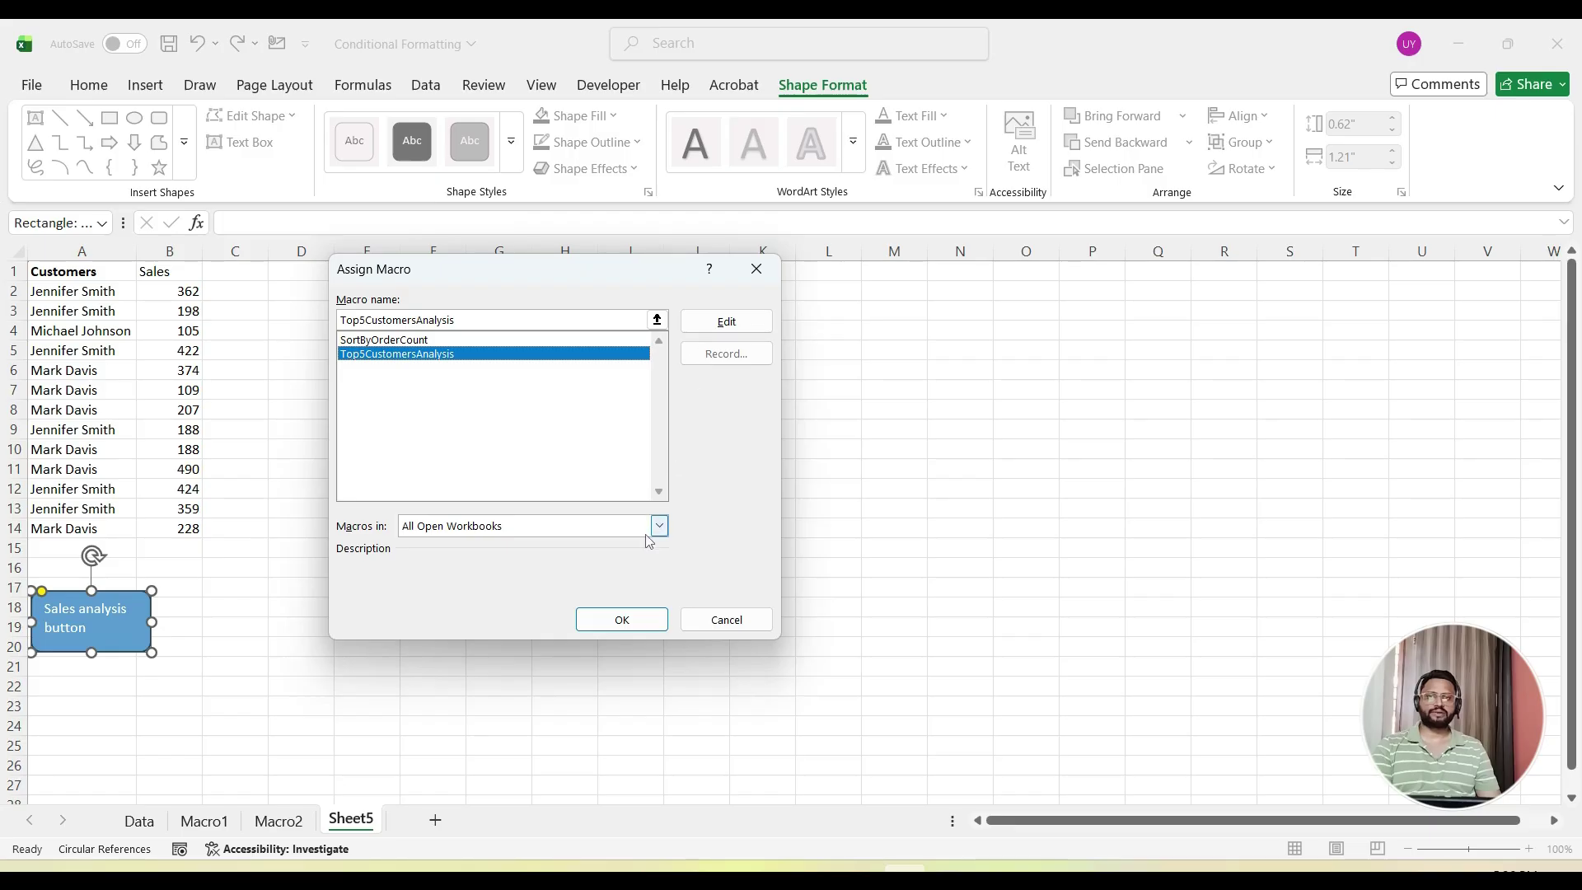
{"action": "left_click", "coordinate": [622, 619]}
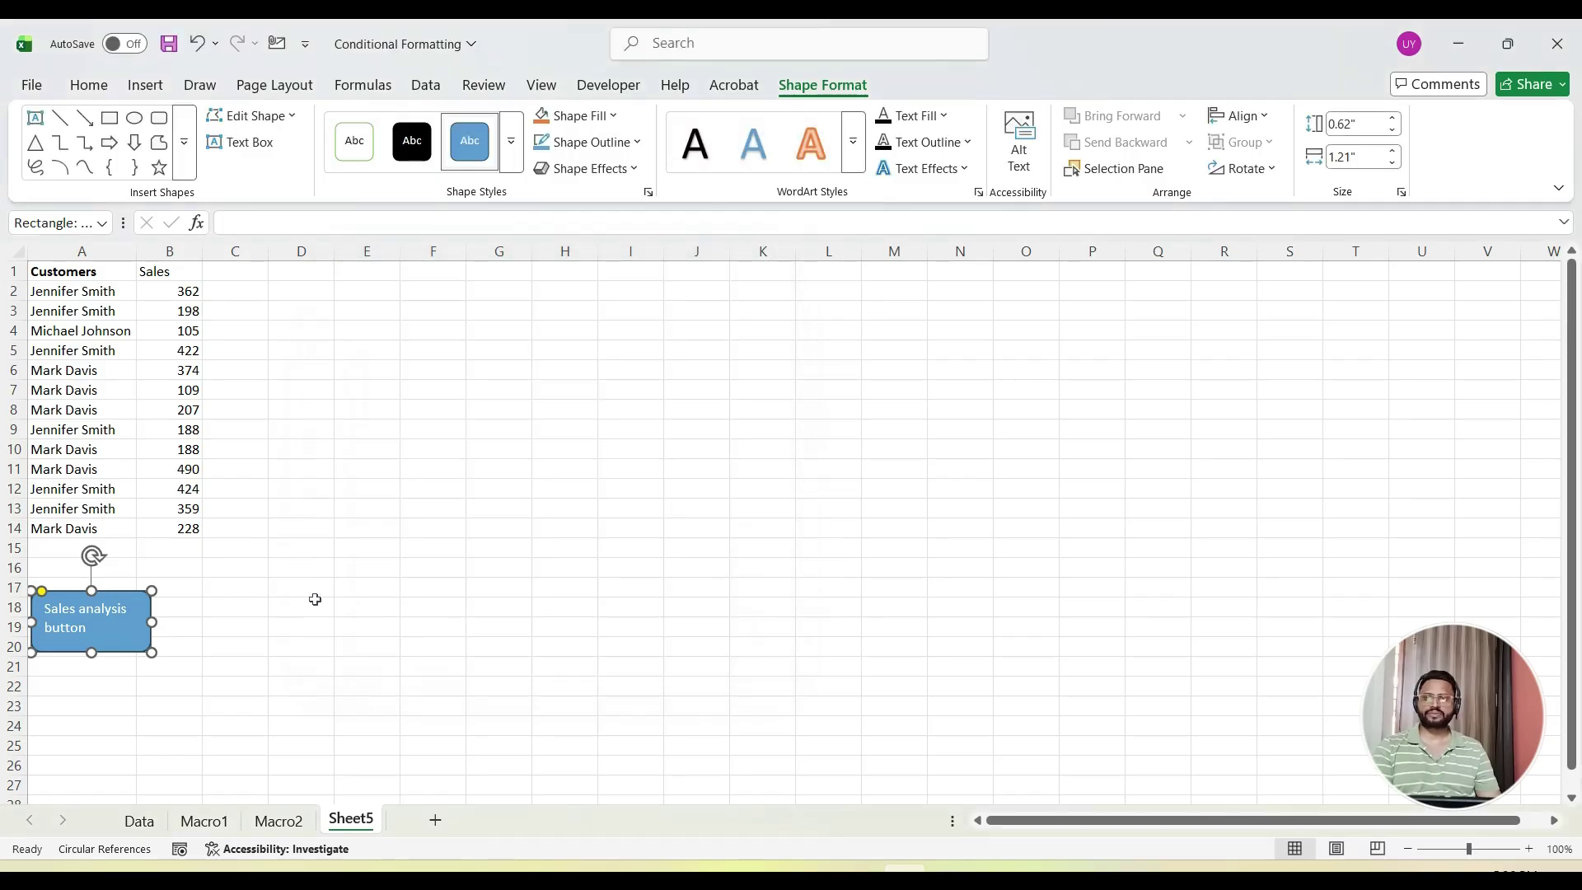
{"action": "left_click", "coordinate": [316, 606]}
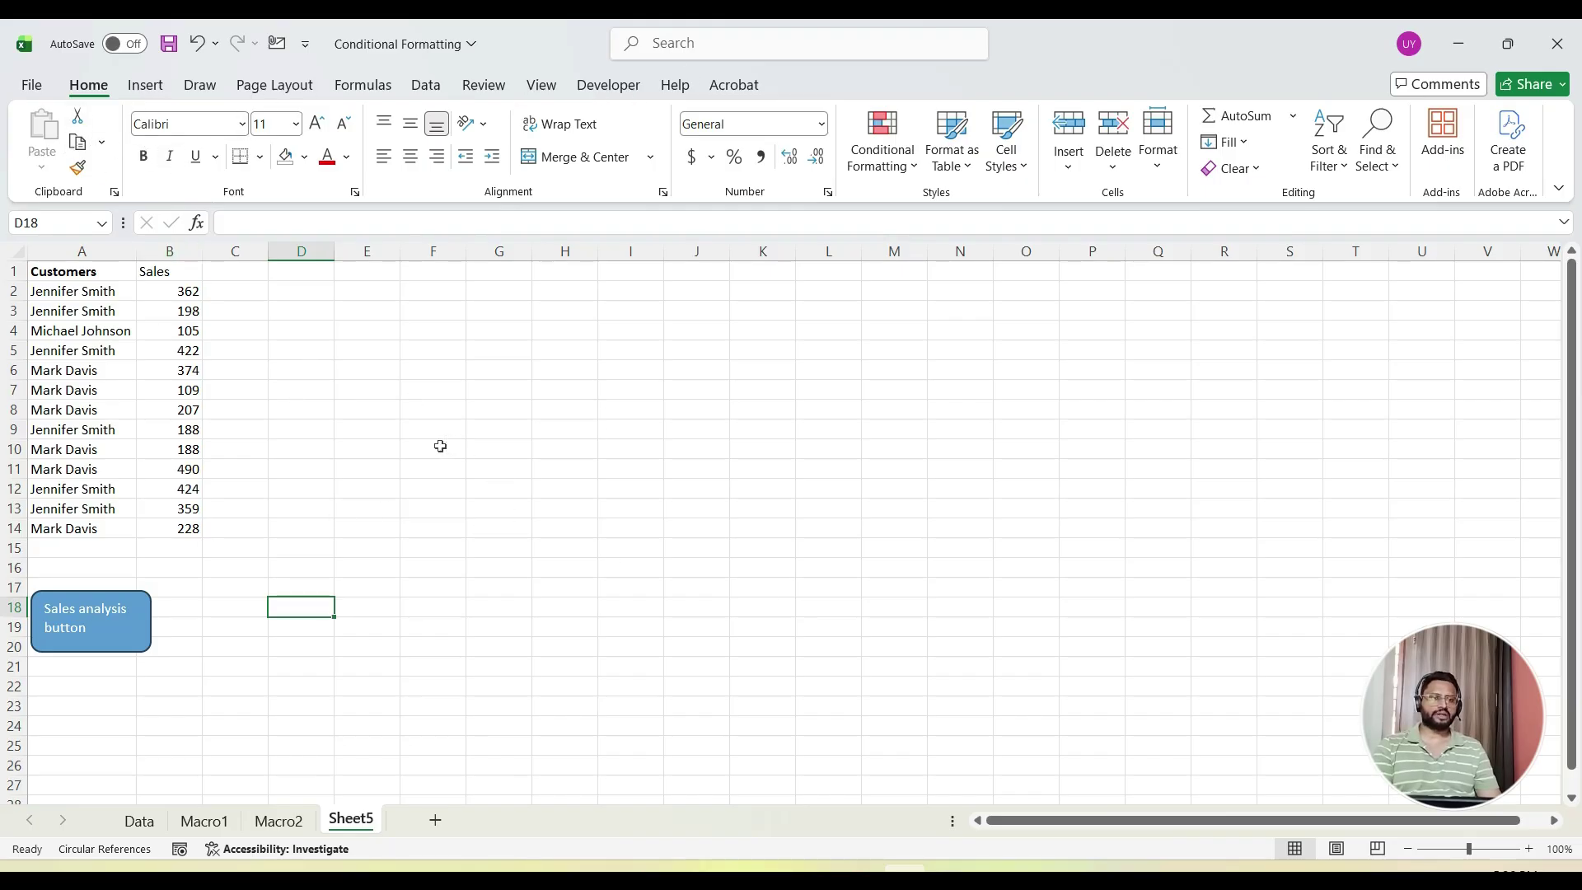
Run the top 5 customers analysis on Sheet5 with the "Sales analysis button" shape and dismiss the completion message.
{"action": "left_click", "coordinate": [100, 631]}
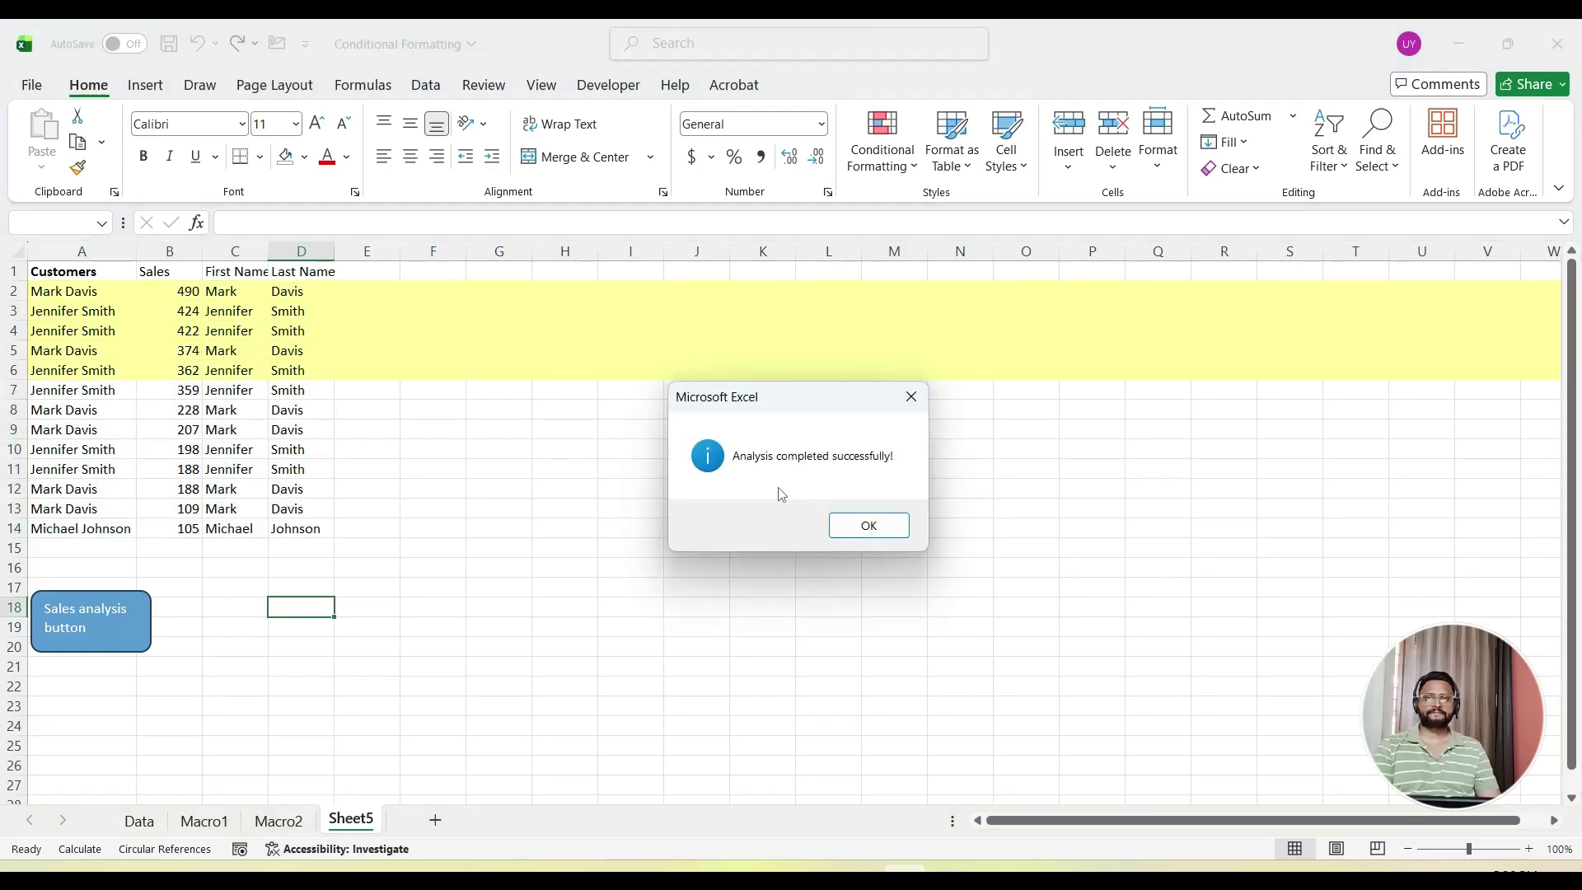
{"action": "left_click", "coordinate": [869, 525]}
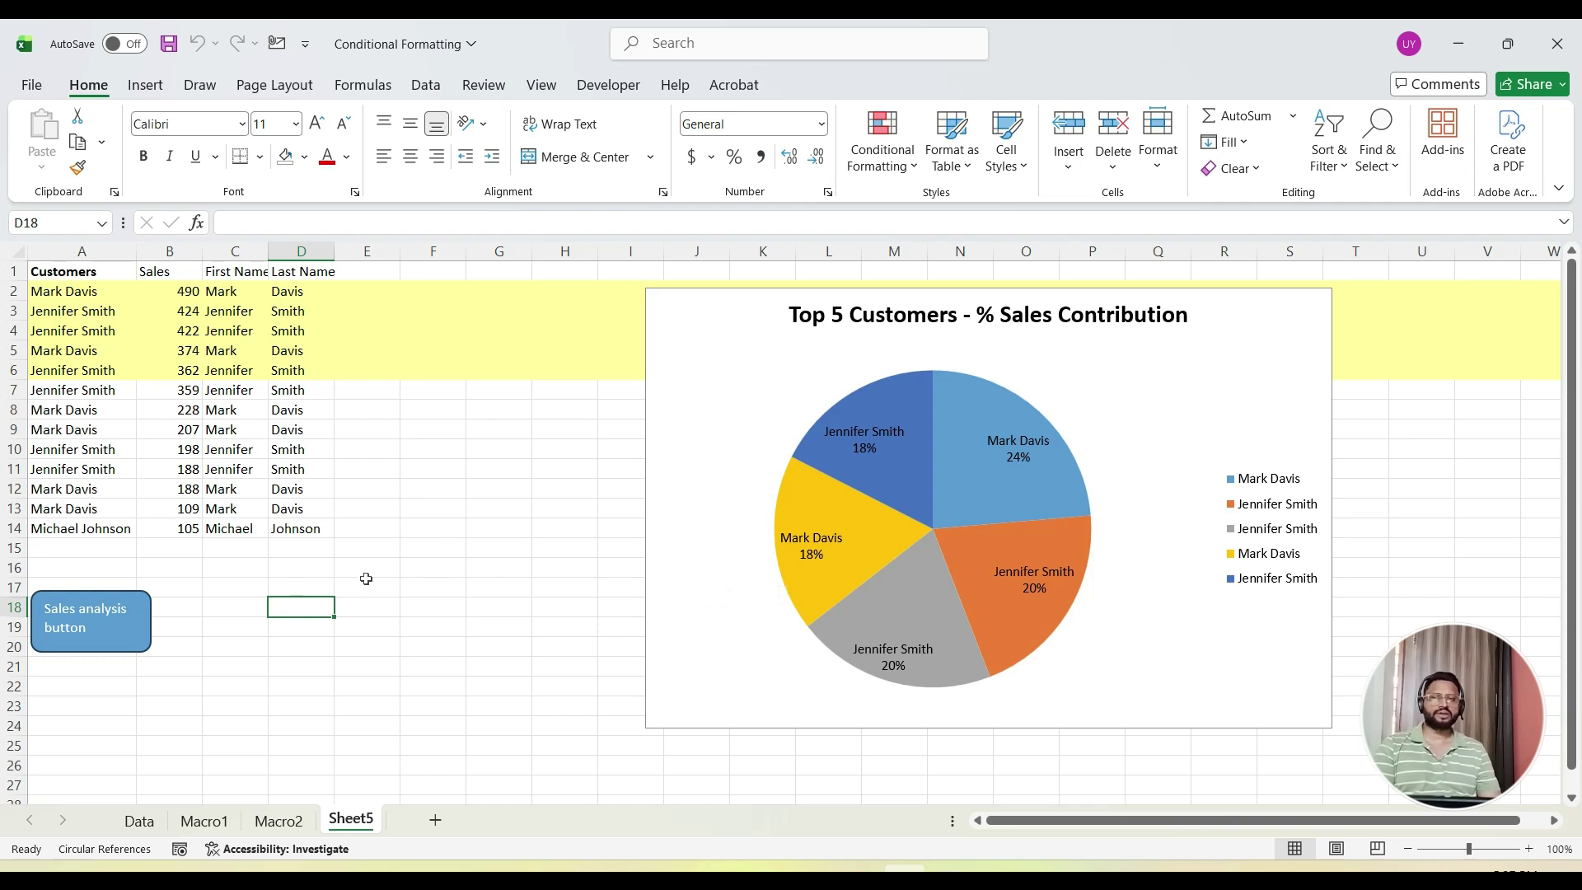
{"action": "left_click", "coordinate": [365, 549]}
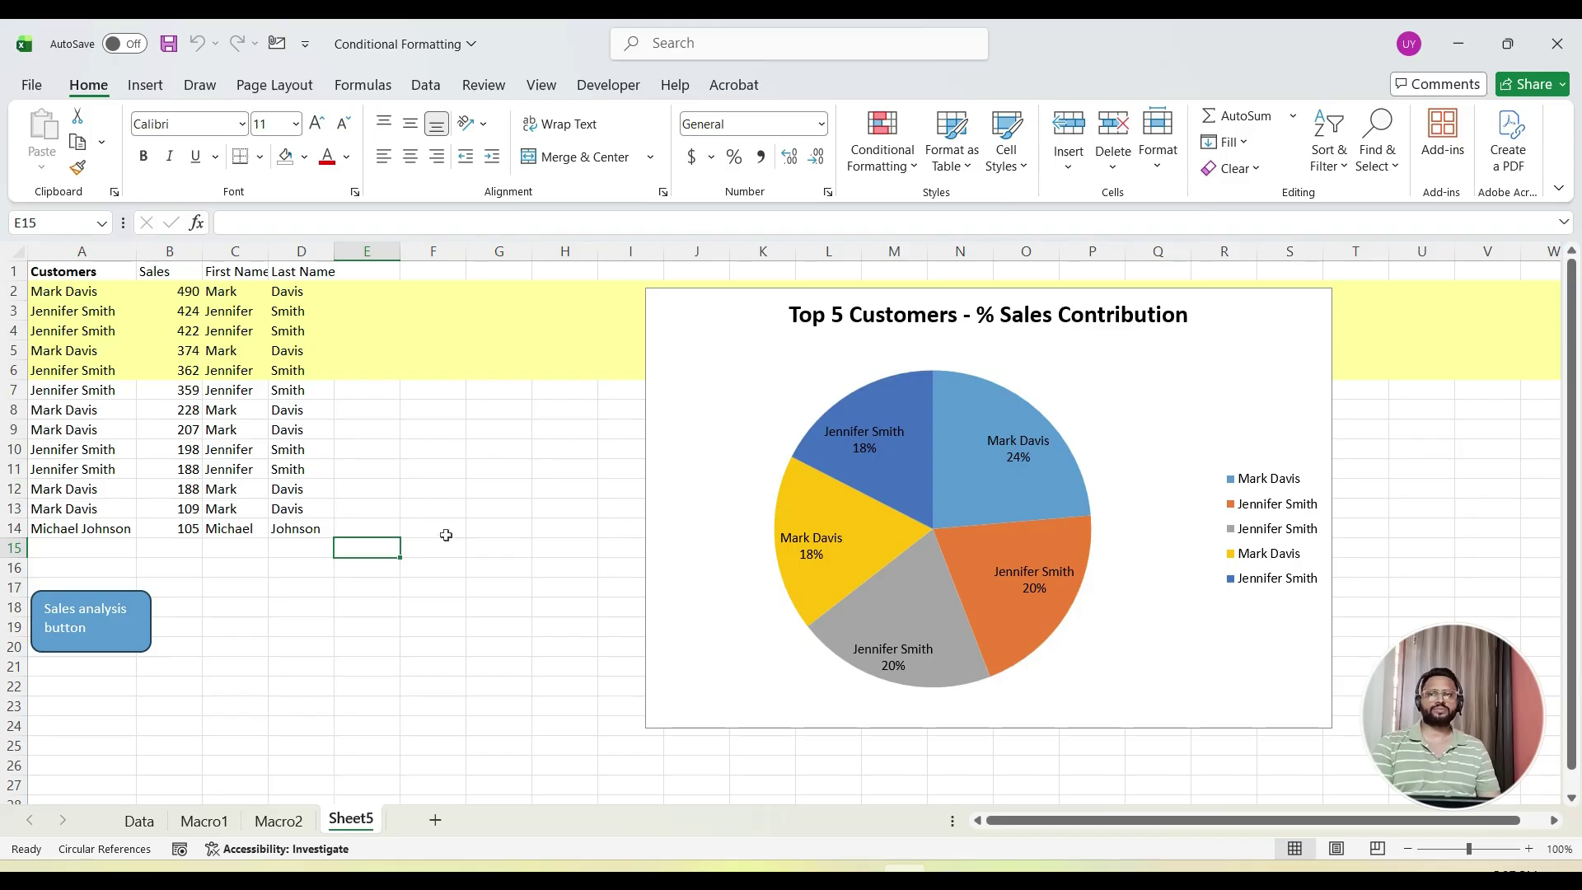